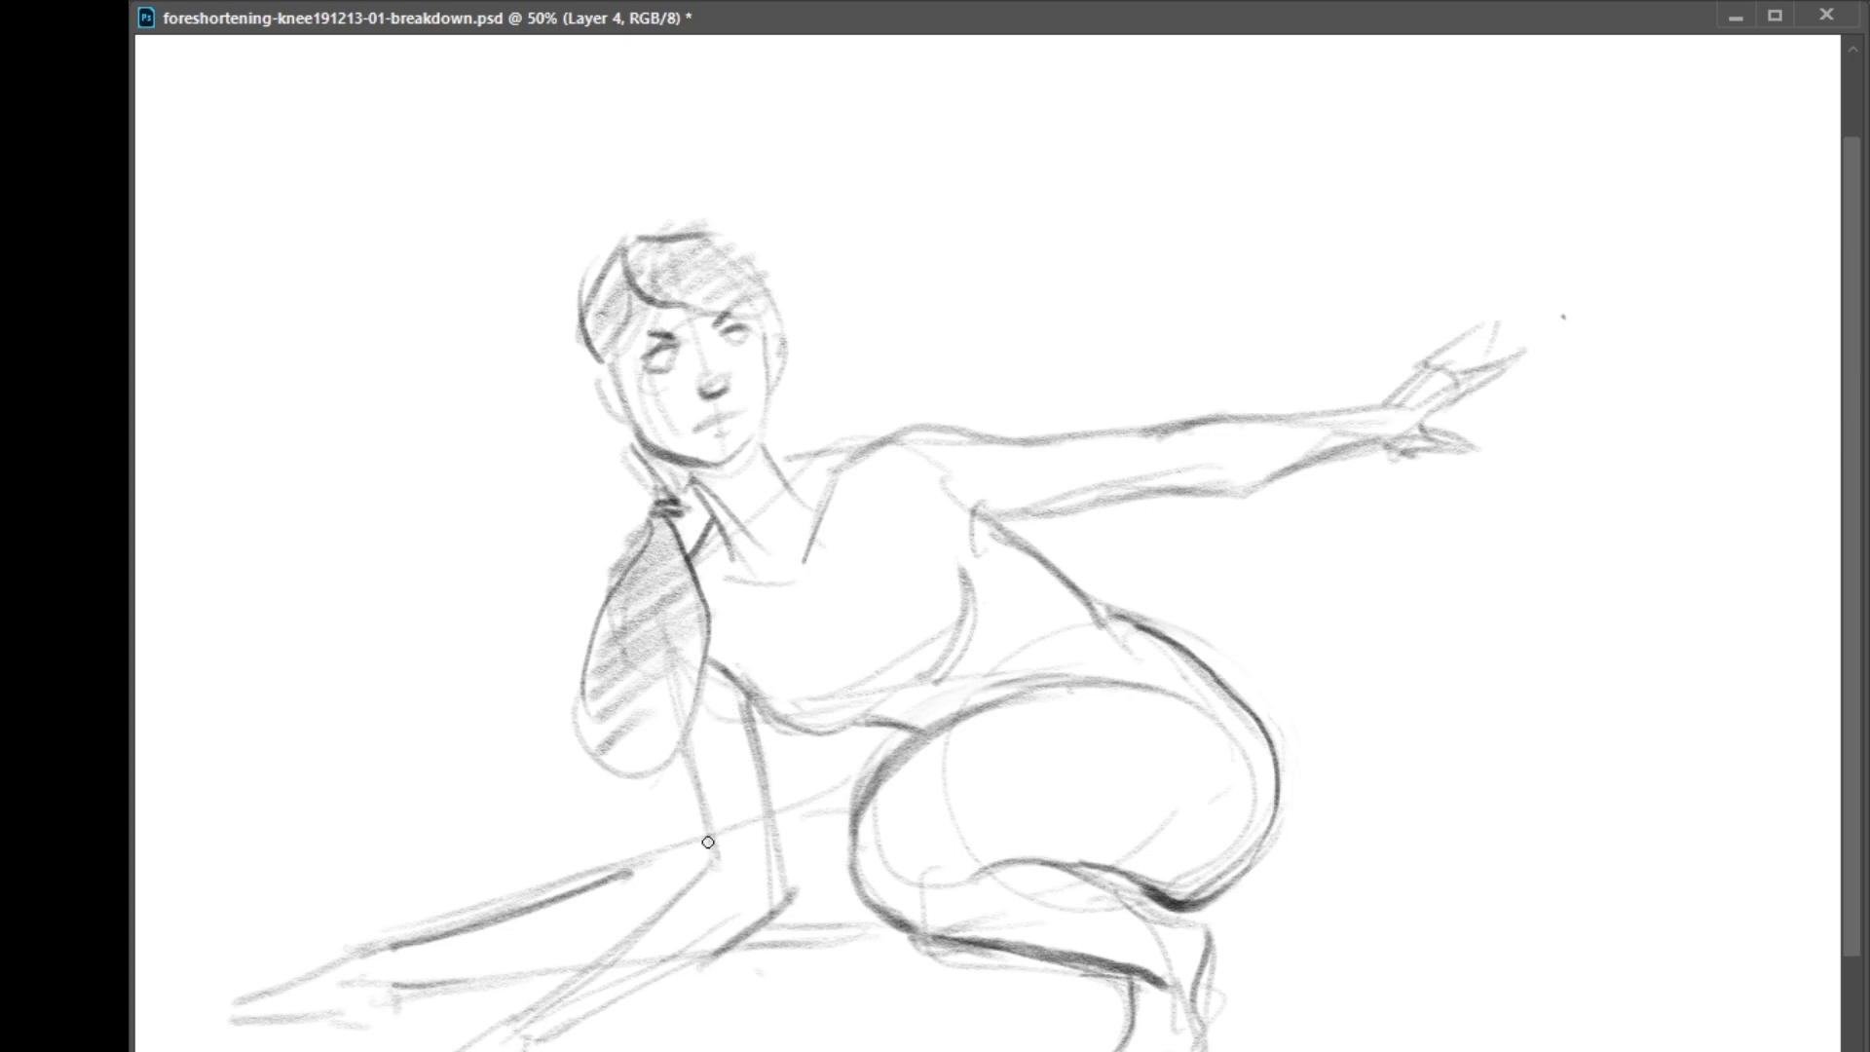
Draw a green set of x, y and z axes beside the figure, with each axis labelled
click(64, 390)
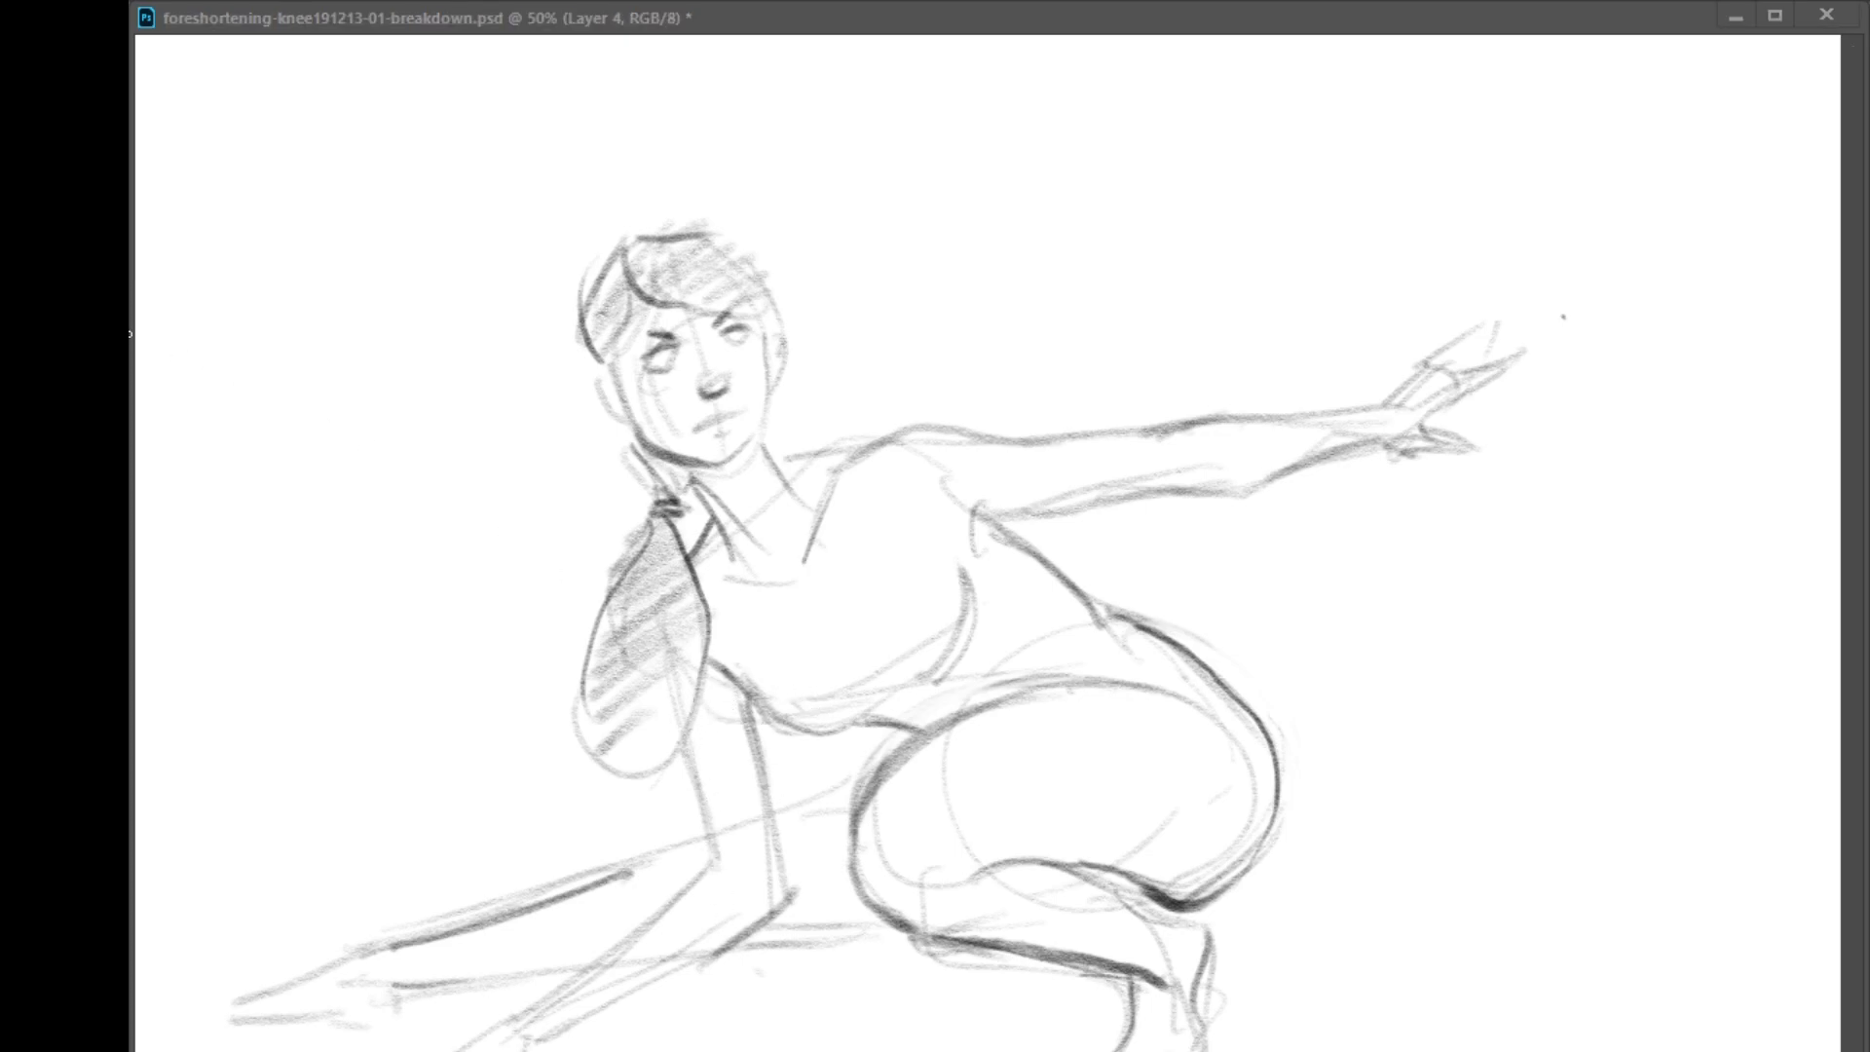
click(703, 46)
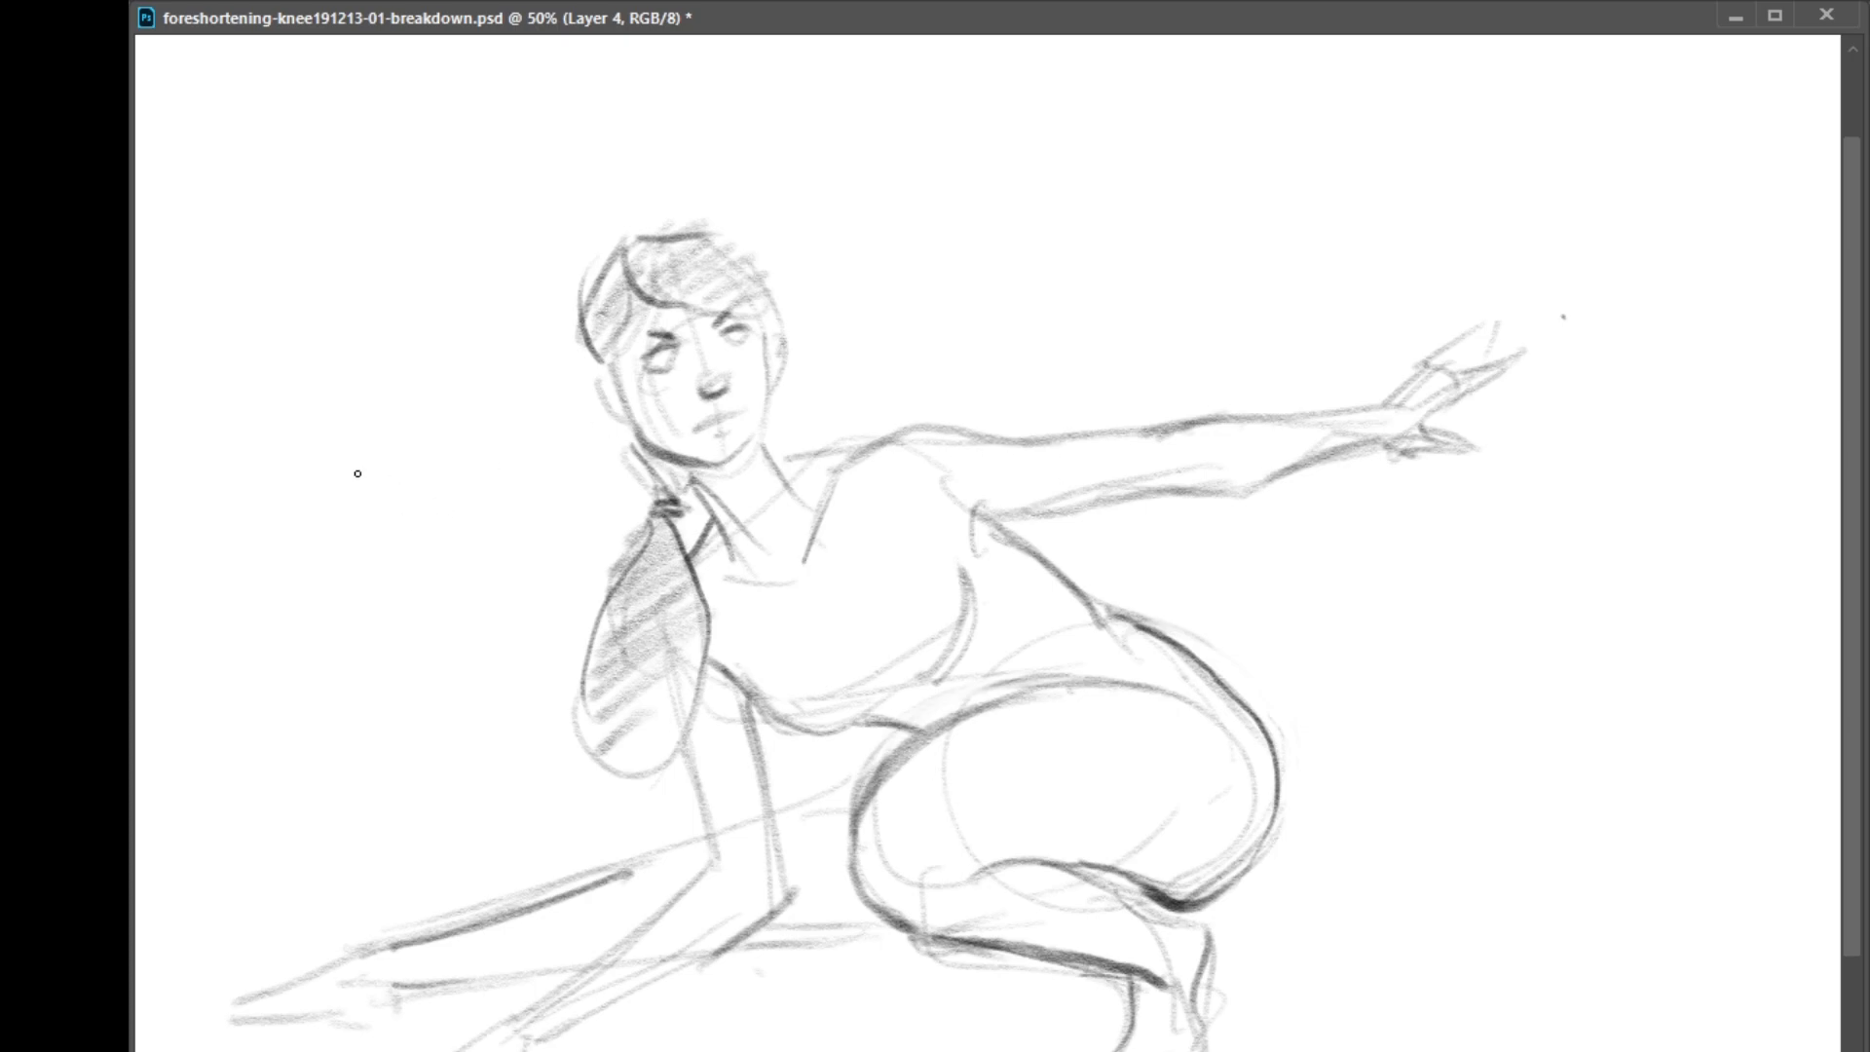
drag(293, 331, 302, 522)
key(ctrl+z)
drag(275, 324, 276, 566)
drag(173, 450, 440, 439)
drag(425, 436, 446, 419)
drag(284, 308, 317, 322)
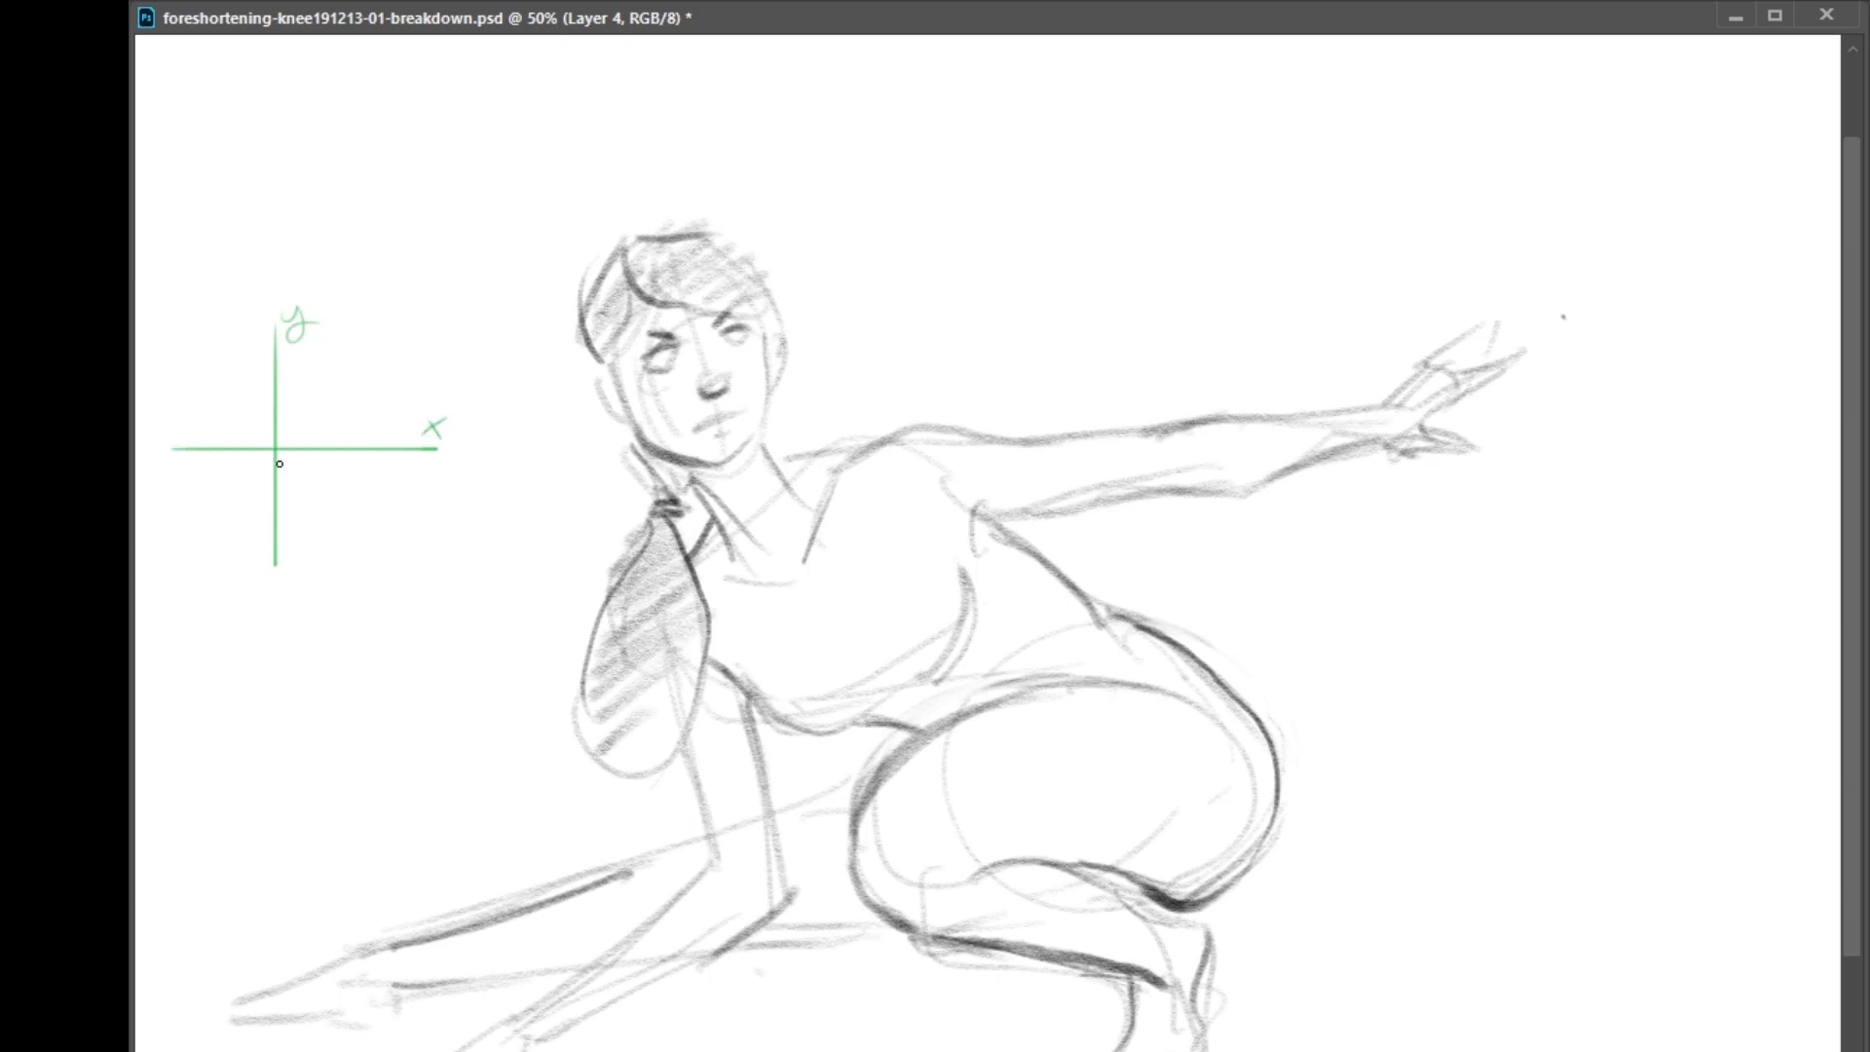
drag(282, 443, 262, 479)
drag(295, 413, 316, 429)
Sketch green construction circles at the knee end of the thigh and a straight line along the thigh's upper edge
mouse_move(922, 880)
mouse_down()
mouse_move(973, 770)
mouse_move(906, 893)
mouse_move(967, 772)
mouse_move(867, 851)
mouse_move(989, 840)
mouse_move(926, 781)
mouse_move(877, 870)
mouse_move(978, 871)
mouse_move(983, 702)
mouse_move(1088, 674)
mouse_up()
key(ctrl+z)
key(ctrl+z)
drag(906, 755, 1142, 695)
Trace the fold between the thigh and the calf with heavy green strokes
key(ctrl+z)
drag(984, 865, 1169, 861)
key(ctrl+z)
drag(980, 874, 1122, 873)
key(ctrl+z)
mouse_move(977, 881)
mouse_down()
mouse_move(1045, 857)
mouse_move(1114, 894)
mouse_move(1086, 875)
mouse_move(1206, 906)
mouse_up()
mouse_move(1206, 906)
mouse_down()
mouse_move(1109, 880)
mouse_move(1198, 901)
mouse_up()
key(ctrl+z)
Draw a horizontal reference line beside the figure and two opposing arrows at the thigh-calf fold
drag(1403, 672, 1603, 671)
mouse_move(1070, 826)
mouse_down()
mouse_move(1070, 855)
mouse_move(1082, 843)
mouse_move(1058, 881)
mouse_up()
drag(1048, 895, 1068, 894)
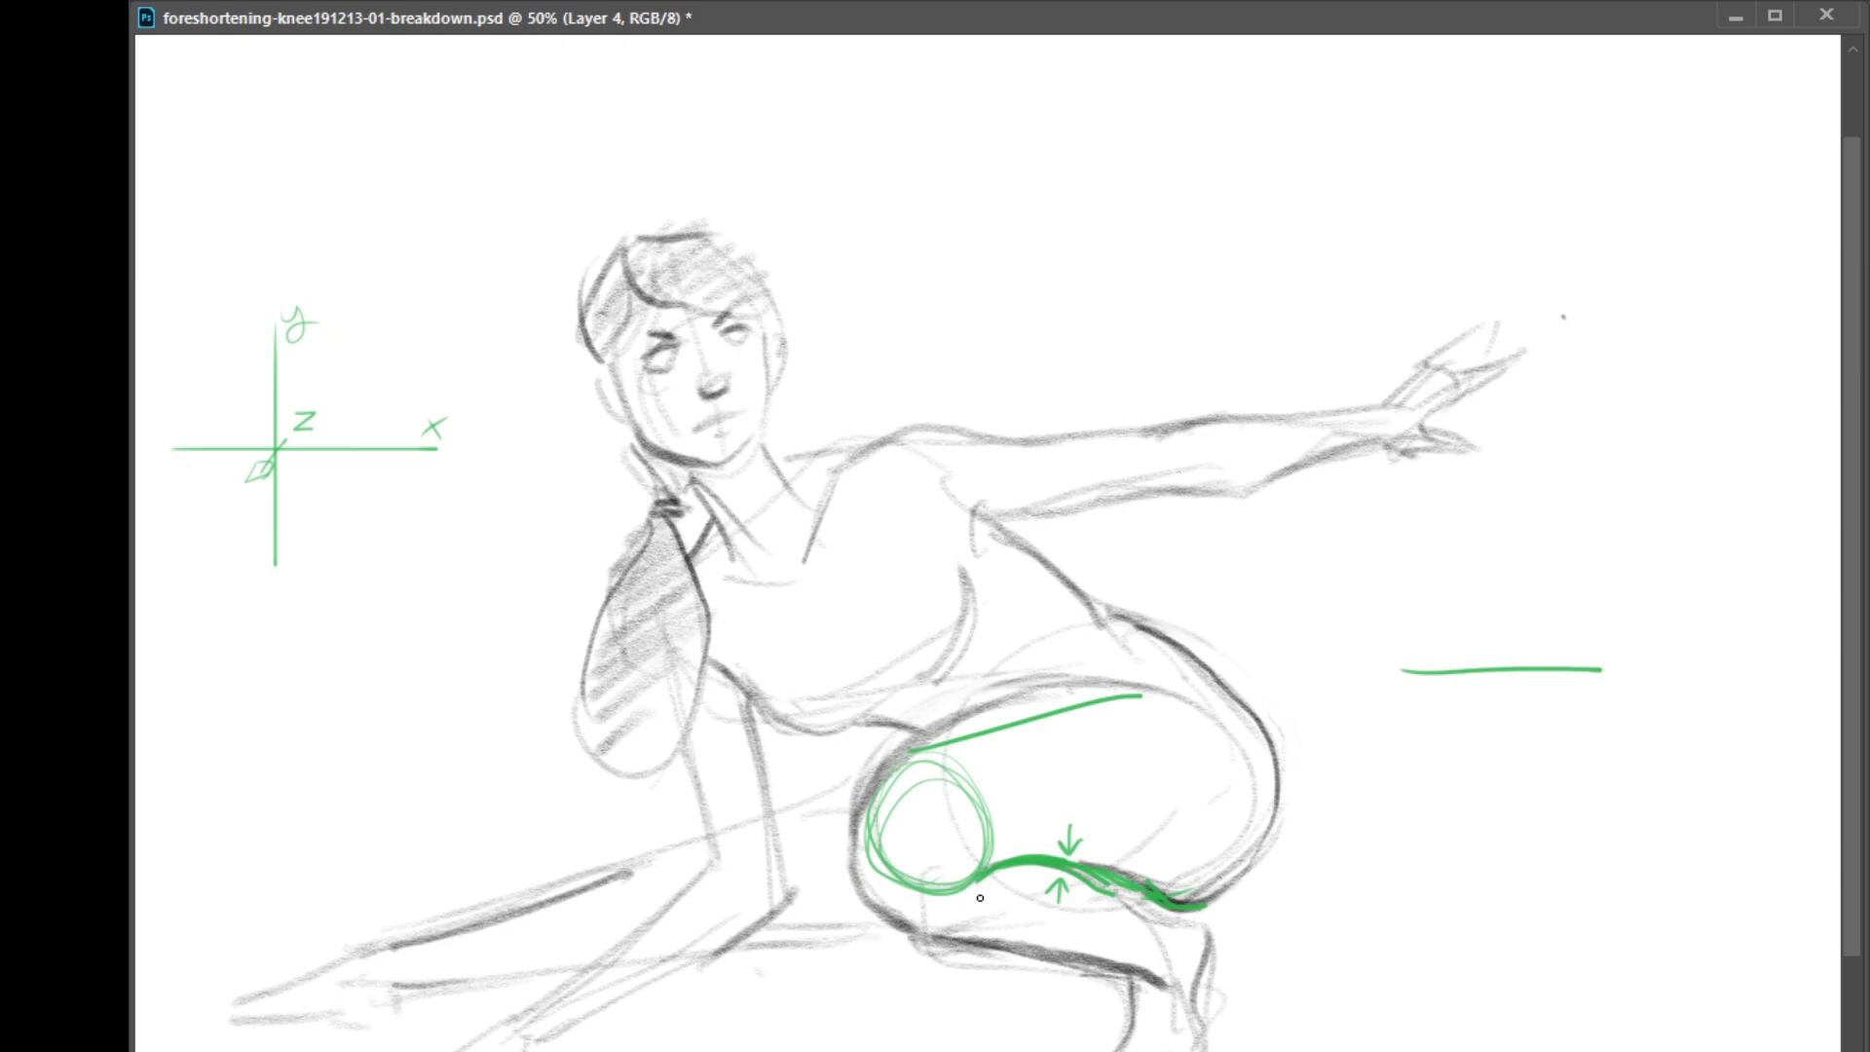
Outline the calf as a green cylinder with circles below the knee, a lower edge and a curved far end
mouse_move(878, 912)
mouse_down()
mouse_move(930, 935)
mouse_move(978, 918)
mouse_up()
mouse_move(1148, 978)
mouse_down()
mouse_move(1177, 943)
mouse_move(1161, 921)
mouse_up()
mouse_move(894, 916)
mouse_down()
mouse_move(893, 882)
mouse_move(964, 884)
mouse_move(938, 844)
mouse_move(959, 925)
mouse_move(926, 931)
mouse_move(984, 872)
mouse_move(964, 930)
mouse_move(947, 870)
mouse_up()
key(ctrl+z)
mouse_move(901, 937)
mouse_down()
mouse_move(1155, 979)
mouse_move(1003, 951)
mouse_up()
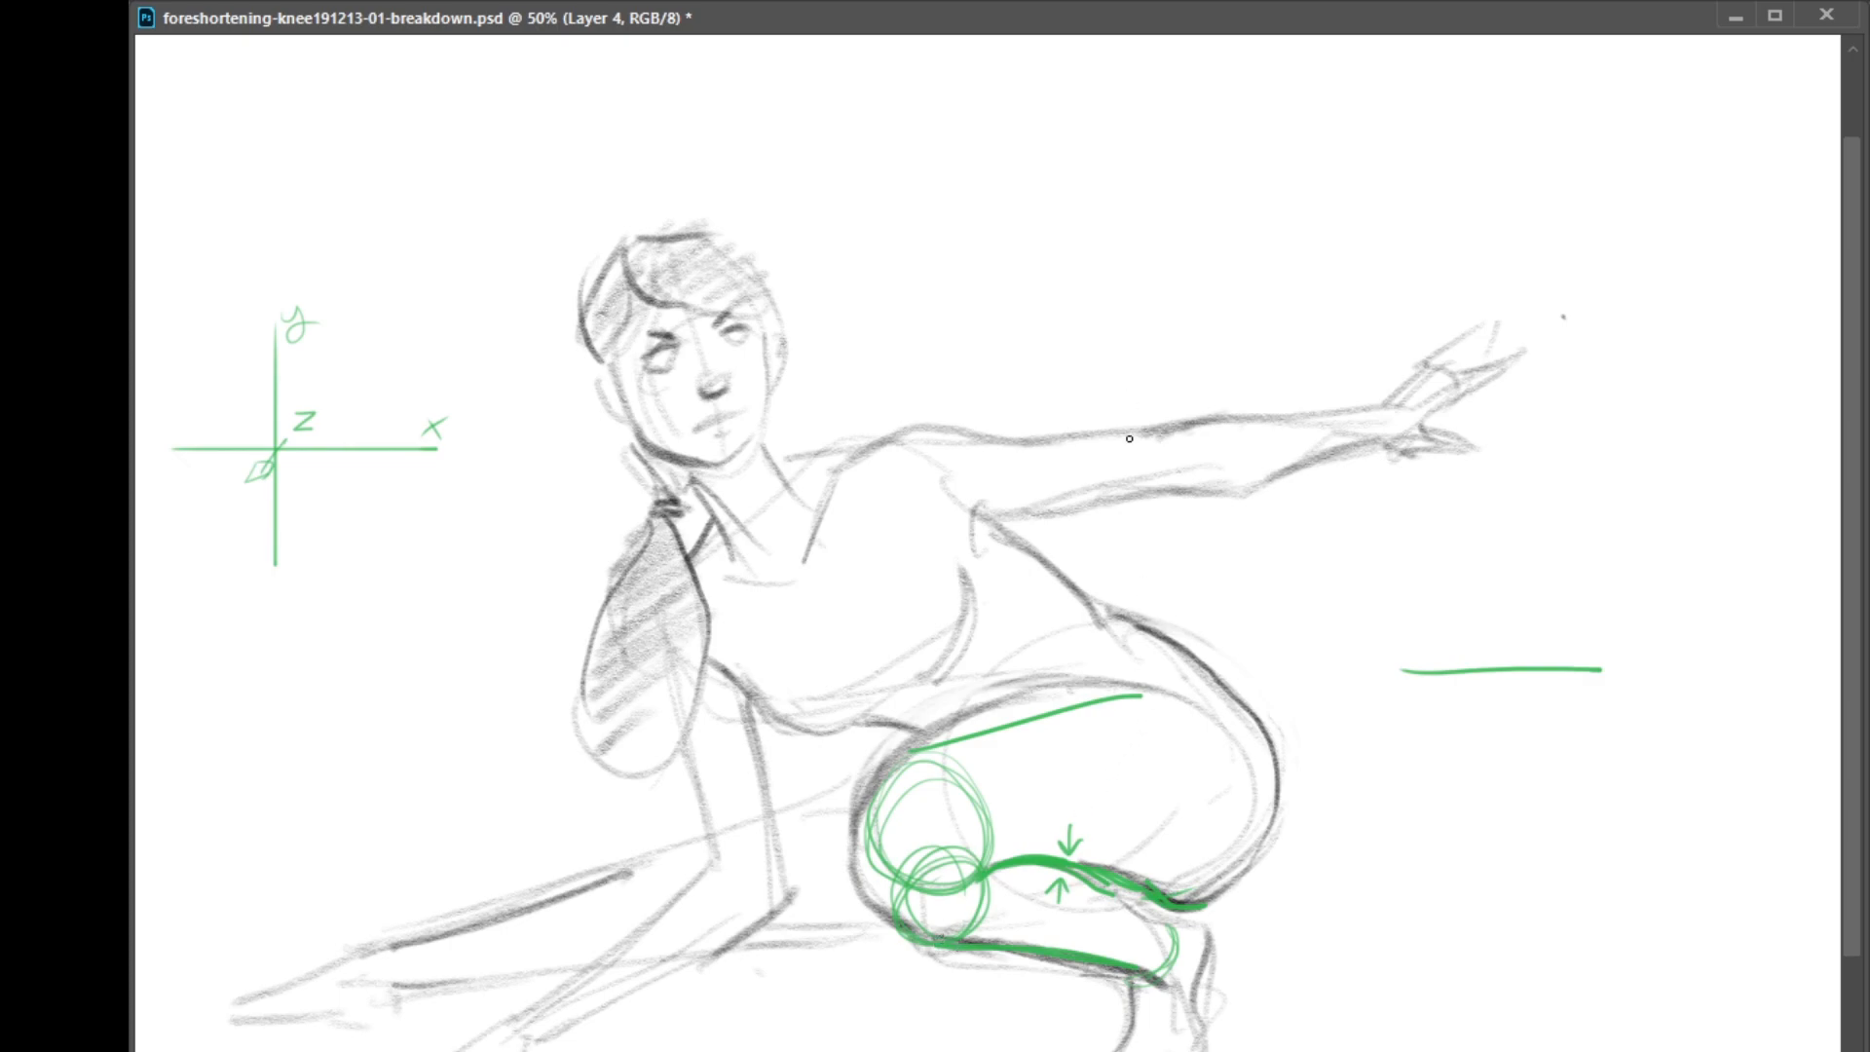
Sketch two stacked green cylinders beside the figure to represent the thigh and the calf
mouse_move(1537, 824)
mouse_down()
mouse_move(1505, 809)
mouse_move(1532, 840)
mouse_up()
mouse_move(1537, 922)
mouse_down()
mouse_move(1580, 888)
mouse_move(1578, 861)
mouse_move(1558, 933)
mouse_up()
mouse_move(1505, 776)
mouse_down()
mouse_move(1596, 732)
mouse_move(1625, 748)
mouse_move(1578, 862)
mouse_move(1638, 774)
mouse_move(1606, 820)
mouse_up()
drag(1578, 924, 1625, 875)
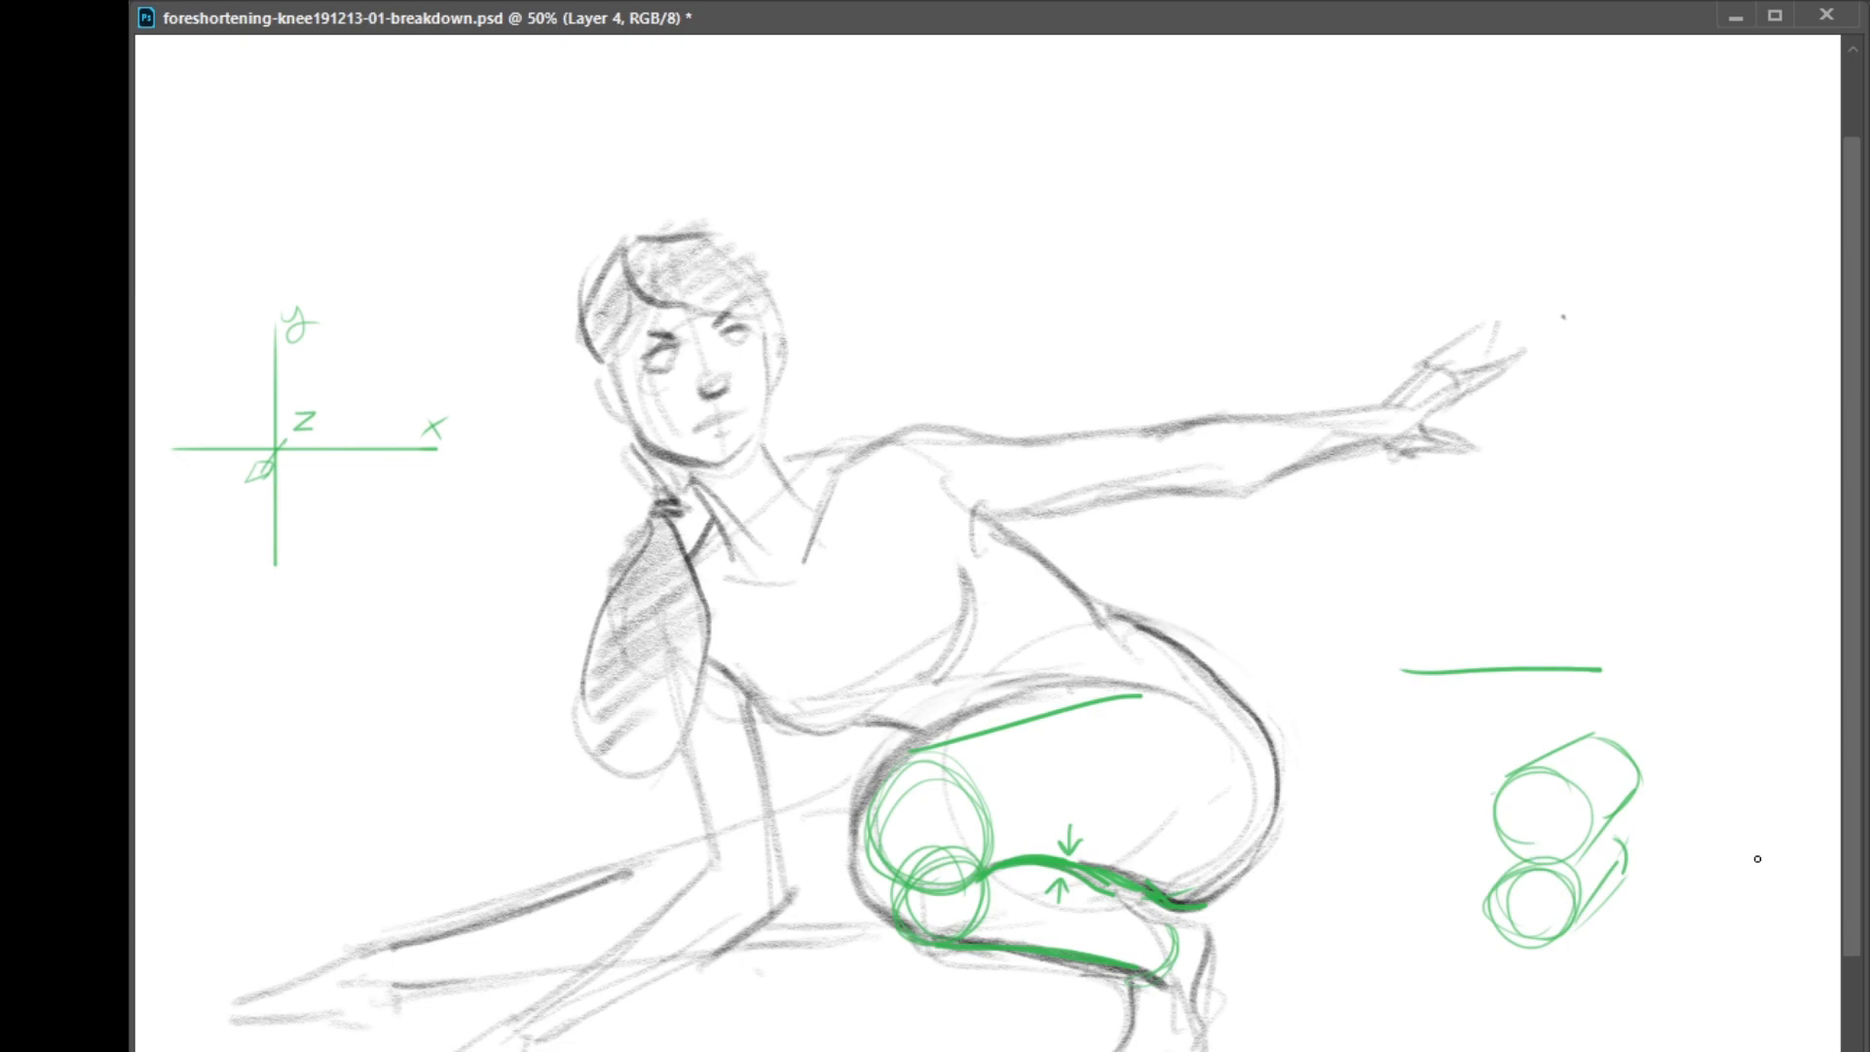
Sketch two overlapping circles beside the stacked cylinders and add small bone circles inside them, the upper cylinder and the knee
mouse_move(1428, 875)
mouse_down()
mouse_move(1461, 846)
mouse_move(1425, 828)
mouse_up()
mouse_move(1420, 908)
mouse_down()
mouse_move(1454, 852)
mouse_move(1380, 881)
mouse_move(1403, 926)
mouse_up()
mouse_move(938, 838)
mouse_down()
mouse_move(955, 846)
mouse_move(921, 828)
mouse_move(977, 887)
mouse_up()
drag(1547, 820, 1521, 828)
mouse_move(1413, 857)
mouse_down()
mouse_move(1444, 818)
mouse_move(1411, 877)
mouse_move(1429, 893)
mouse_up()
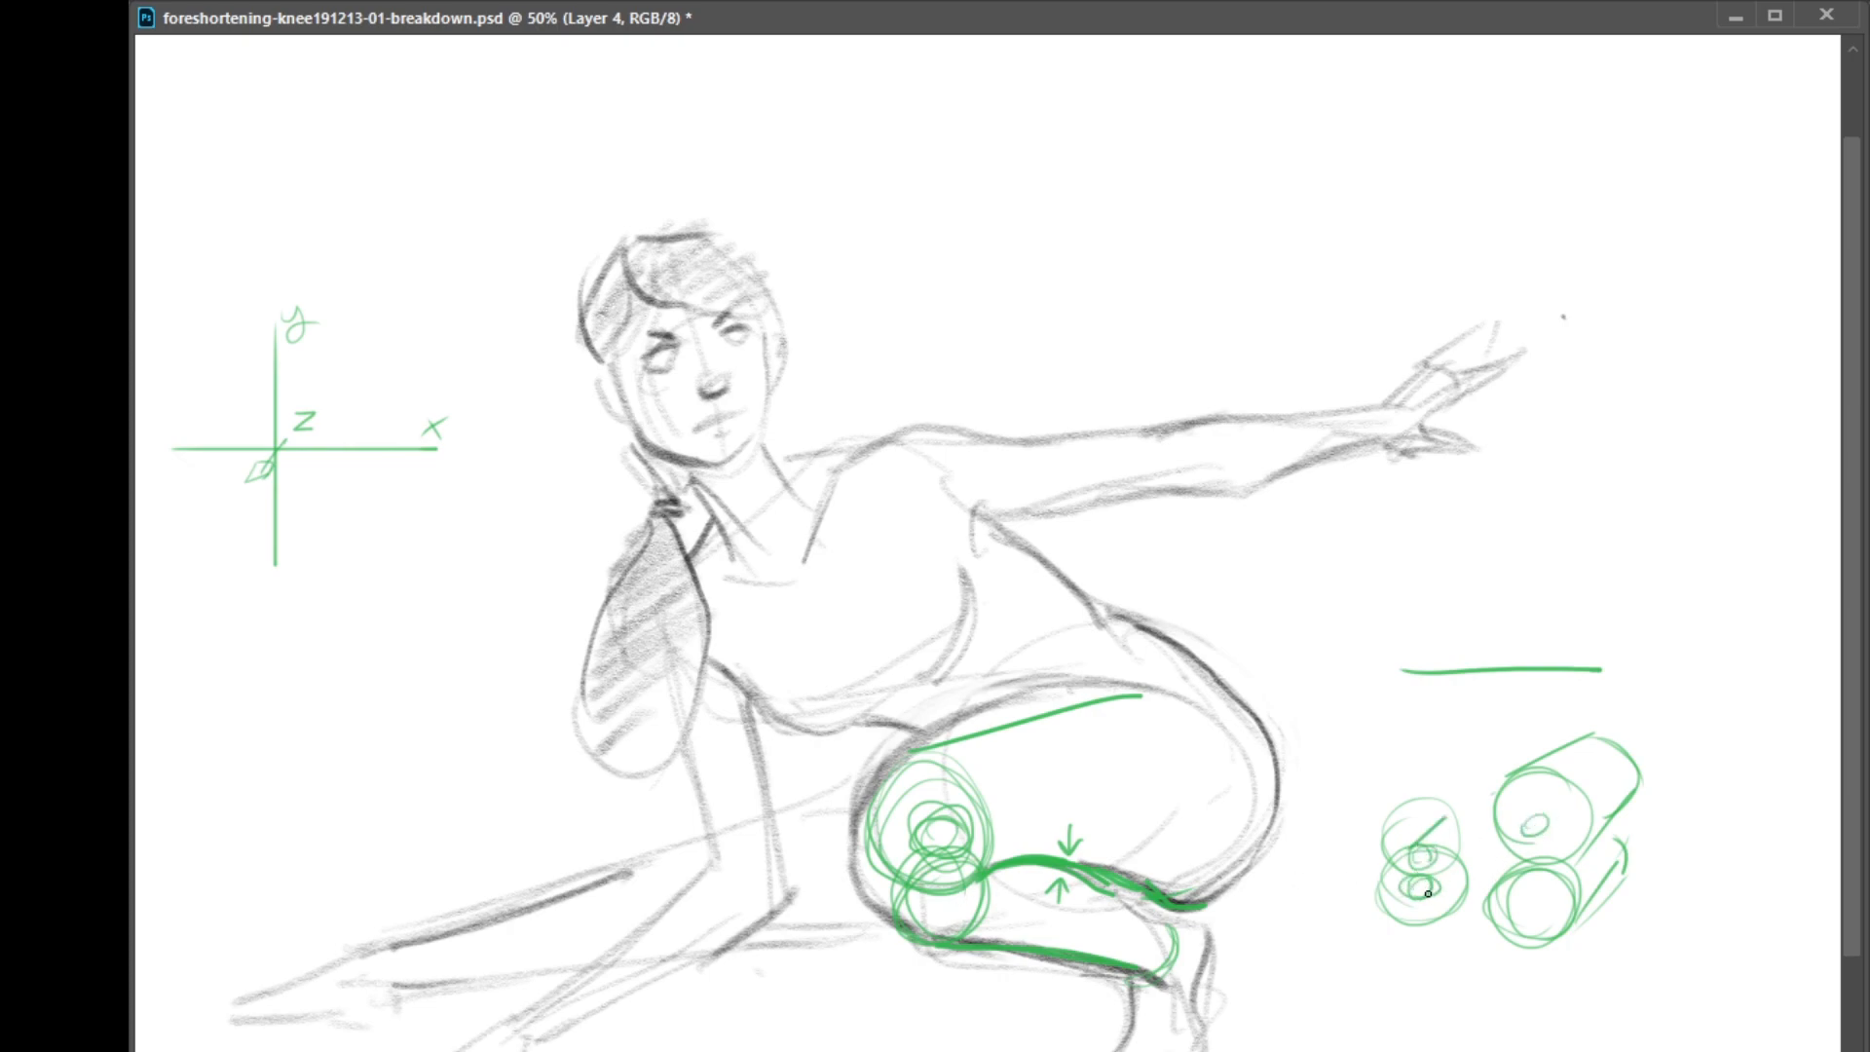
mouse_move(1549, 836)
mouse_down()
mouse_move(1536, 818)
mouse_move(1532, 867)
mouse_move(1559, 847)
mouse_move(1520, 854)
mouse_move(1557, 851)
mouse_up()
Draw green bone lines running from the knee through the inside of the thigh and the calf
drag(942, 833, 1160, 757)
drag(949, 840, 1180, 774)
drag(961, 893, 1147, 940)
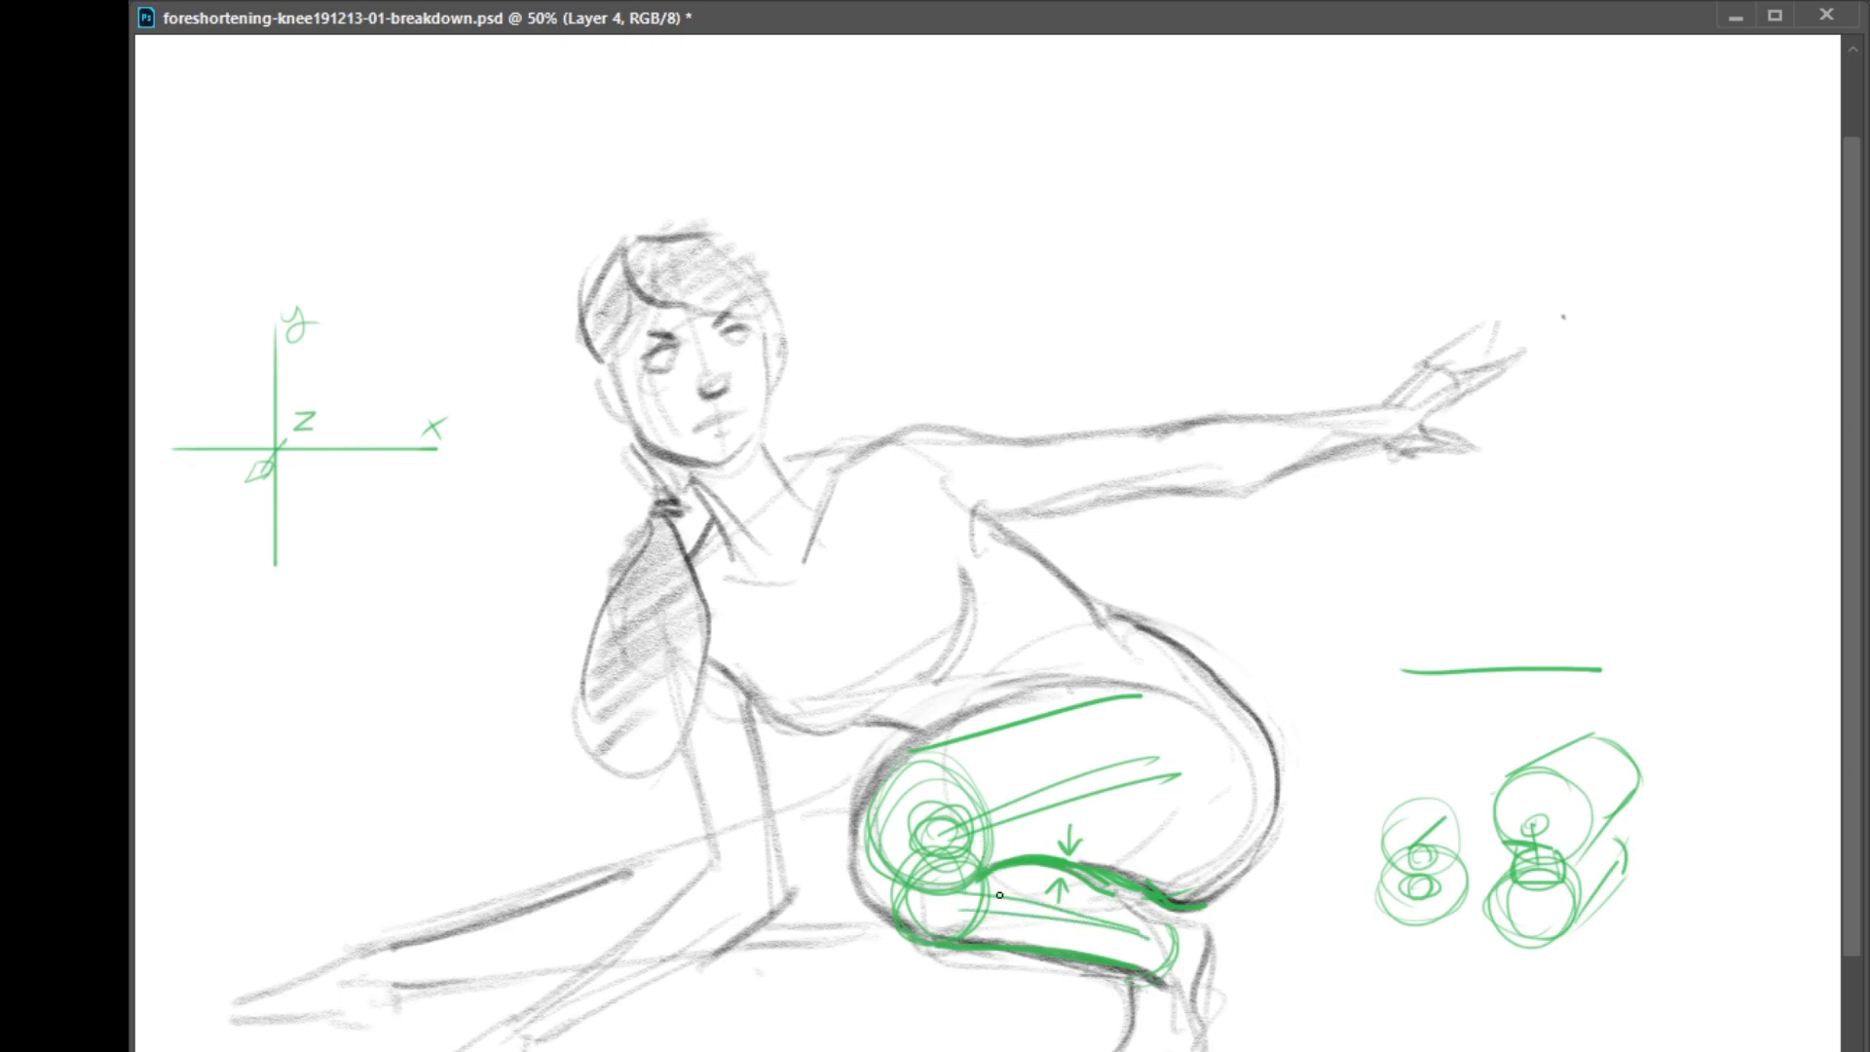
mouse_move(954, 884)
mouse_down()
mouse_move(1116, 930)
mouse_move(971, 901)
mouse_move(1049, 937)
mouse_up()
Sketch a pair of stacked sideways cylinders below the outstretched hand
mouse_move(1690, 462)
mouse_down()
mouse_move(1534, 499)
mouse_move(1596, 560)
mouse_move(1583, 527)
mouse_move(1704, 514)
mouse_up()
key(ctrl+z)
mouse_move(1581, 593)
mouse_down()
mouse_move(1701, 576)
mouse_move(1593, 635)
mouse_move(1579, 595)
mouse_move(1729, 609)
mouse_move(1686, 609)
mouse_move(1583, 549)
mouse_move(1564, 609)
mouse_up()
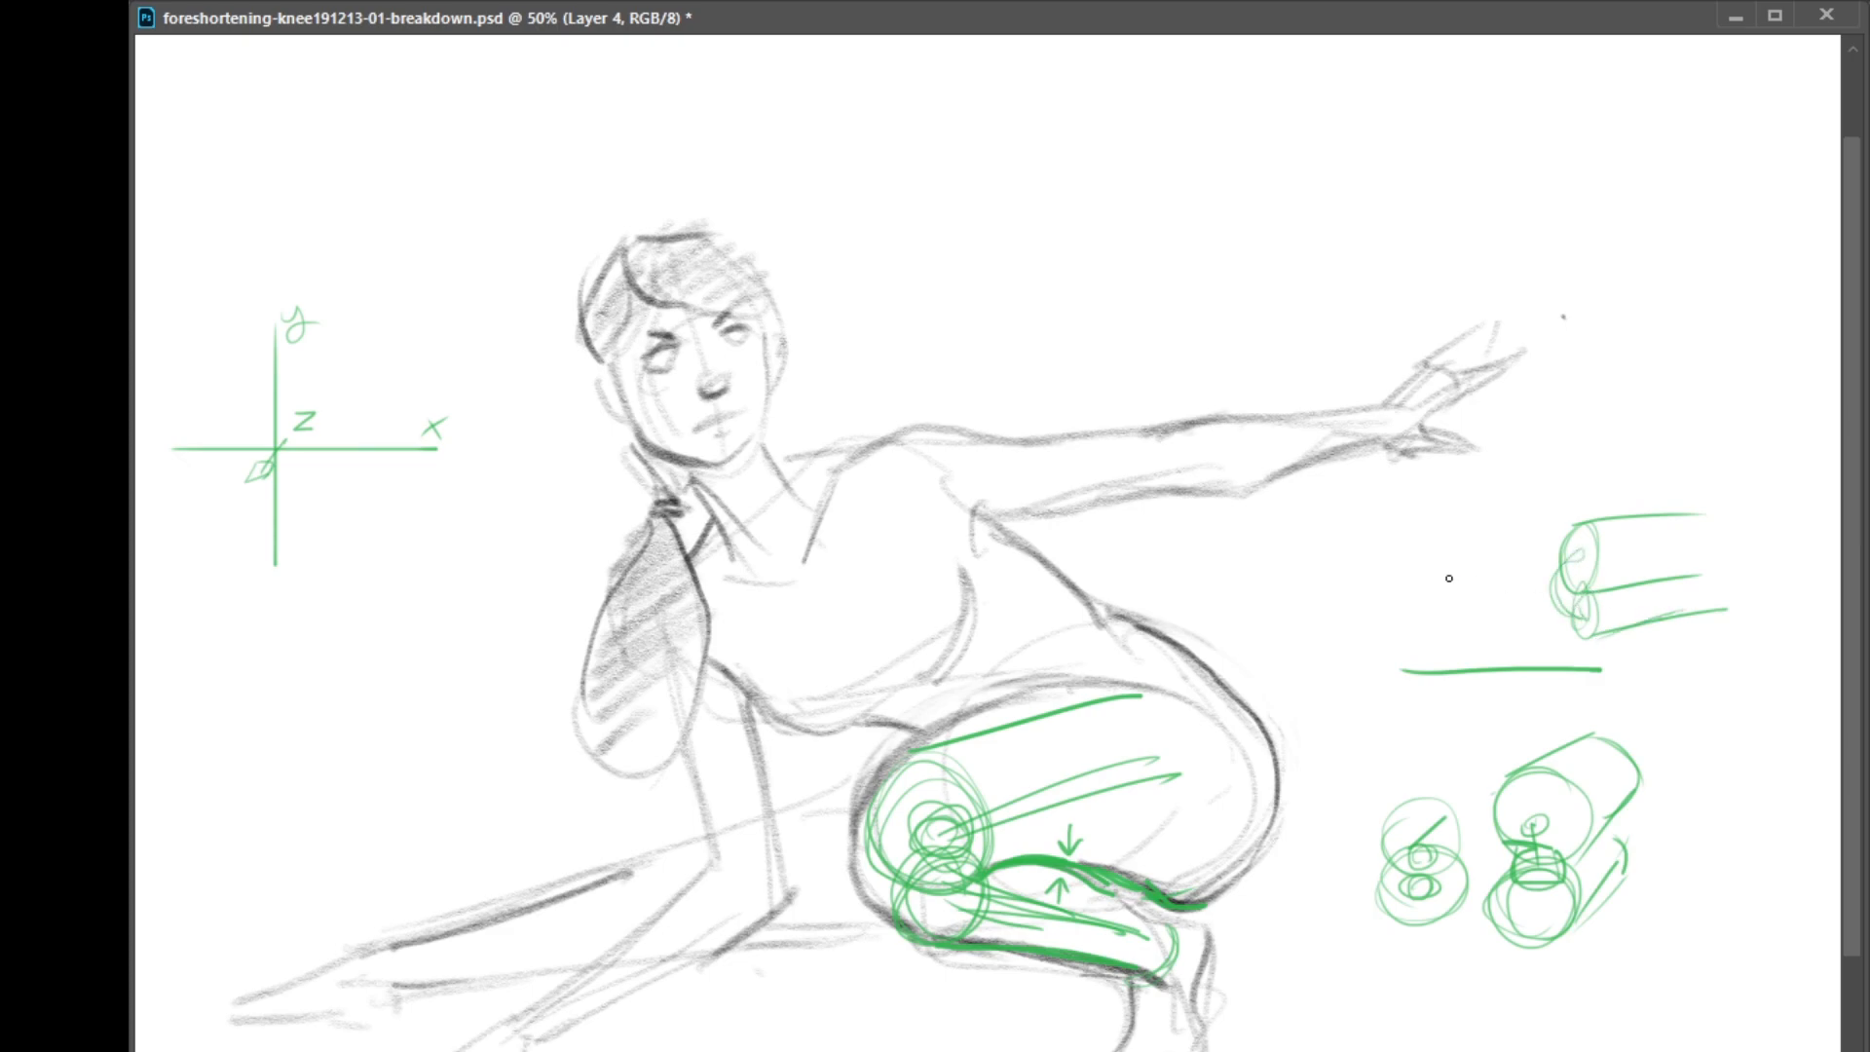
Sketch a small side view of a folded leg with a thigh-calf contact line, hips and waist
mouse_move(1358, 562)
mouse_down()
mouse_move(1468, 534)
mouse_move(1369, 627)
mouse_up()
mouse_move(1358, 560)
mouse_down()
mouse_move(1368, 629)
mouse_move(1444, 595)
mouse_move(1485, 615)
mouse_move(1416, 592)
mouse_move(1447, 585)
mouse_up()
mouse_move(1401, 597)
mouse_down()
mouse_move(1467, 591)
mouse_move(1407, 600)
mouse_move(1493, 611)
mouse_move(1442, 618)
mouse_move(1492, 582)
mouse_move(1426, 566)
mouse_move(1457, 600)
mouse_move(1405, 599)
mouse_move(1505, 593)
mouse_move(1545, 570)
mouse_move(1534, 585)
mouse_move(1545, 554)
mouse_move(1401, 597)
mouse_move(1367, 575)
mouse_move(1367, 627)
mouse_move(1395, 557)
mouse_move(1373, 625)
mouse_move(1546, 605)
mouse_up()
drag(1361, 603, 1509, 594)
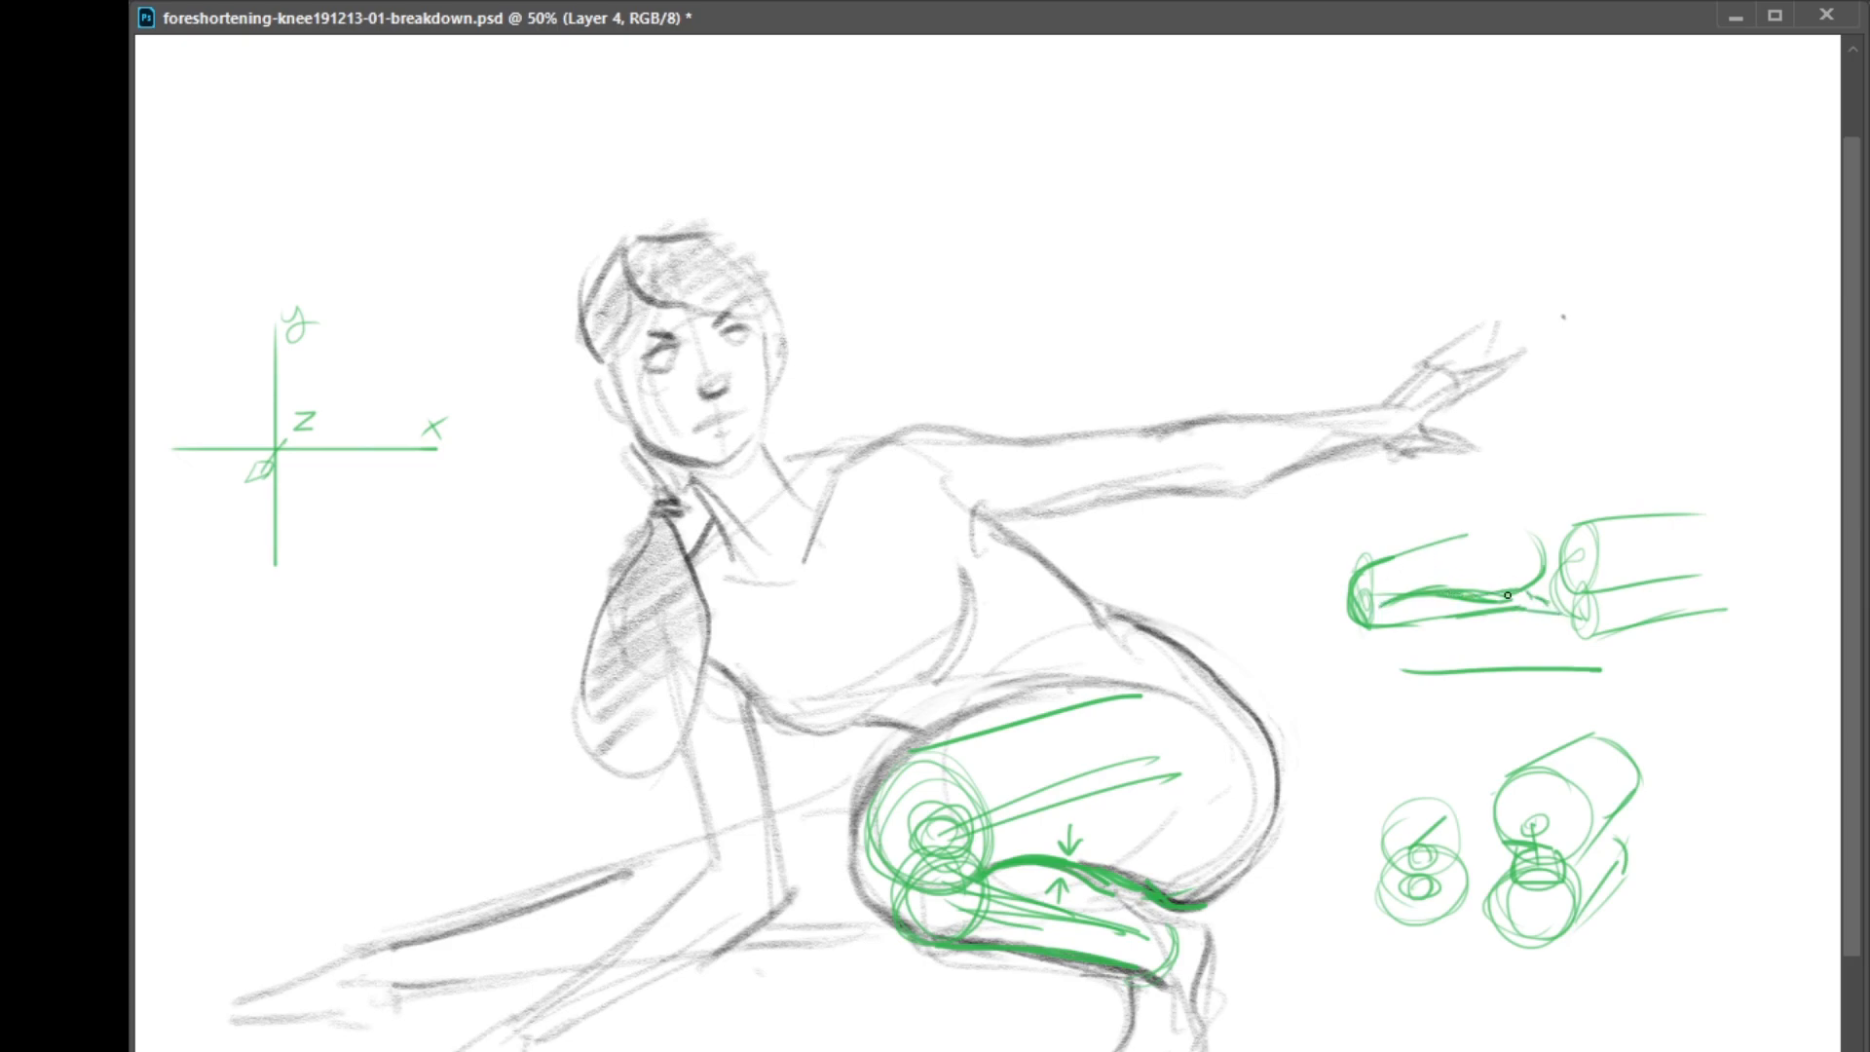
mouse_move(1353, 585)
mouse_down()
mouse_move(1471, 531)
mouse_move(1538, 534)
mouse_move(1452, 527)
mouse_move(1492, 465)
mouse_move(1541, 541)
mouse_up()
drag(1473, 480, 1498, 395)
drag(1538, 386, 1520, 495)
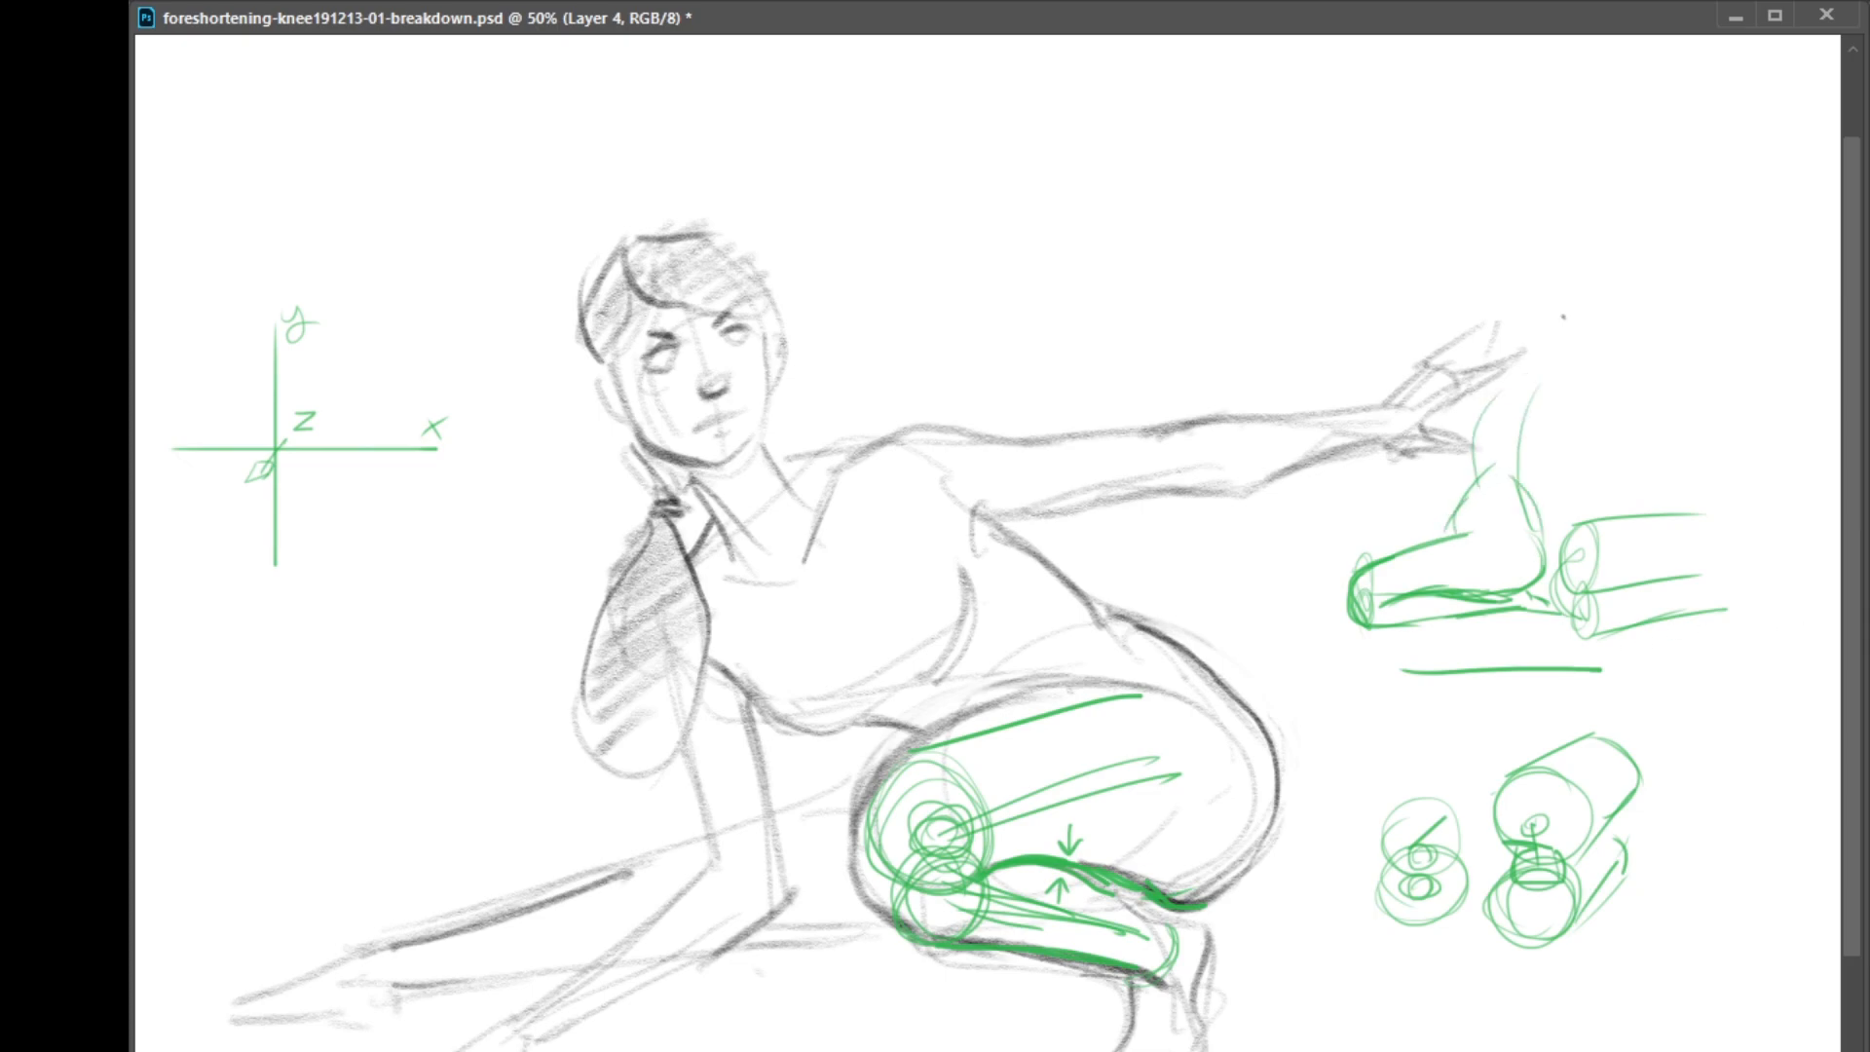
Clear all the green annotations from the layer
key(Delete)
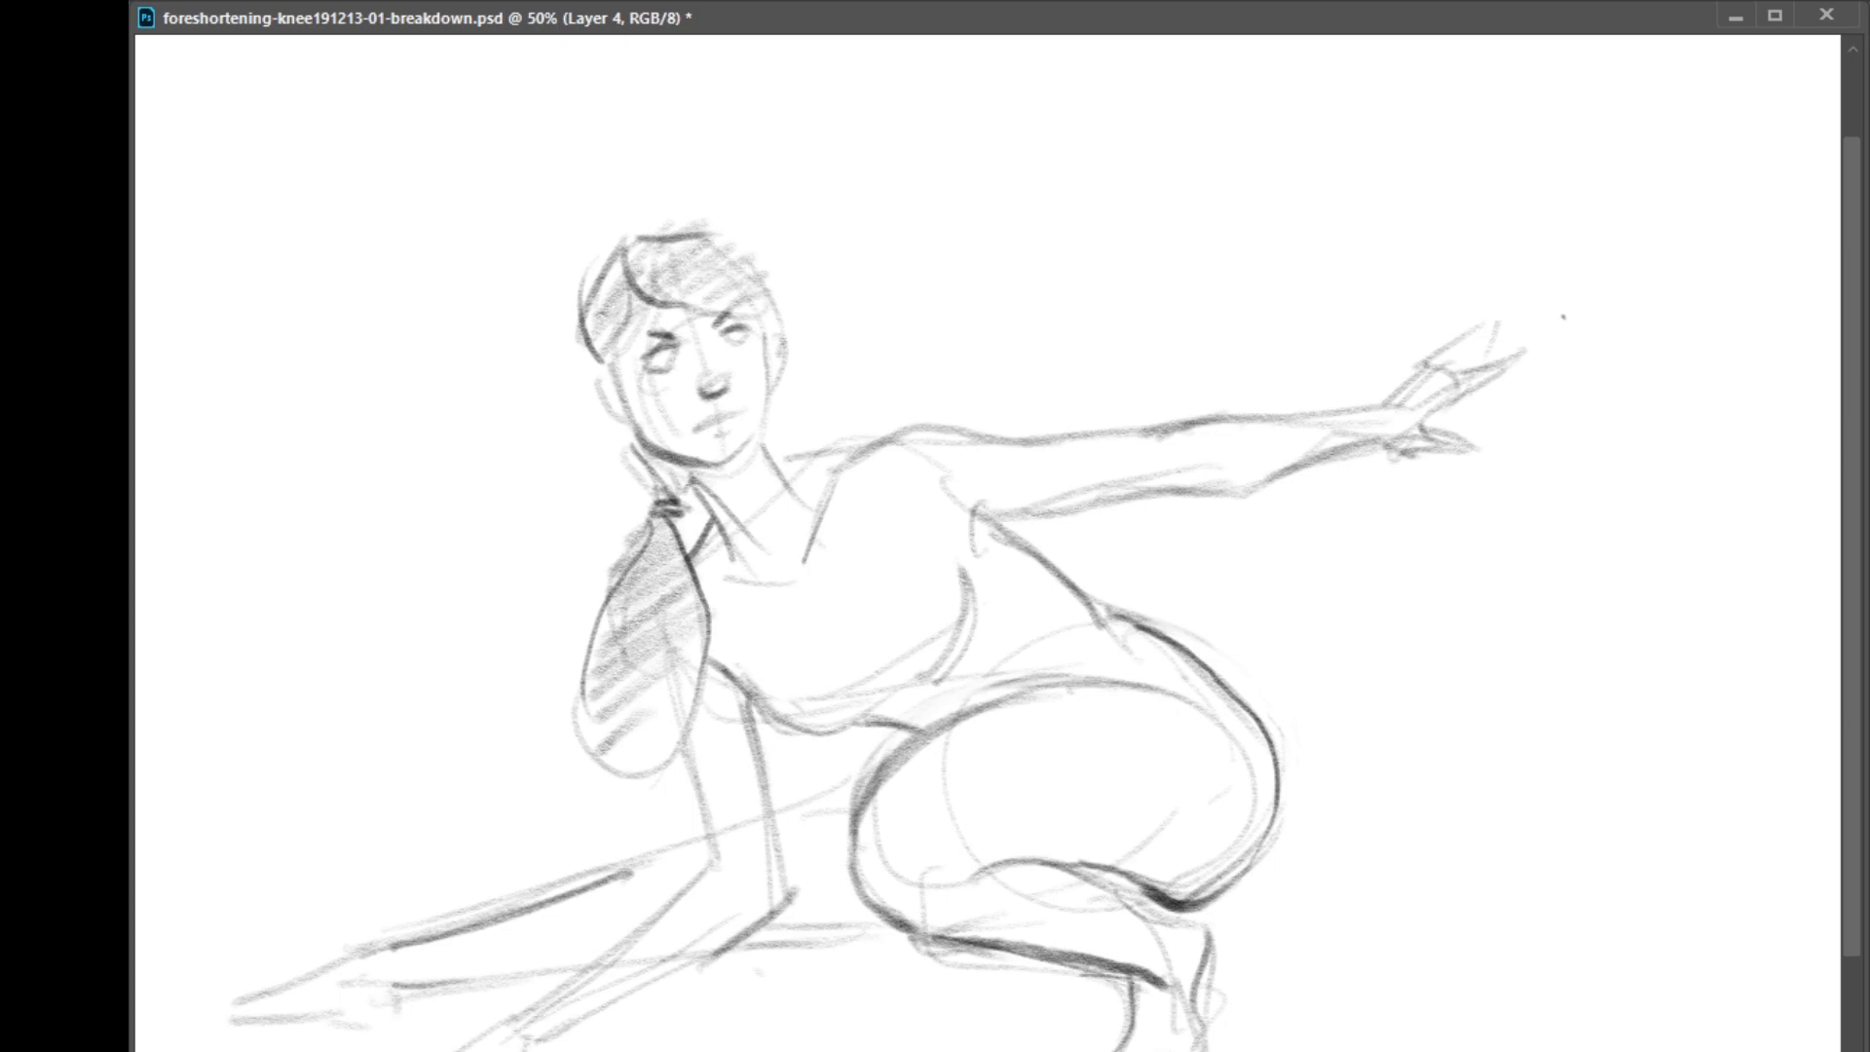
key(ctrl+z)
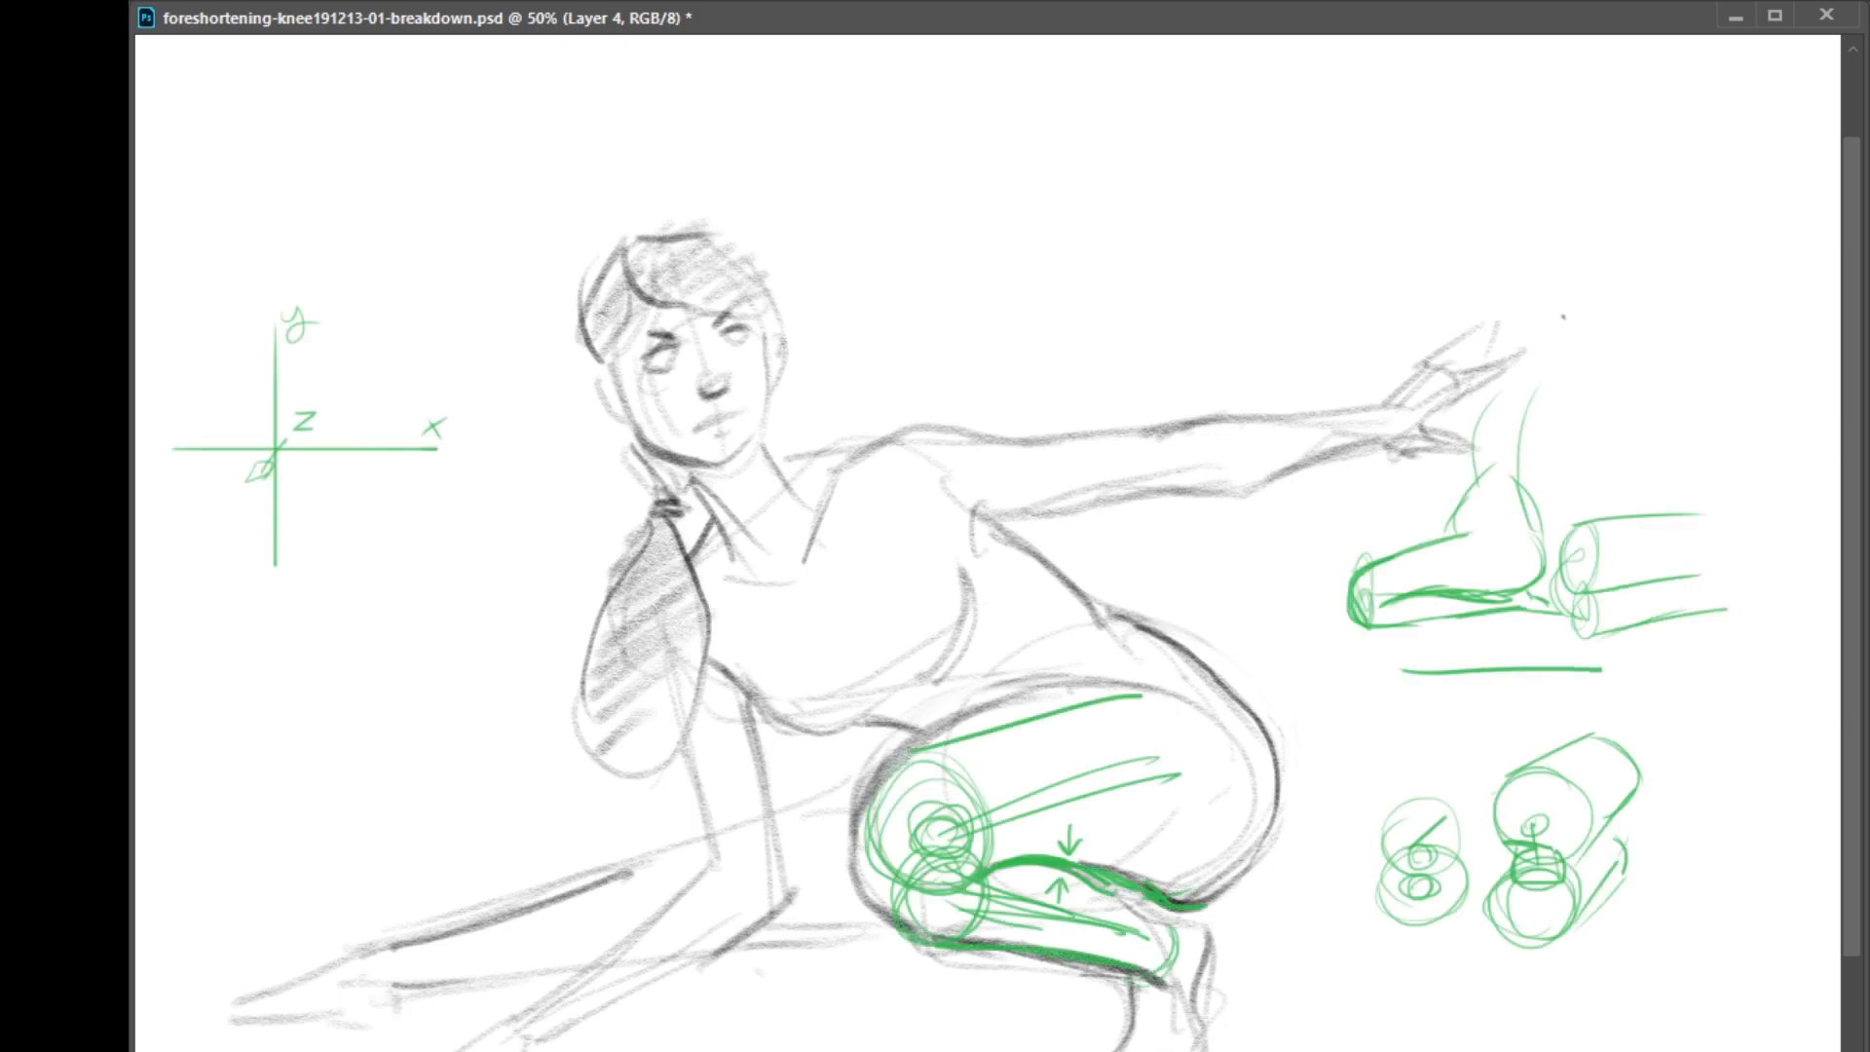
key(ctrl+shift+z)
Rework the drawing on Layer 5, redrawing the thigh-calf fold as a dark overlapping curve and cleaning up the calf's lower edge
key(alt+bracketleft)
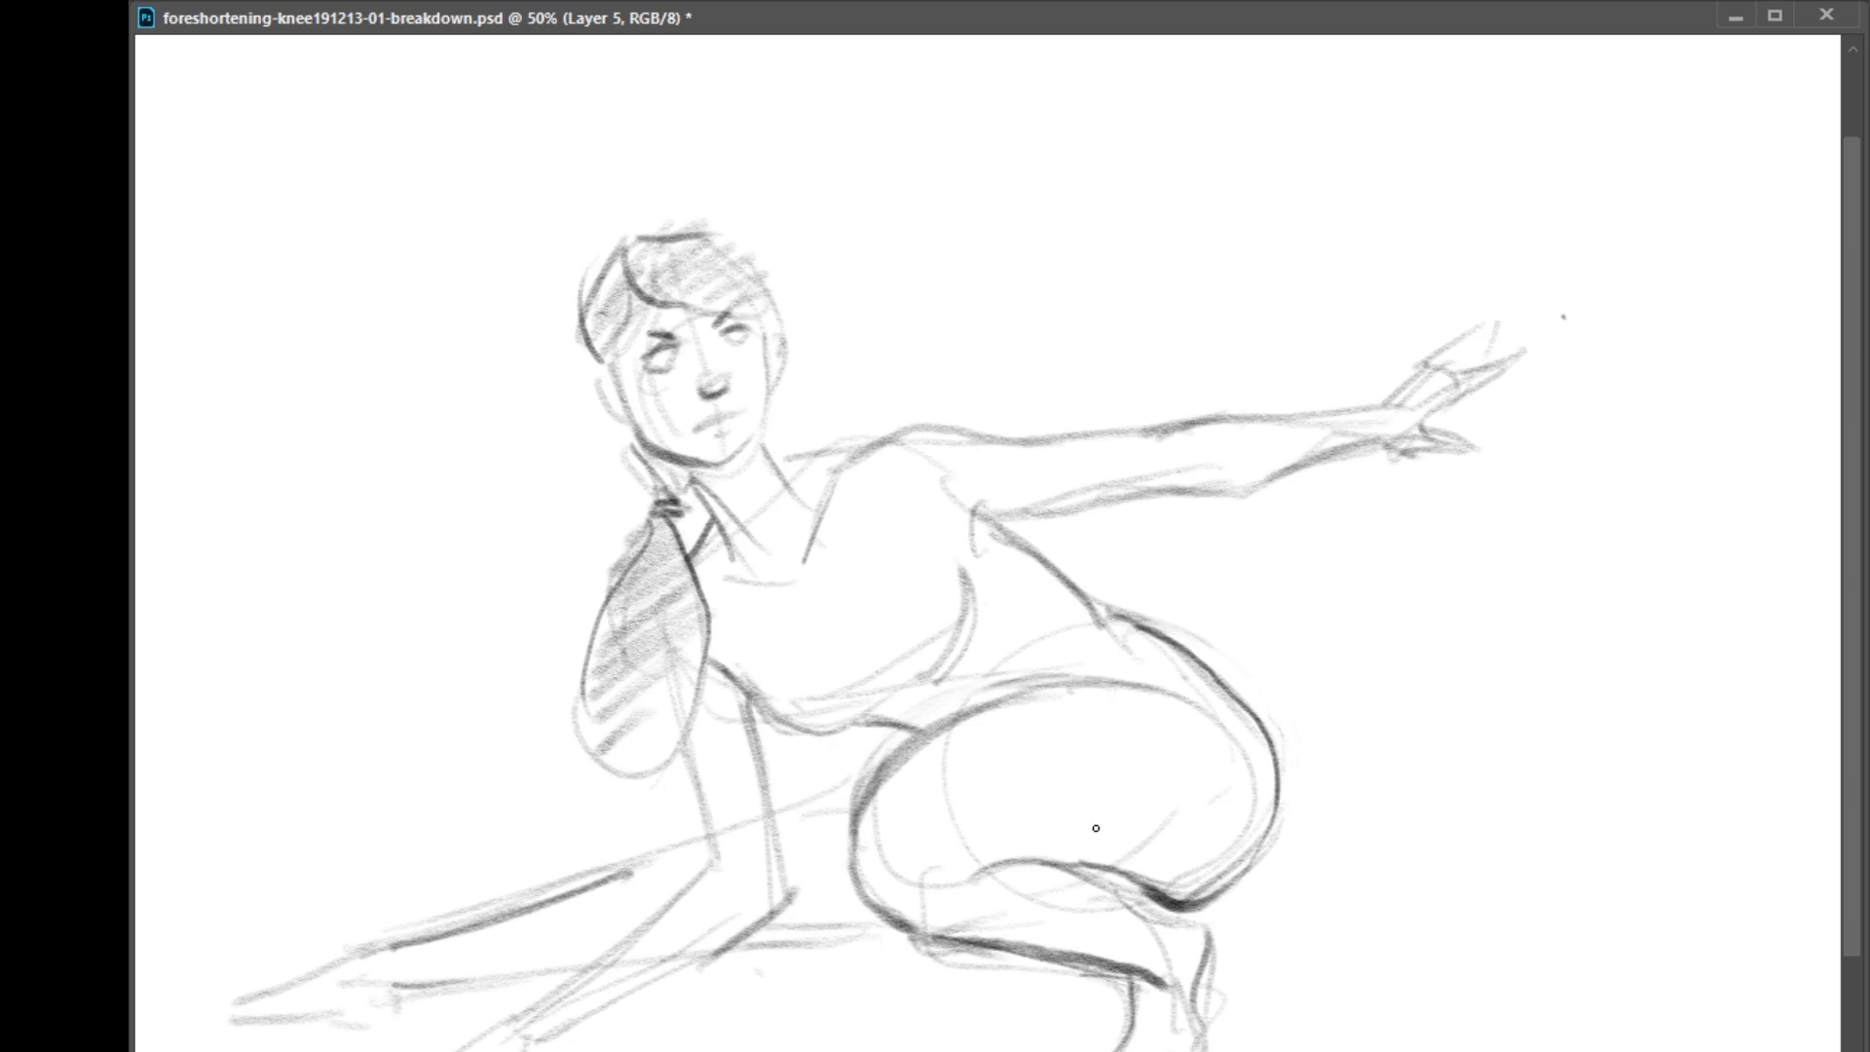
drag(974, 883, 1041, 870)
drag(947, 904, 954, 886)
drag(906, 929, 929, 936)
drag(913, 759, 1088, 687)
key(ctrl+z)
mouse_move(986, 947)
mouse_down()
mouse_move(1125, 964)
mouse_move(1179, 941)
mouse_up()
mouse_move(1025, 863)
mouse_down()
mouse_move(985, 869)
mouse_move(1136, 909)
mouse_up()
mouse_move(1043, 861)
mouse_down()
mouse_move(1141, 919)
mouse_move(1122, 900)
mouse_move(1192, 901)
mouse_up()
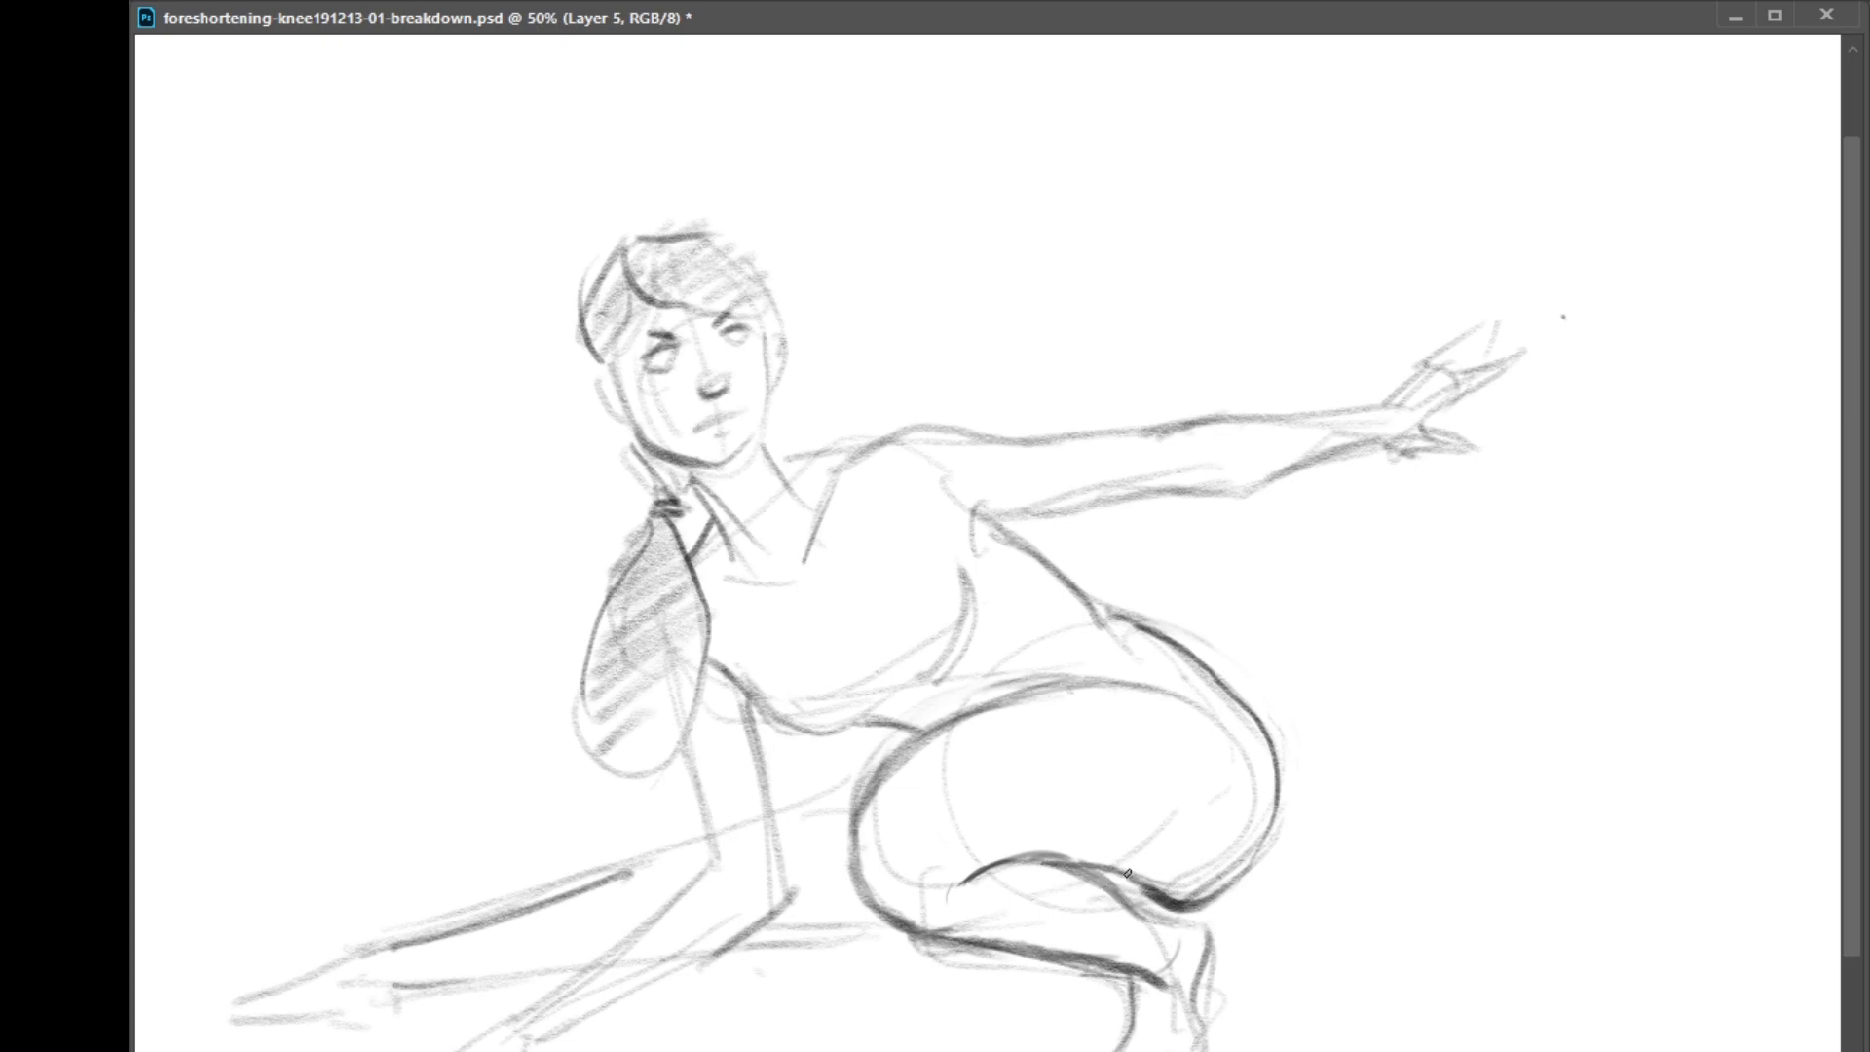
Refine the rear end of the thigh-calf fold, the ankle and the buttock contour
drag(1139, 906, 1171, 906)
mouse_move(1124, 874)
mouse_down()
mouse_move(1216, 891)
mouse_move(1163, 912)
mouse_move(1128, 899)
mouse_move(1166, 922)
mouse_up()
drag(1165, 957, 1176, 952)
mouse_move(1089, 877)
mouse_down()
mouse_move(1142, 908)
mouse_move(1203, 908)
mouse_move(1264, 838)
mouse_move(1216, 906)
mouse_up()
drag(1241, 889, 1283, 801)
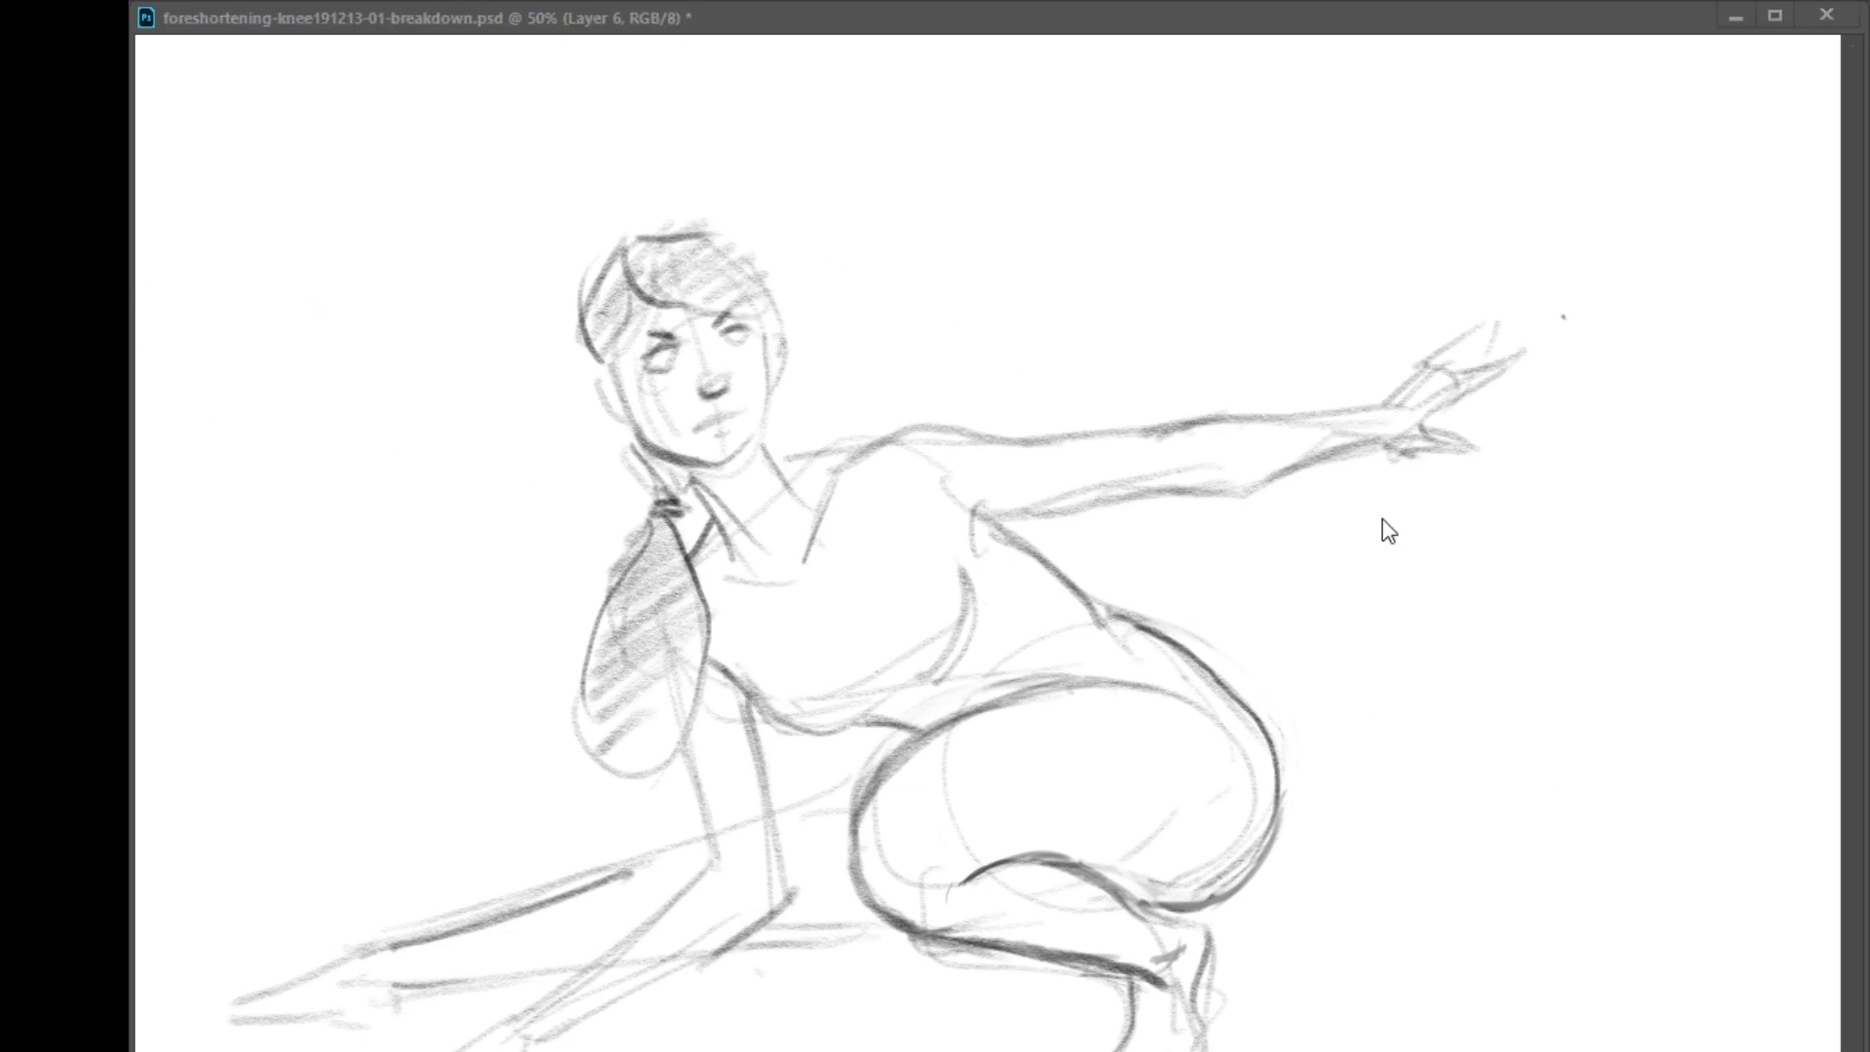
Draw a green circle with a center dot and an eye symbol beside the hips on Layer 6
mouse_move(872, 808)
mouse_down()
mouse_move(965, 833)
mouse_move(967, 862)
mouse_up()
key(ctrl+z)
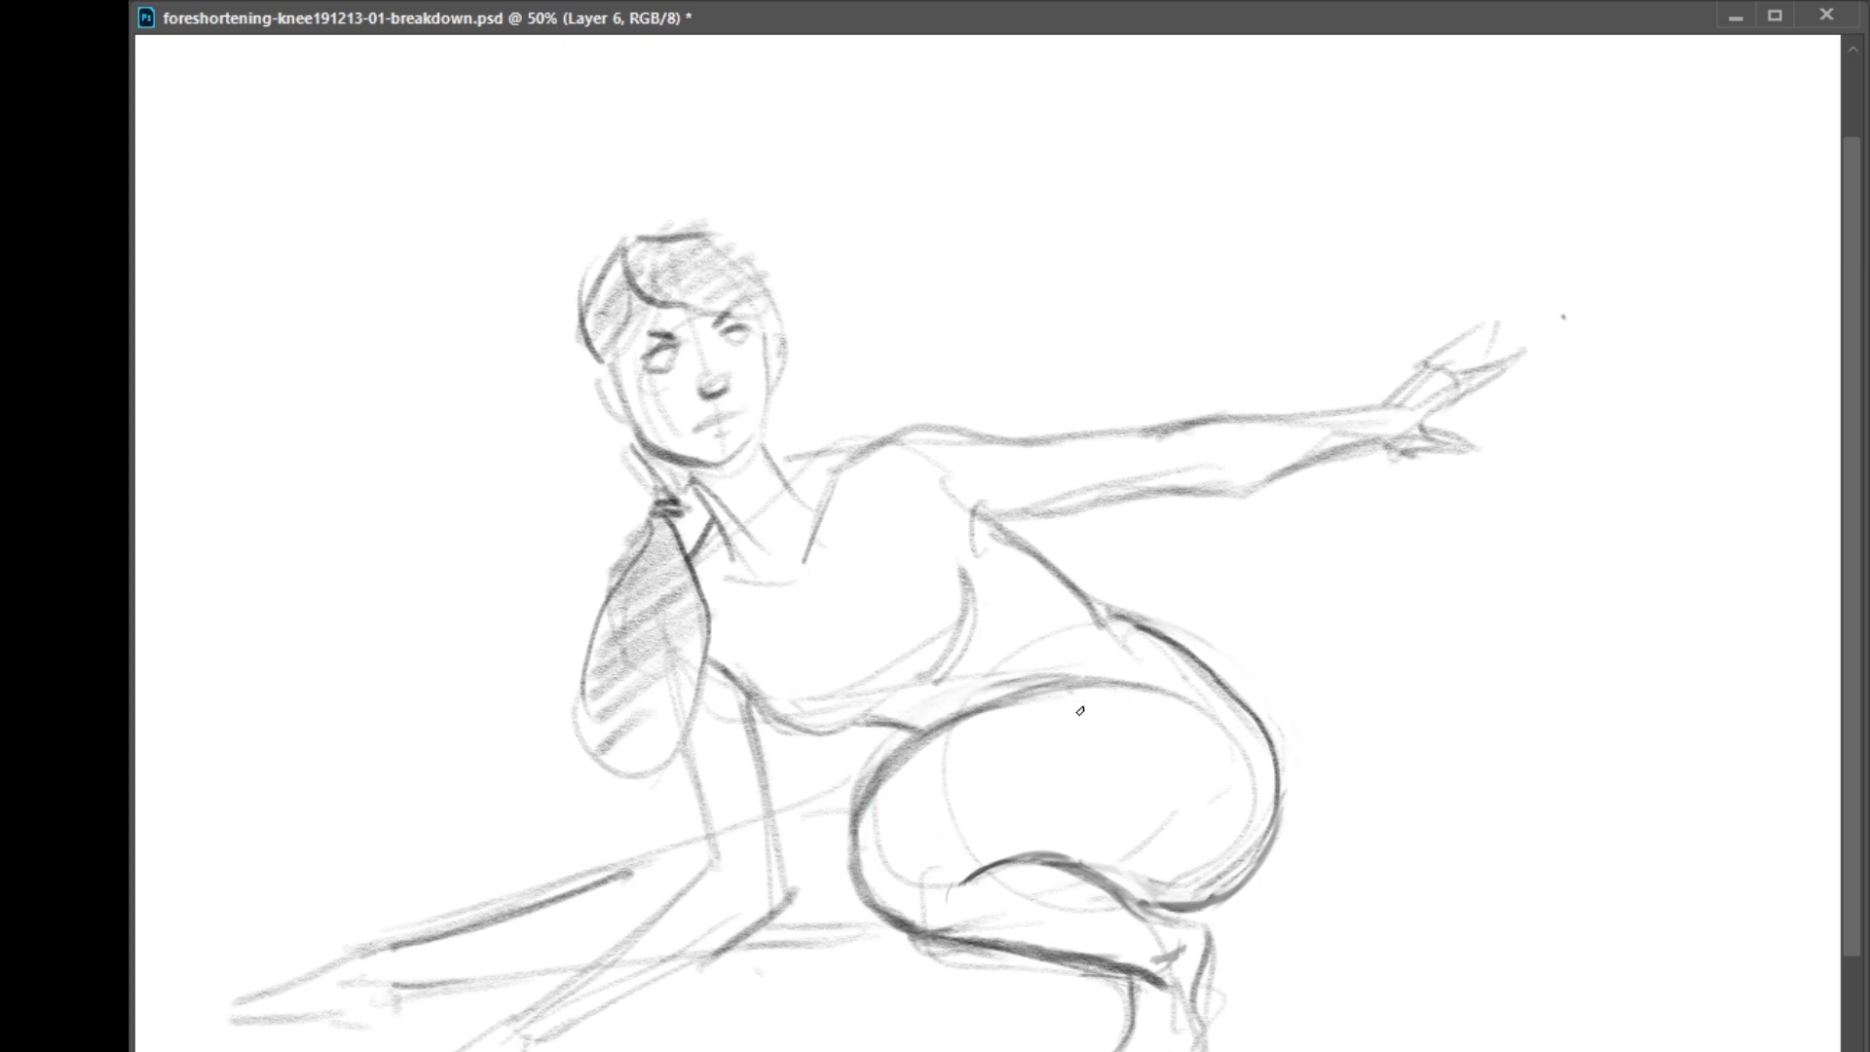
mouse_move(1453, 763)
mouse_down()
mouse_move(1498, 750)
mouse_move(1440, 765)
mouse_move(1467, 763)
mouse_move(1424, 692)
mouse_move(1461, 767)
mouse_up()
key(ctrl+z)
mouse_move(1441, 693)
mouse_down()
mouse_move(1359, 719)
mouse_move(1346, 698)
mouse_move(1415, 671)
mouse_up()
key(ctrl+z)
mouse_move(1405, 674)
mouse_down()
mouse_move(1399, 703)
mouse_move(1354, 713)
mouse_up()
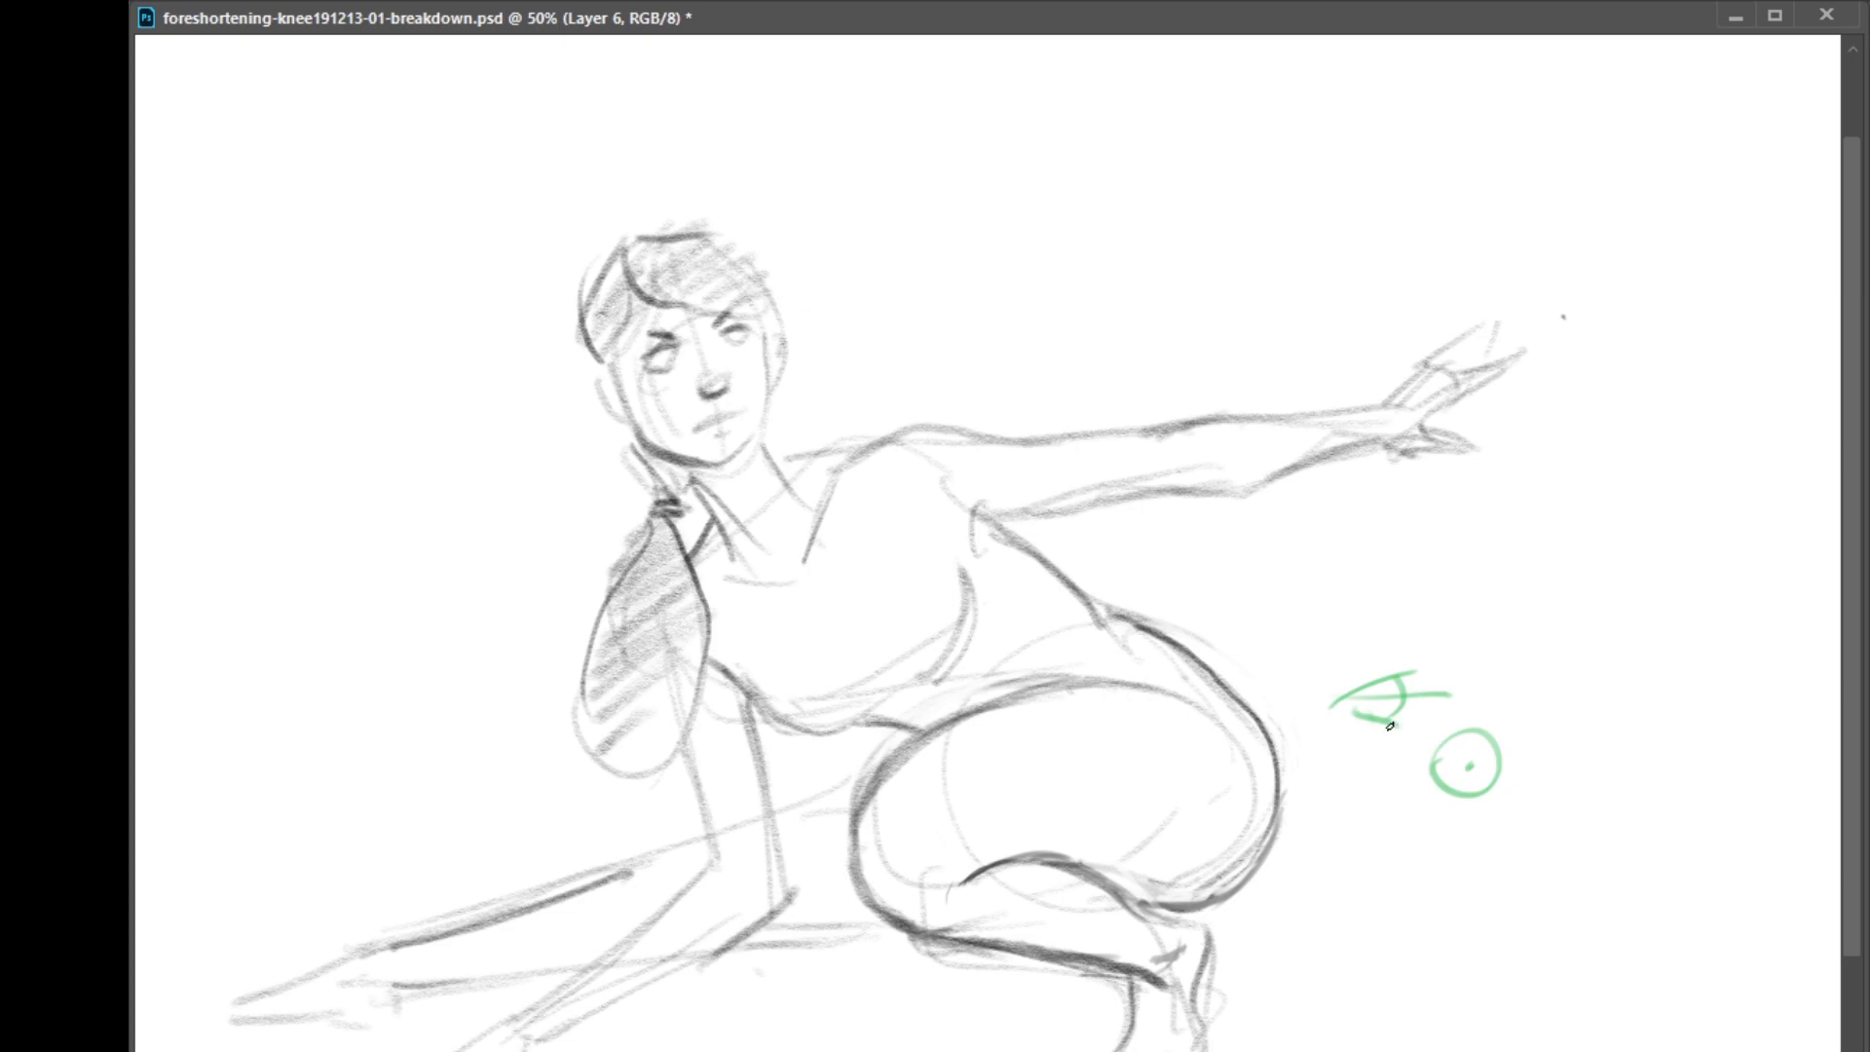
Draw green cross-contour curves wrapping around the front of the thigh and the calf
mouse_move(912, 754)
mouse_down()
mouse_move(990, 809)
mouse_move(990, 863)
mouse_up()
key(ctrl+z)
mouse_move(892, 771)
mouse_down()
mouse_move(1002, 811)
mouse_move(996, 853)
mouse_move(931, 775)
mouse_move(910, 864)
mouse_move(986, 821)
mouse_up()
key(ctrl+z)
key(ctrl+z)
mouse_move(891, 760)
mouse_down()
mouse_move(1007, 813)
mouse_move(998, 856)
mouse_up()
mouse_move(979, 723)
mouse_down()
mouse_move(1052, 777)
mouse_move(1044, 852)
mouse_up()
mouse_move(1062, 700)
mouse_down()
mouse_move(1130, 768)
mouse_move(1083, 722)
mouse_move(1132, 810)
mouse_move(1079, 859)
mouse_move(1139, 896)
mouse_move(1027, 893)
mouse_move(973, 939)
mouse_move(1103, 951)
mouse_up()
mouse_move(1055, 873)
mouse_down()
mouse_move(1068, 921)
mouse_move(1038, 945)
mouse_move(1080, 951)
mouse_up()
mouse_move(879, 797)
mouse_down()
mouse_move(970, 891)
mouse_move(943, 902)
mouse_up()
key(ctrl+z)
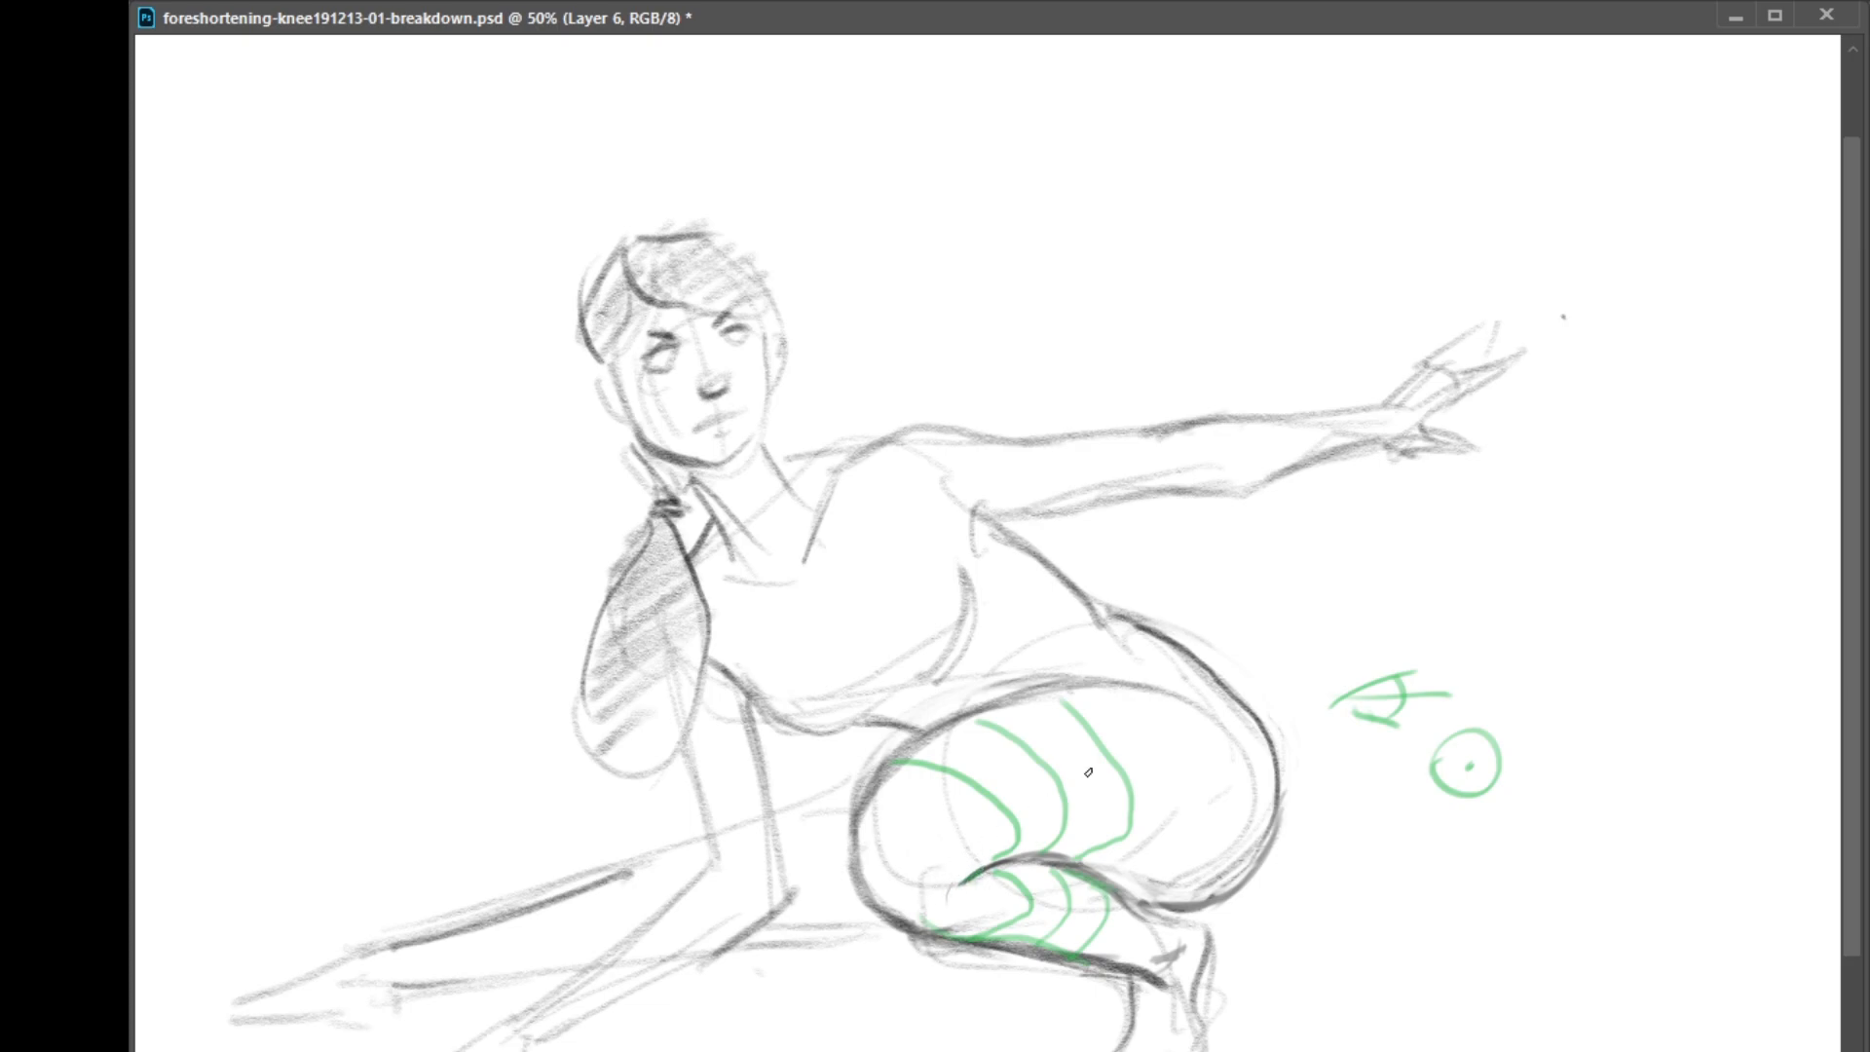
Extend the cross-contours back to the buttock, circle the kneecap and reinforce the thigh's upper edge
mouse_move(1125, 881)
mouse_down()
mouse_move(1190, 774)
mouse_move(1151, 704)
mouse_up()
drag(1099, 847, 1132, 760)
mouse_move(1191, 896)
mouse_down()
mouse_move(1254, 814)
mouse_move(1240, 743)
mouse_move(1170, 713)
mouse_move(1186, 768)
mouse_move(1128, 888)
mouse_up()
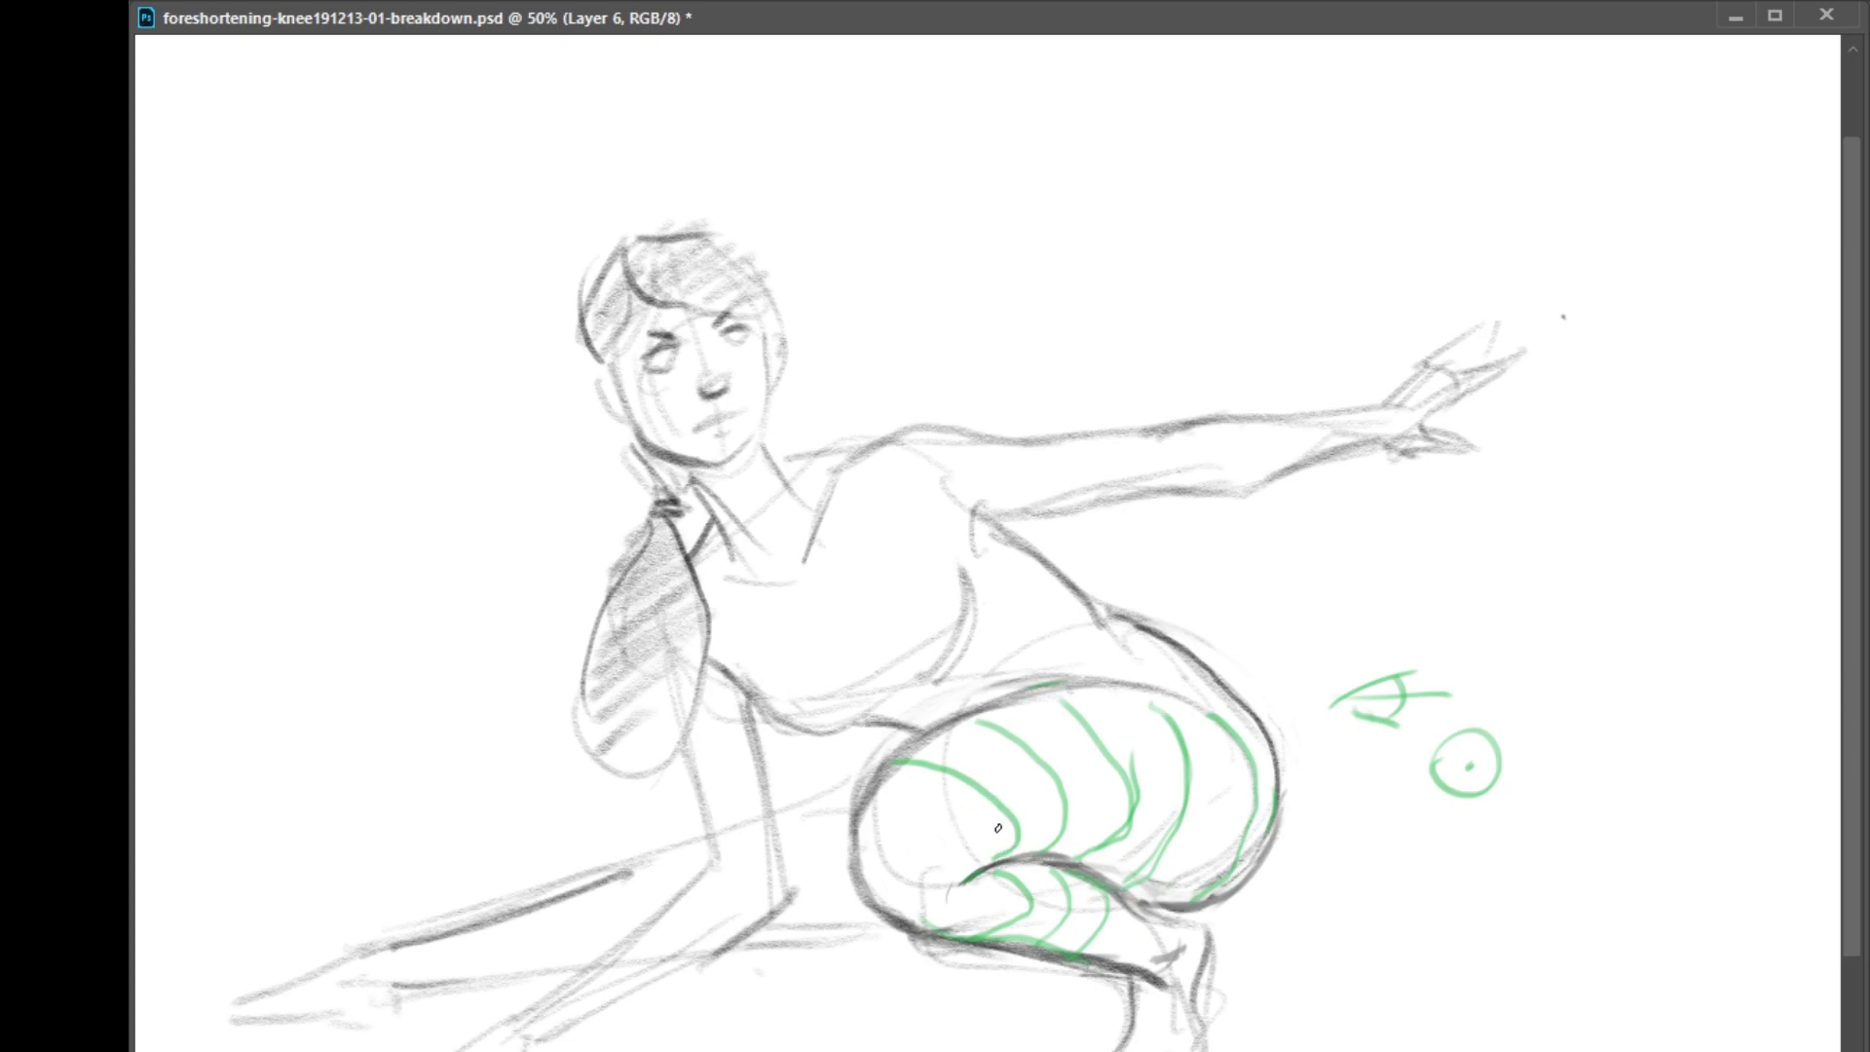
mouse_move(1007, 866)
mouse_down()
mouse_move(1001, 925)
mouse_move(1024, 871)
mouse_move(1007, 915)
mouse_move(1055, 872)
mouse_move(1060, 930)
mouse_up()
mouse_move(921, 809)
mouse_down()
mouse_move(865, 805)
mouse_move(843, 820)
mouse_move(852, 857)
mouse_up()
mouse_move(946, 723)
mouse_down()
mouse_move(994, 733)
mouse_move(948, 722)
mouse_move(1080, 705)
mouse_move(1029, 696)
mouse_move(1179, 715)
mouse_move(1115, 696)
mouse_move(1169, 689)
mouse_up()
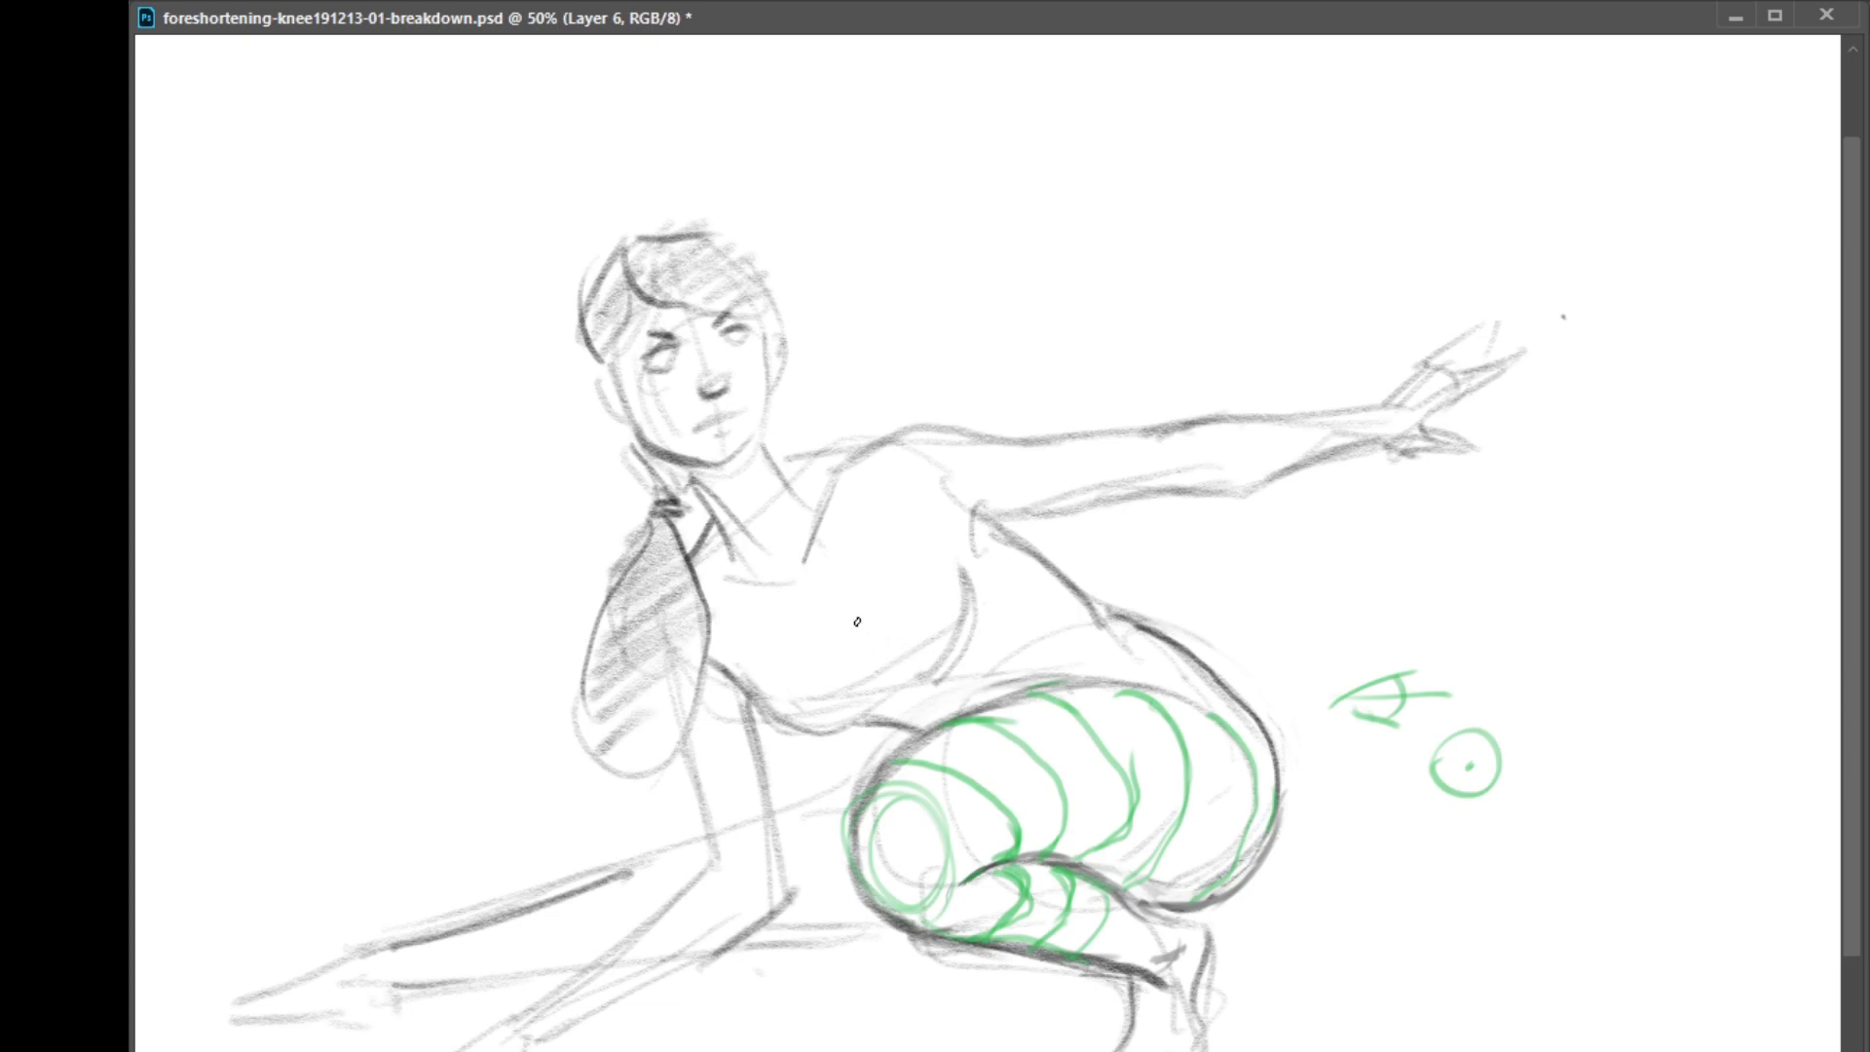
Block in the torso's upper front edge, near shoulder corner and side plane with green lines
drag(718, 624, 887, 508)
drag(689, 577, 714, 651)
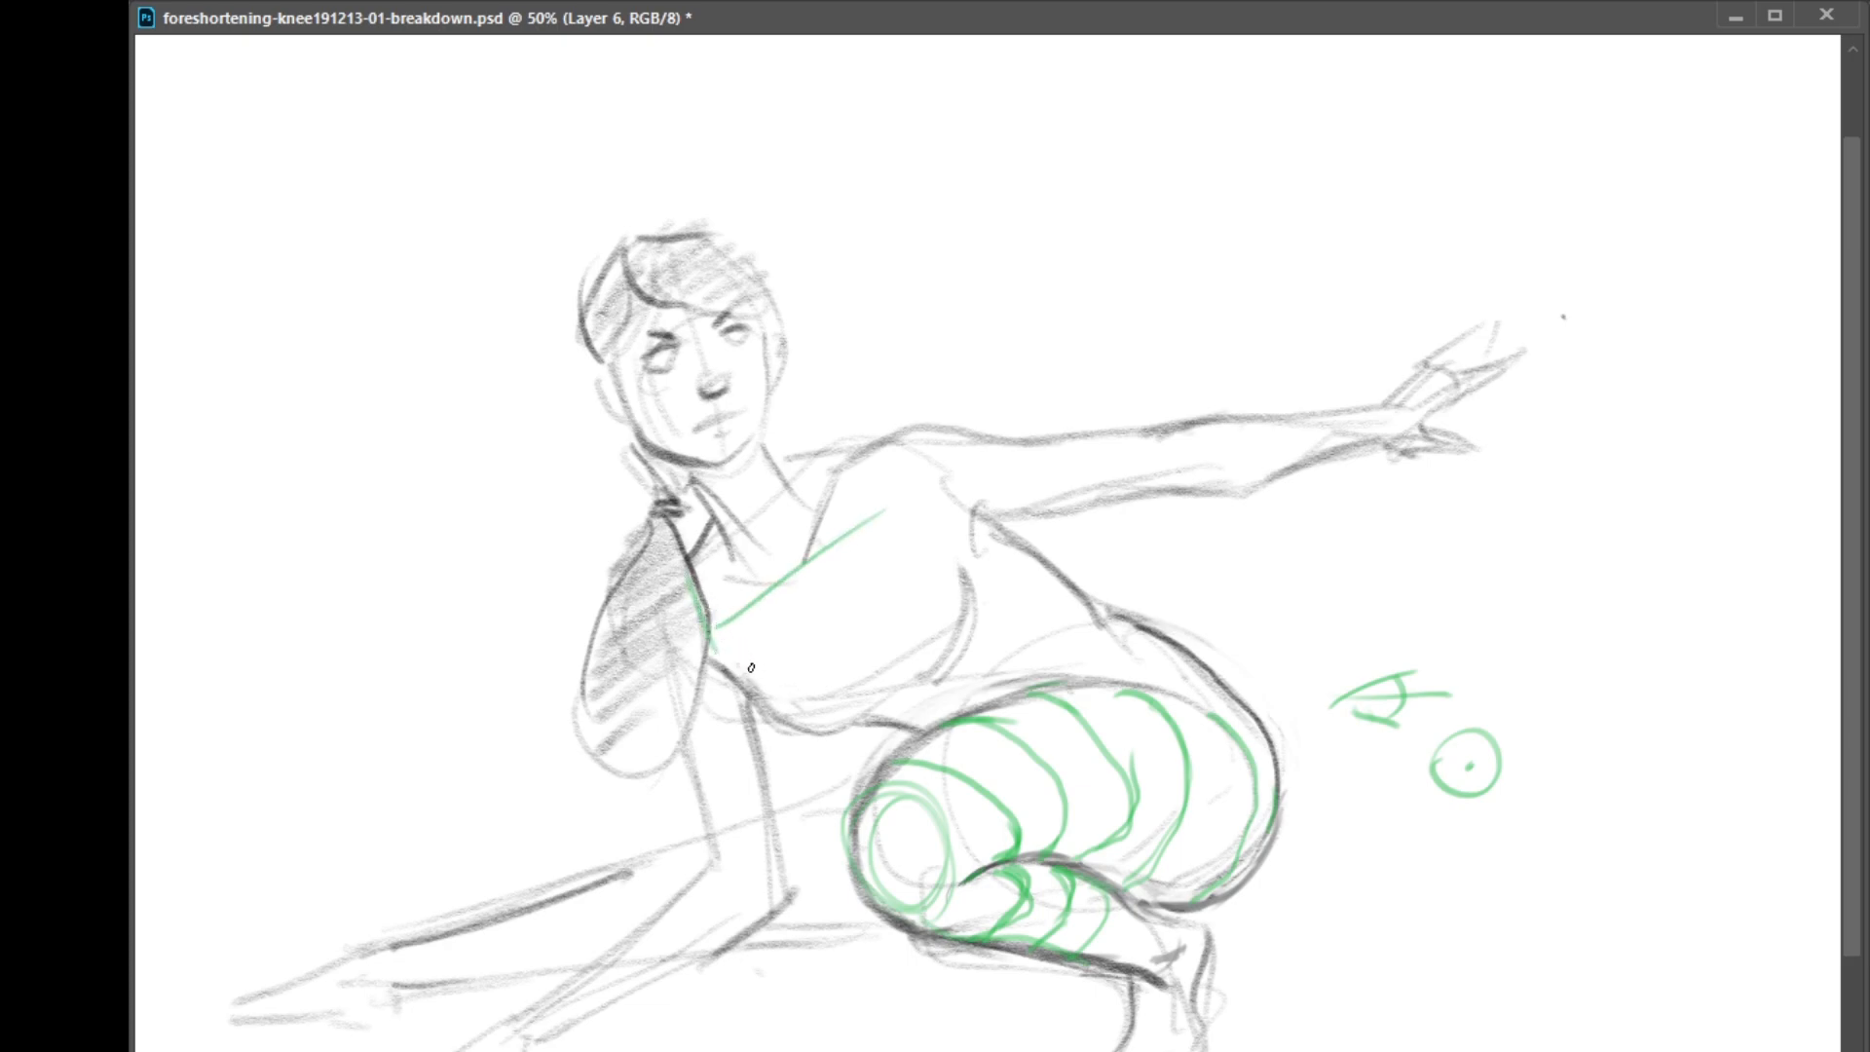
mouse_move(901, 543)
mouse_down()
mouse_move(1044, 632)
mouse_move(1089, 648)
mouse_move(1098, 619)
mouse_move(886, 530)
mouse_move(886, 455)
mouse_move(1019, 608)
mouse_move(1093, 633)
mouse_move(1079, 660)
mouse_move(950, 719)
mouse_up()
mouse_move(960, 710)
mouse_down()
mouse_move(1064, 656)
mouse_move(1050, 668)
mouse_up()
mouse_move(1078, 602)
mouse_down()
mouse_move(1051, 663)
mouse_move(1073, 632)
mouse_move(1003, 696)
mouse_up()
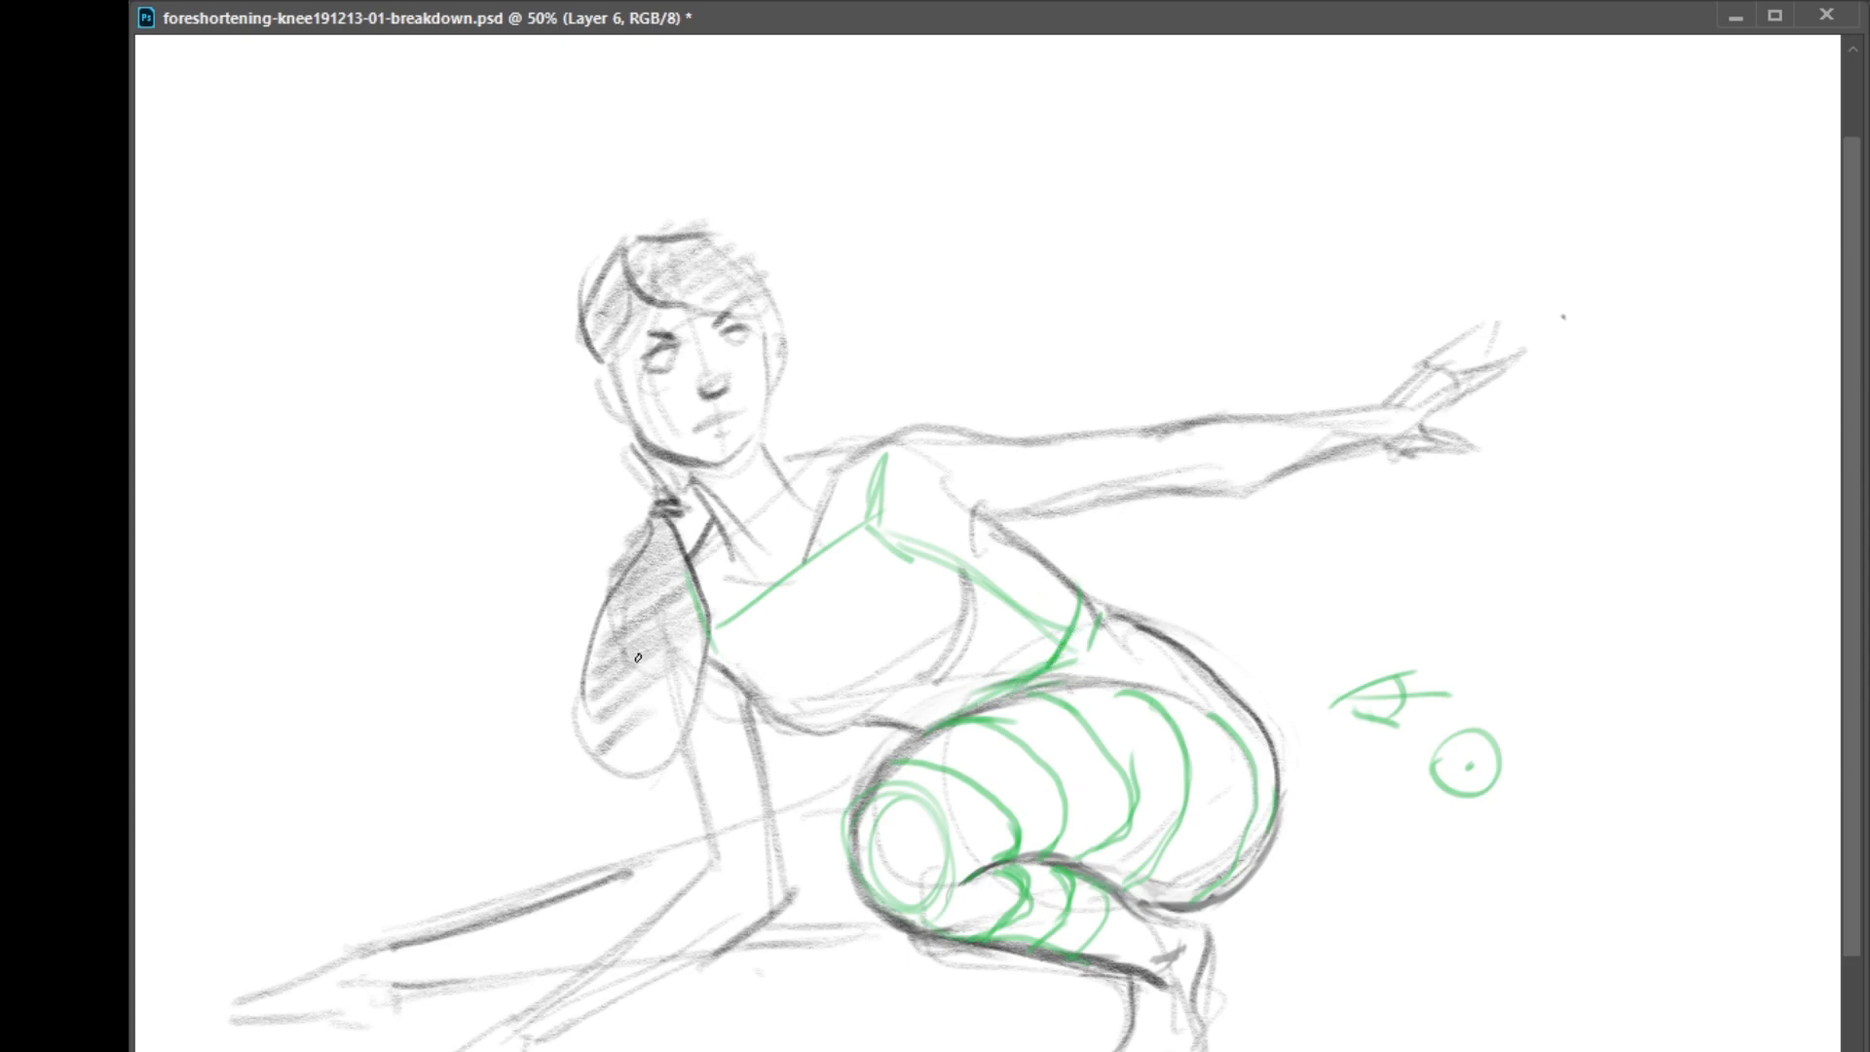
Complete the torso box by adding its lower front edge, top plane and back edge, and darkening its corners
drag(709, 640, 902, 725)
drag(802, 685, 916, 730)
mouse_move(705, 643)
mouse_down()
mouse_move(688, 567)
mouse_move(827, 465)
mouse_up()
mouse_move(702, 550)
mouse_down()
mouse_move(888, 450)
mouse_move(675, 548)
mouse_move(698, 568)
mouse_move(705, 639)
mouse_up()
drag(711, 637, 863, 528)
drag(867, 456, 872, 551)
mouse_move(903, 448)
mouse_down()
mouse_move(1088, 585)
mouse_move(1062, 633)
mouse_up()
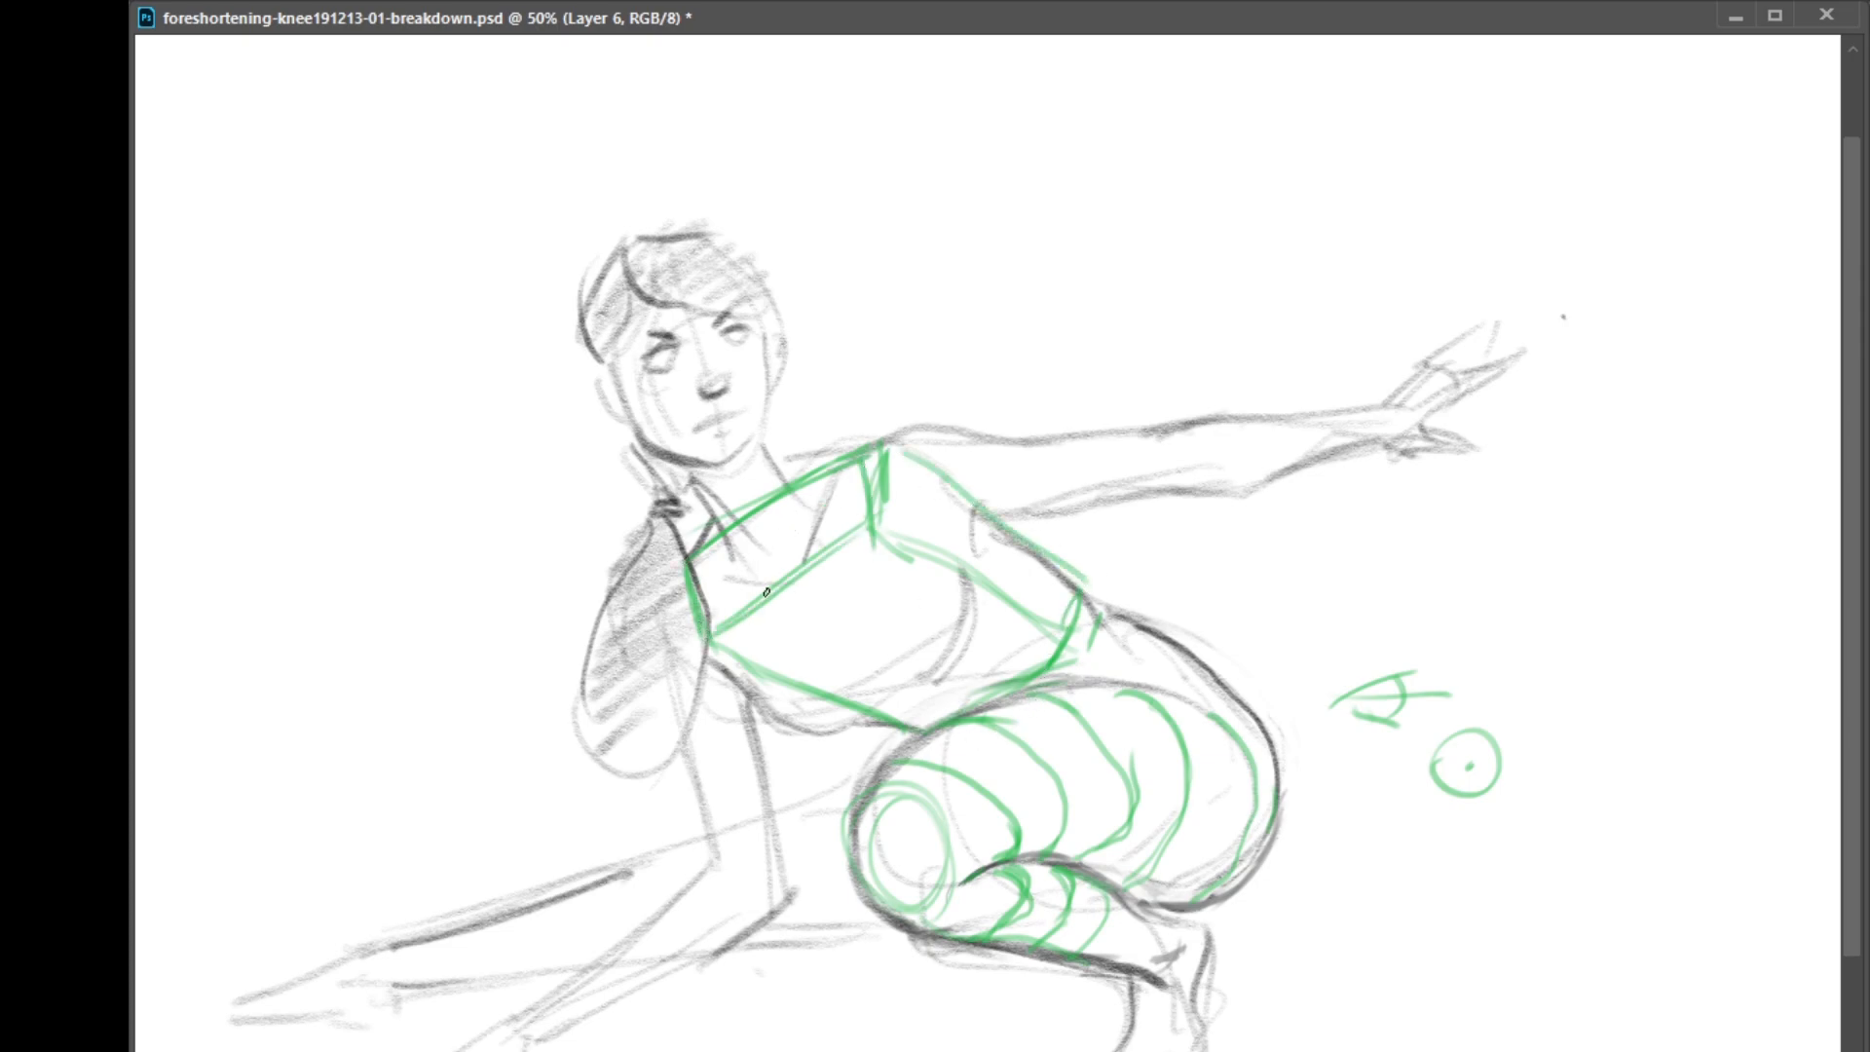
Draw angular green lines for the collarbones and neck muscles converging at the pit of the neck
mouse_move(706, 581)
mouse_down()
mouse_move(798, 605)
mouse_move(693, 597)
mouse_move(793, 616)
mouse_move(851, 480)
mouse_up()
mouse_move(809, 604)
mouse_down()
mouse_move(840, 505)
mouse_move(801, 570)
mouse_up()
mouse_move(787, 459)
mouse_down()
mouse_move(867, 450)
mouse_move(796, 608)
mouse_up()
drag(721, 518, 789, 600)
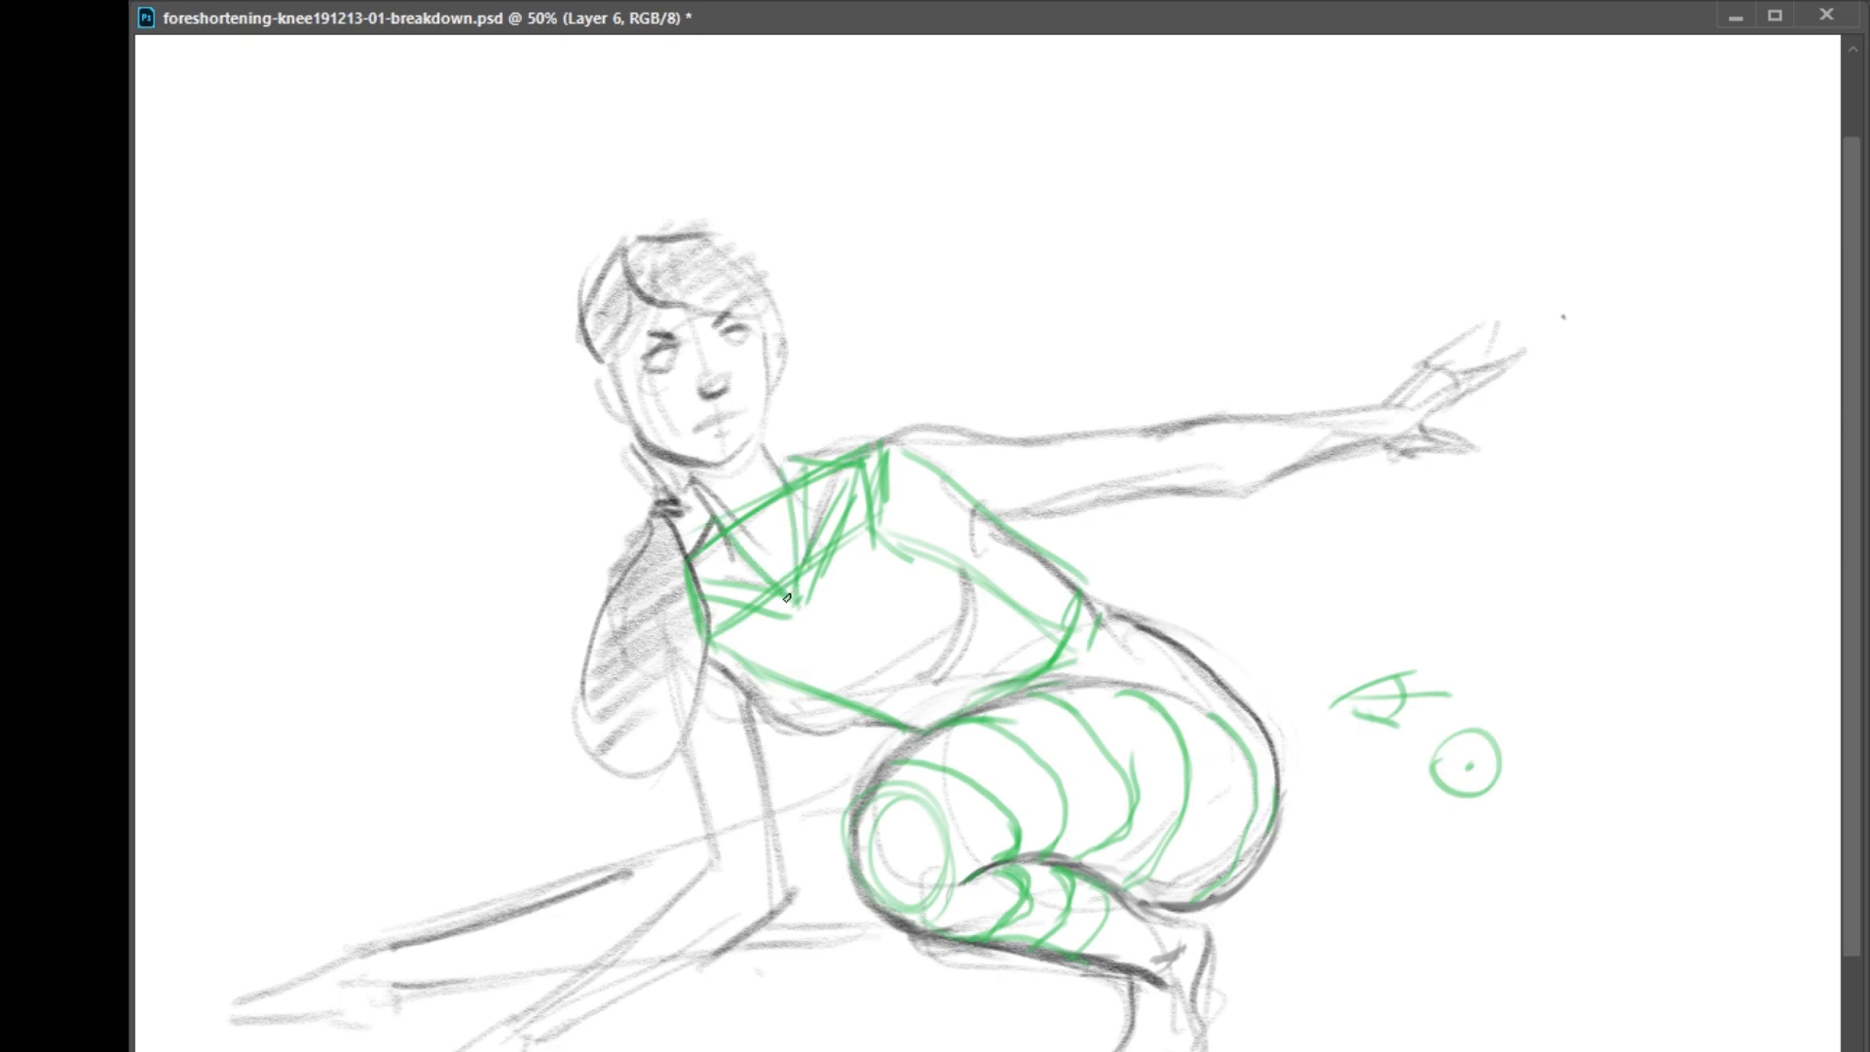
drag(671, 583, 792, 614)
Mark the torso's center line with short strokes and circle the shoulder joint of the outstretched arm
mouse_move(714, 645)
mouse_down()
mouse_move(860, 664)
mouse_move(937, 706)
mouse_up()
mouse_move(935, 531)
mouse_down()
mouse_move(904, 477)
mouse_move(960, 492)
mouse_move(913, 460)
mouse_up()
mouse_move(757, 668)
mouse_down()
mouse_move(759, 763)
mouse_move(761, 677)
mouse_up()
key(ctrl+z)
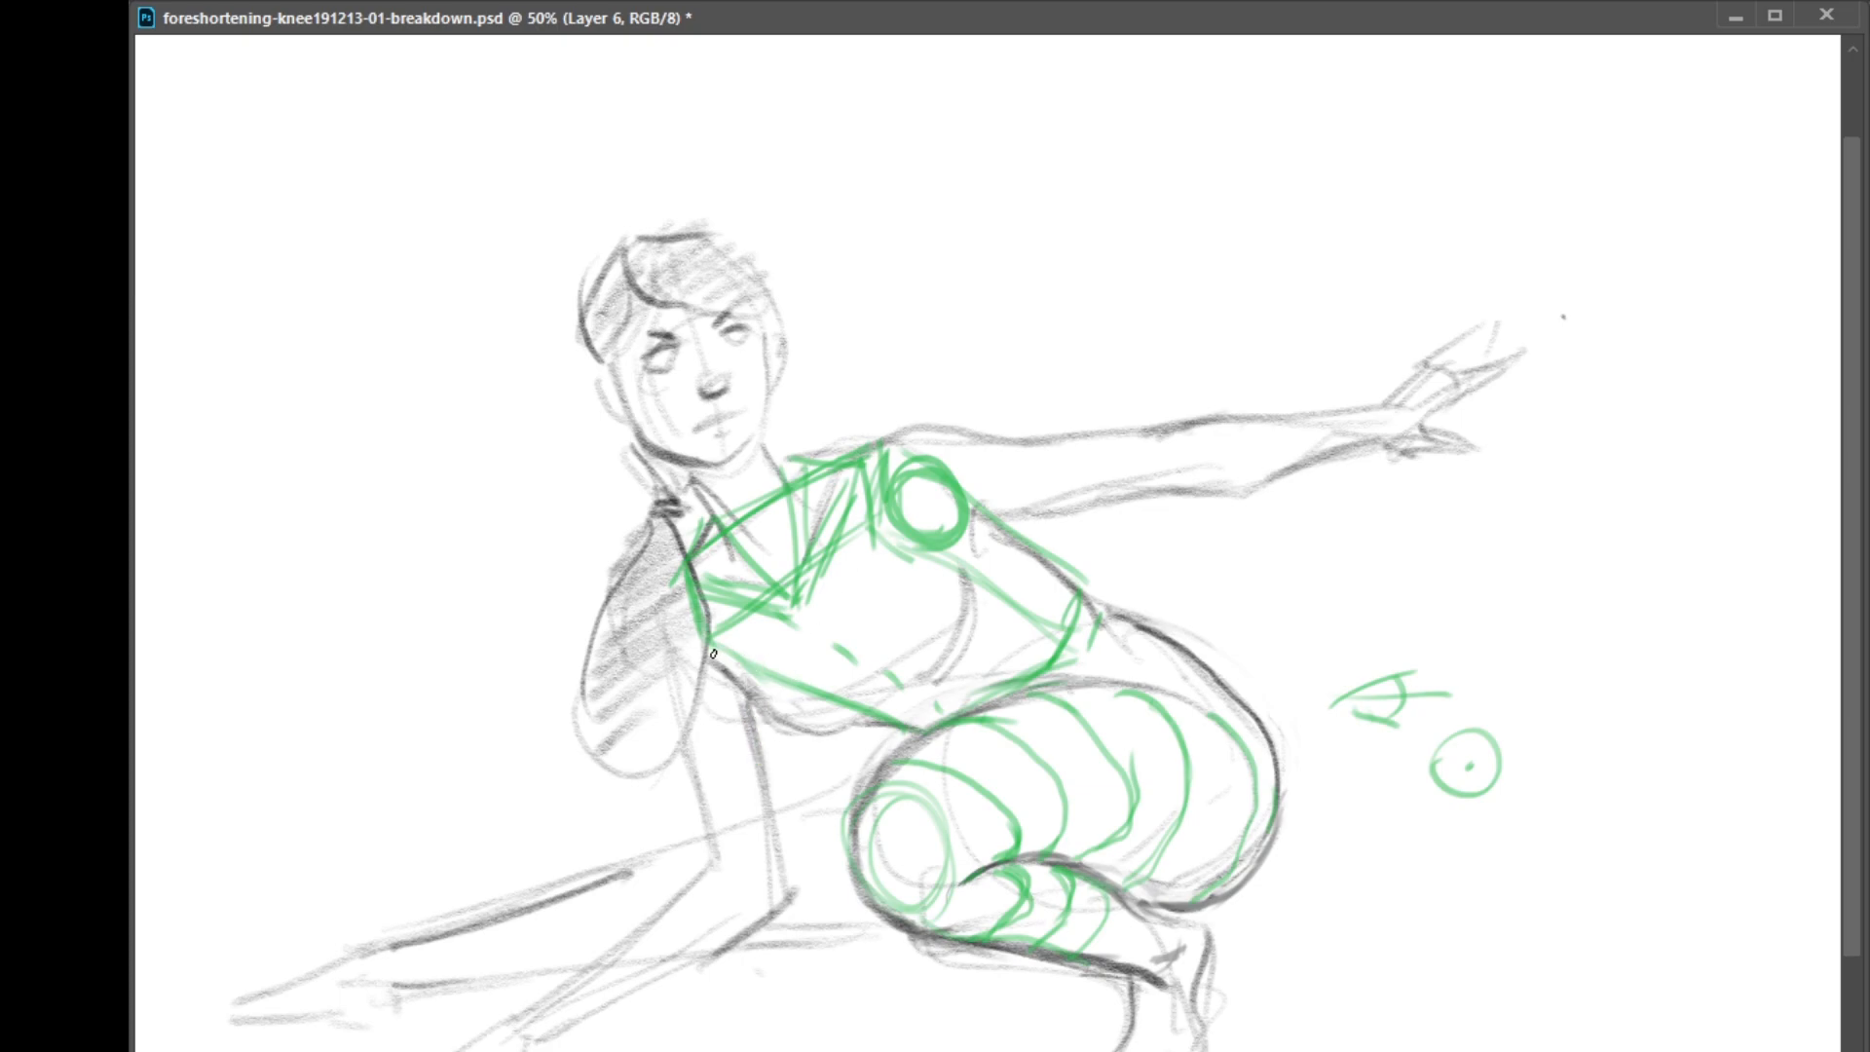
Construct the supporting upper arm with a shoulder circle, side edges, cross-contours and an elbow ellipse
mouse_move(682, 584)
mouse_down()
mouse_move(691, 646)
mouse_move(740, 584)
mouse_move(731, 643)
mouse_move(711, 584)
mouse_up()
drag(748, 702, 766, 748)
mouse_move(731, 671)
mouse_down()
mouse_move(798, 884)
mouse_move(774, 779)
mouse_up()
mouse_move(729, 870)
mouse_down()
mouse_move(780, 849)
mouse_move(760, 883)
mouse_up()
mouse_move(691, 754)
mouse_down()
mouse_move(757, 739)
mouse_move(733, 687)
mouse_move(780, 723)
mouse_move(720, 721)
mouse_up()
drag(773, 645, 790, 820)
drag(662, 610, 715, 822)
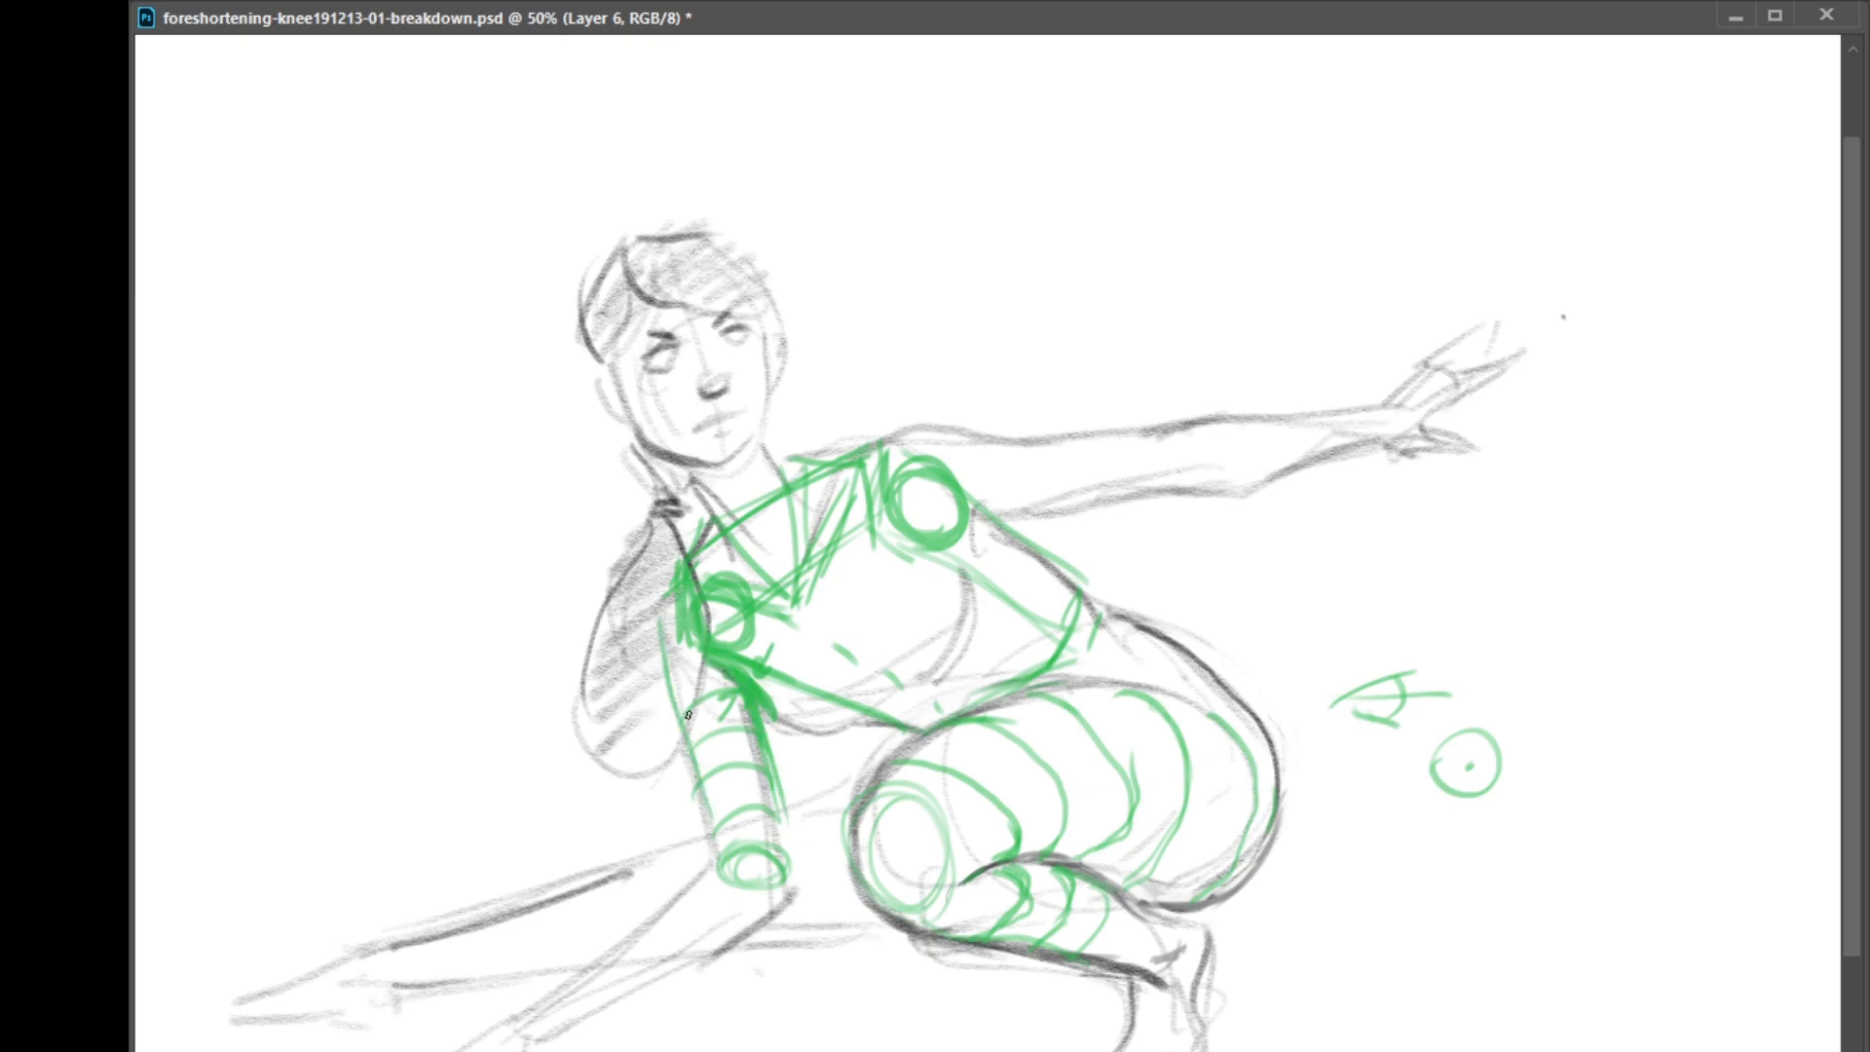
drag(682, 671, 716, 850)
Construct the supporting forearm as a tapered cylinder with cross-contours and a wrist ellipse
mouse_move(561, 999)
mouse_down()
mouse_move(575, 1013)
mouse_move(550, 1009)
mouse_move(674, 892)
mouse_up()
drag(584, 1018, 776, 901)
drag(774, 921, 760, 945)
mouse_move(721, 885)
mouse_down()
mouse_move(731, 940)
mouse_move(684, 979)
mouse_up()
mouse_move(633, 950)
mouse_down()
mouse_move(643, 998)
mouse_move(606, 1008)
mouse_up()
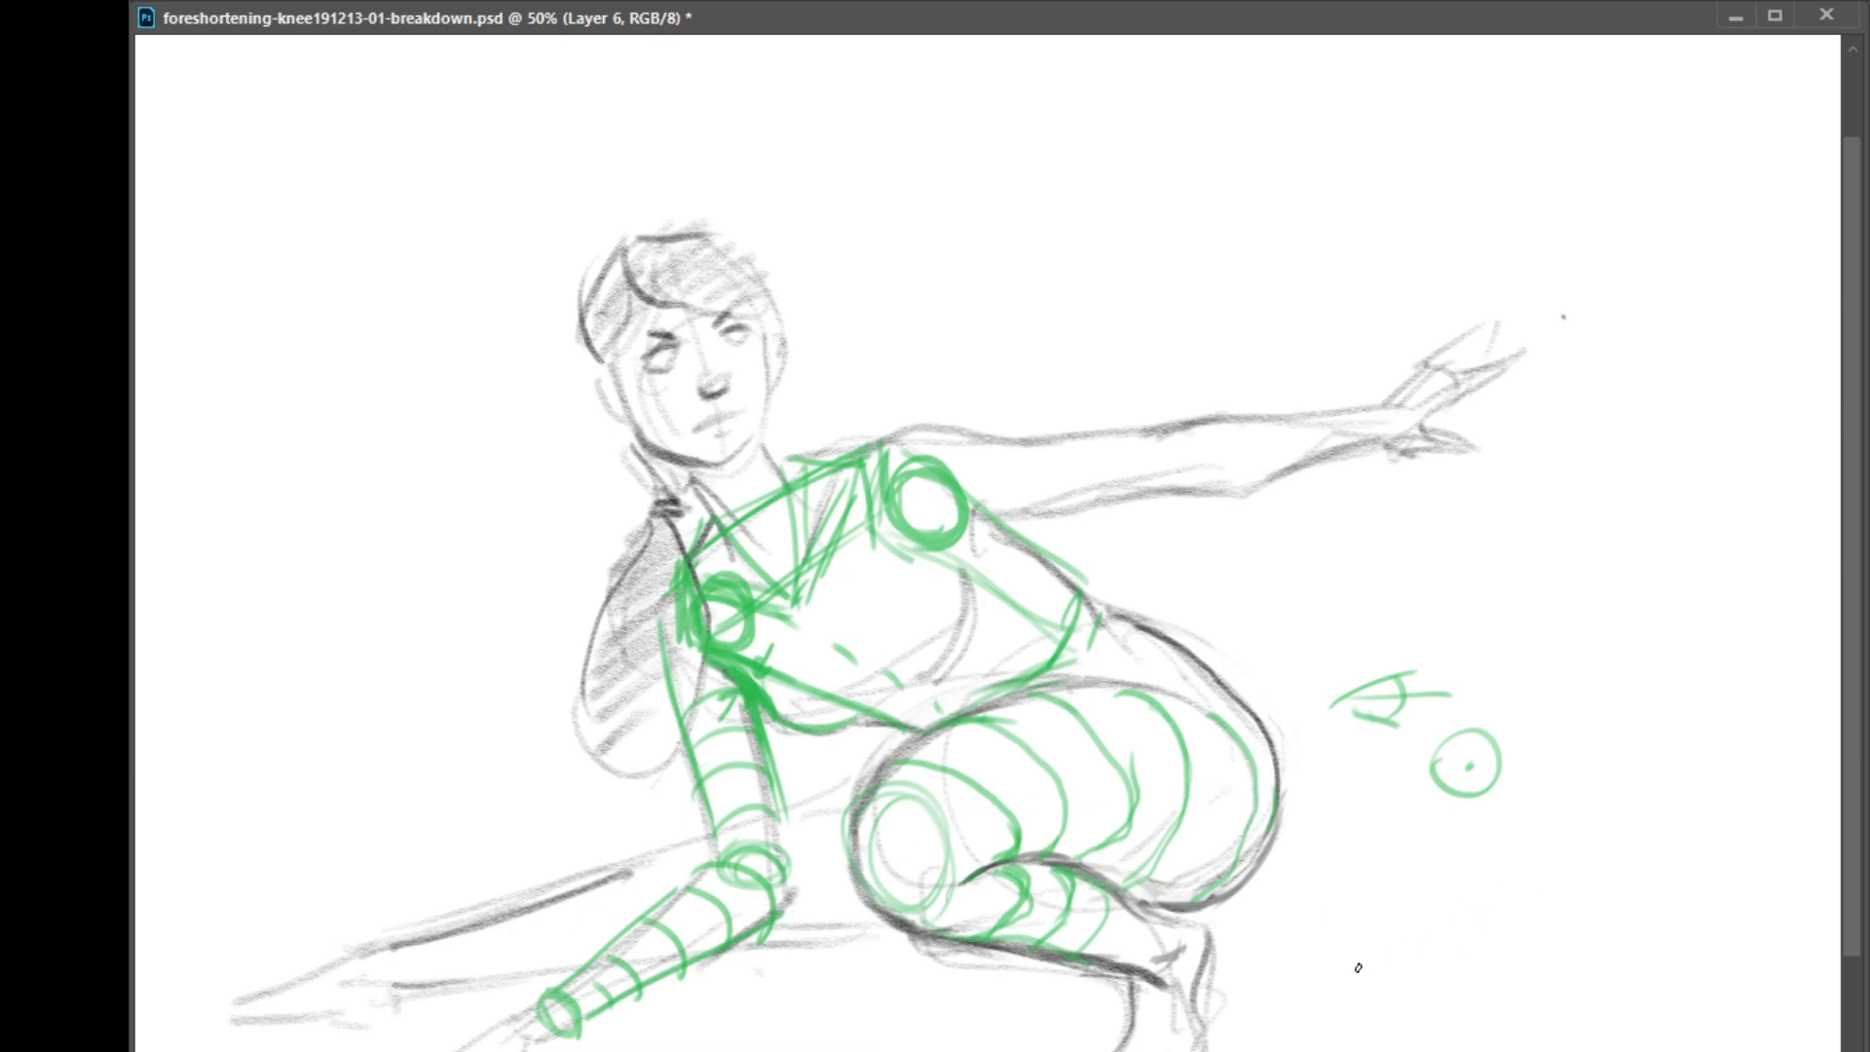
Add green edges and cross-contours along the leg extended behind the supporting arm
drag(694, 892, 685, 844)
drag(738, 942, 884, 927)
drag(800, 817, 872, 808)
mouse_move(608, 887)
mouse_down()
mouse_move(602, 943)
mouse_move(444, 980)
mouse_up()
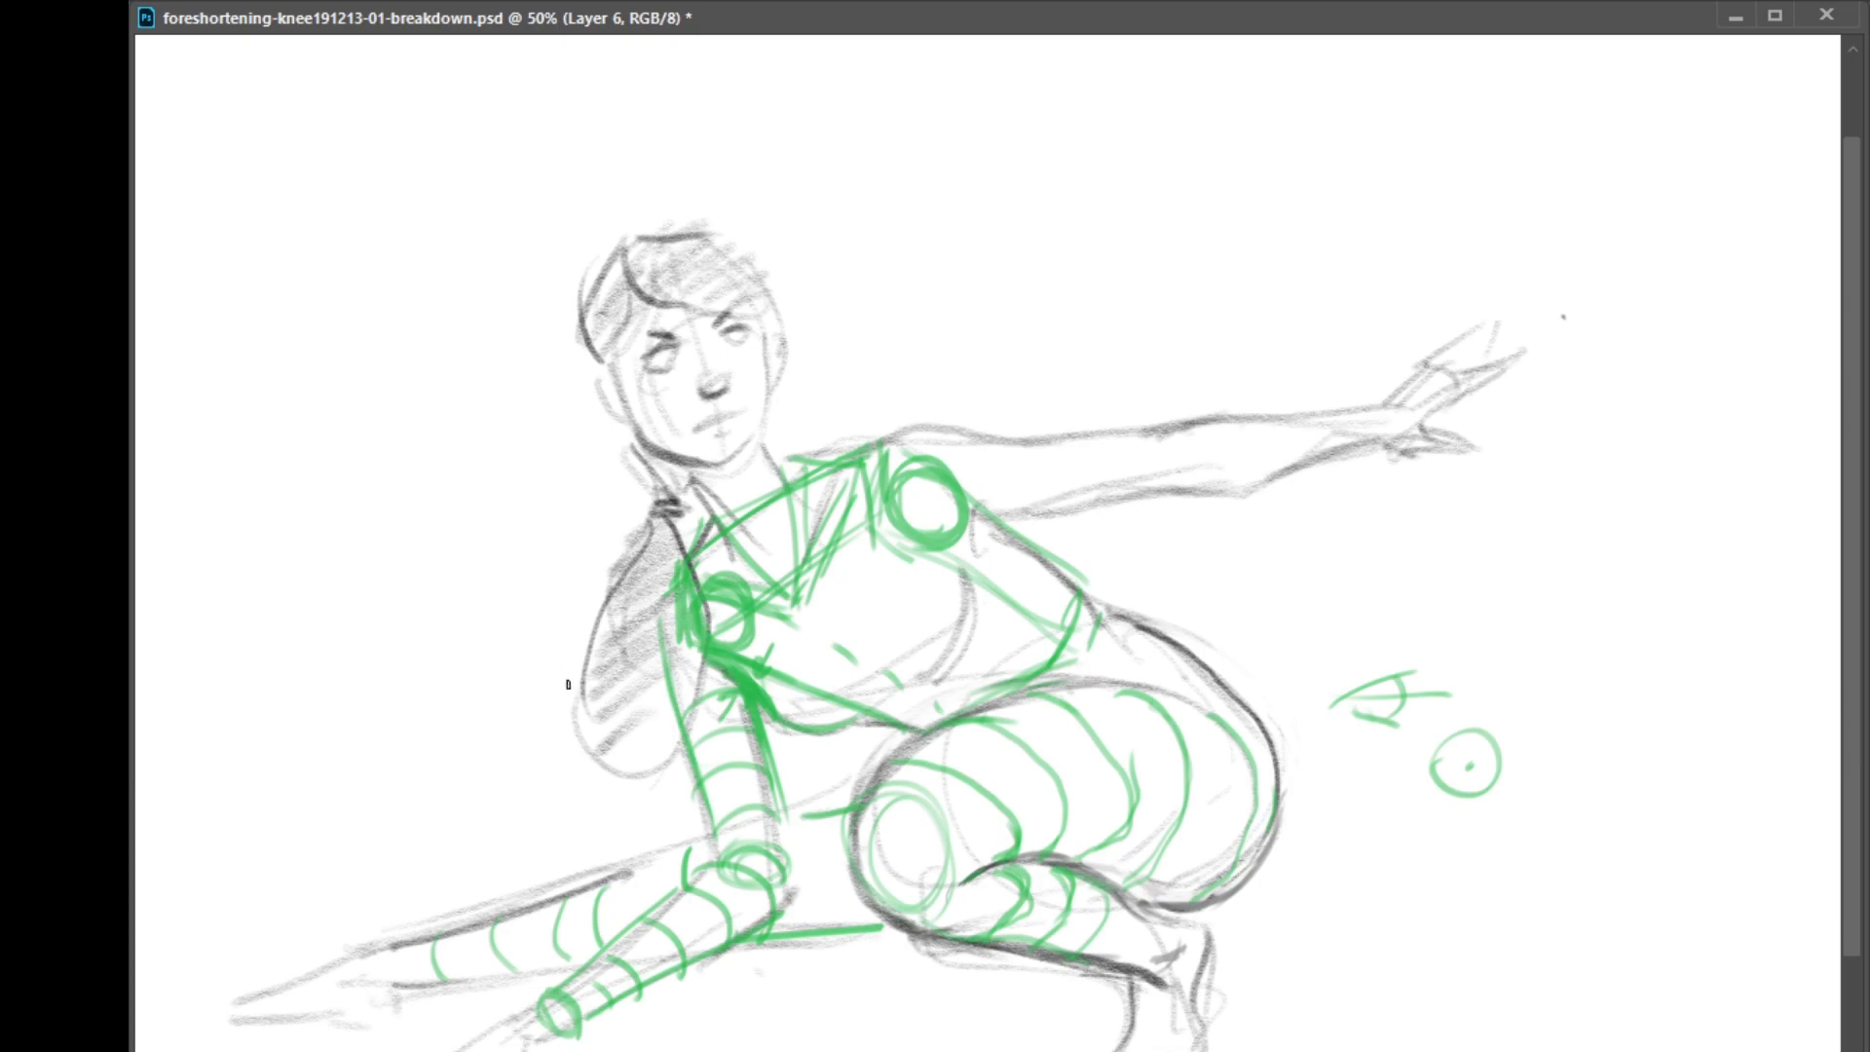
Begin a top-view sketch beside the figure with circles for the head and angled lines for the torso
mouse_move(368, 429)
mouse_down()
mouse_move(324, 436)
mouse_move(366, 461)
mouse_move(416, 419)
mouse_move(341, 428)
mouse_move(309, 471)
mouse_move(359, 484)
mouse_move(310, 419)
mouse_move(395, 457)
mouse_move(350, 435)
mouse_move(356, 487)
mouse_up()
drag(342, 467, 359, 483)
mouse_move(313, 411)
mouse_down()
mouse_move(387, 438)
mouse_move(383, 415)
mouse_move(319, 404)
mouse_move(328, 474)
mouse_up()
mouse_move(394, 409)
mouse_down()
mouse_move(374, 490)
mouse_move(318, 496)
mouse_up()
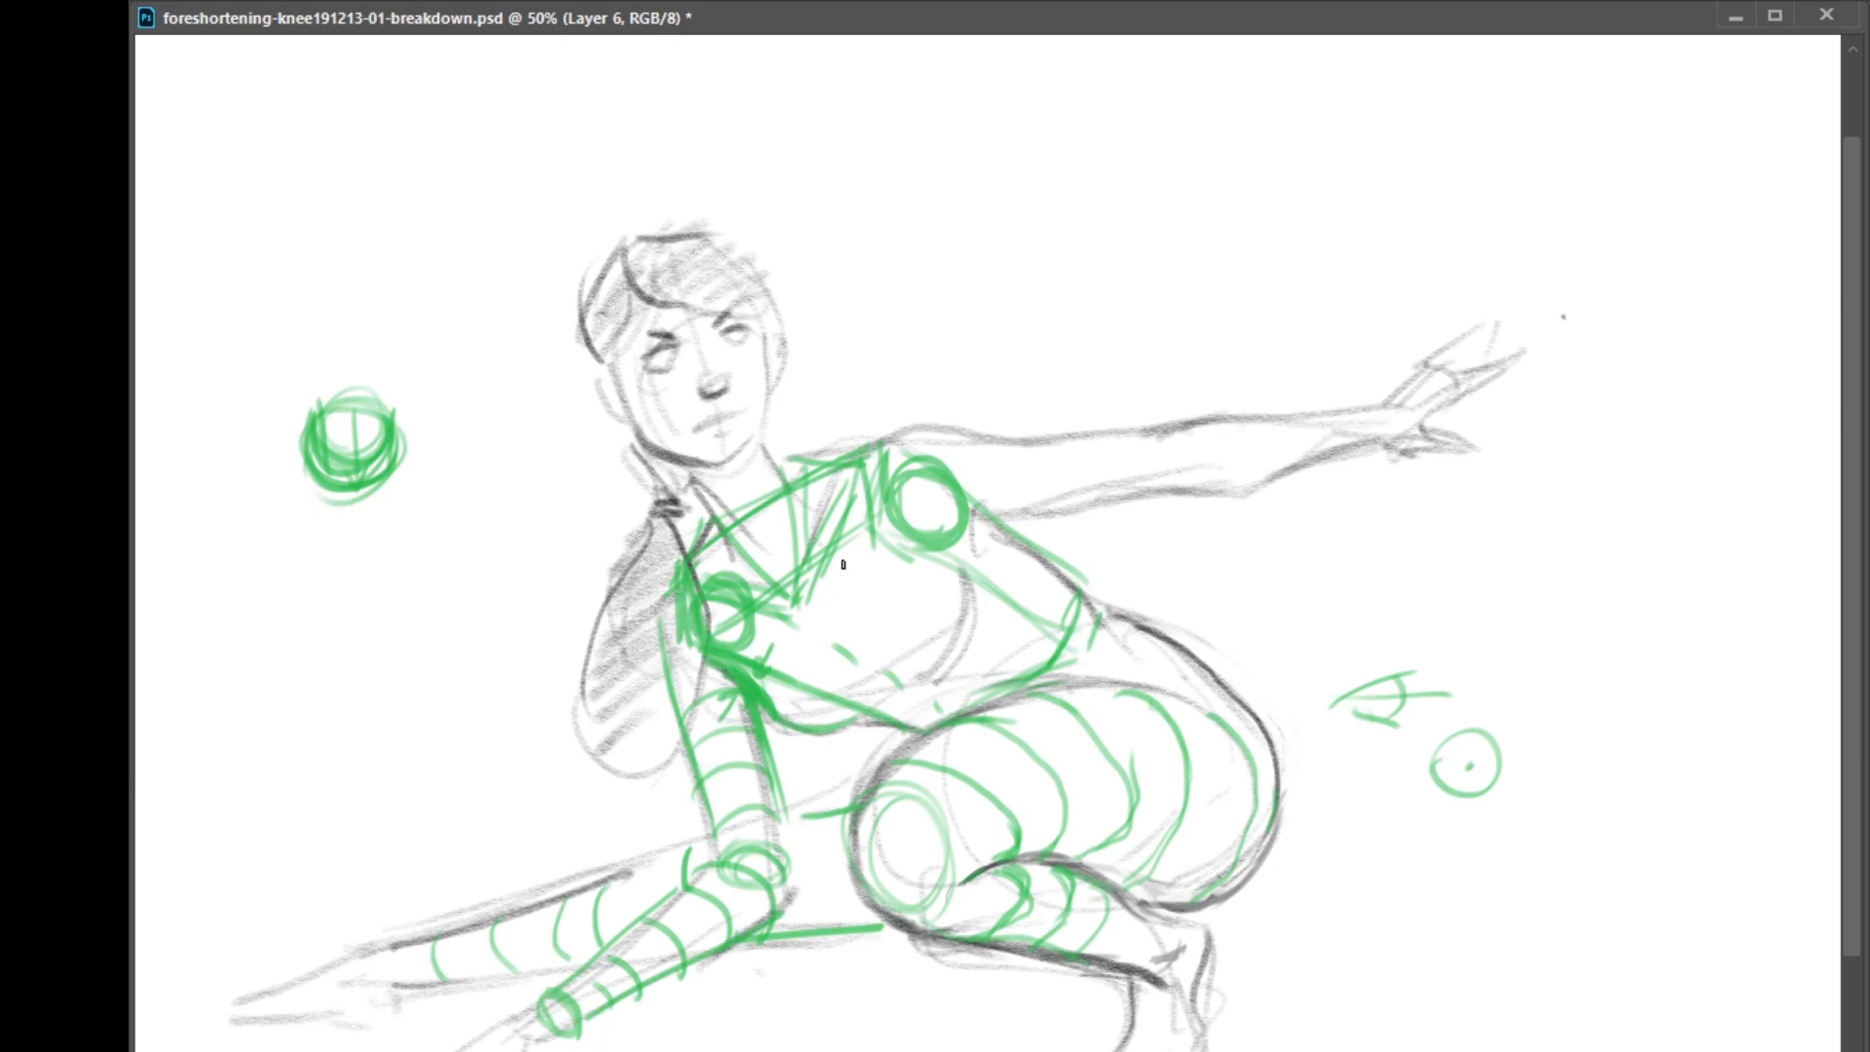
mouse_move(276, 410)
mouse_down()
mouse_move(394, 343)
mouse_move(304, 435)
mouse_move(434, 449)
mouse_up()
mouse_move(392, 331)
mouse_down()
mouse_move(480, 359)
mouse_move(438, 463)
mouse_up()
drag(474, 351, 448, 414)
mouse_move(414, 338)
mouse_down()
mouse_move(473, 353)
mouse_move(440, 417)
mouse_up()
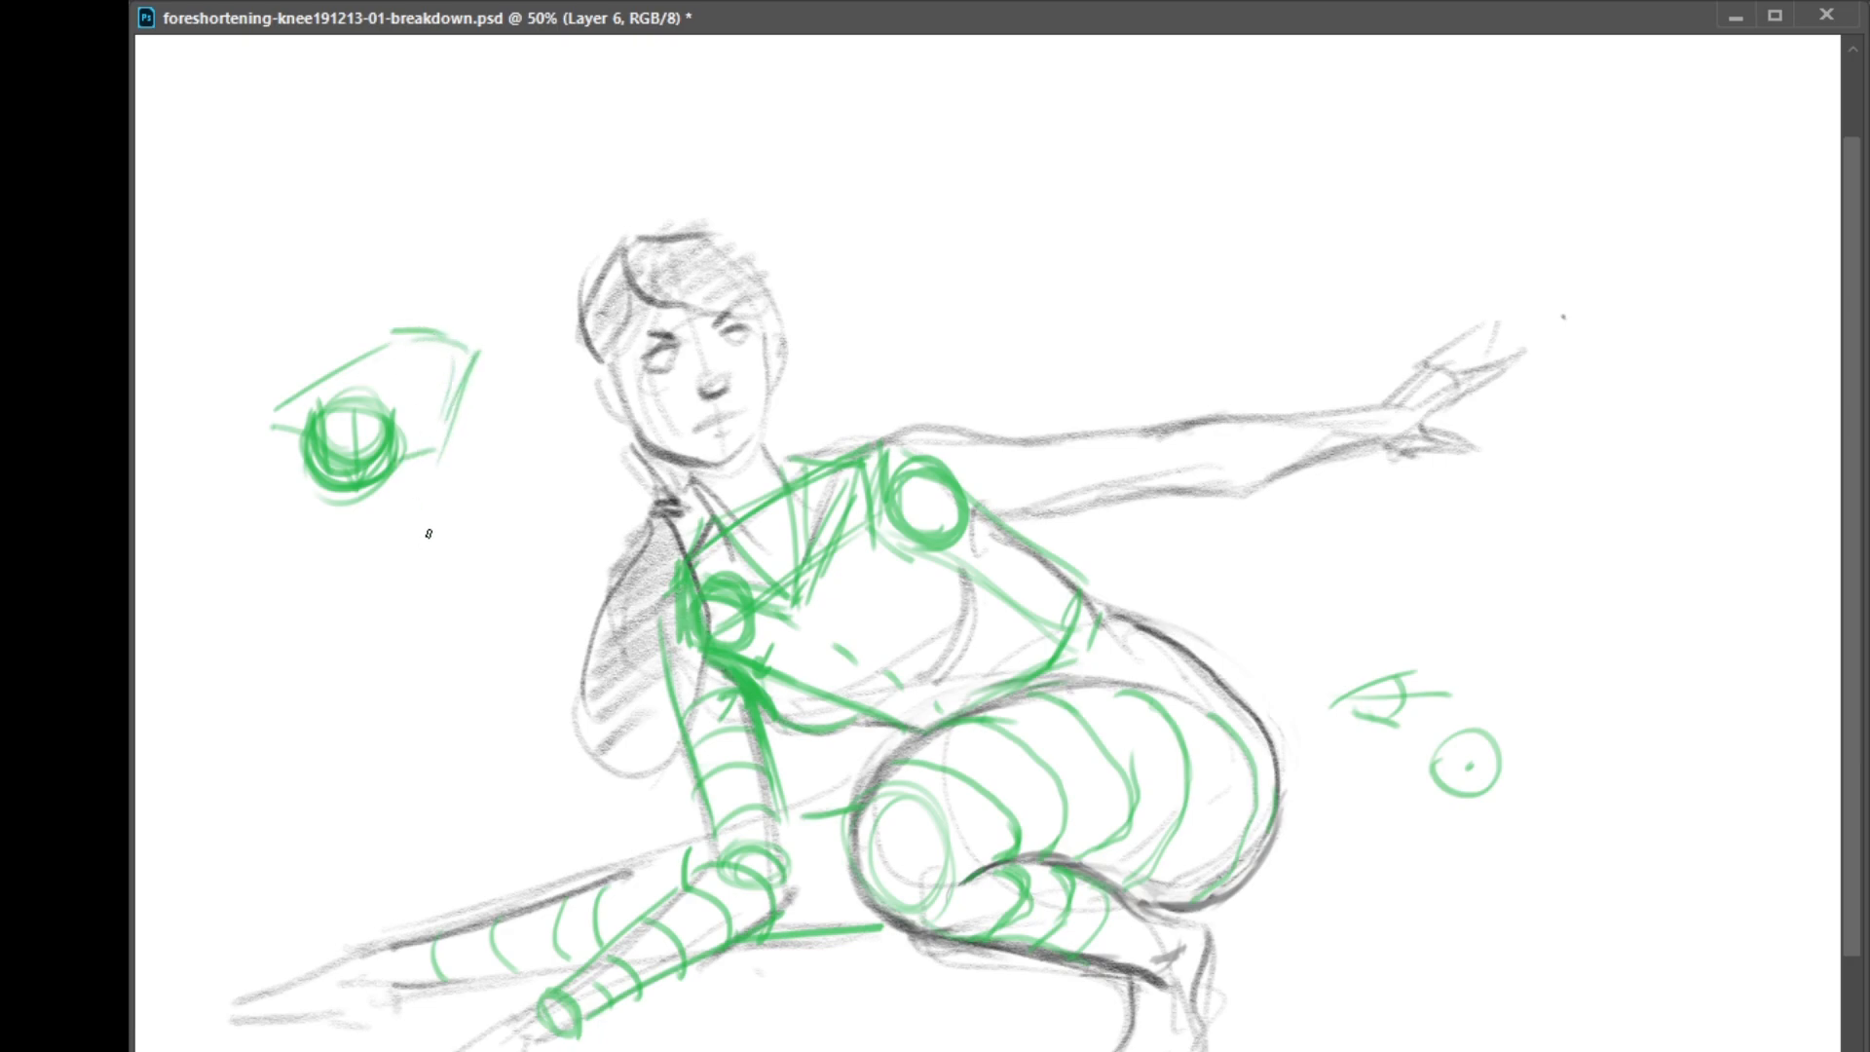
Add the bent leg and the extended leg to the top-view sketch
mouse_move(382, 500)
mouse_down()
mouse_move(419, 541)
mouse_move(444, 516)
mouse_move(407, 473)
mouse_up()
drag(429, 536, 489, 400)
mouse_move(322, 394)
mouse_down()
mouse_move(201, 386)
mouse_move(377, 338)
mouse_move(150, 370)
mouse_move(306, 385)
mouse_up()
mouse_move(188, 371)
mouse_down()
mouse_move(338, 386)
mouse_move(451, 344)
mouse_up()
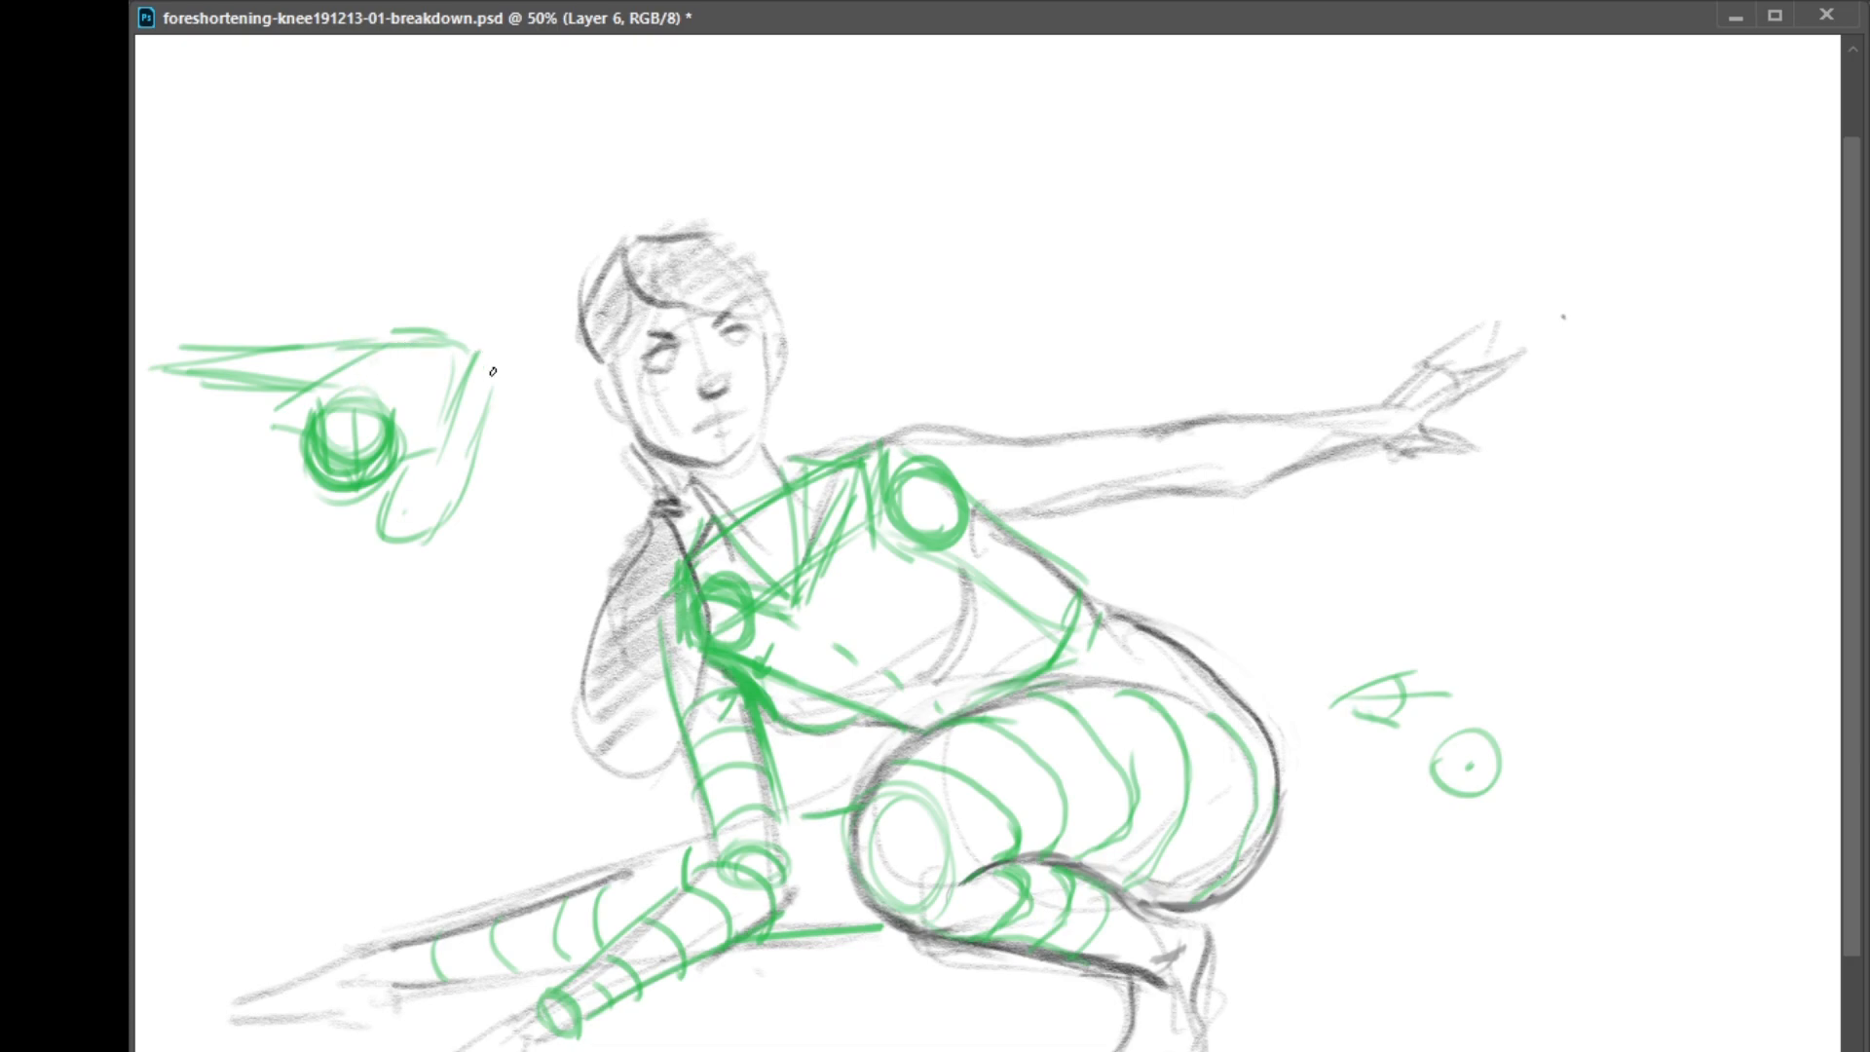
Add the outstretched arm and the supporting arm to the top-view sketch, and reinforce its back edge
drag(436, 408, 478, 352)
drag(439, 450, 557, 336)
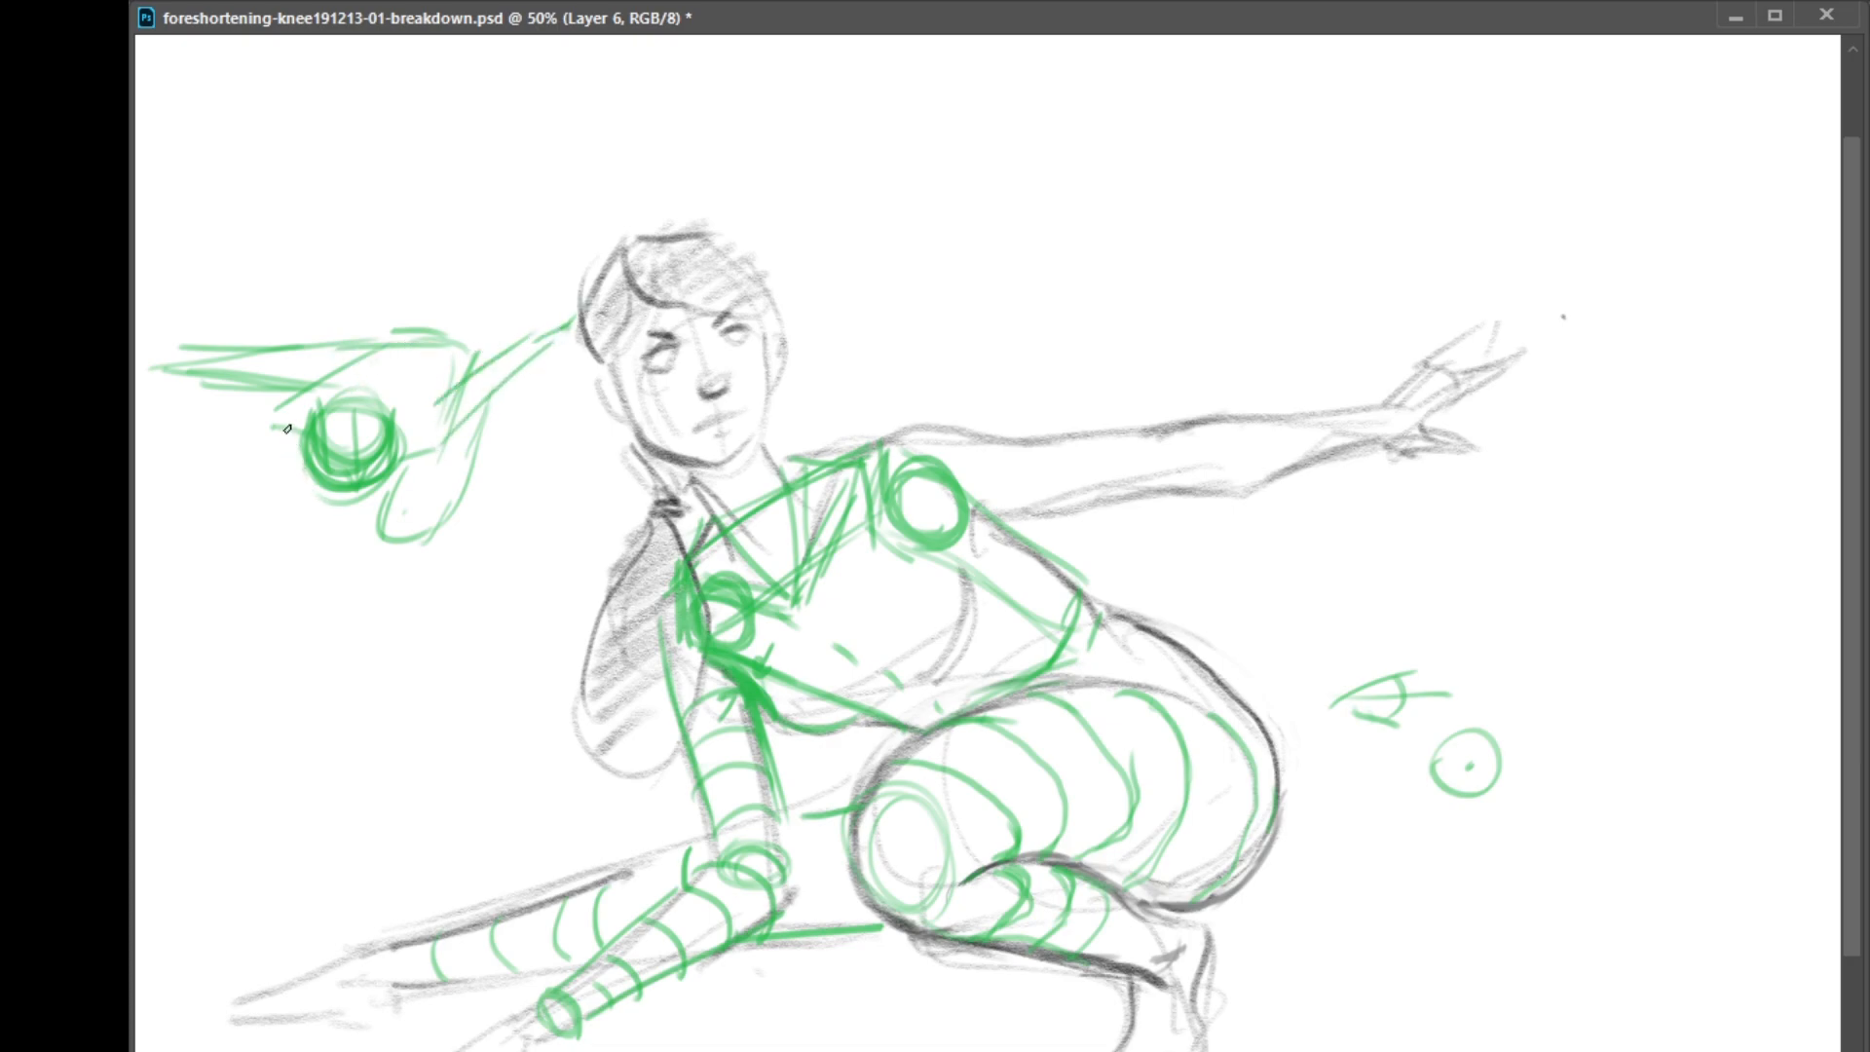
mouse_move(284, 408)
mouse_down()
mouse_move(271, 467)
mouse_move(301, 439)
mouse_move(265, 434)
mouse_move(252, 463)
mouse_move(265, 451)
mouse_move(276, 470)
mouse_move(248, 475)
mouse_move(276, 469)
mouse_move(224, 531)
mouse_up()
drag(261, 451, 199, 571)
drag(243, 517, 241, 547)
drag(380, 338, 424, 336)
drag(318, 386, 487, 341)
Move the top-view sketch above the figure's outstretched arm and lengthen the sketch's extended leg
key(m)
drag(682, 227, 147, 599)
drag(361, 502, 1134, 265)
key(ctrl+z)
drag(530, 487, 1344, 259)
key(ctrl+d)
key(b)
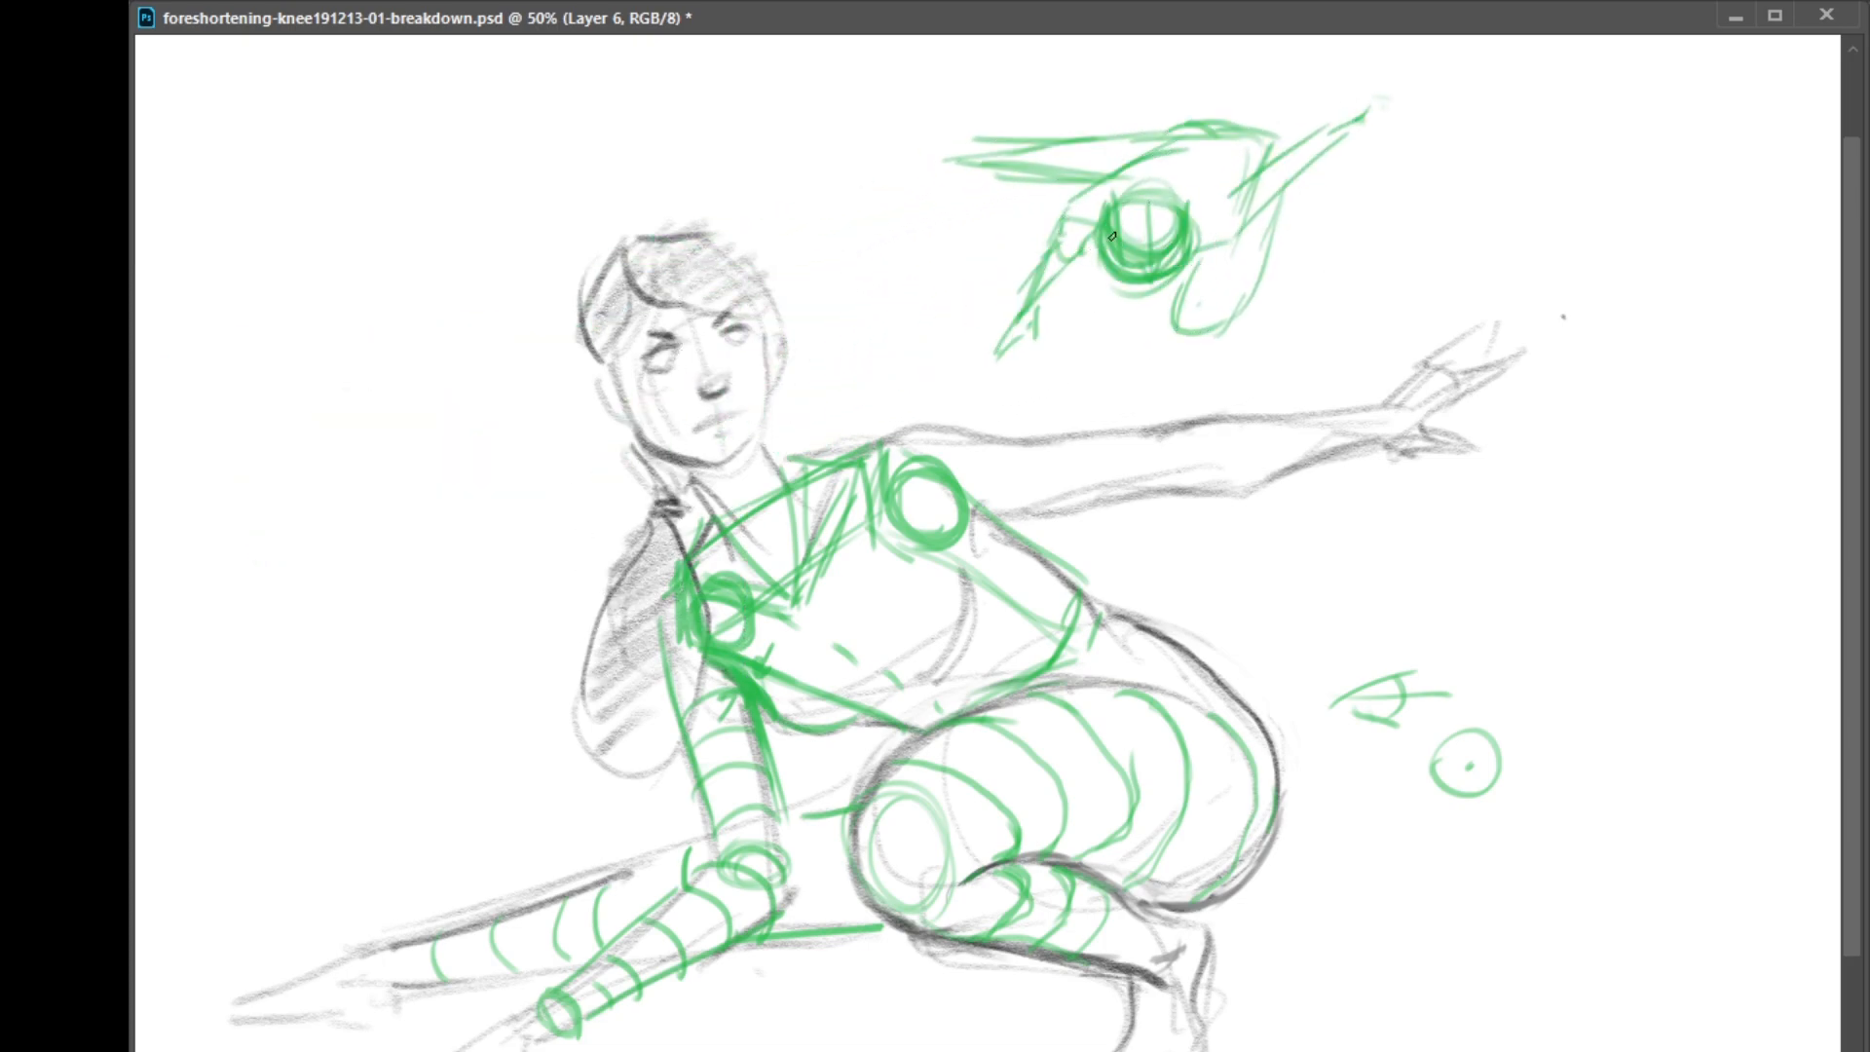
mouse_move(997, 139)
mouse_down()
mouse_move(836, 149)
mouse_move(995, 190)
mouse_move(788, 155)
mouse_move(908, 178)
mouse_up()
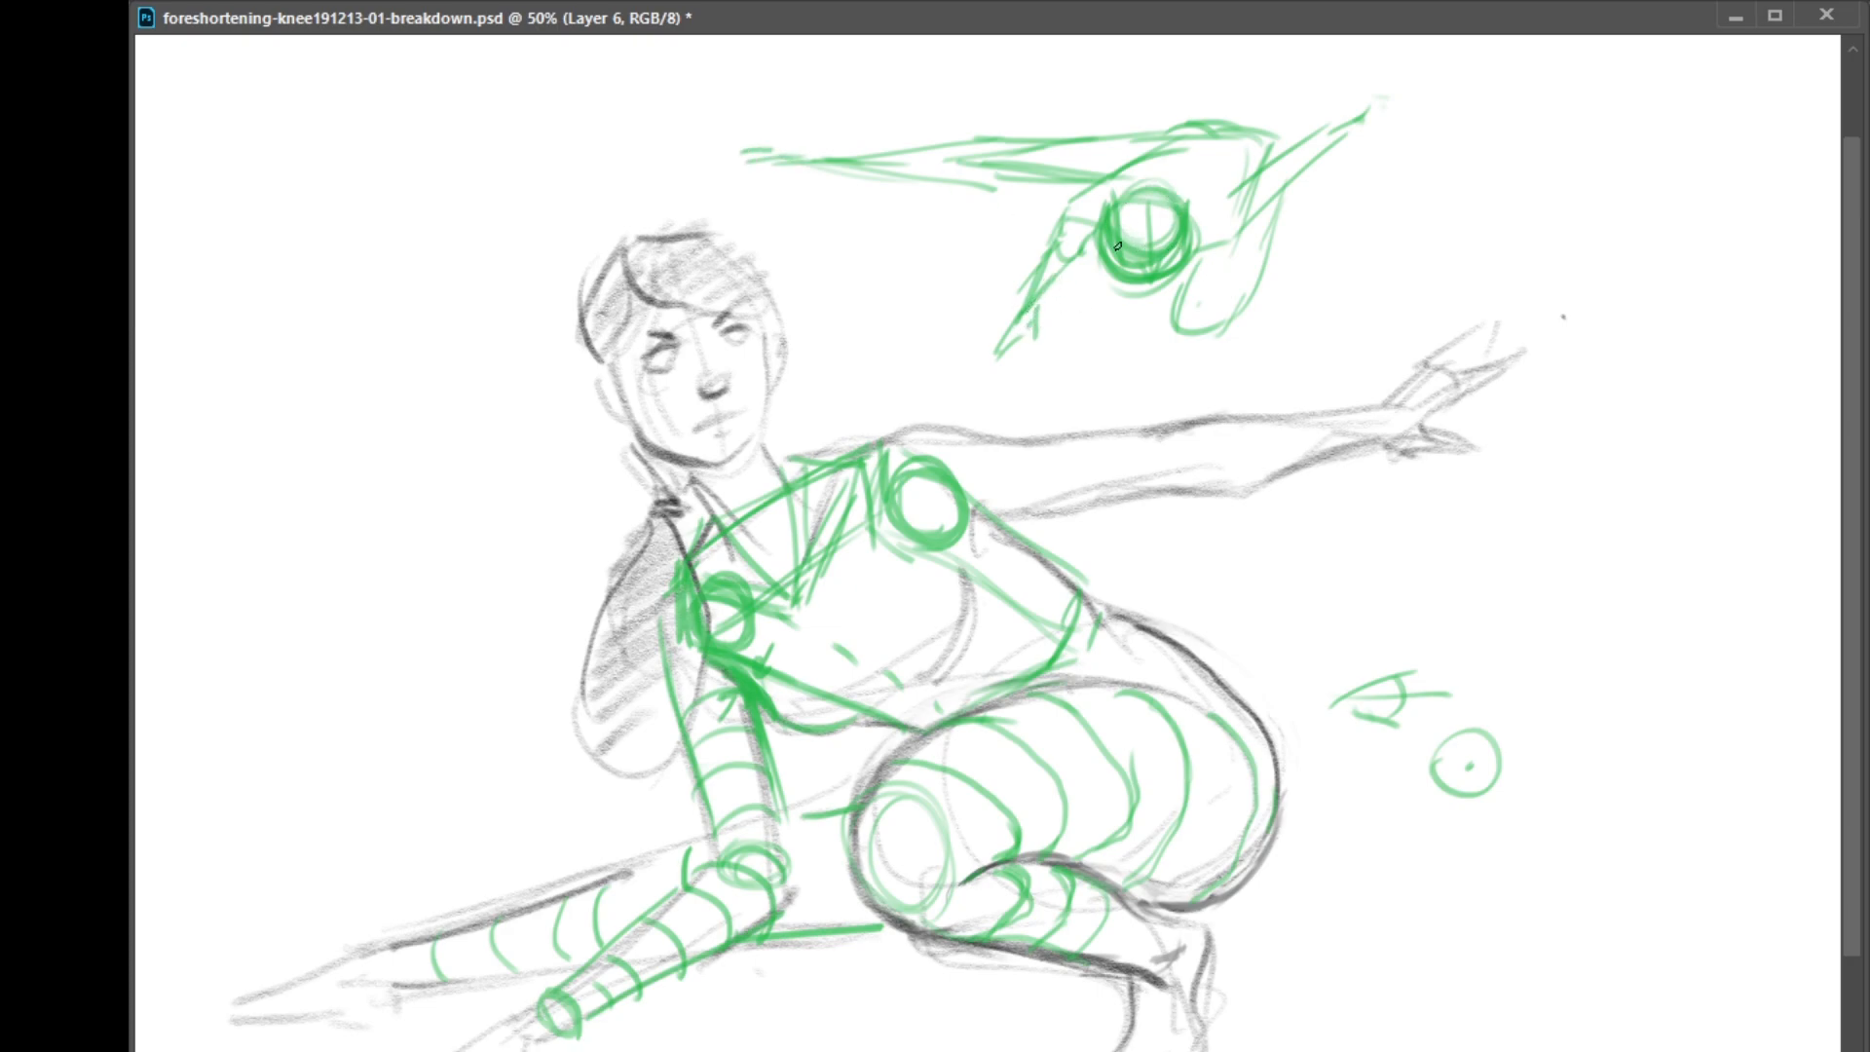
Add the ponytail to the top-view sketch and outline the figure's hanging ponytail in green
drag(1102, 233, 1080, 323)
drag(676, 528, 697, 731)
mouse_move(659, 541)
mouse_down()
mouse_move(620, 590)
mouse_move(695, 734)
mouse_move(711, 668)
mouse_up()
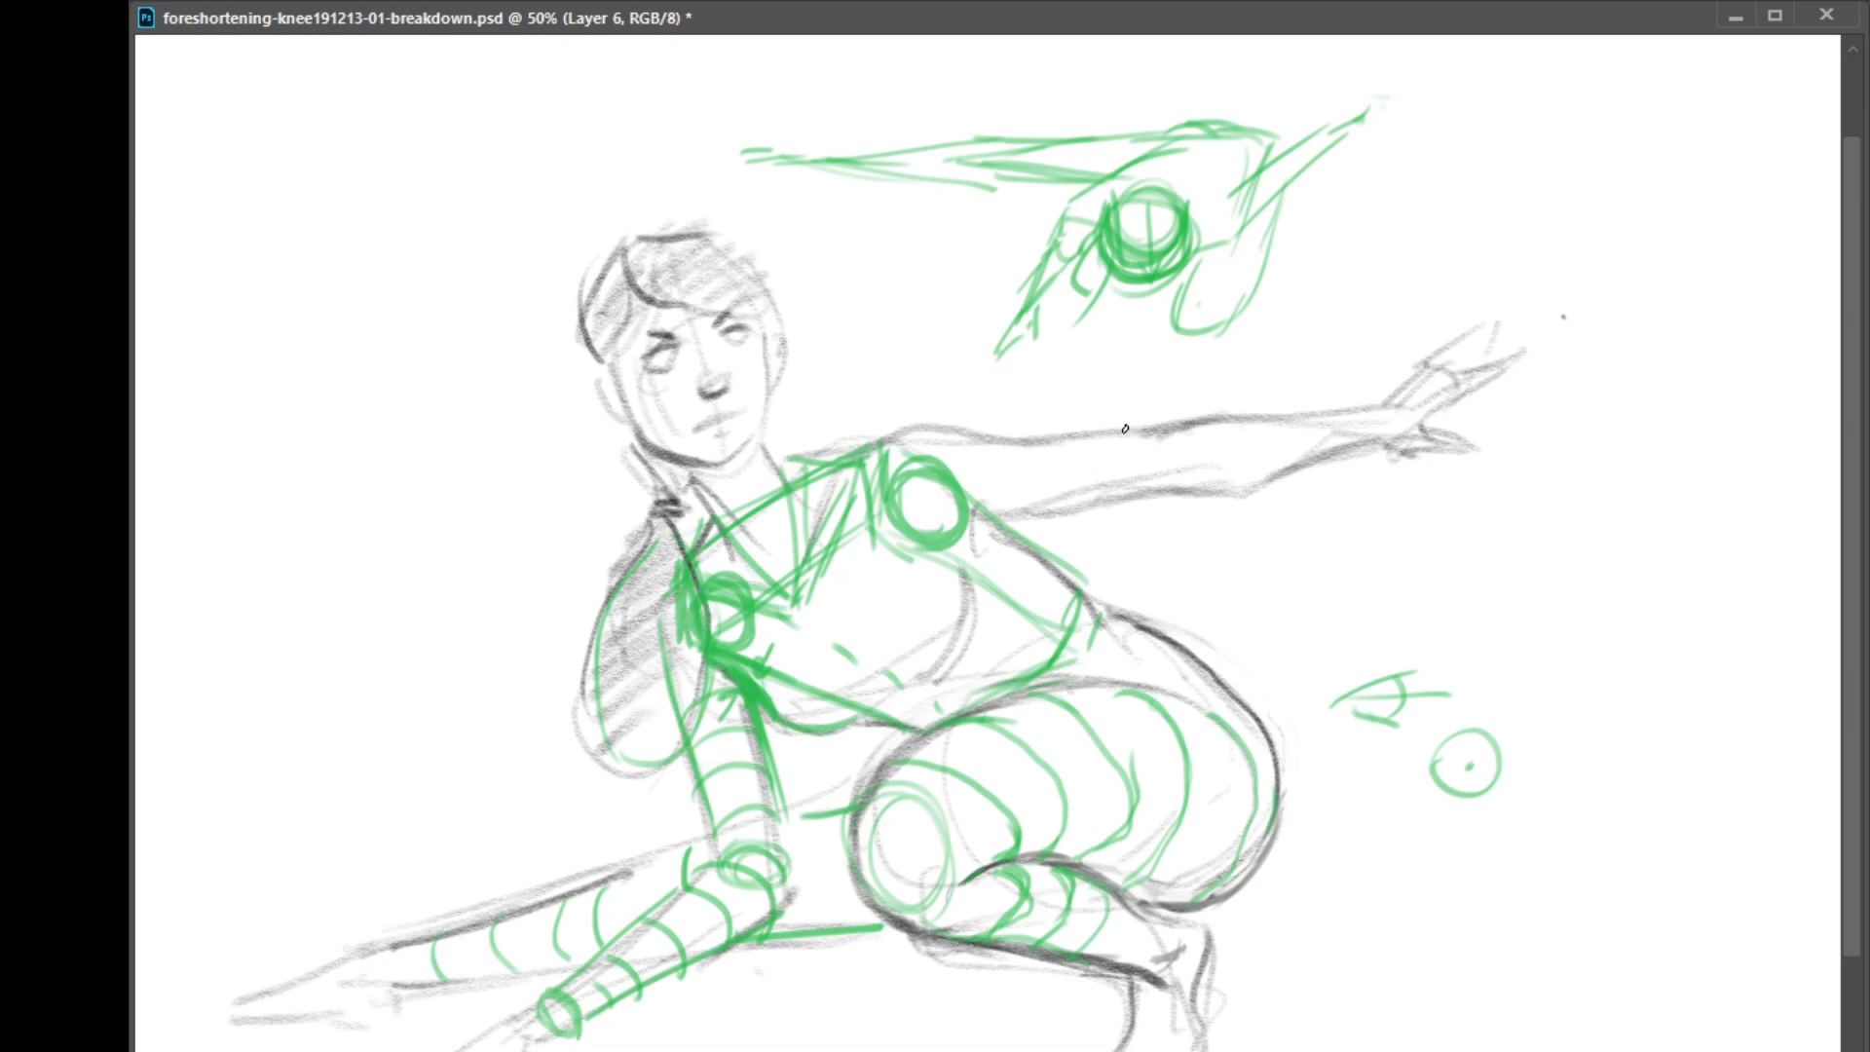
Outline the outstretched upper arm in green and add cross-contours between the shoulder circle and the elbow
drag(916, 456, 1091, 428)
drag(959, 538, 1121, 489)
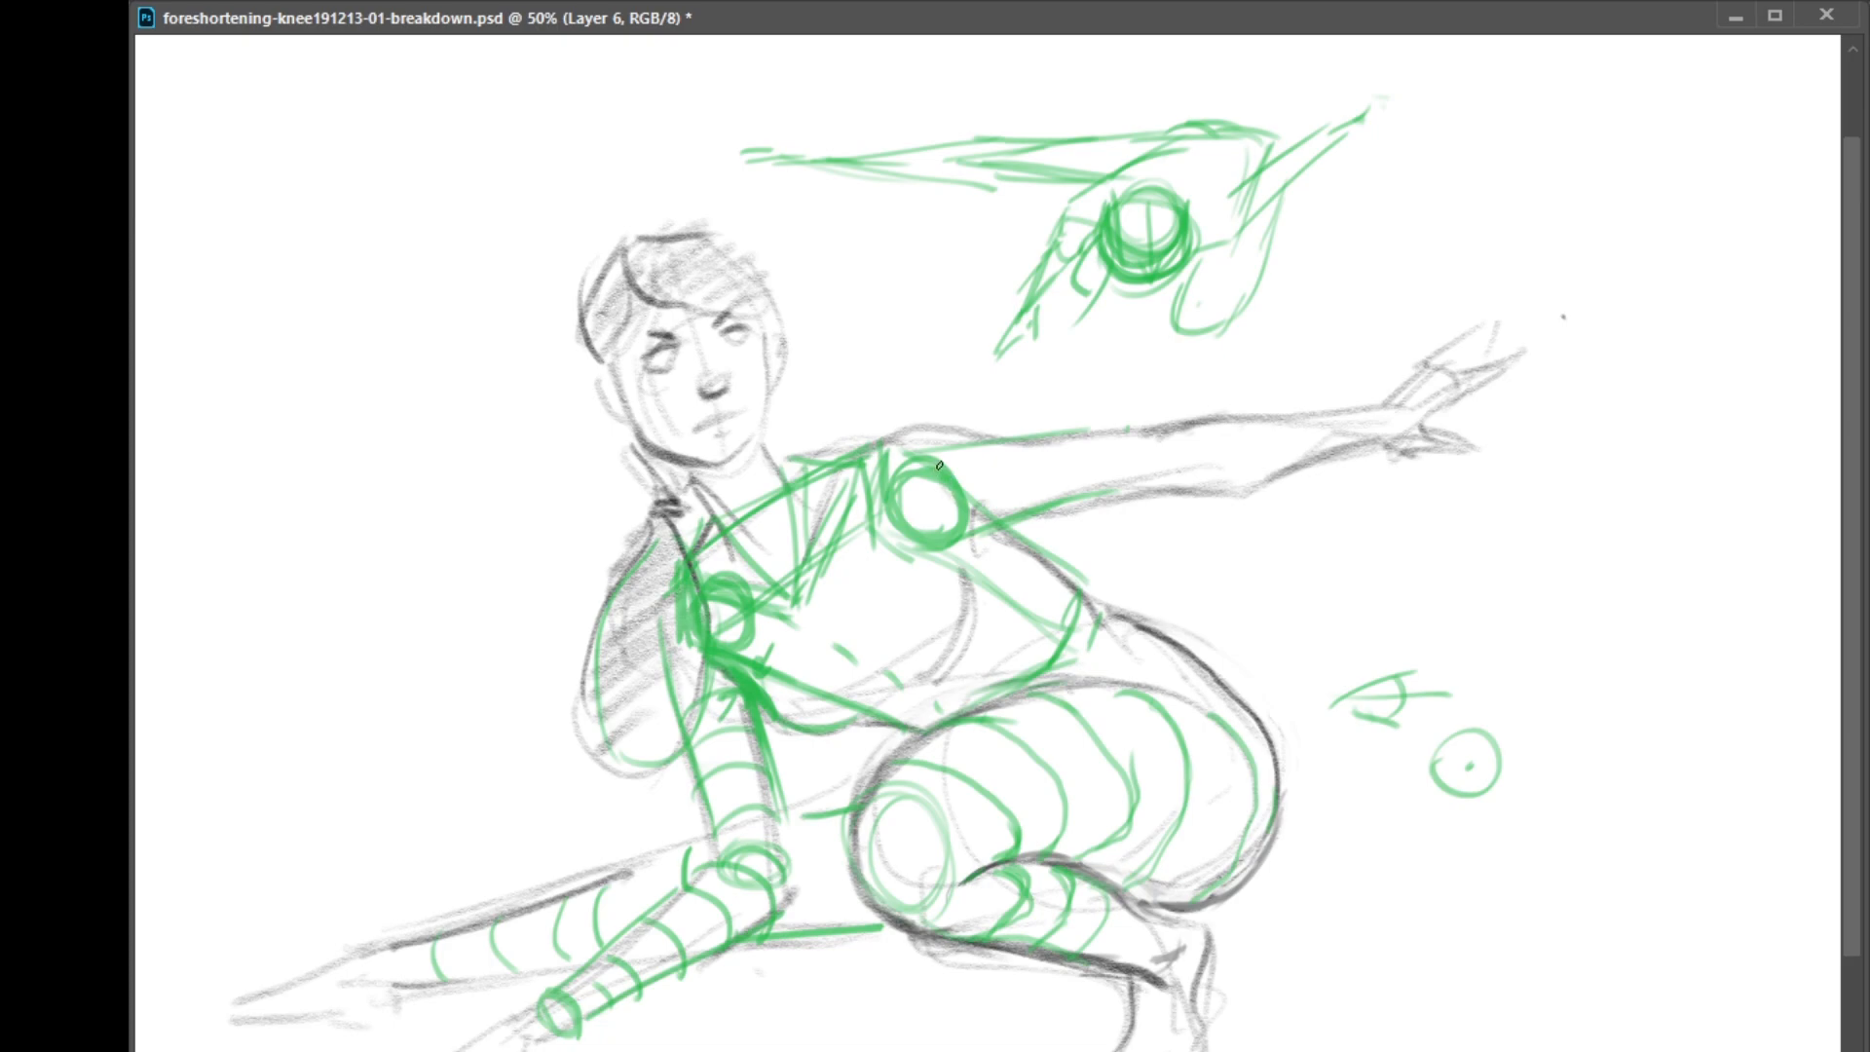
drag(1003, 446, 1013, 507)
mouse_move(1123, 433)
mouse_down()
mouse_move(1126, 497)
mouse_move(1092, 506)
mouse_up()
mouse_move(988, 444)
mouse_down()
mouse_move(982, 498)
mouse_move(911, 513)
mouse_up()
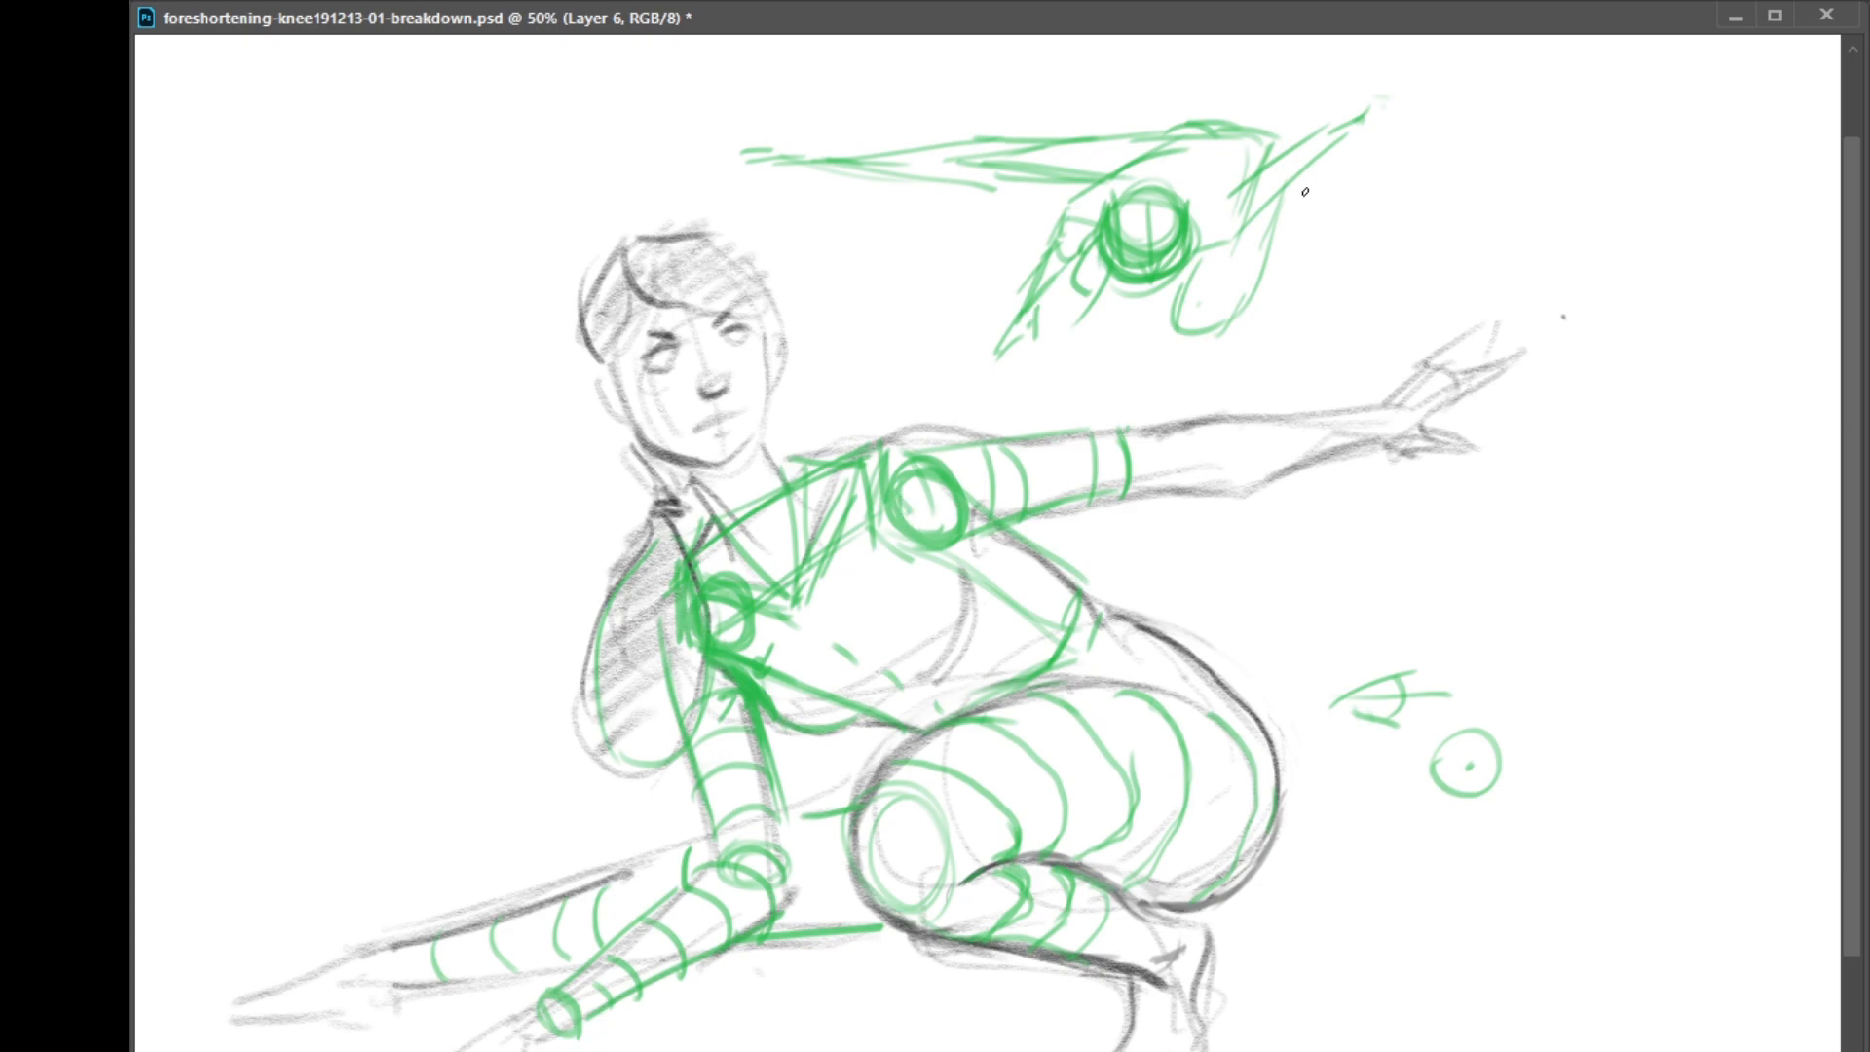
Add a direction arrow beside the top-view sketch and more cross-contours along the outstretched upper arm
mouse_move(1232, 191)
mouse_down()
mouse_move(1230, 236)
mouse_move(1352, 220)
mouse_up()
mouse_move(1327, 230)
mouse_down()
mouse_move(1352, 218)
mouse_move(1351, 249)
mouse_up()
mouse_move(918, 466)
mouse_down()
mouse_move(924, 536)
mouse_move(996, 488)
mouse_move(989, 539)
mouse_up()
drag(1038, 439, 1051, 499)
mouse_move(1126, 430)
mouse_down()
mouse_move(1110, 478)
mouse_move(1131, 447)
mouse_up()
Draw a small elbow-joint diagram above the outstretched arm and outline its forearm with cross-contours at the wrist
mouse_move(980, 419)
mouse_down()
mouse_move(1076, 388)
mouse_move(1054, 384)
mouse_move(1084, 391)
mouse_move(1049, 392)
mouse_move(1074, 417)
mouse_move(1100, 392)
mouse_move(1052, 413)
mouse_move(1067, 392)
mouse_move(1064, 412)
mouse_move(1148, 437)
mouse_move(1154, 494)
mouse_up()
mouse_move(1140, 429)
mouse_down()
mouse_move(1158, 482)
mouse_move(1216, 487)
mouse_move(1318, 465)
mouse_move(1356, 424)
mouse_up()
mouse_move(1352, 419)
mouse_down()
mouse_move(1367, 432)
mouse_move(1349, 474)
mouse_up()
drag(1333, 428, 1327, 465)
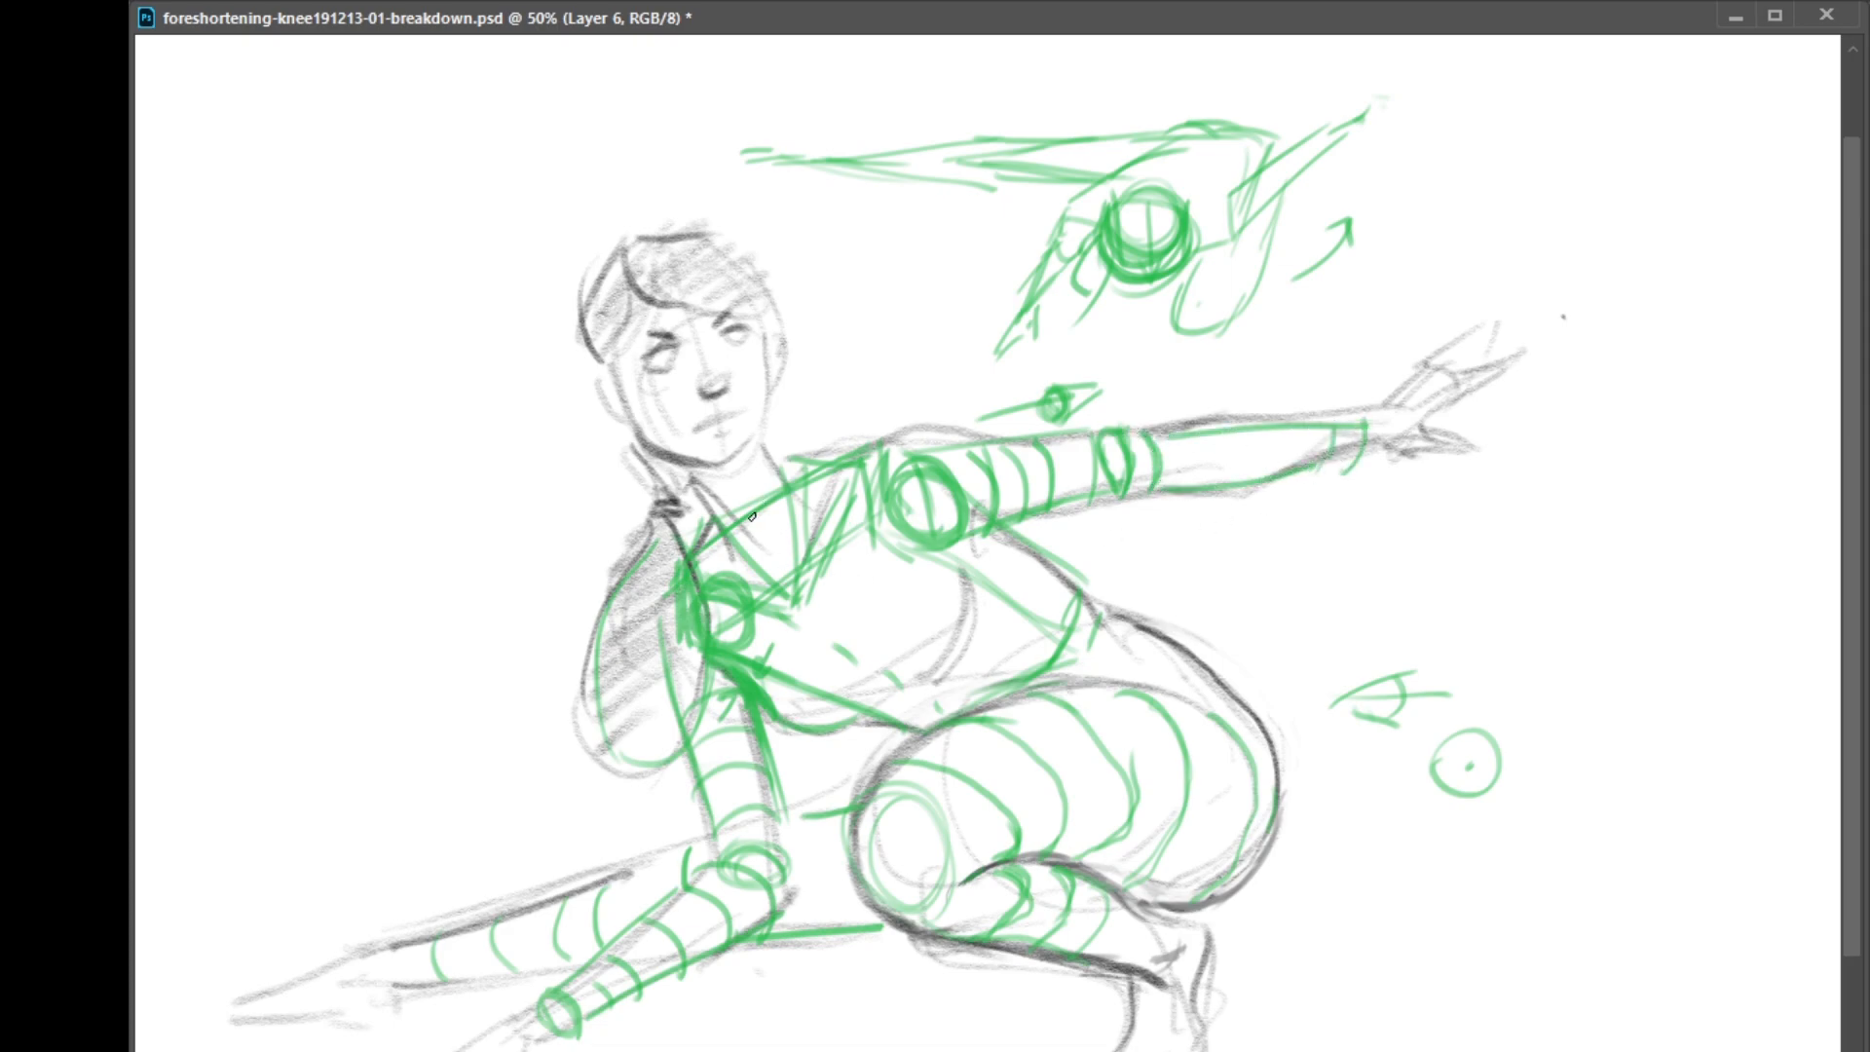
Add a last green stroke at the neck and remove the green construction overlay from view
mouse_move(740, 542)
mouse_down()
mouse_move(799, 508)
mouse_move(799, 478)
mouse_move(768, 456)
mouse_up()
key(Delete)
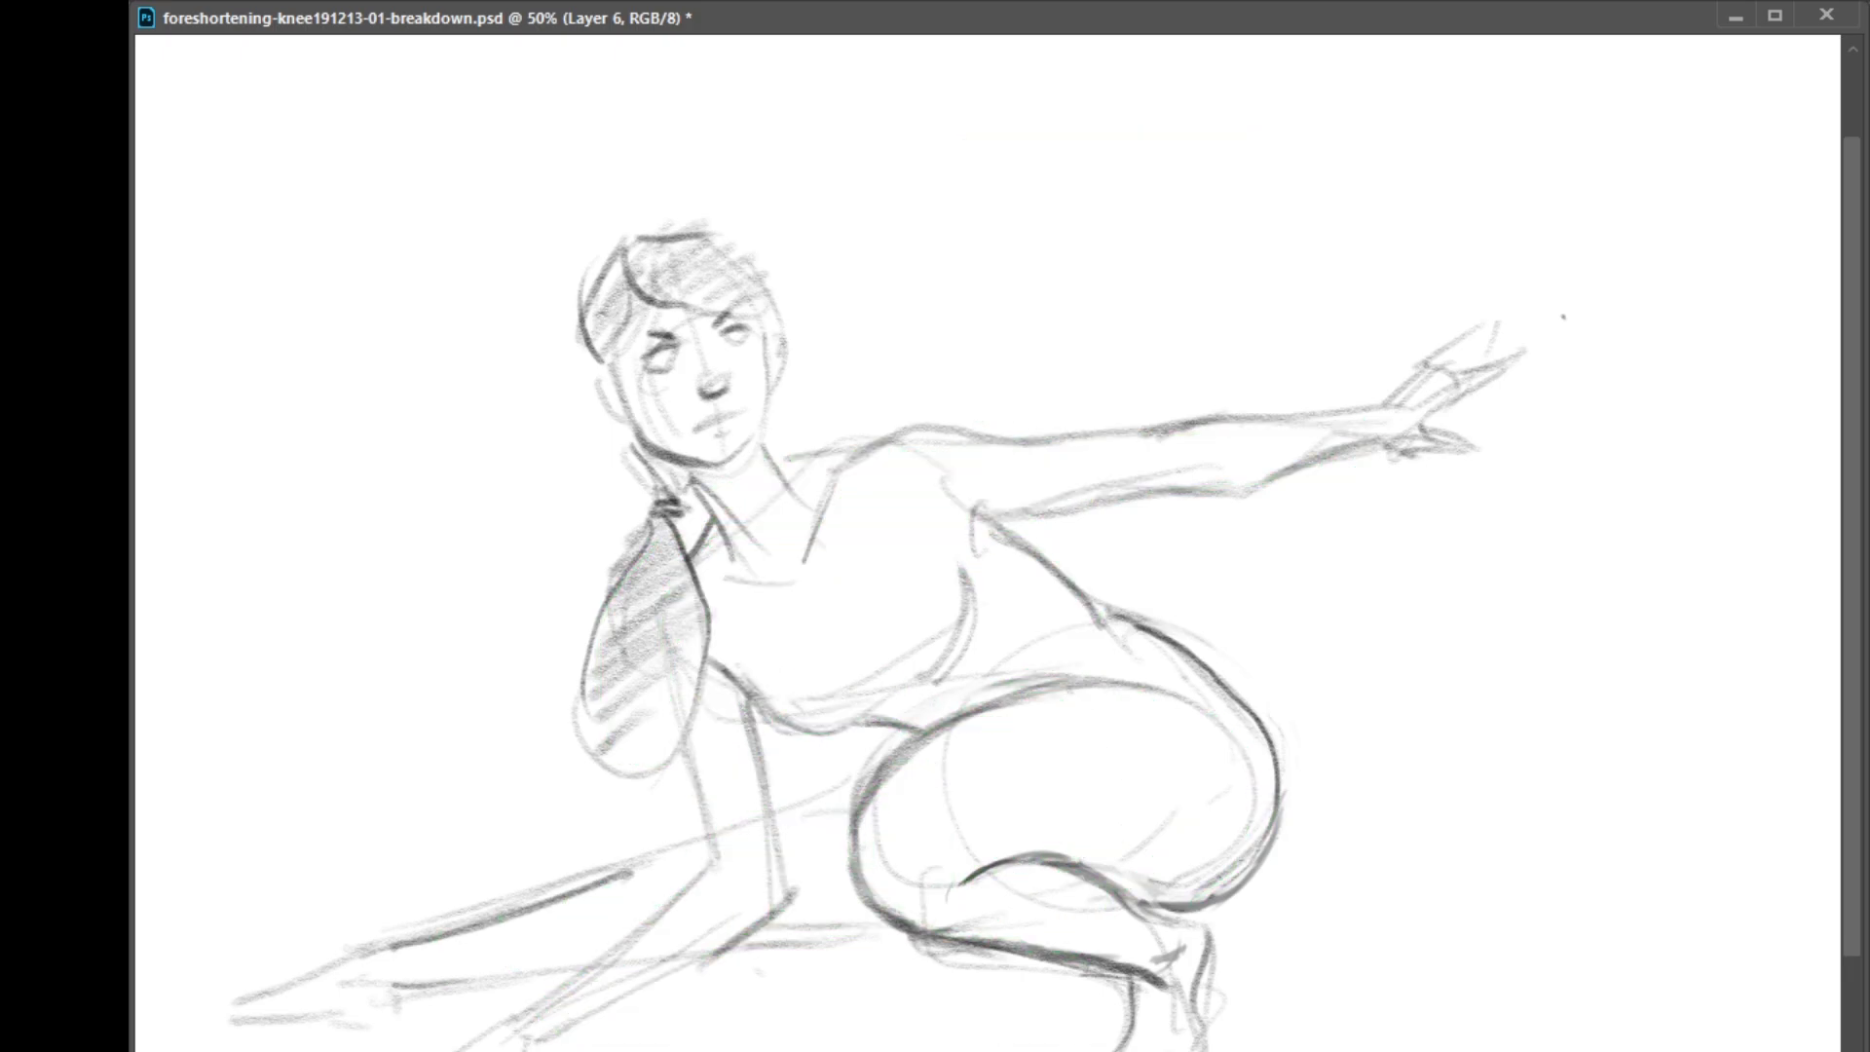
key(ctrl+z)
key(ctrl+shift+z)
Darken the pencil contours under the near armpit and over the shoulder of the outstretched arm
drag(708, 659, 767, 696)
drag(716, 663, 750, 694)
drag(974, 545, 970, 555)
key(ctrl+z)
mouse_move(869, 465)
mouse_down()
mouse_move(921, 432)
mouse_move(994, 440)
mouse_move(1013, 475)
mouse_move(1013, 441)
mouse_move(1032, 460)
mouse_up()
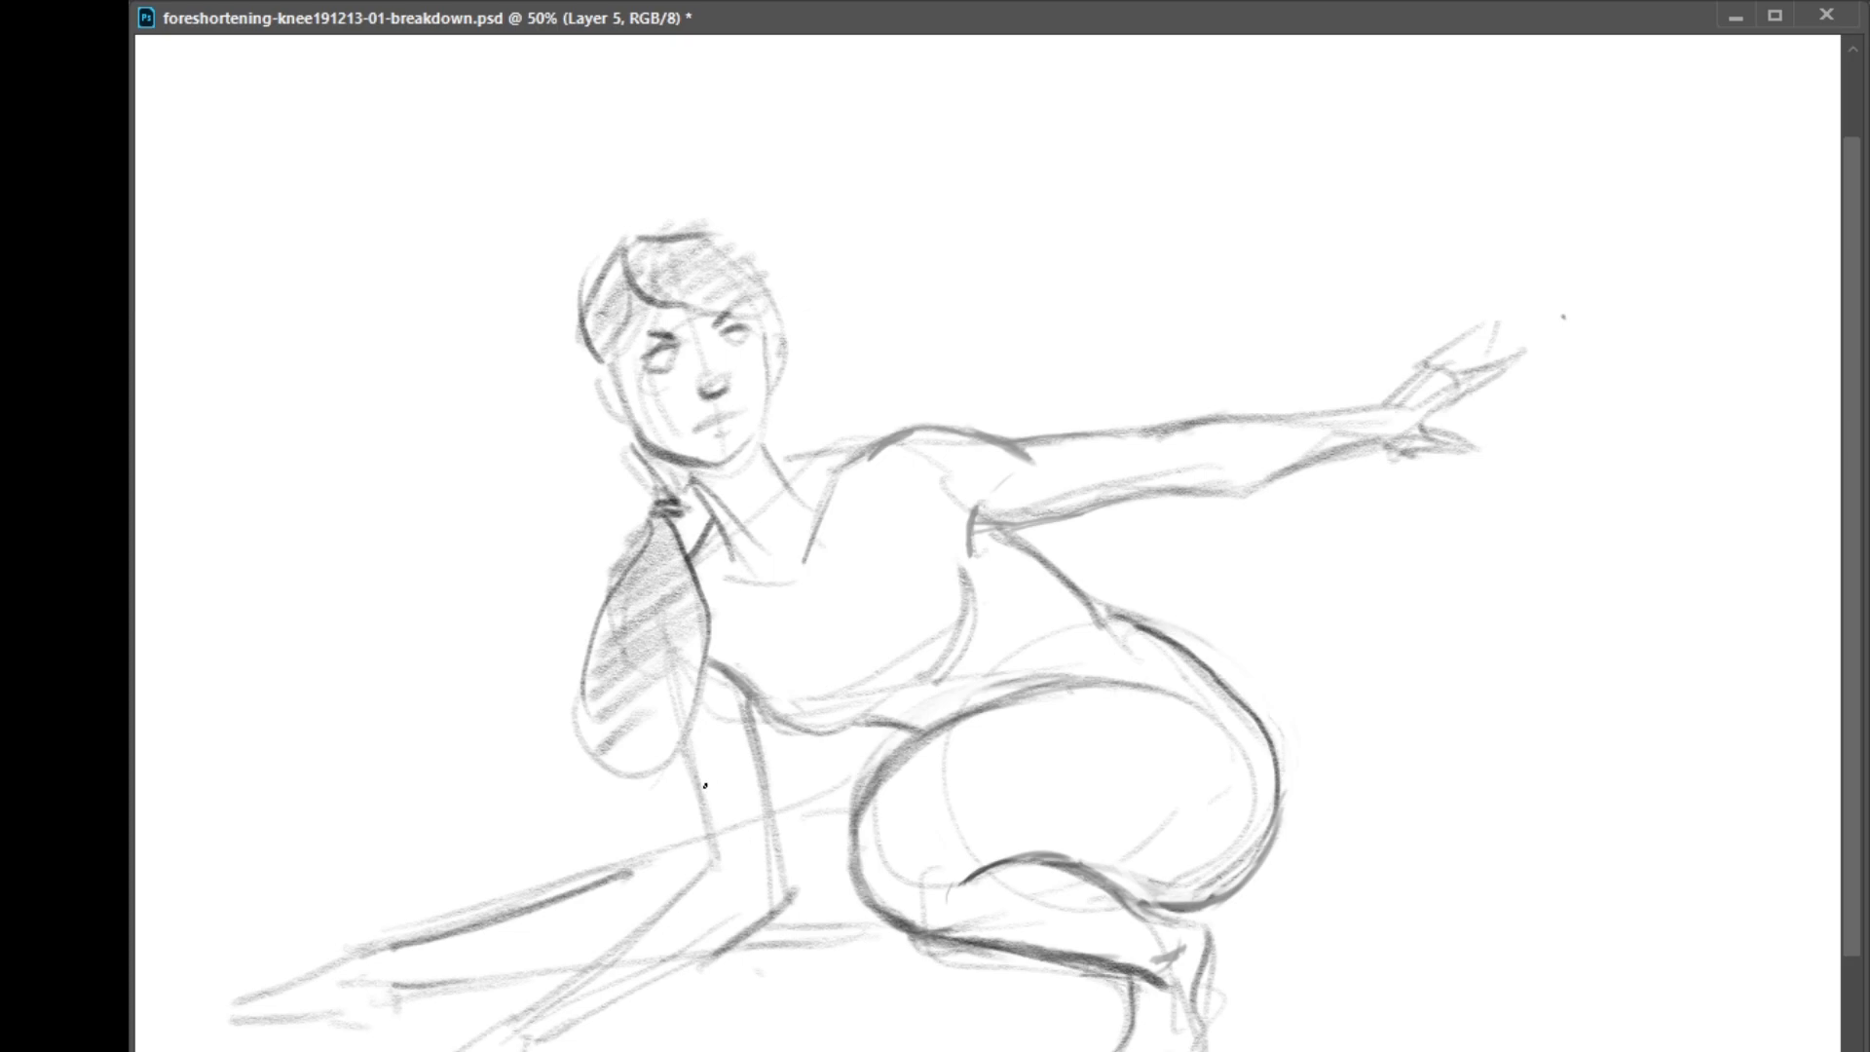
Reinforce the supporting upper arm's outer edge and the contours of the lower leg and foot
drag(688, 741, 730, 858)
drag(695, 759, 723, 846)
drag(1145, 982, 1129, 1032)
mouse_move(1176, 925)
mouse_down()
mouse_move(1200, 941)
mouse_move(1184, 964)
mouse_move(1187, 941)
mouse_move(1155, 959)
mouse_move(1199, 1051)
mouse_up()
Darken the fold at the side of the kneeling figure's raised knee
key(e)
key(b)
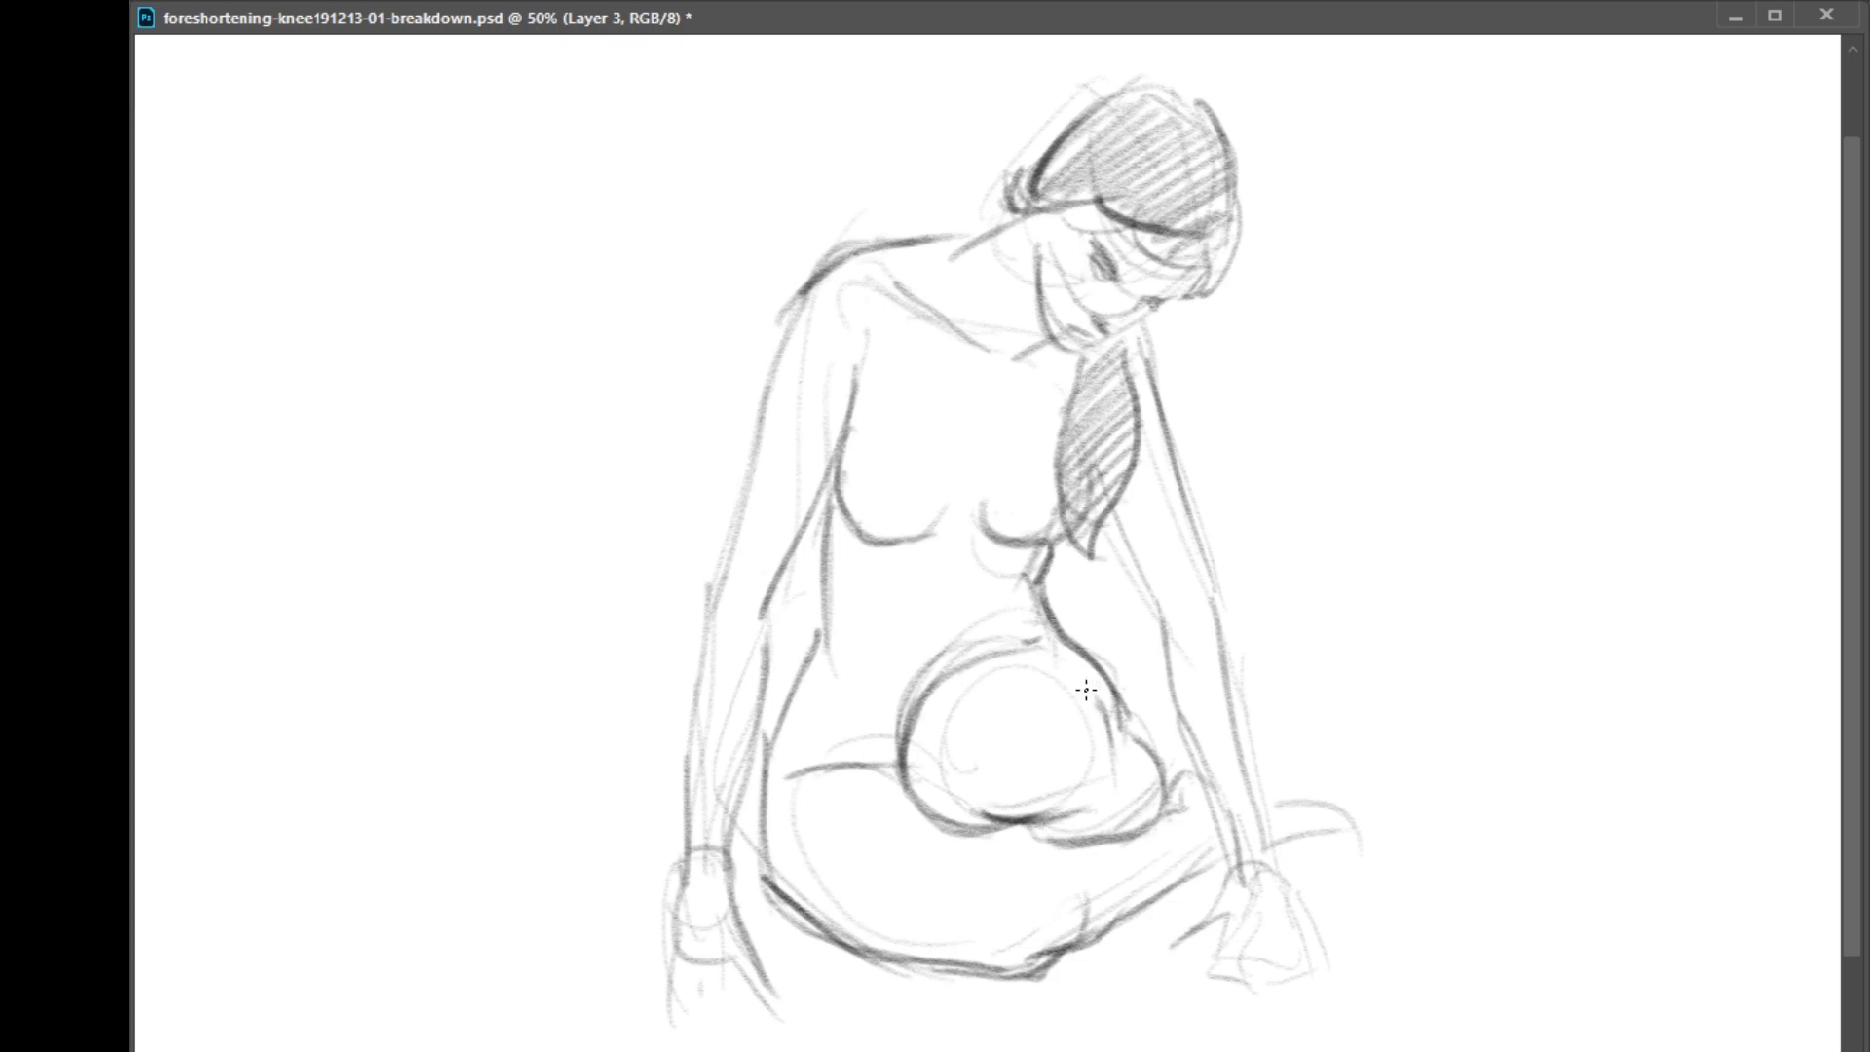
drag(1116, 732, 1143, 738)
drag(893, 657, 1155, 821)
key(ctrl+z)
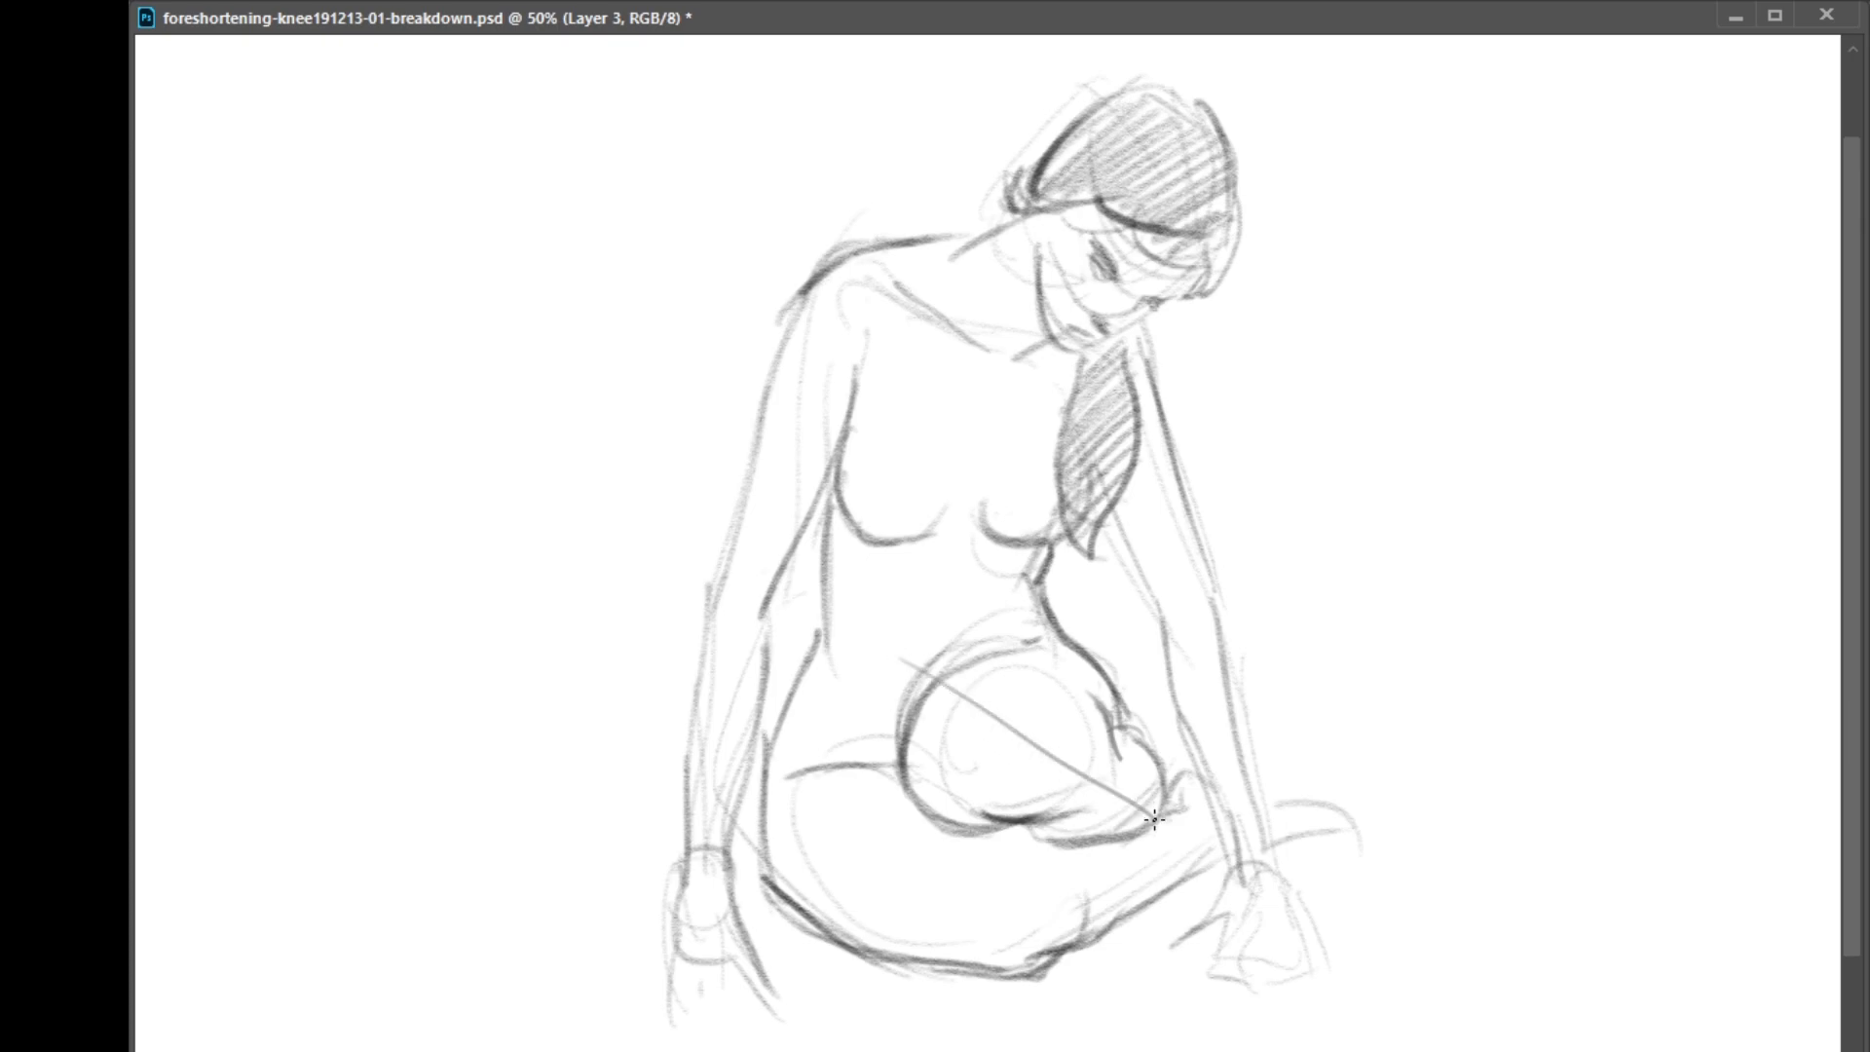
key(ctrl+z)
drag(913, 663, 1098, 770)
drag(916, 674, 914, 658)
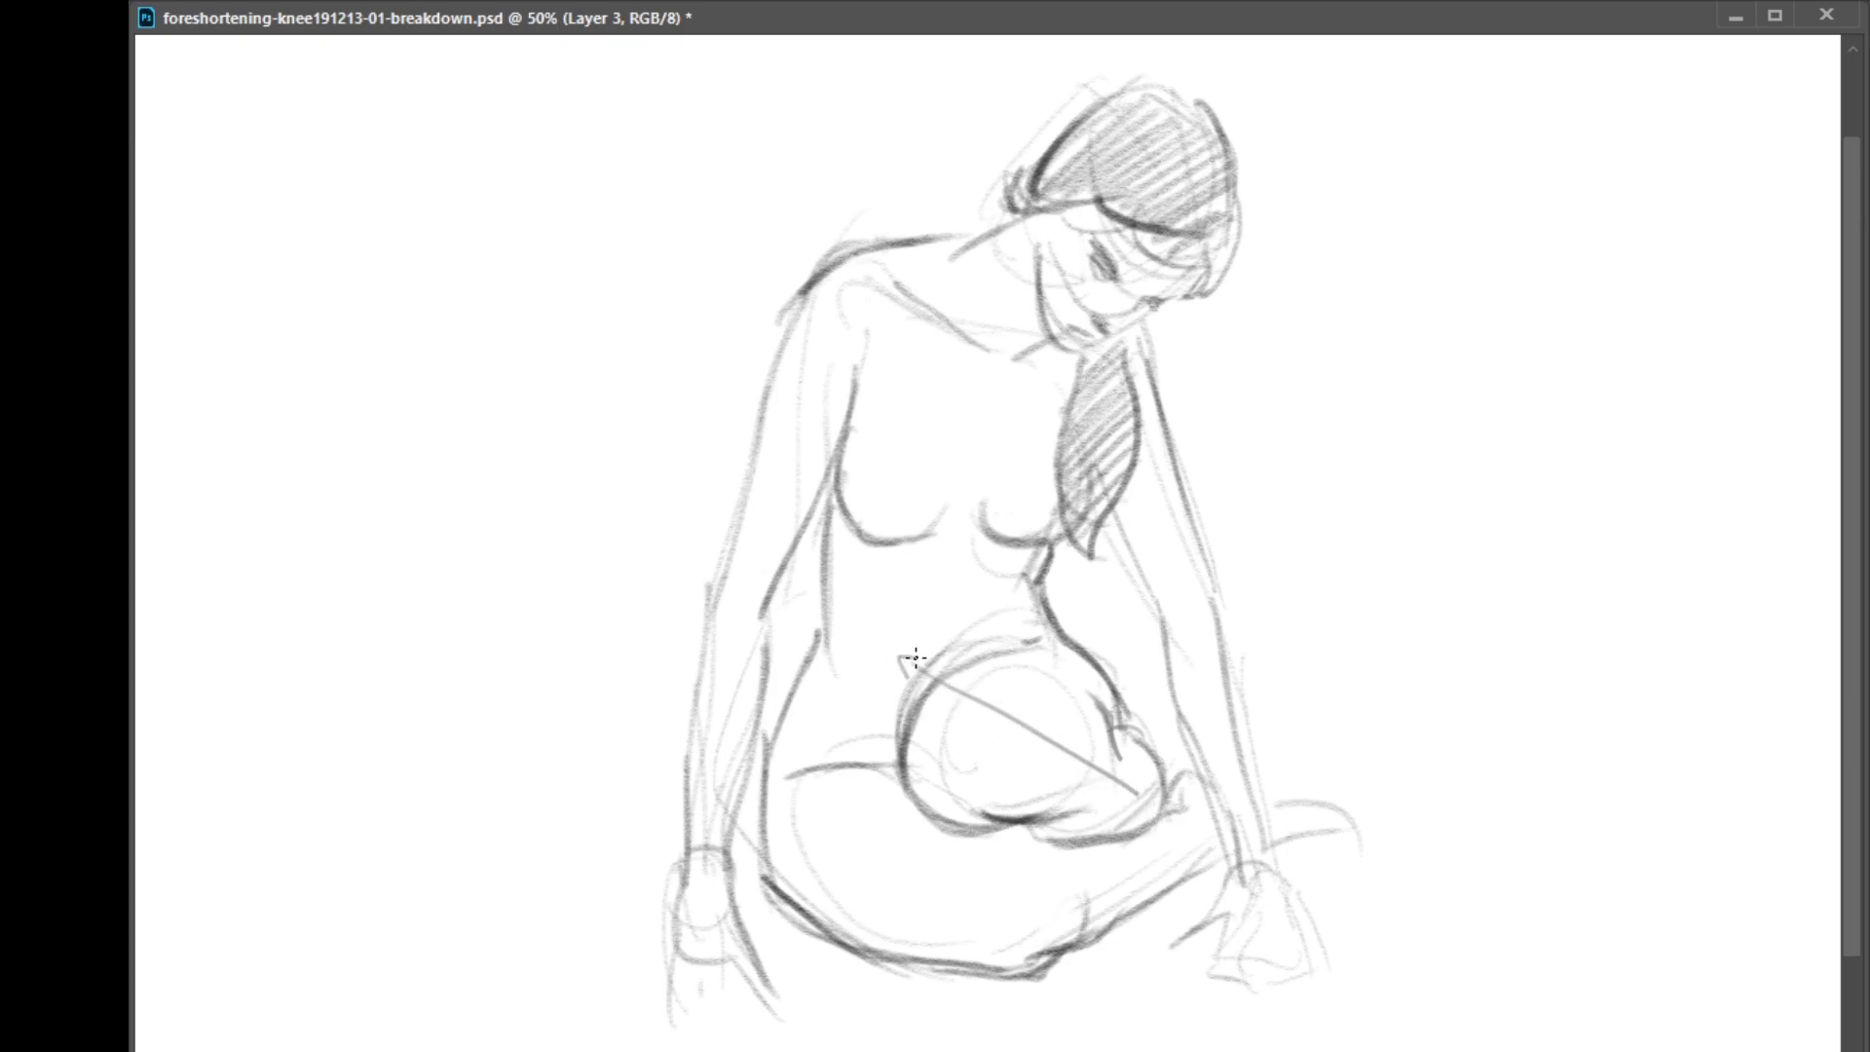
drag(1133, 789, 1125, 815)
key(ctrl+z)
key(ctrl+z)
key(ctrl+z)
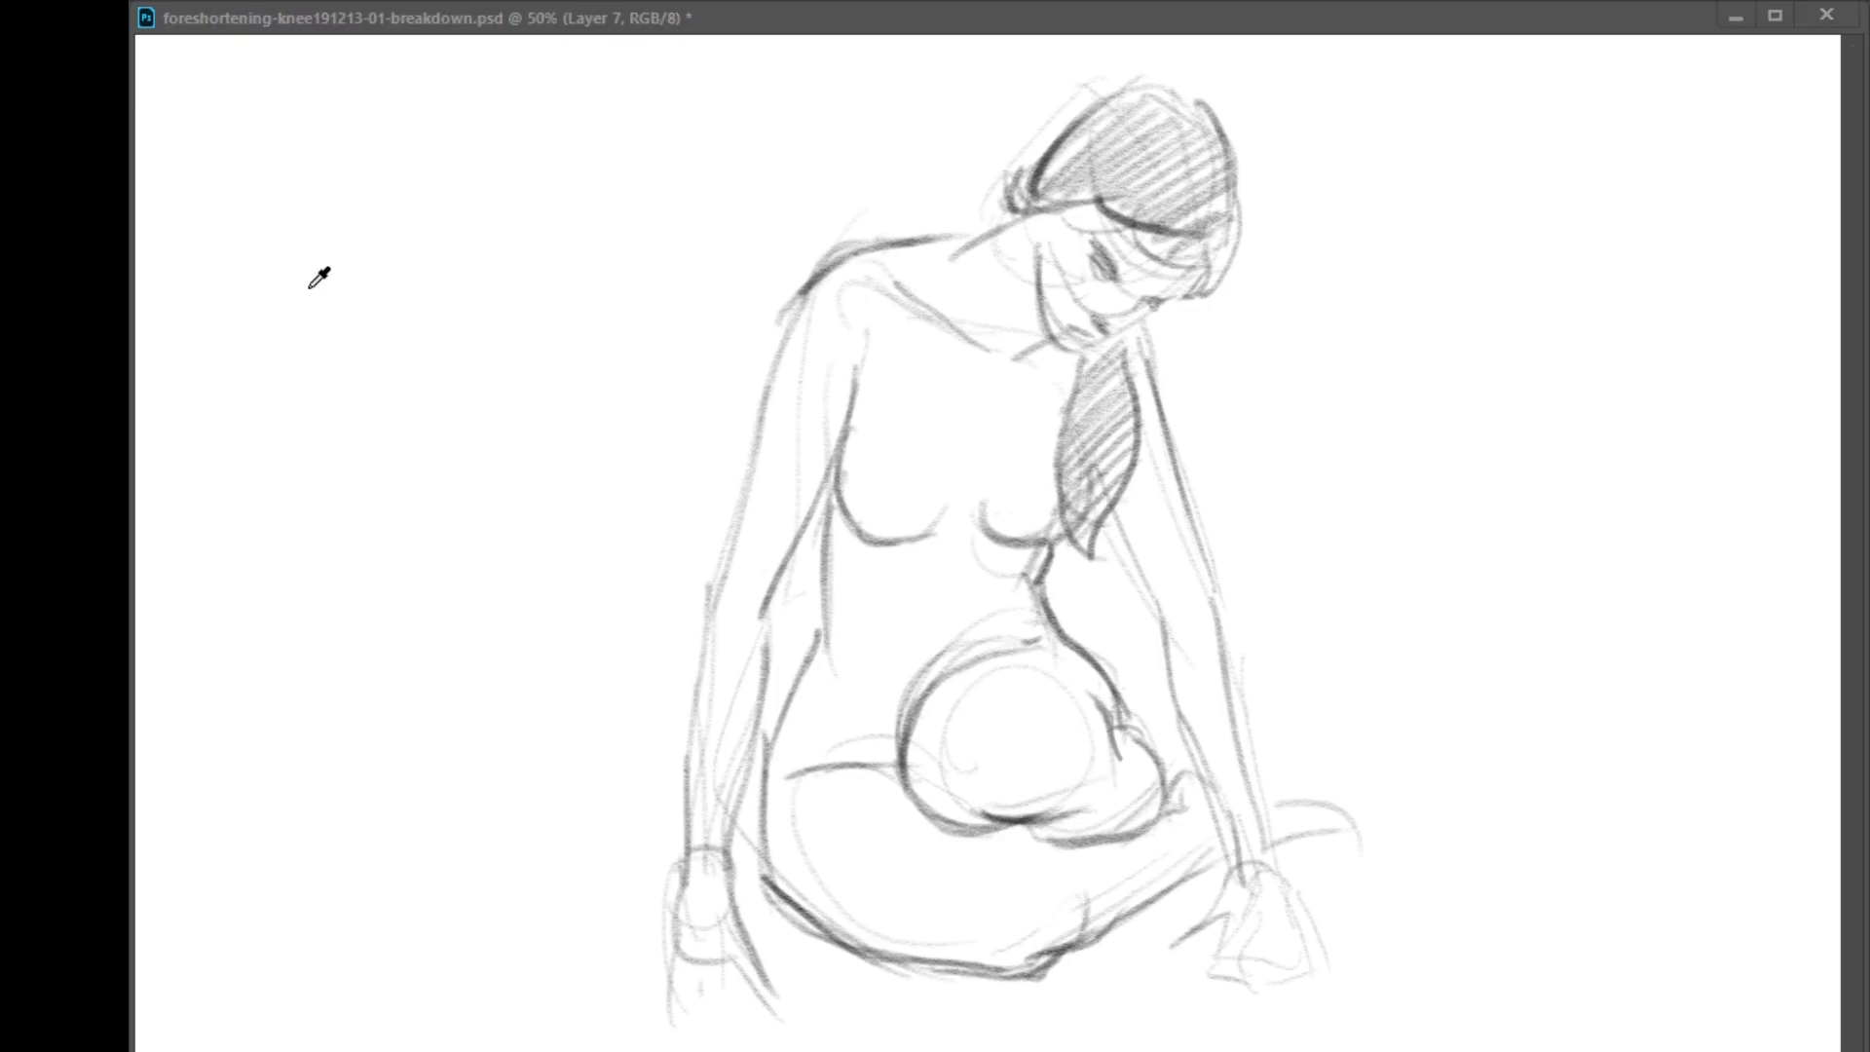
Draw a green double-headed arrow diagonally across the kneeling figure's raised thigh on a separate layer
click(1445, 515)
mouse_move(883, 663)
mouse_down()
mouse_move(1035, 723)
mouse_move(1162, 809)
mouse_up()
key(ctrl+z)
drag(864, 700, 886, 674)
drag(1157, 789, 1146, 819)
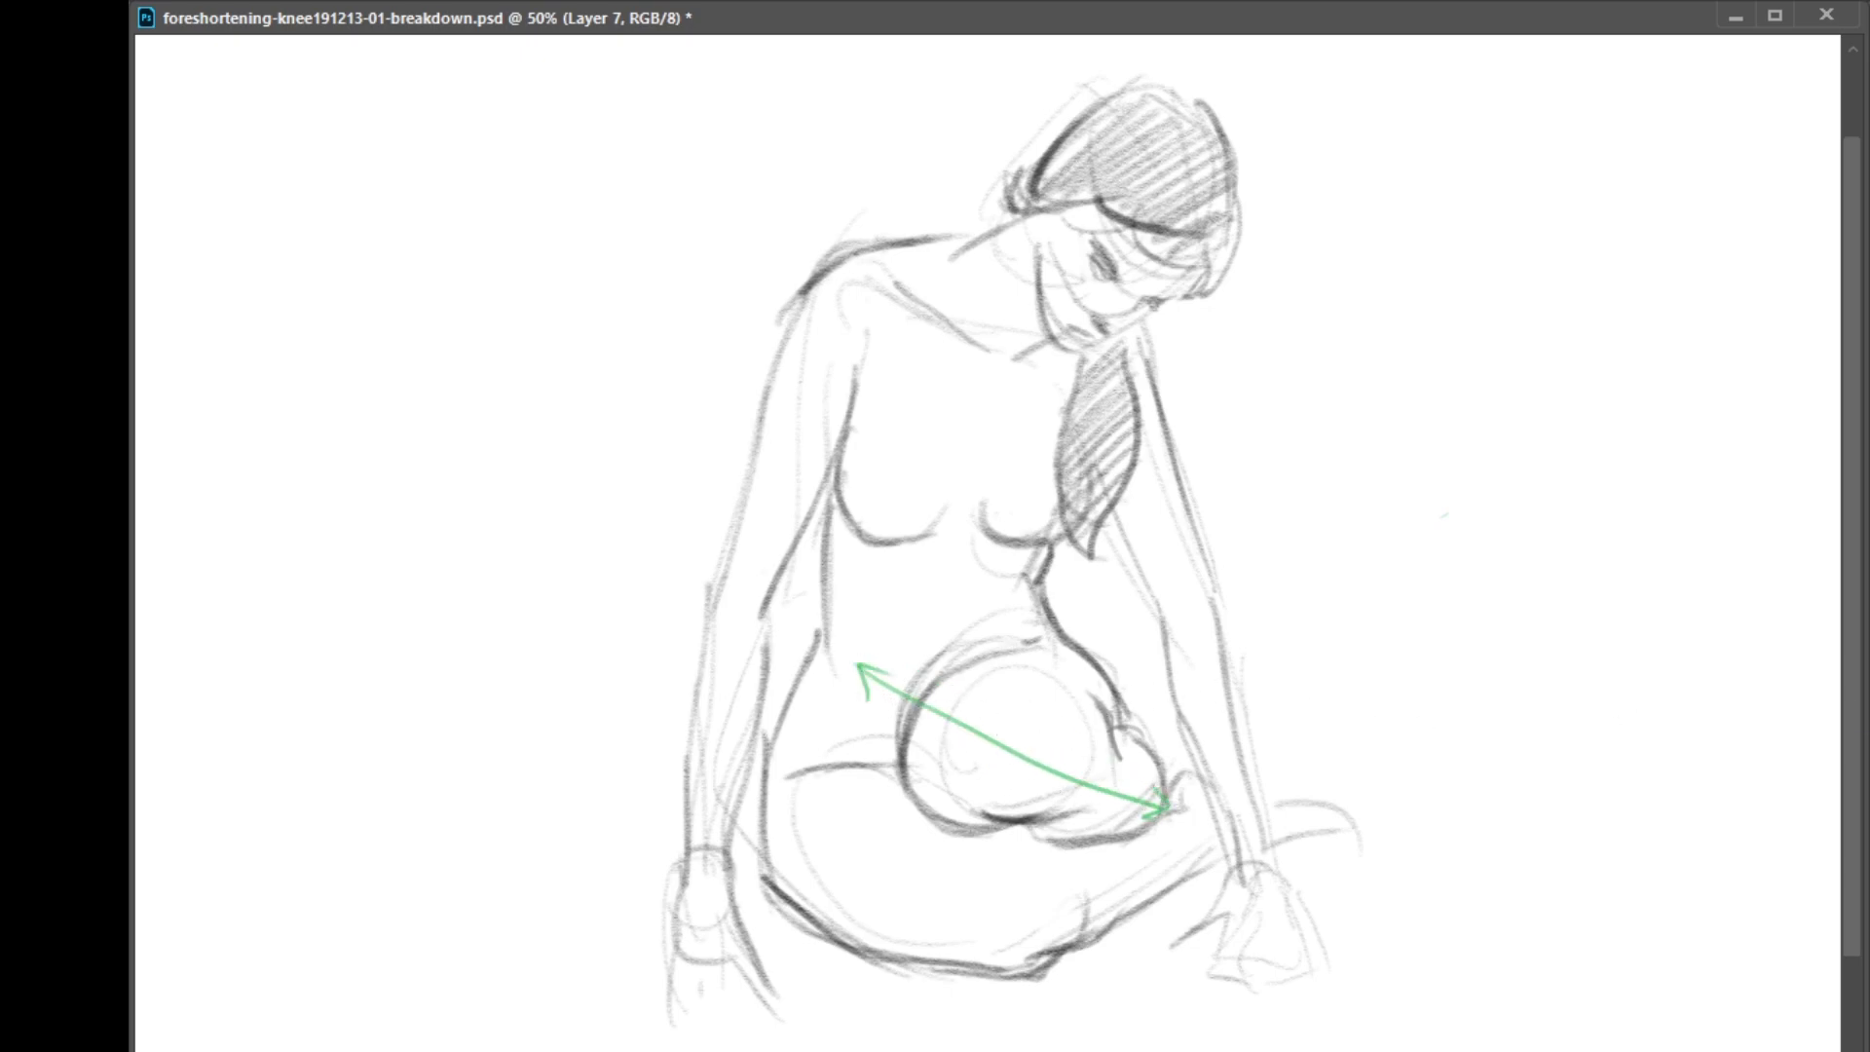
key(ctrl+comma)
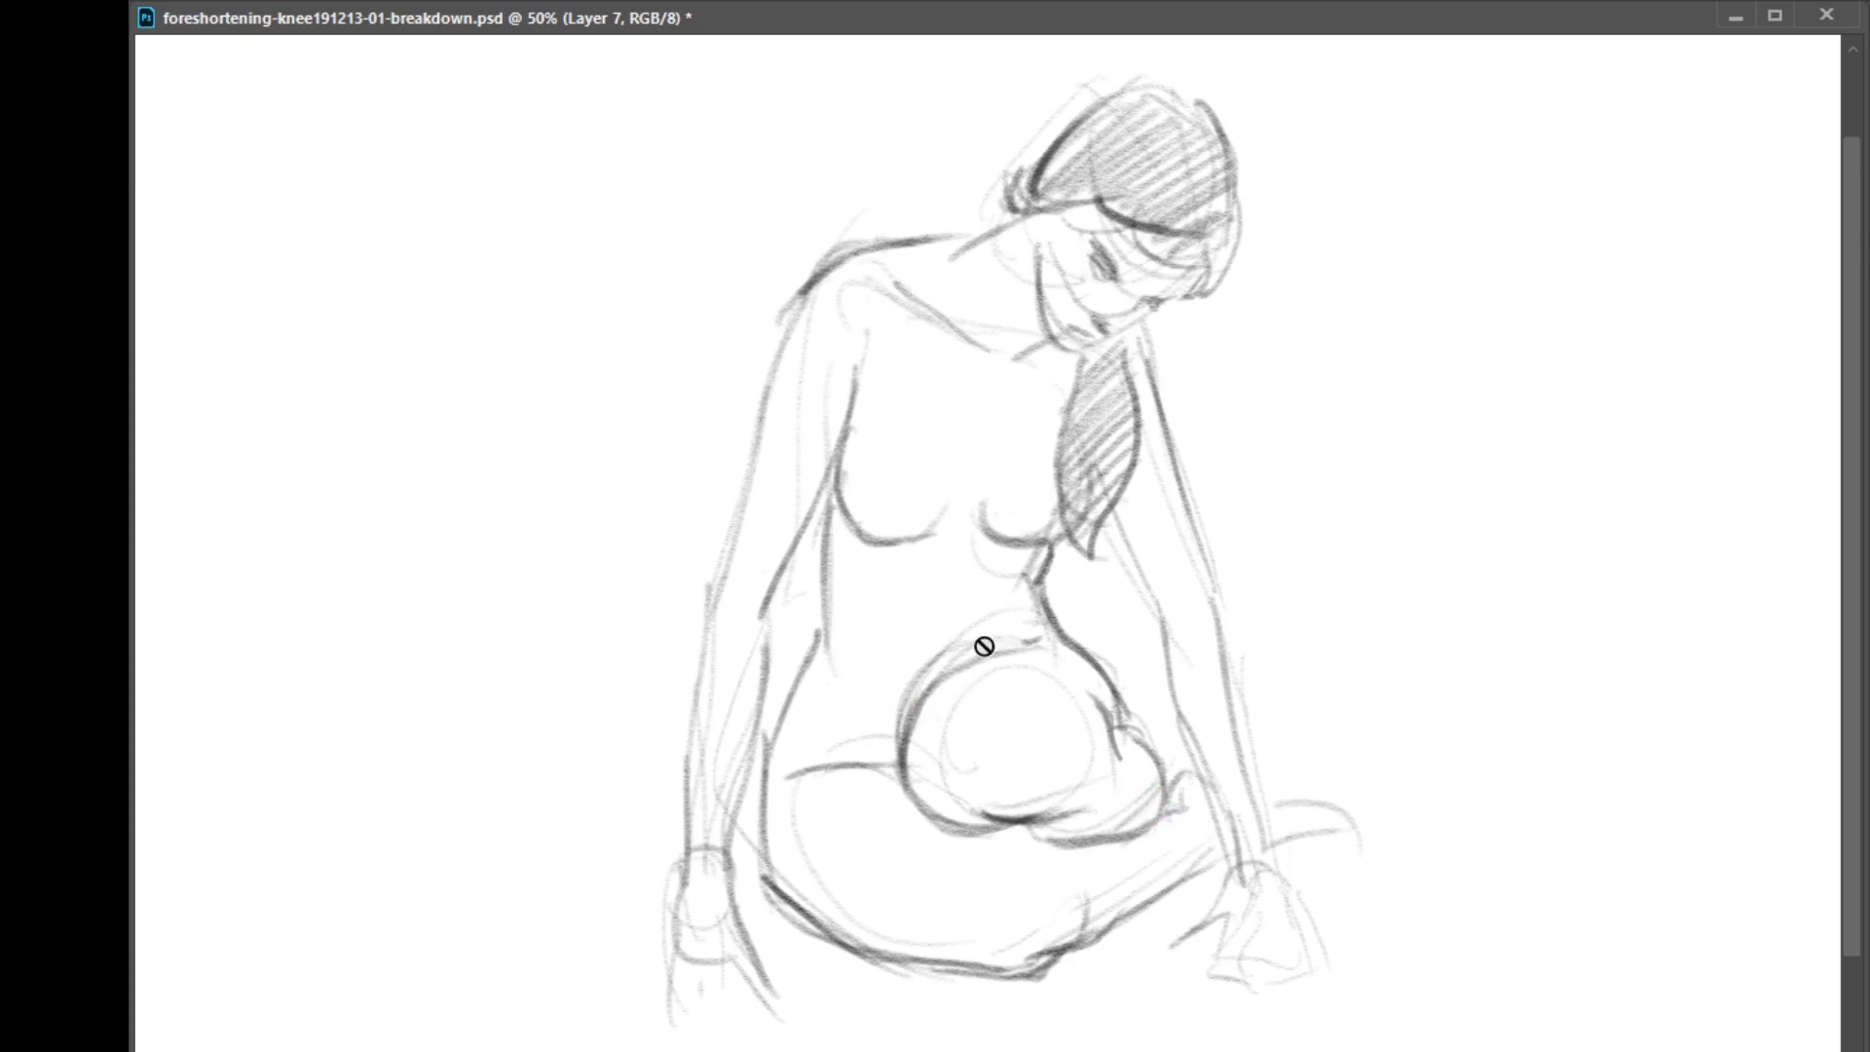
key(ctrl+comma)
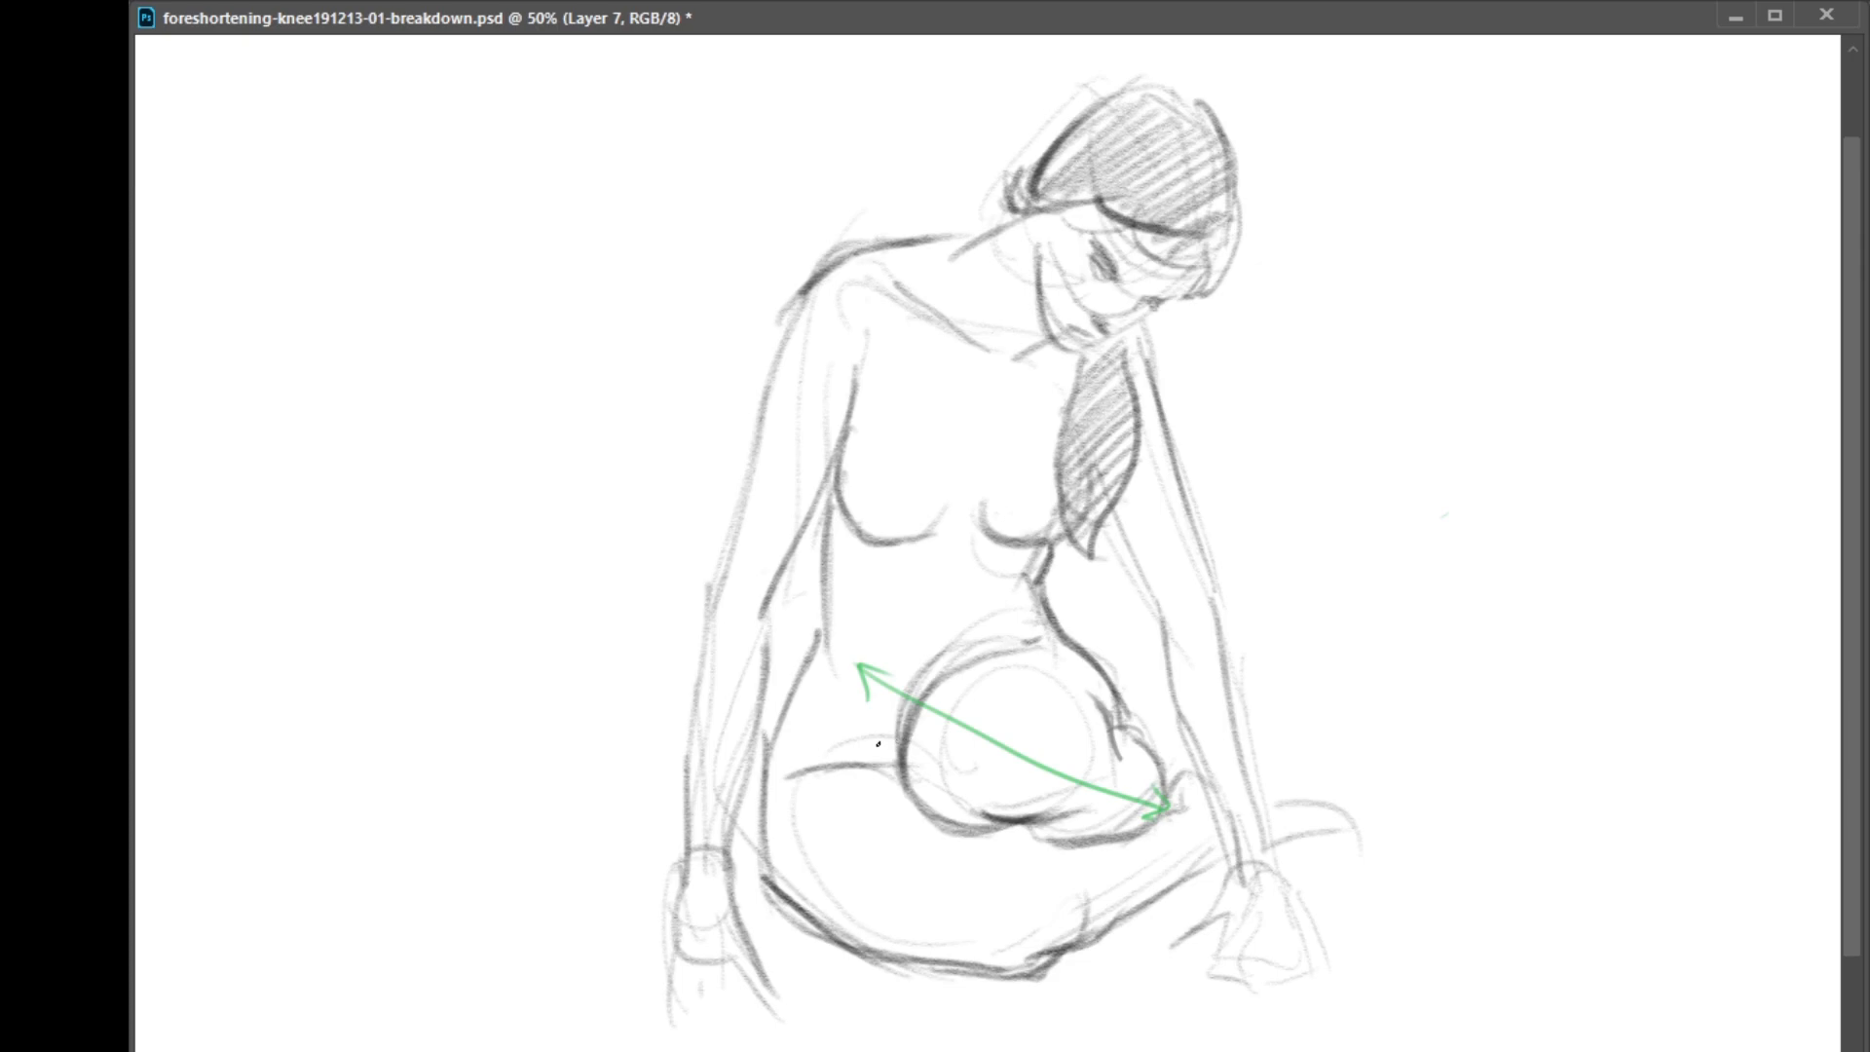
Rough out a green pelvis box with a circle over the raised thigh and hide the green layer
mouse_move(783, 716)
mouse_down()
mouse_move(1028, 613)
mouse_move(1020, 687)
mouse_move(788, 738)
mouse_move(821, 797)
mouse_up()
mouse_move(861, 858)
mouse_down()
mouse_move(1086, 724)
mouse_move(1037, 752)
mouse_up()
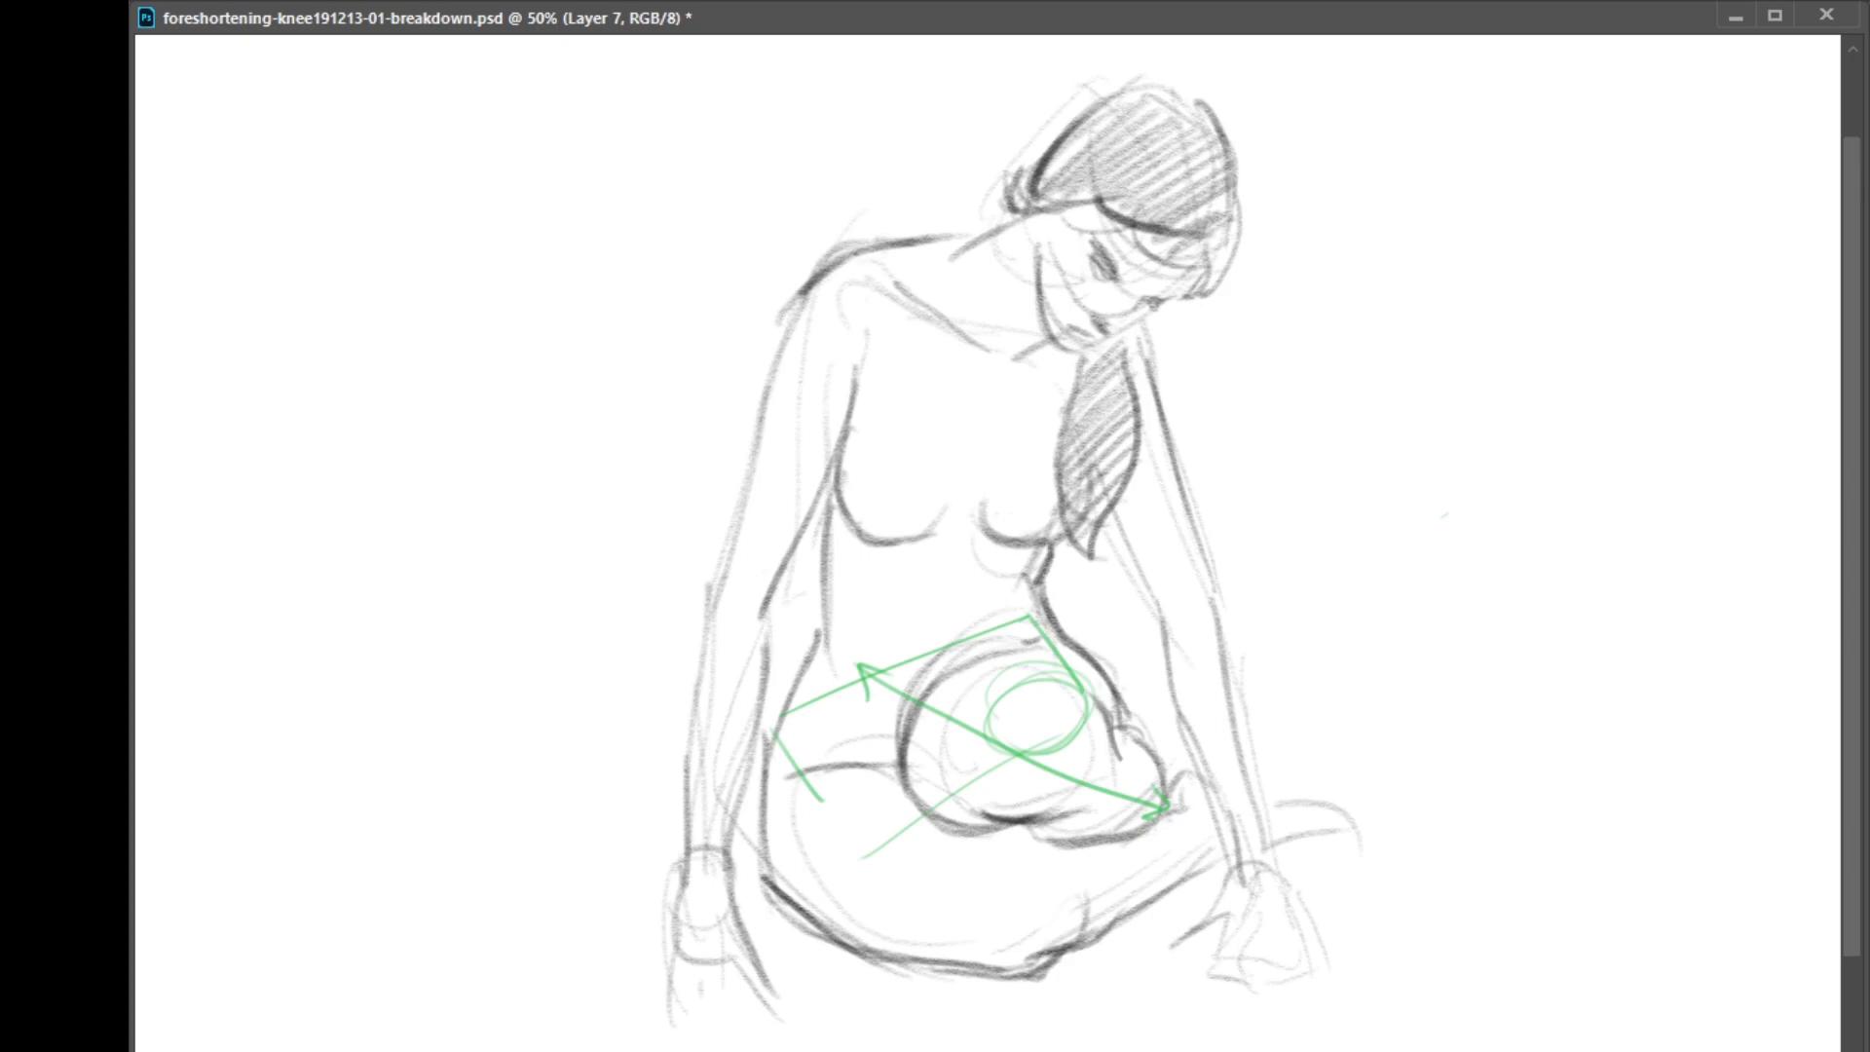
key(Delete)
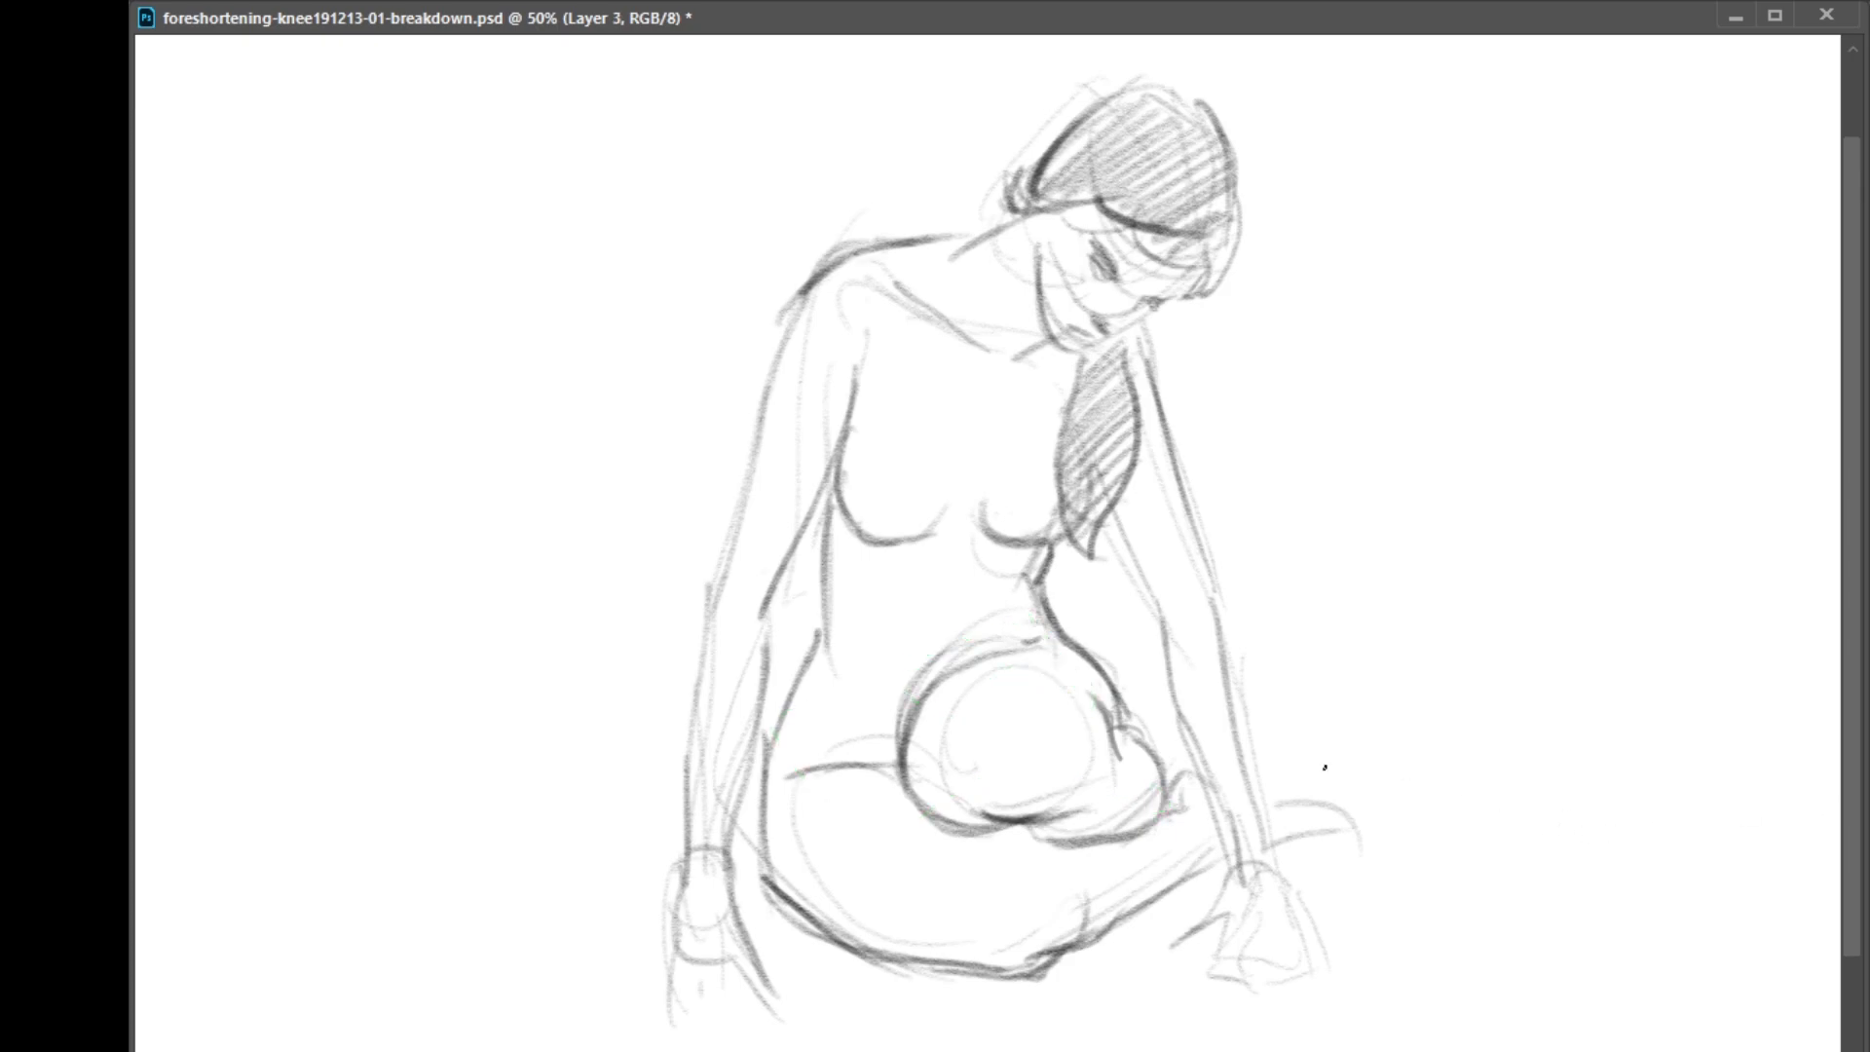
Rework the pencil fold beside the raised knee and the crease beneath it, undoing the unwanted strokes
drag(1112, 728, 1116, 751)
mouse_move(1029, 825)
mouse_down()
mouse_move(1039, 839)
mouse_move(988, 836)
mouse_move(1102, 841)
mouse_up()
mouse_move(1117, 734)
mouse_down()
mouse_move(1151, 730)
mouse_move(1126, 738)
mouse_up()
key(ctrl+z)
key(ctrl+z)
key(ctrl+z)
key(ctrl+z)
key(ctrl+z)
key(ctrl+z)
key(ctrl+z)
key(ctrl+z)
key(ctrl+z)
key(ctrl+z)
key(ctrl+z)
key(ctrl+z)
key(ctrl+z)
key(ctrl+z)
key(ctrl+z)
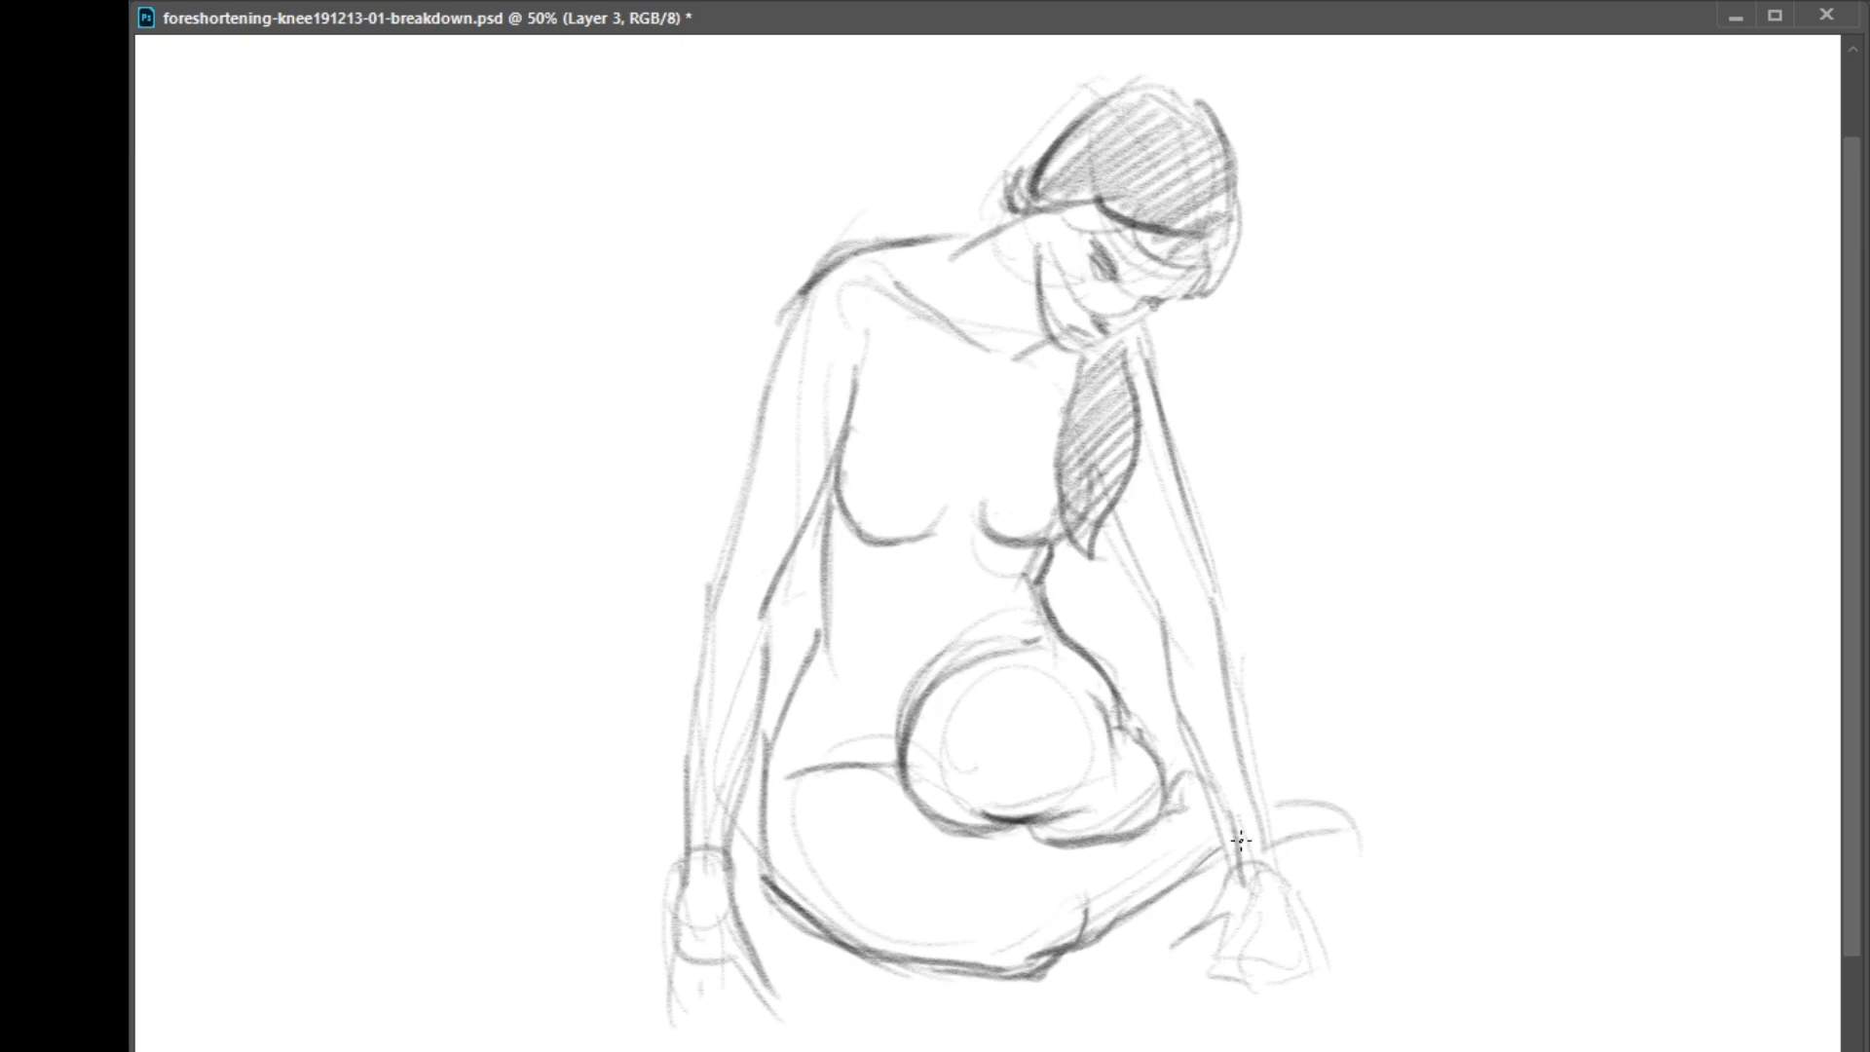
Try redrawing the contours of the rear foot, the folded leg's knee end and the crease above it
mouse_move(1263, 836)
mouse_down()
mouse_move(1326, 819)
mouse_move(1324, 840)
mouse_move(1351, 811)
mouse_move(1282, 843)
mouse_up()
key(ctrl+z)
key(e)
key(b)
mouse_move(1081, 866)
mouse_down()
mouse_move(972, 870)
mouse_move(1083, 913)
mouse_up()
drag(1080, 865, 951, 876)
drag(967, 879, 1040, 951)
drag(1071, 868, 1079, 891)
mouse_move(1028, 828)
mouse_down()
mouse_move(1050, 849)
mouse_move(1138, 833)
mouse_up()
key(ctrl+z)
key(ctrl+z)
key(ctrl+z)
key(ctrl+z)
key(ctrl+z)
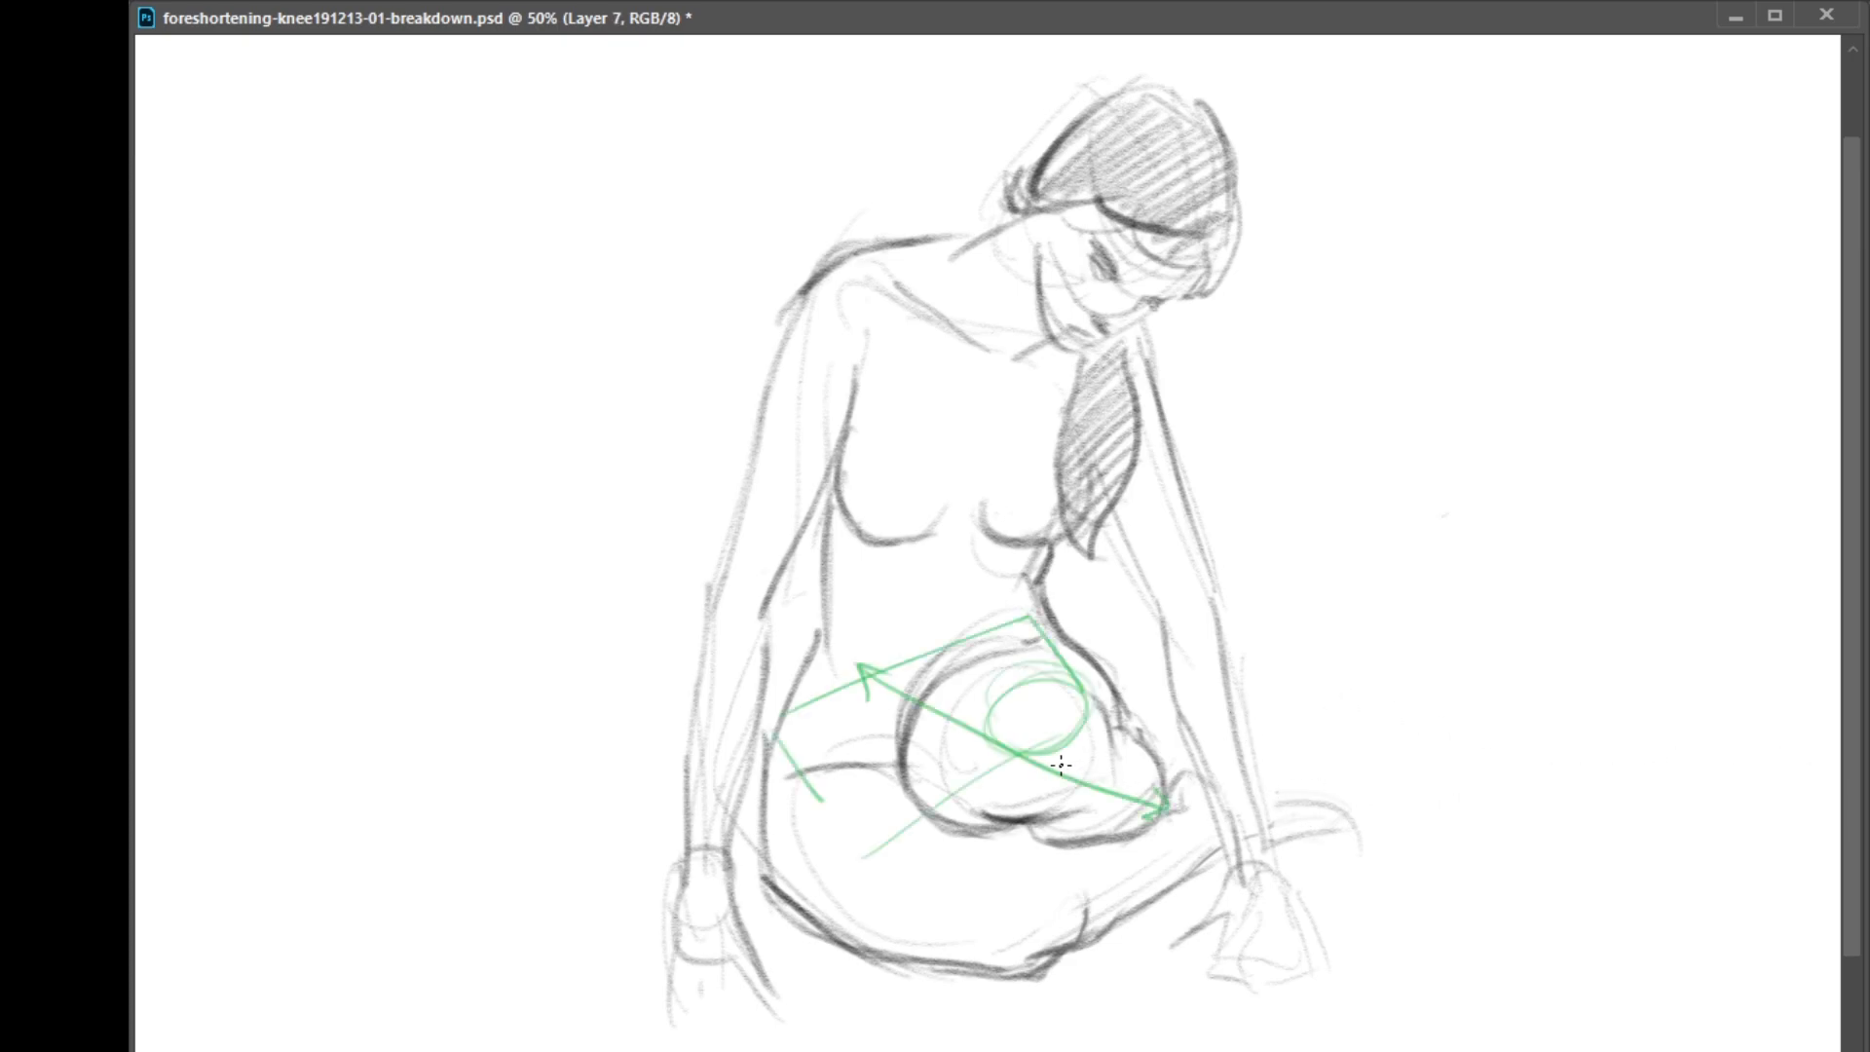
Move the green pelvis sketch beside the figure and mark the creases under the raised knee and the folded leg's knee in green
drag(1023, 776, 1536, 420)
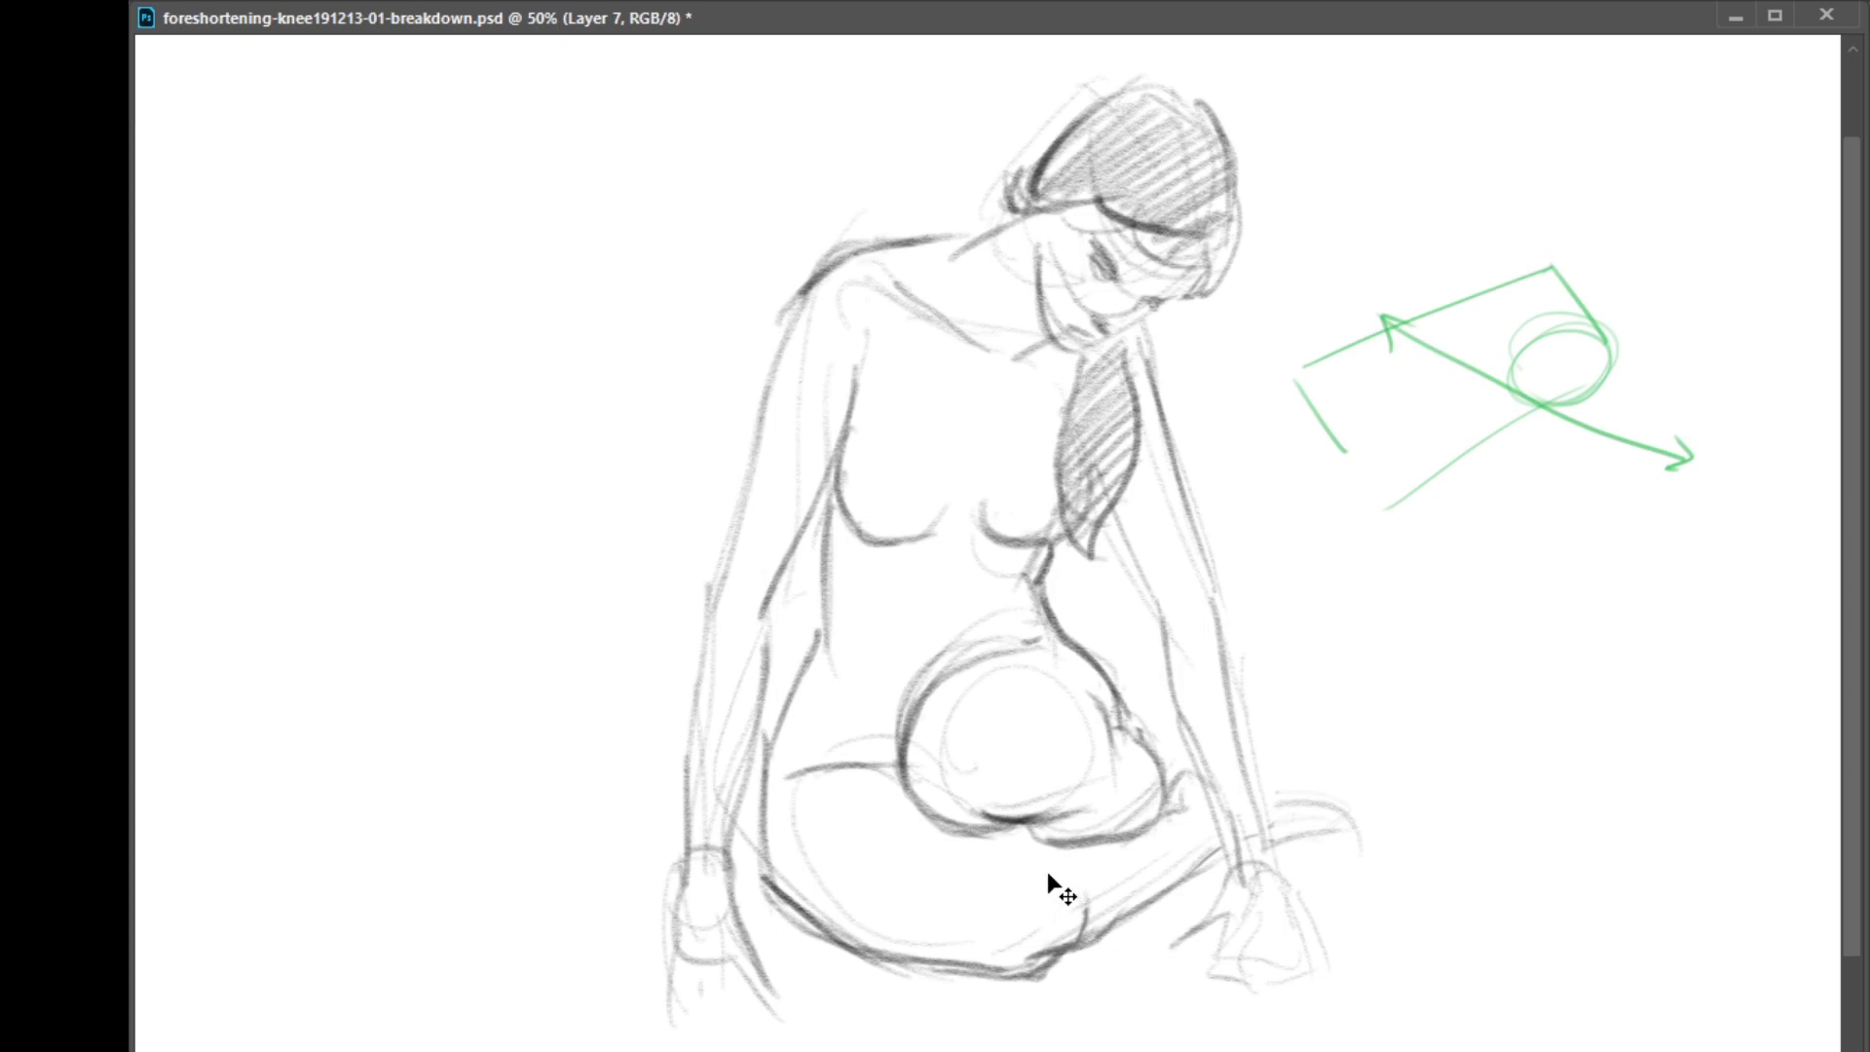
mouse_move(932, 835)
mouse_down()
mouse_move(1092, 866)
mouse_move(1055, 844)
mouse_move(1118, 841)
mouse_move(1035, 836)
mouse_move(1121, 839)
mouse_up()
key(ctrl+z)
mouse_move(1013, 868)
mouse_down()
mouse_move(1063, 867)
mouse_move(1079, 913)
mouse_move(1089, 889)
mouse_move(1040, 869)
mouse_move(1081, 910)
mouse_move(1020, 867)
mouse_move(1084, 880)
mouse_move(1077, 932)
mouse_up()
drag(969, 830, 1048, 869)
drag(997, 963, 1036, 952)
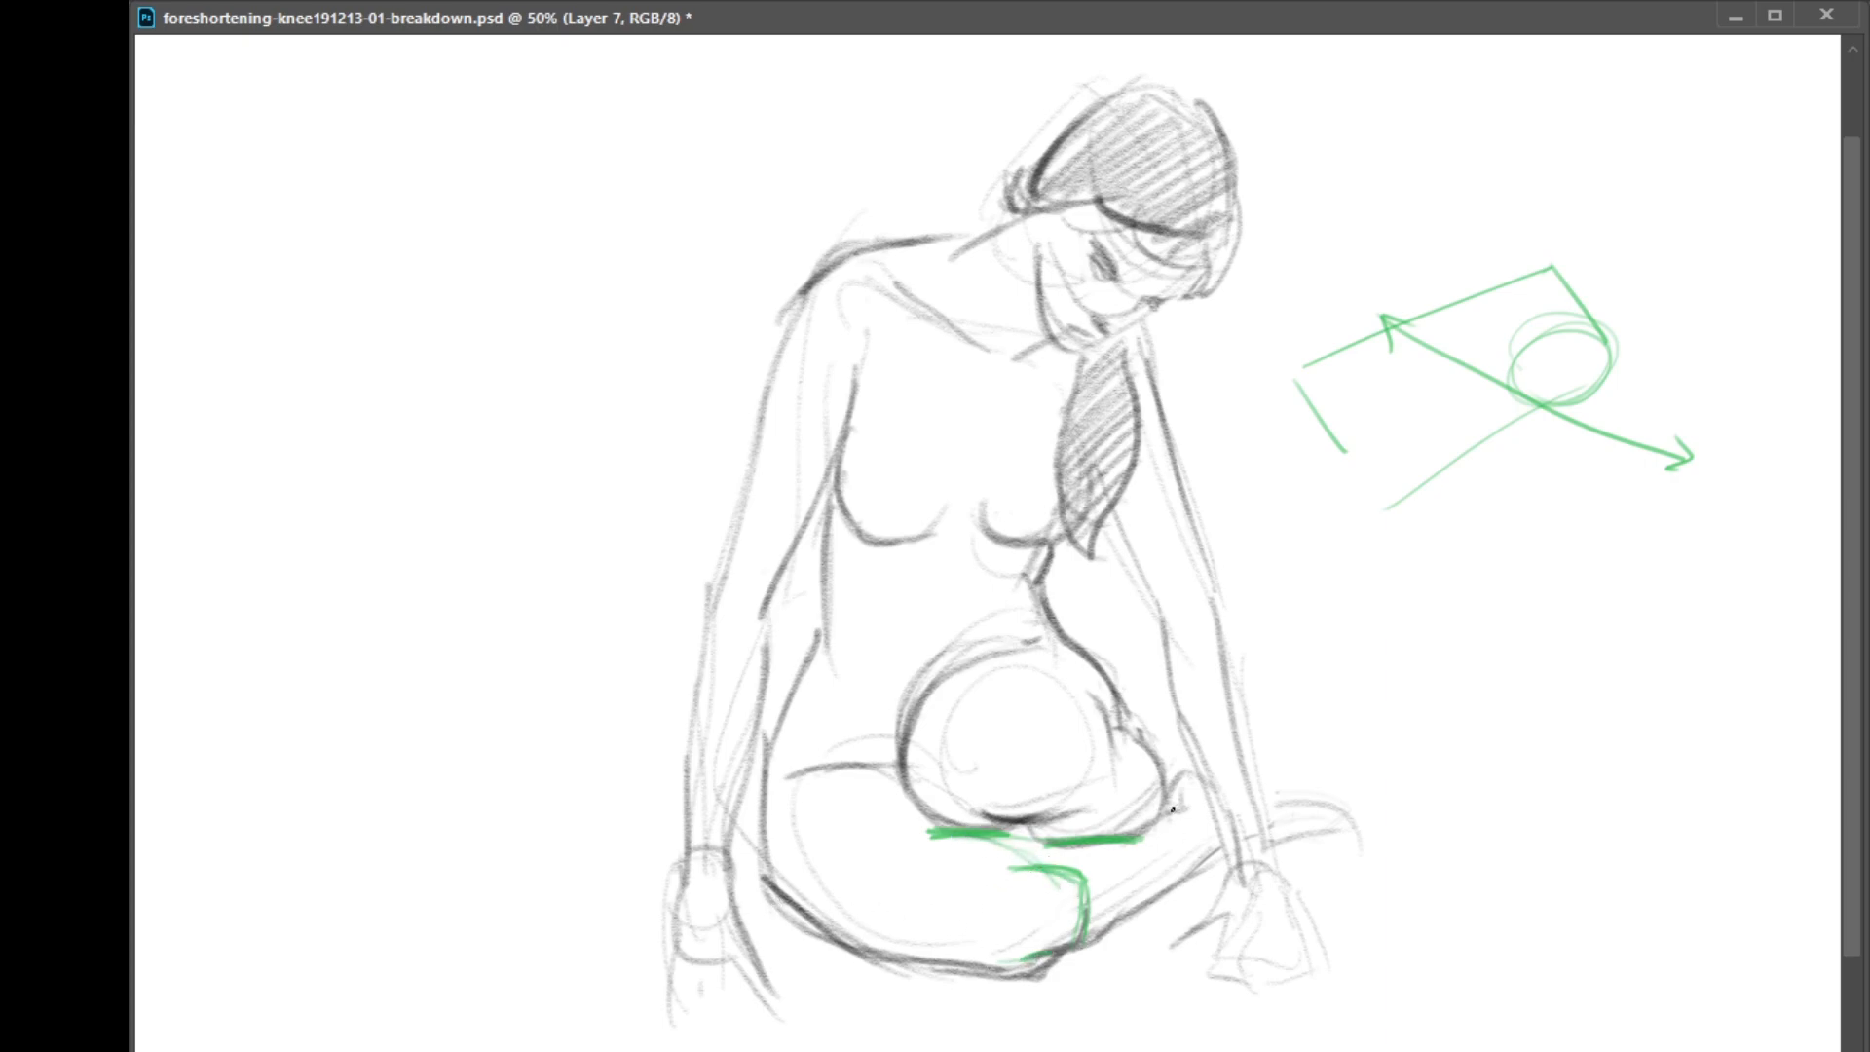
Mark the raised leg's outer edge and the other thigh's upper edge in green, and remove the overlay from view
drag(1155, 824, 1161, 762)
drag(1125, 836, 1075, 834)
drag(798, 771, 902, 776)
key(Delete)
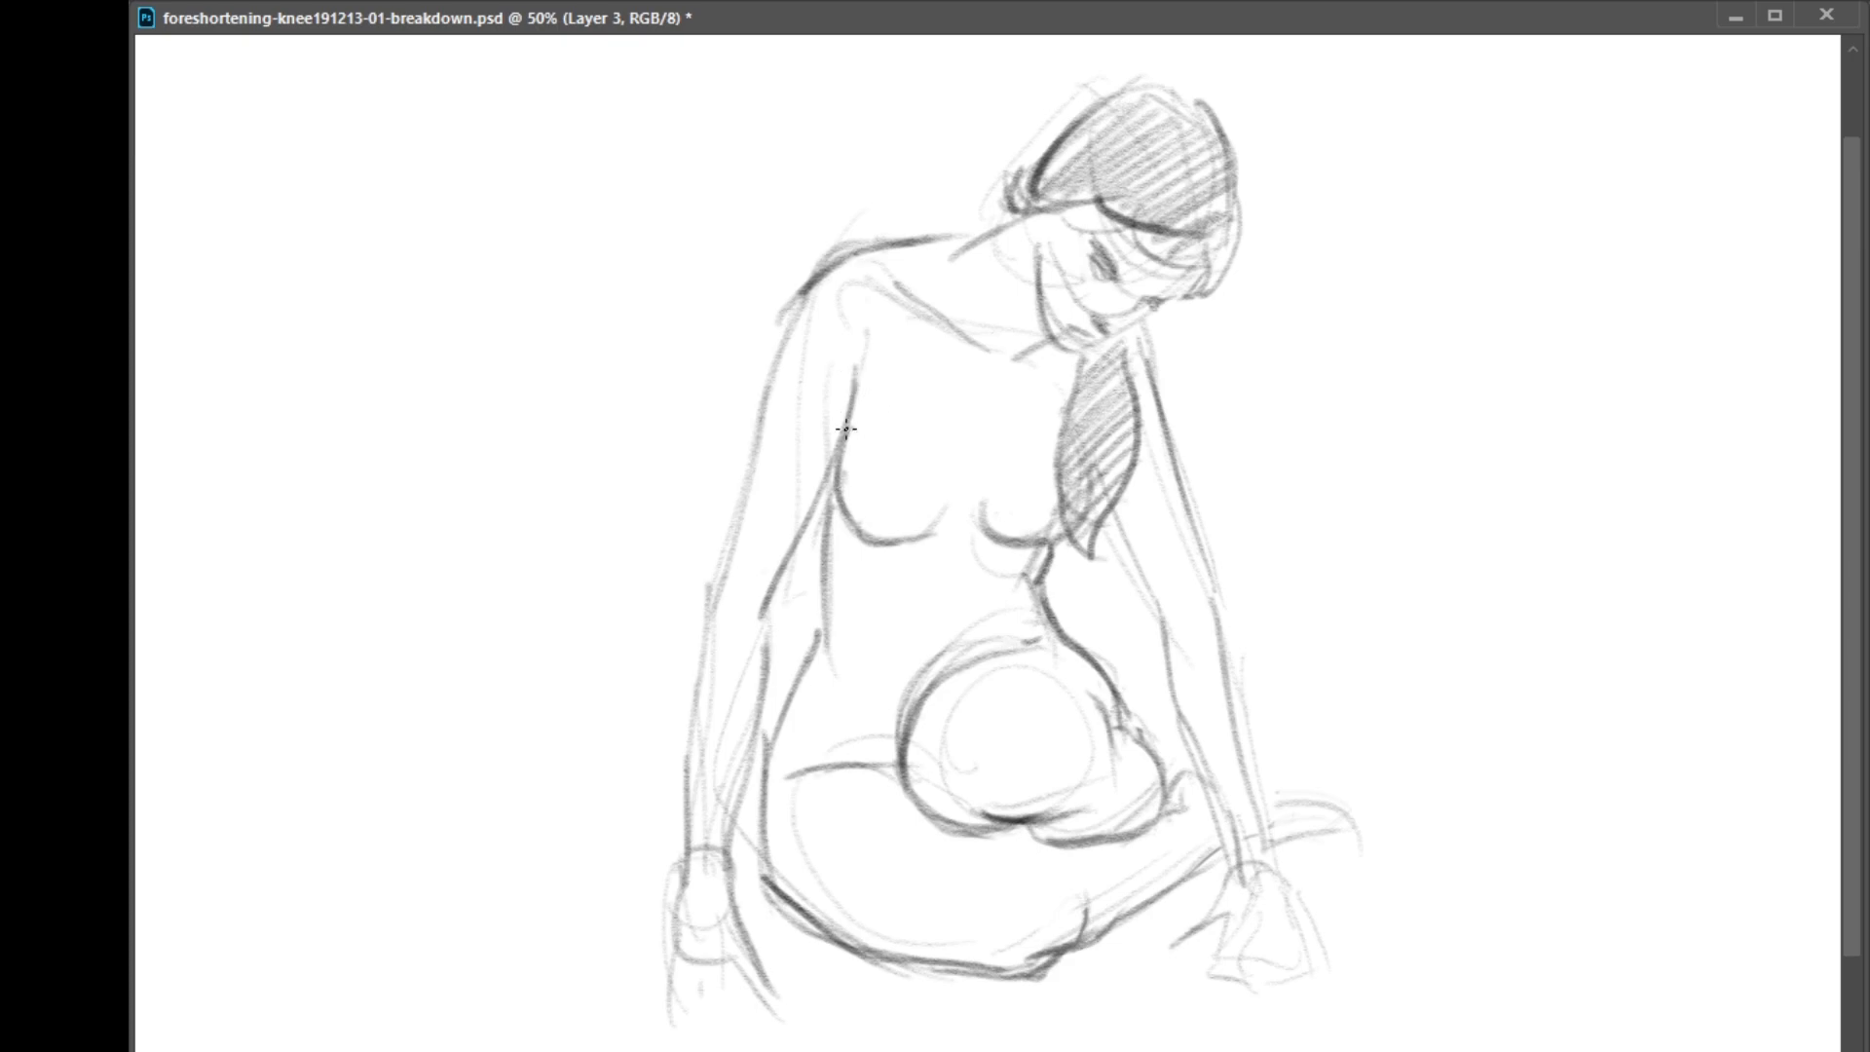
Darken the pencil lines along the side of the torso, the lower chest and the adjacent arm's inner edge
drag(835, 475, 833, 507)
key(ctrl+z)
drag(831, 478, 828, 529)
drag(830, 479, 829, 570)
drag(856, 390, 798, 575)
drag(839, 454, 791, 573)
drag(840, 502, 857, 534)
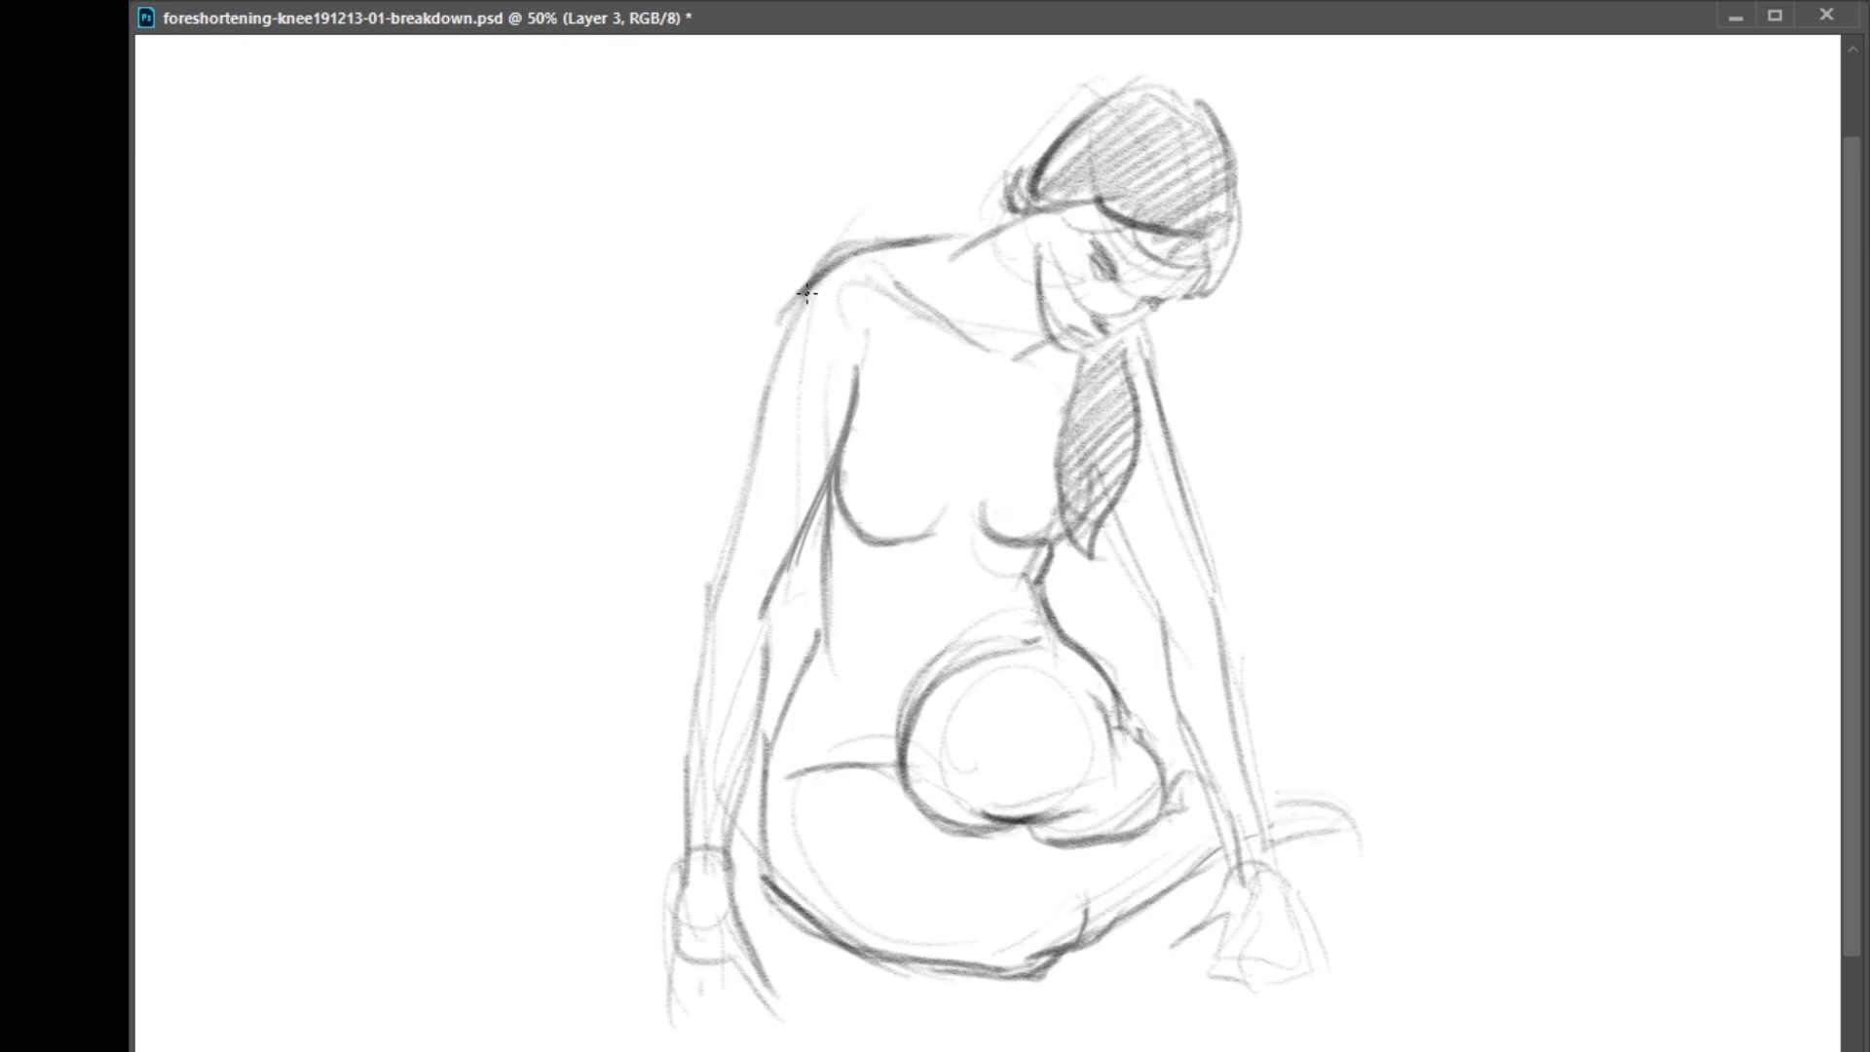
Reinforce the shoulder and elbow contours of the arms, the far arm's inner edge and the neck lines
mouse_move(808, 295)
mouse_down()
mouse_move(732, 516)
mouse_move(755, 623)
mouse_move(788, 562)
mouse_move(747, 626)
mouse_move(800, 534)
mouse_move(769, 676)
mouse_up()
drag(774, 598, 768, 625)
drag(723, 547, 710, 604)
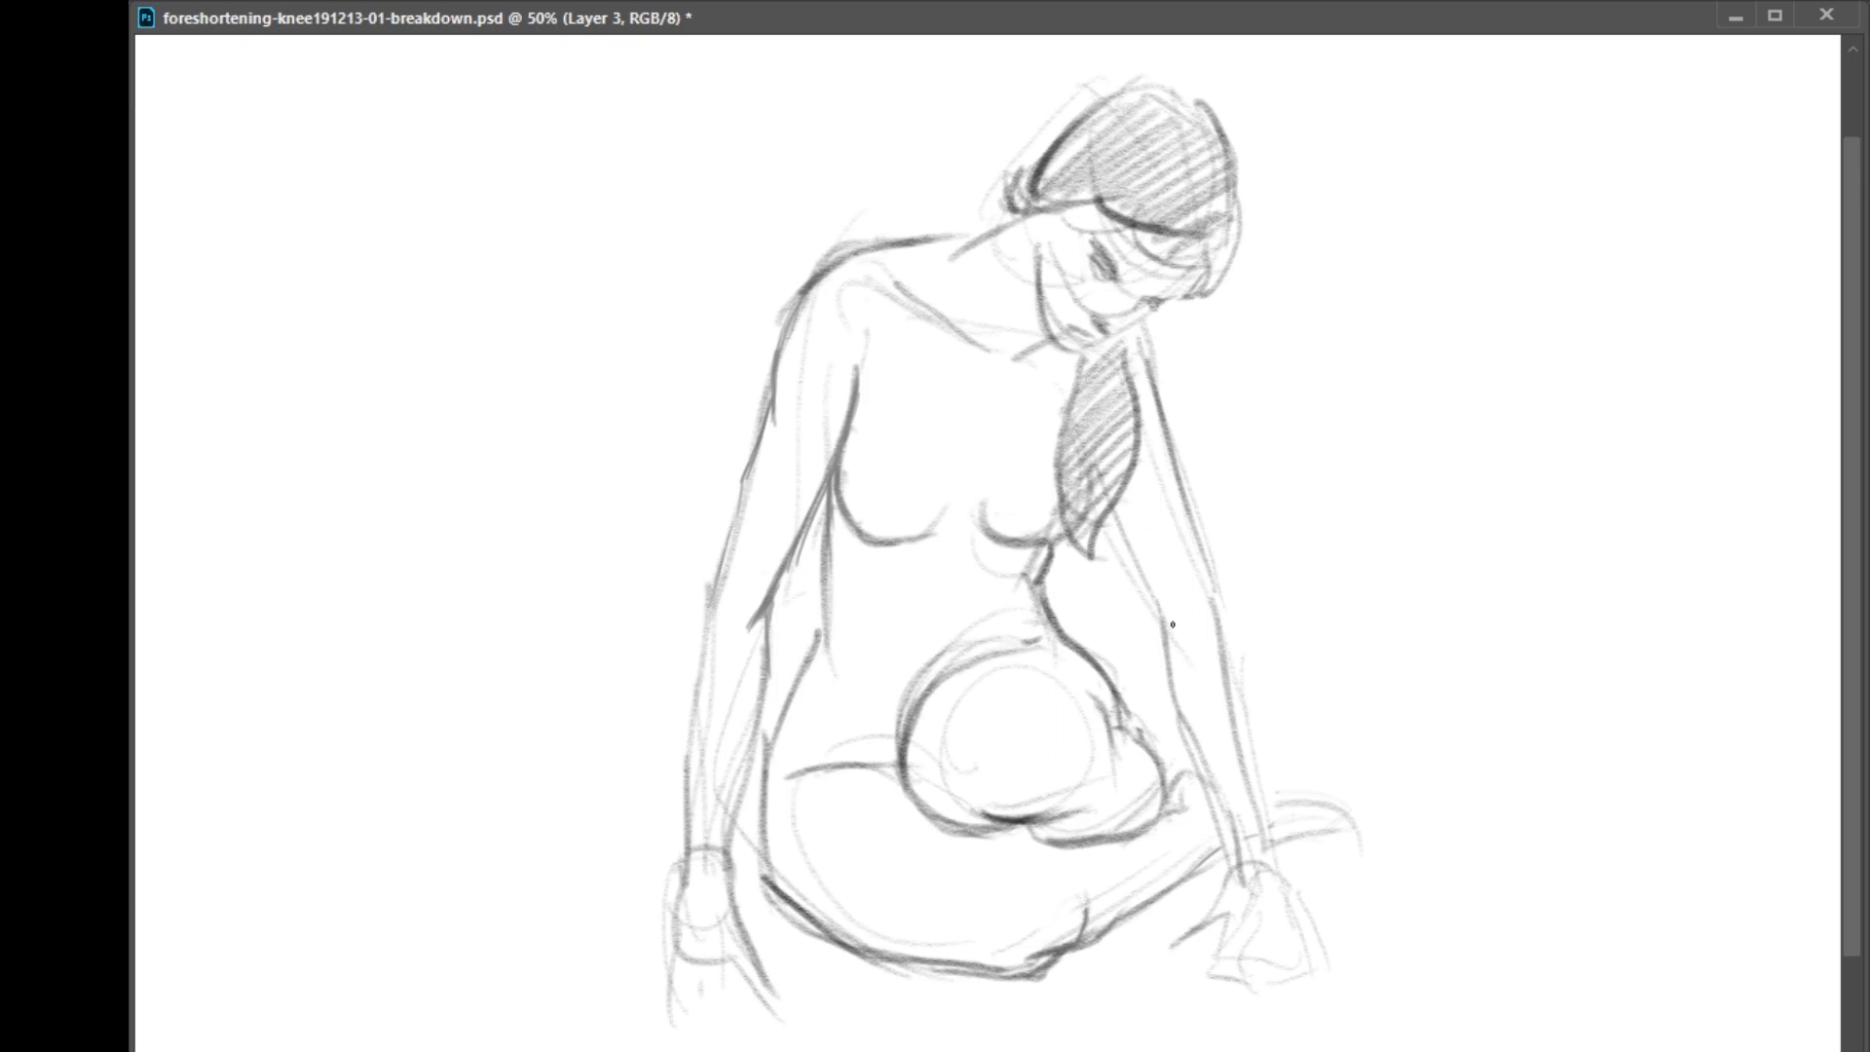
drag(1121, 536, 1159, 604)
drag(1117, 528, 1160, 602)
drag(1014, 329, 1025, 324)
drag(961, 254, 1006, 226)
Begin a small top-view sketch beside the kneeling figure with the head circle, shoulder arc and one arm
mouse_move(414, 218)
mouse_down()
mouse_move(472, 204)
mouse_move(422, 212)
mouse_move(429, 234)
mouse_move(451, 185)
mouse_move(516, 193)
mouse_up()
drag(369, 198, 413, 266)
drag(536, 205, 542, 241)
drag(368, 219, 381, 333)
drag(364, 205, 356, 335)
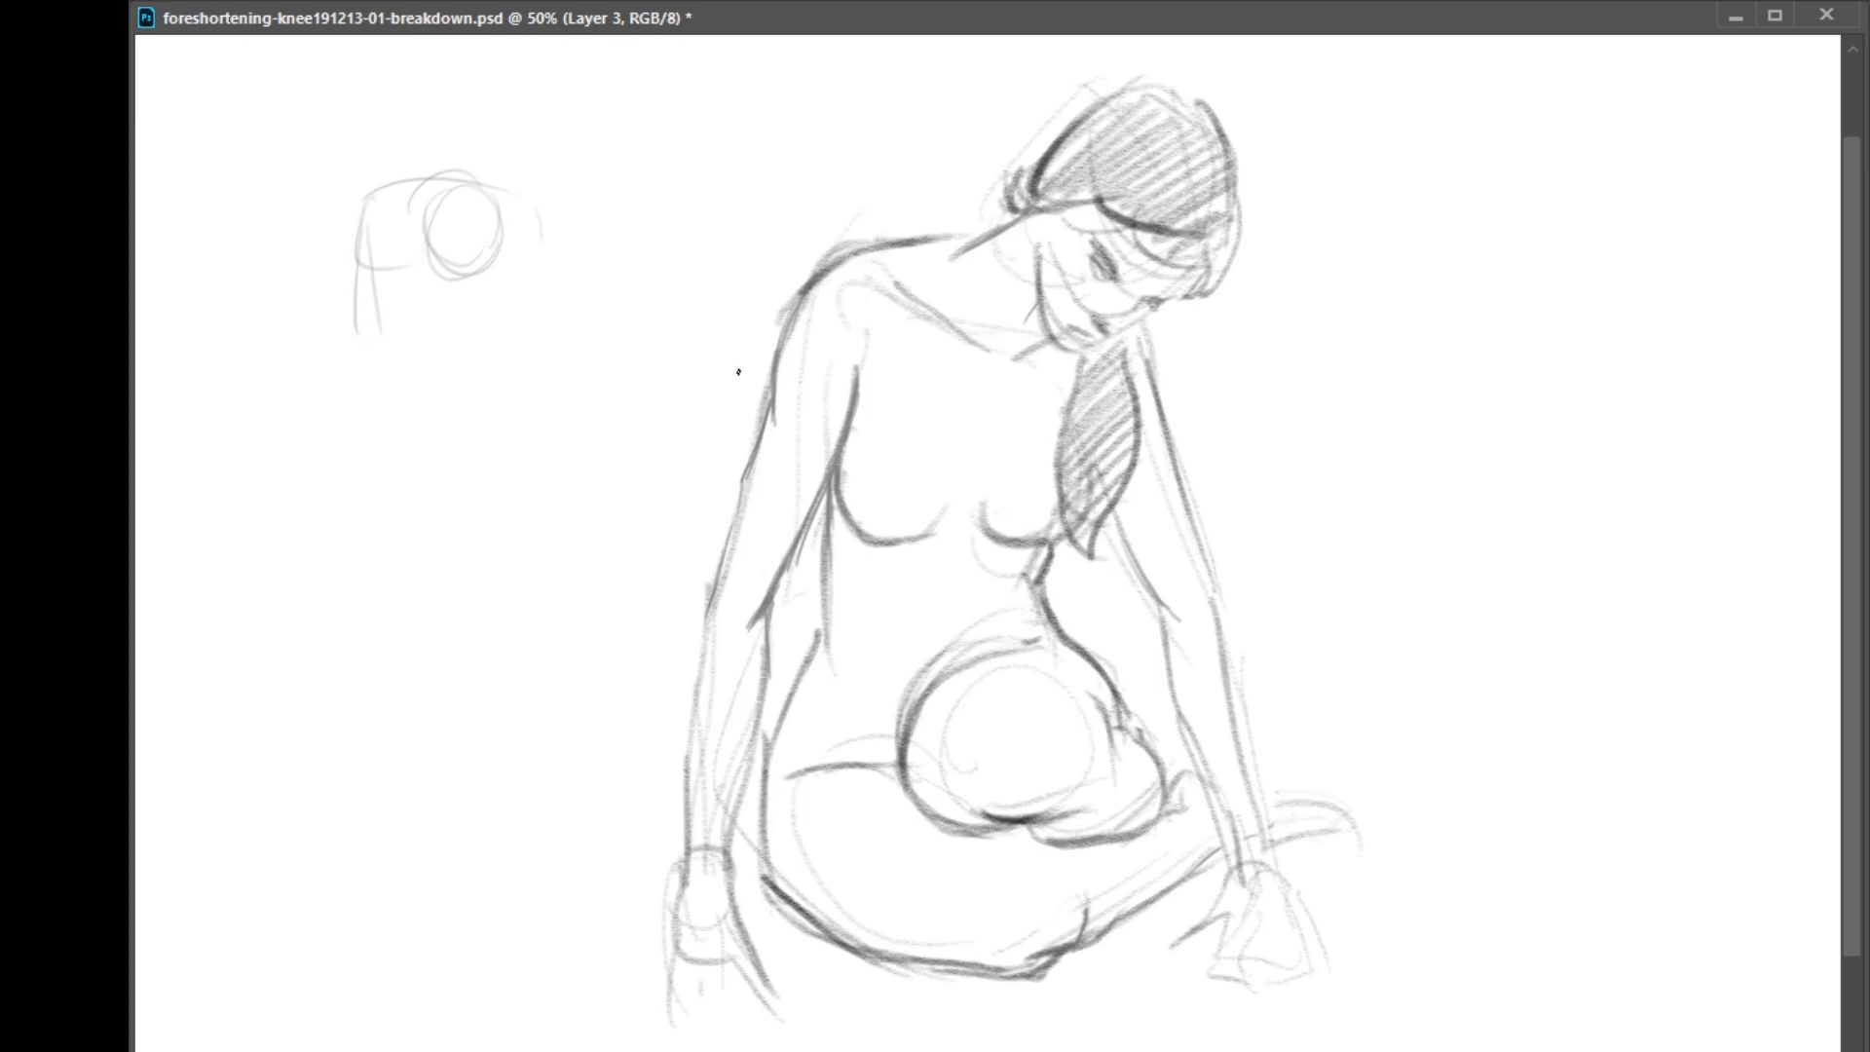
drag(359, 222, 336, 339)
mouse_move(404, 251)
mouse_down()
mouse_move(347, 353)
mouse_move(344, 317)
mouse_move(347, 385)
mouse_move(359, 329)
mouse_move(334, 405)
mouse_up()
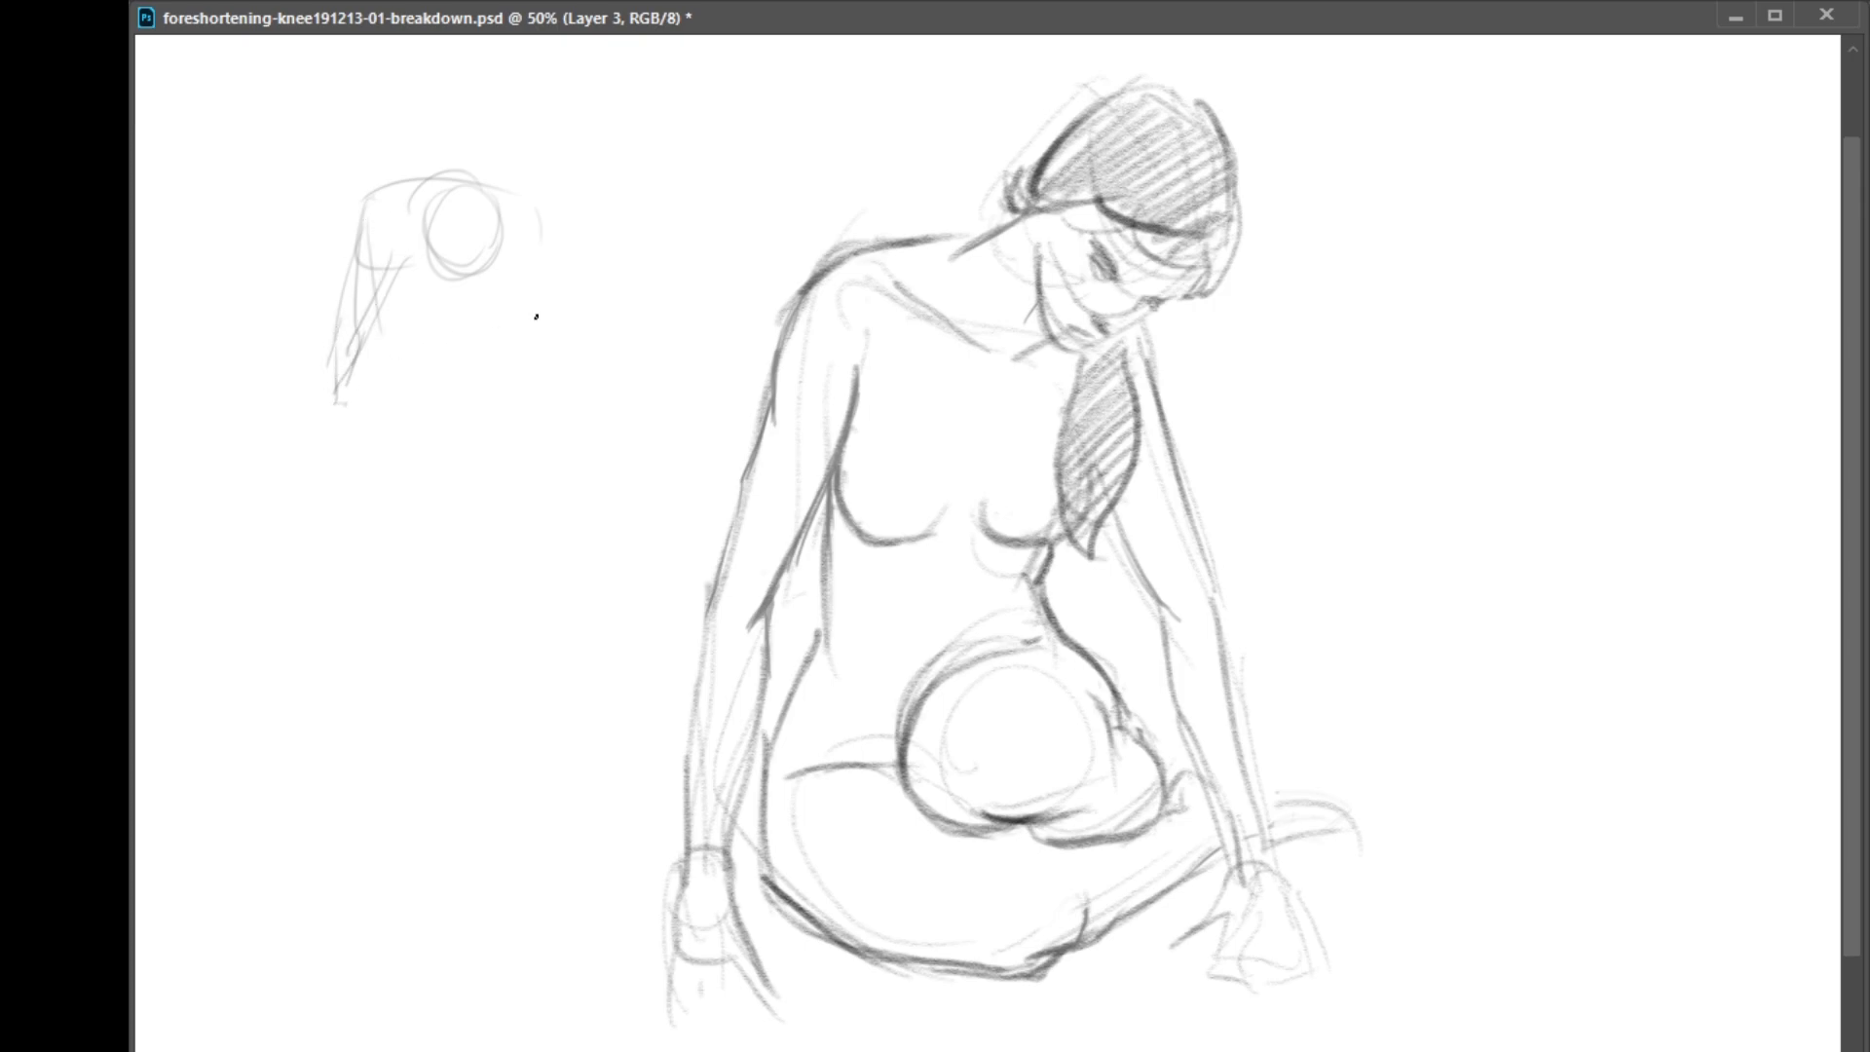
Add the second arm, the chest curve and the raised thigh to the small top-view sketch
drag(518, 259, 551, 364)
drag(539, 230, 547, 350)
mouse_move(496, 253)
mouse_down()
mouse_move(495, 310)
mouse_move(501, 267)
mouse_move(493, 283)
mouse_move(473, 261)
mouse_move(431, 306)
mouse_move(421, 395)
mouse_move(482, 385)
mouse_up()
mouse_move(521, 315)
mouse_down()
mouse_move(471, 413)
mouse_move(517, 378)
mouse_move(488, 409)
mouse_up()
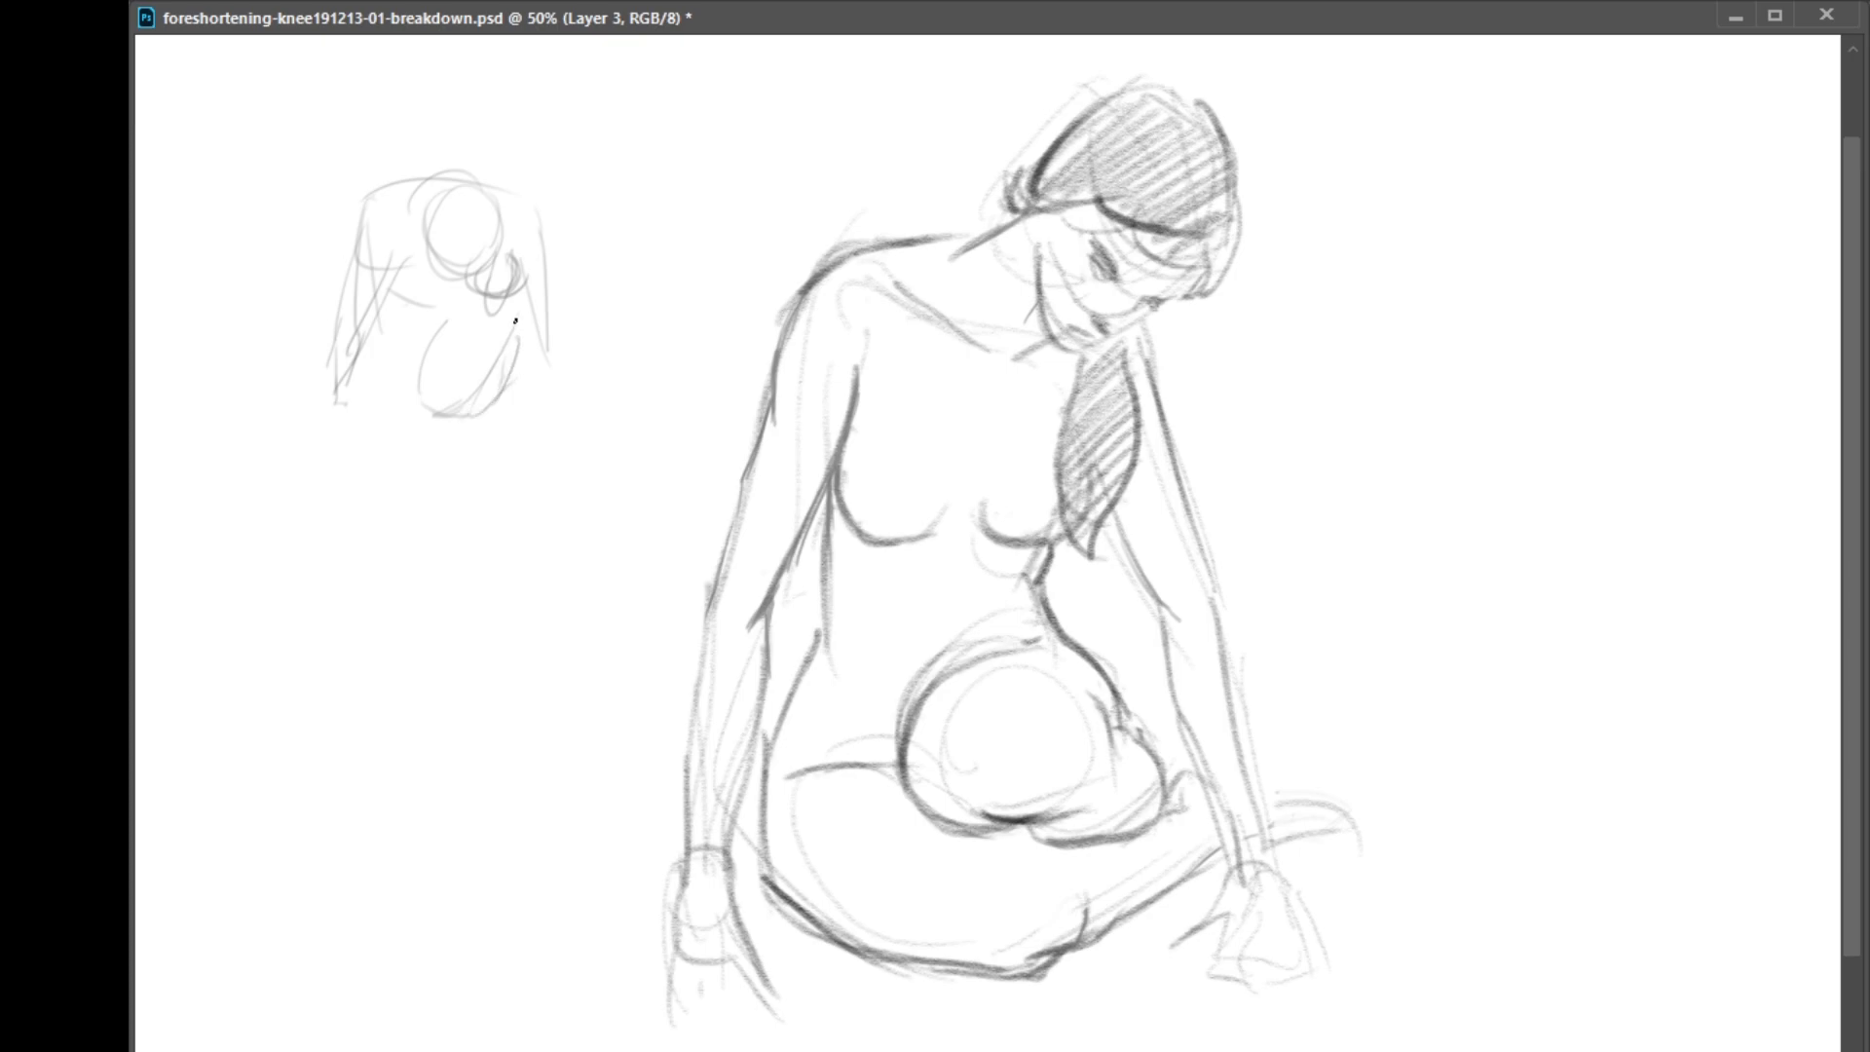
Complete the small top-view sketch with the folded legs' outline, the second forearm, the foot and a hand
mouse_move(396, 298)
mouse_down()
mouse_move(405, 382)
mouse_move(383, 364)
mouse_move(444, 438)
mouse_move(547, 354)
mouse_up()
drag(515, 275, 546, 329)
mouse_move(535, 232)
mouse_down()
mouse_move(571, 328)
mouse_move(560, 381)
mouse_move(535, 304)
mouse_move(568, 339)
mouse_move(547, 383)
mouse_up()
drag(571, 337, 552, 420)
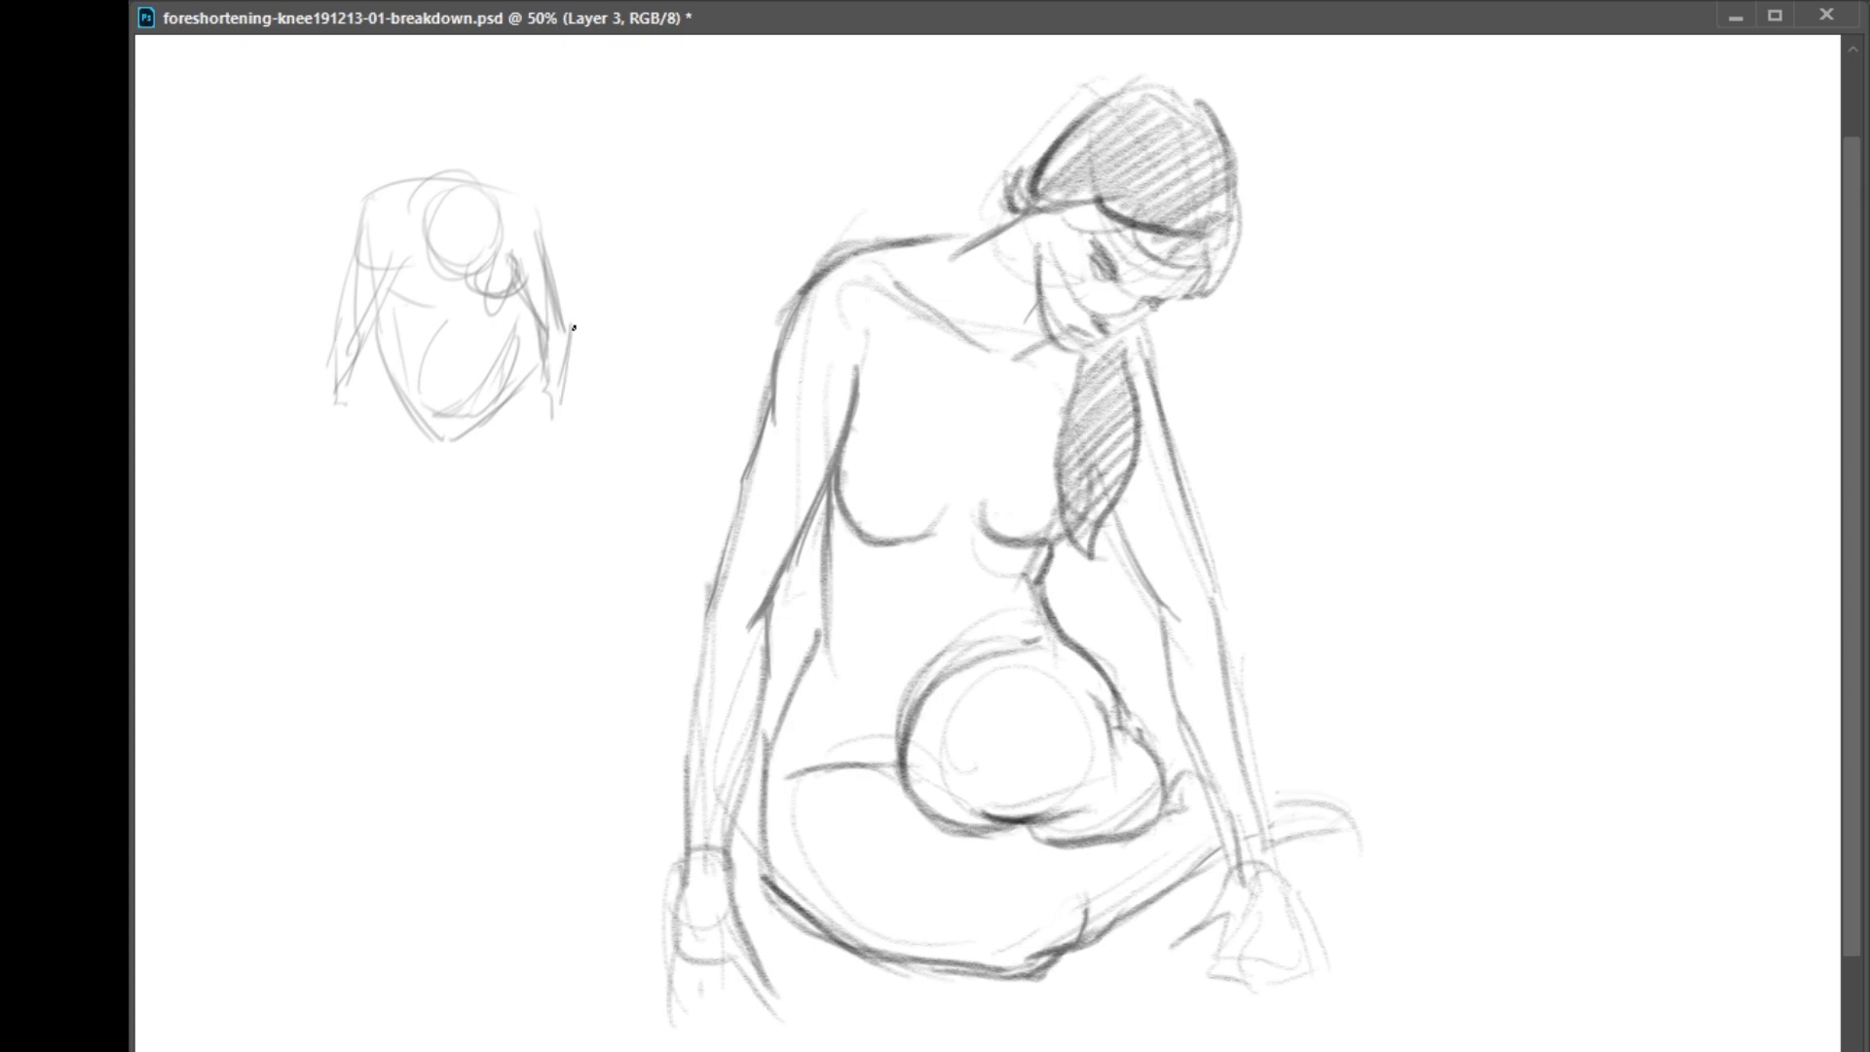
drag(575, 341, 628, 302)
mouse_move(438, 193)
mouse_down()
mouse_move(429, 231)
mouse_move(436, 184)
mouse_move(502, 188)
mouse_move(498, 257)
mouse_move(440, 257)
mouse_move(471, 276)
mouse_move(436, 231)
mouse_move(446, 198)
mouse_move(427, 250)
mouse_move(504, 225)
mouse_move(473, 275)
mouse_move(508, 252)
mouse_up()
drag(344, 388, 346, 419)
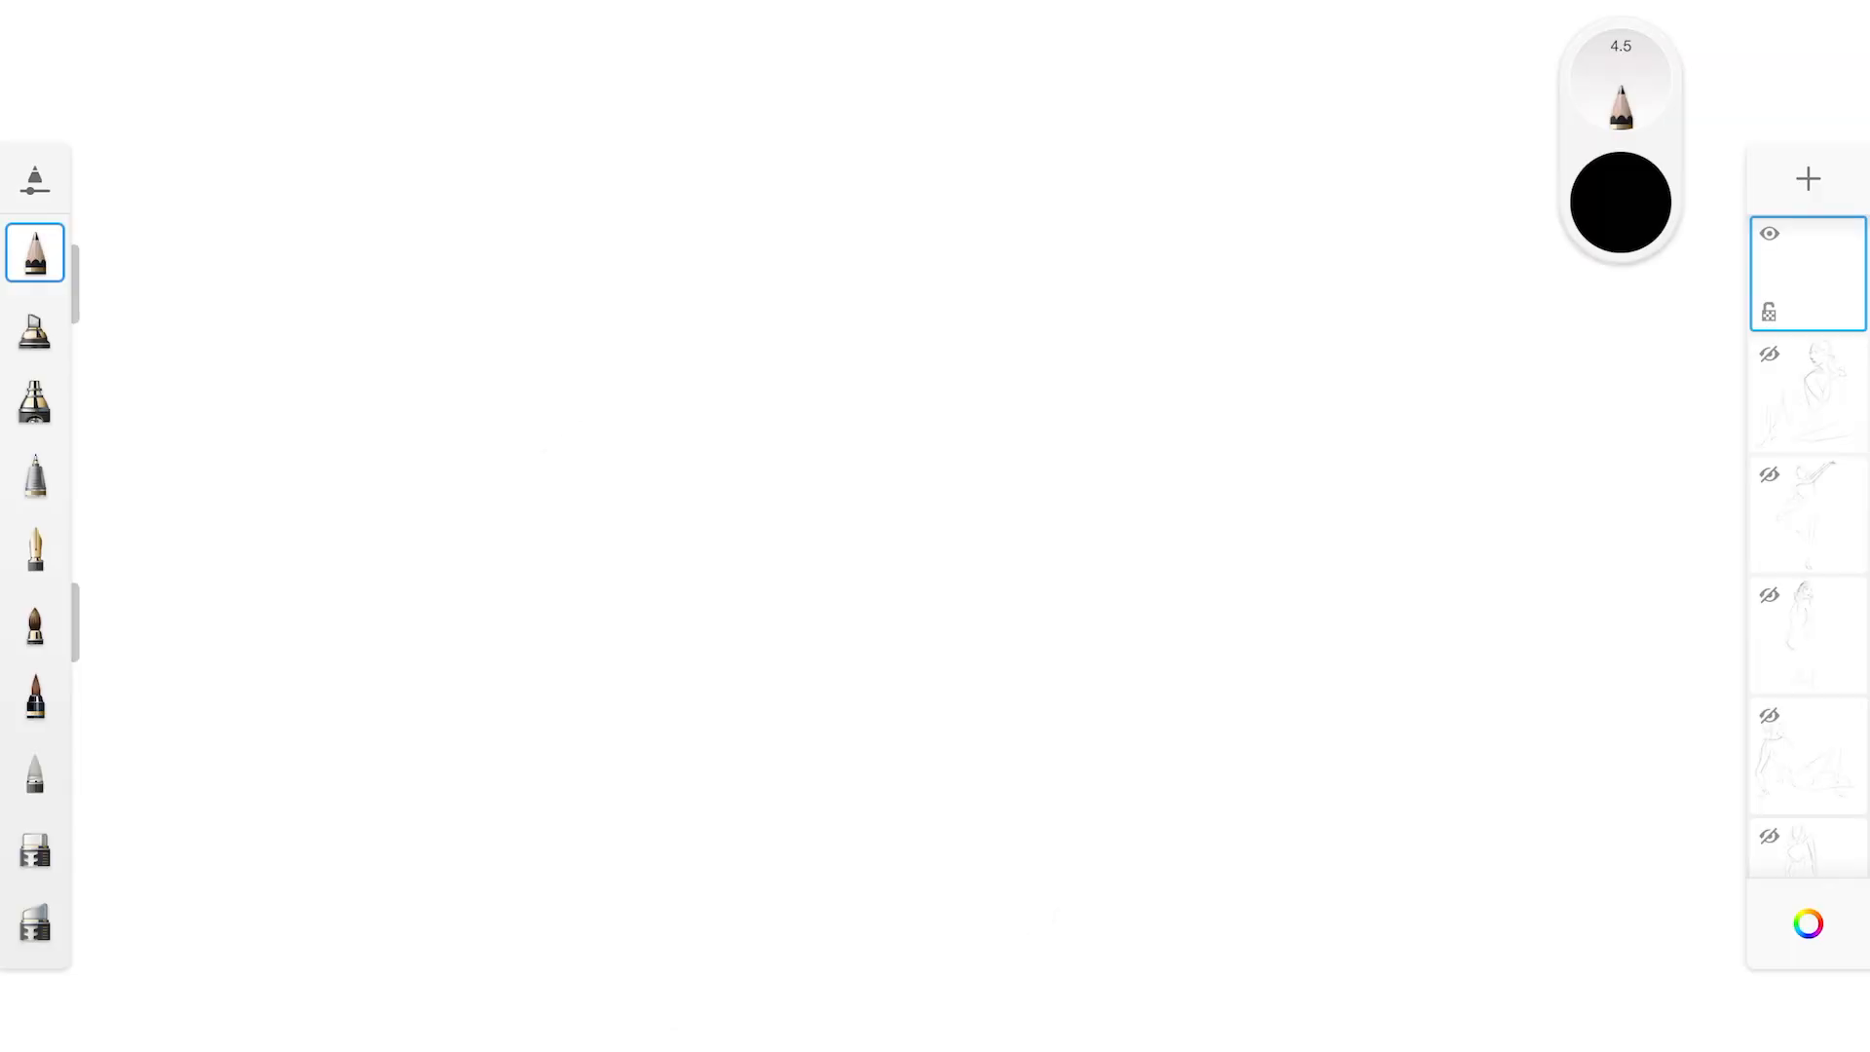
Switch to Sketchbook and rough in a crouching figure's torso, hip circle and foreshortened thigh in pencil
mouse_move(535, 459)
mouse_down()
mouse_move(773, 340)
mouse_move(800, 358)
mouse_move(699, 579)
mouse_move(900, 552)
mouse_up()
mouse_move(791, 364)
mouse_down()
mouse_move(944, 492)
mouse_move(823, 575)
mouse_move(930, 507)
mouse_up()
drag(974, 516, 1076, 641)
mouse_move(823, 763)
mouse_down()
mouse_move(731, 718)
mouse_move(925, 549)
mouse_up()
drag(740, 658, 844, 809)
drag(1021, 692, 882, 775)
mouse_move(916, 573)
mouse_down()
mouse_move(1058, 600)
mouse_move(1013, 764)
mouse_up()
Sketch the folded lower leg and foot beneath the foreshortened thigh
mouse_move(780, 748)
mouse_down()
mouse_move(776, 828)
mouse_move(962, 864)
mouse_up()
drag(937, 779, 1021, 909)
drag(933, 850, 1009, 973)
drag(1050, 864, 1034, 935)
drag(824, 756, 977, 779)
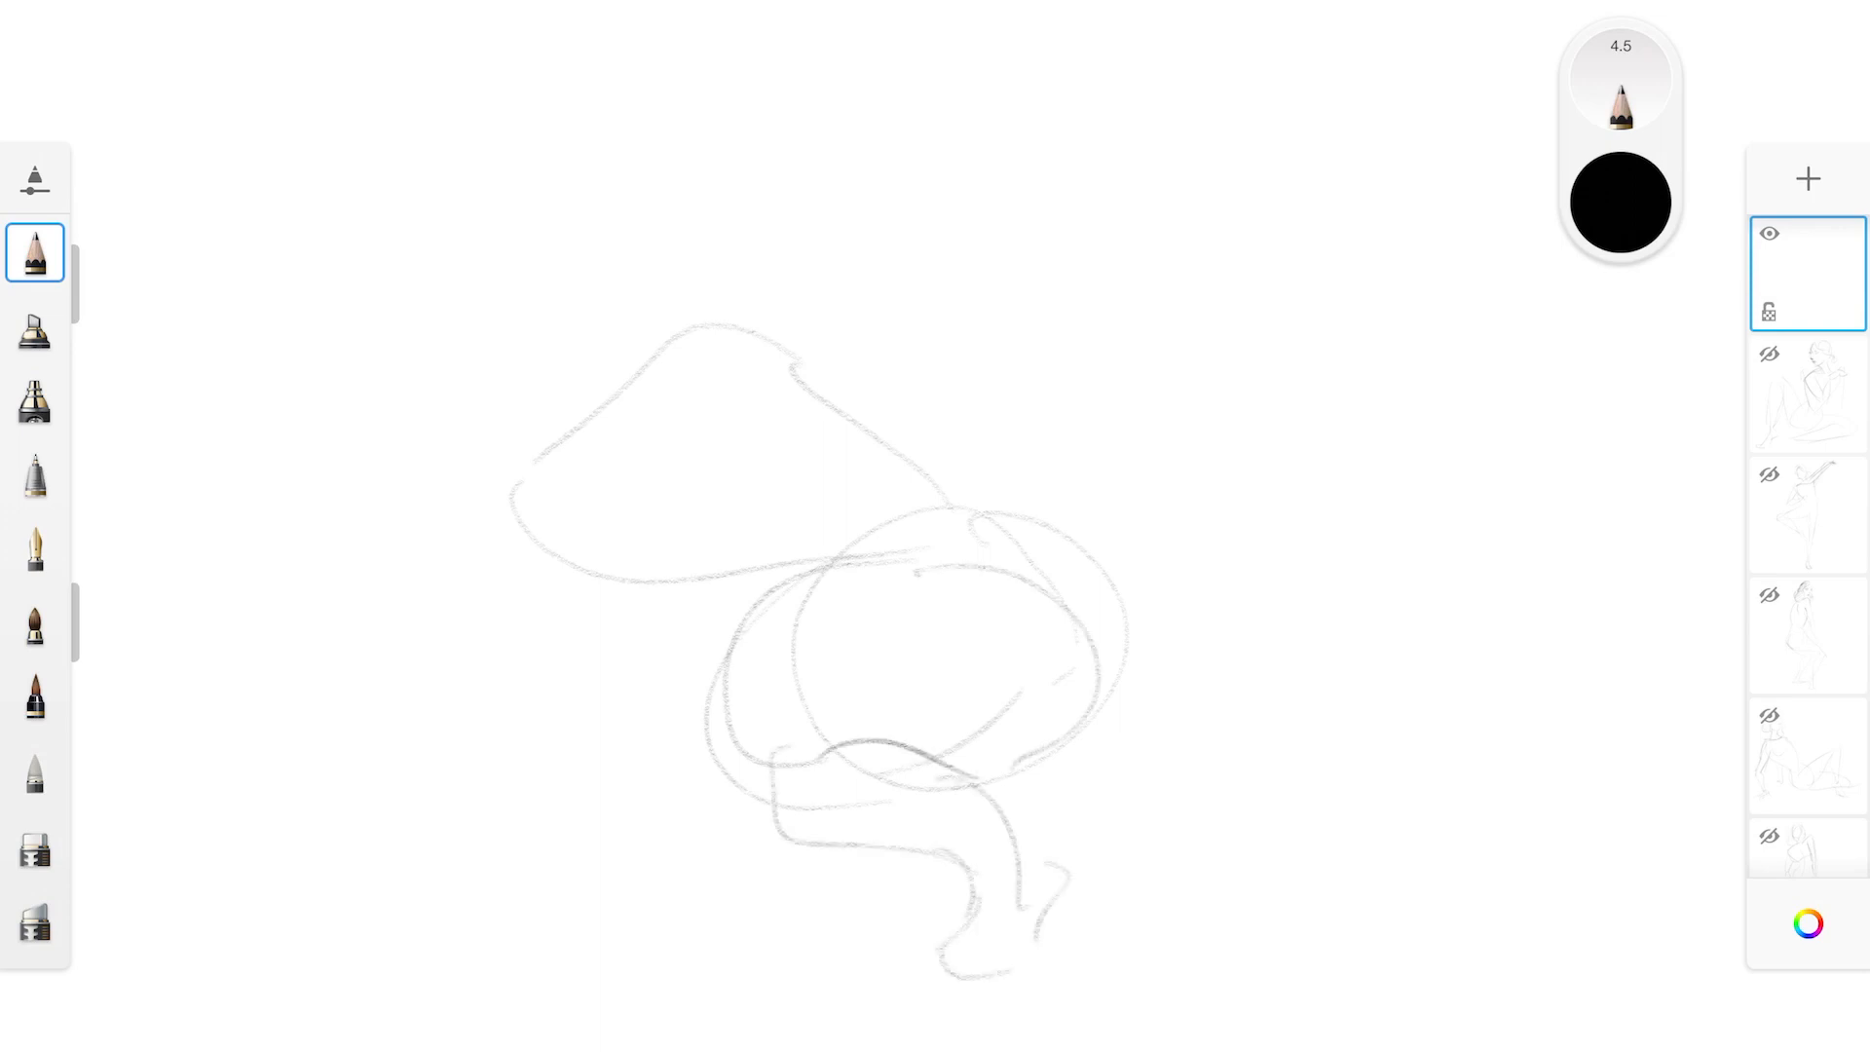
Darken the front of the bent knee and draw the two long edges of the extended leg
mouse_move(732, 645)
mouse_down()
mouse_move(750, 797)
mouse_move(818, 830)
mouse_up()
drag(628, 693, 699, 660)
drag(243, 806, 693, 665)
drag(198, 861, 687, 819)
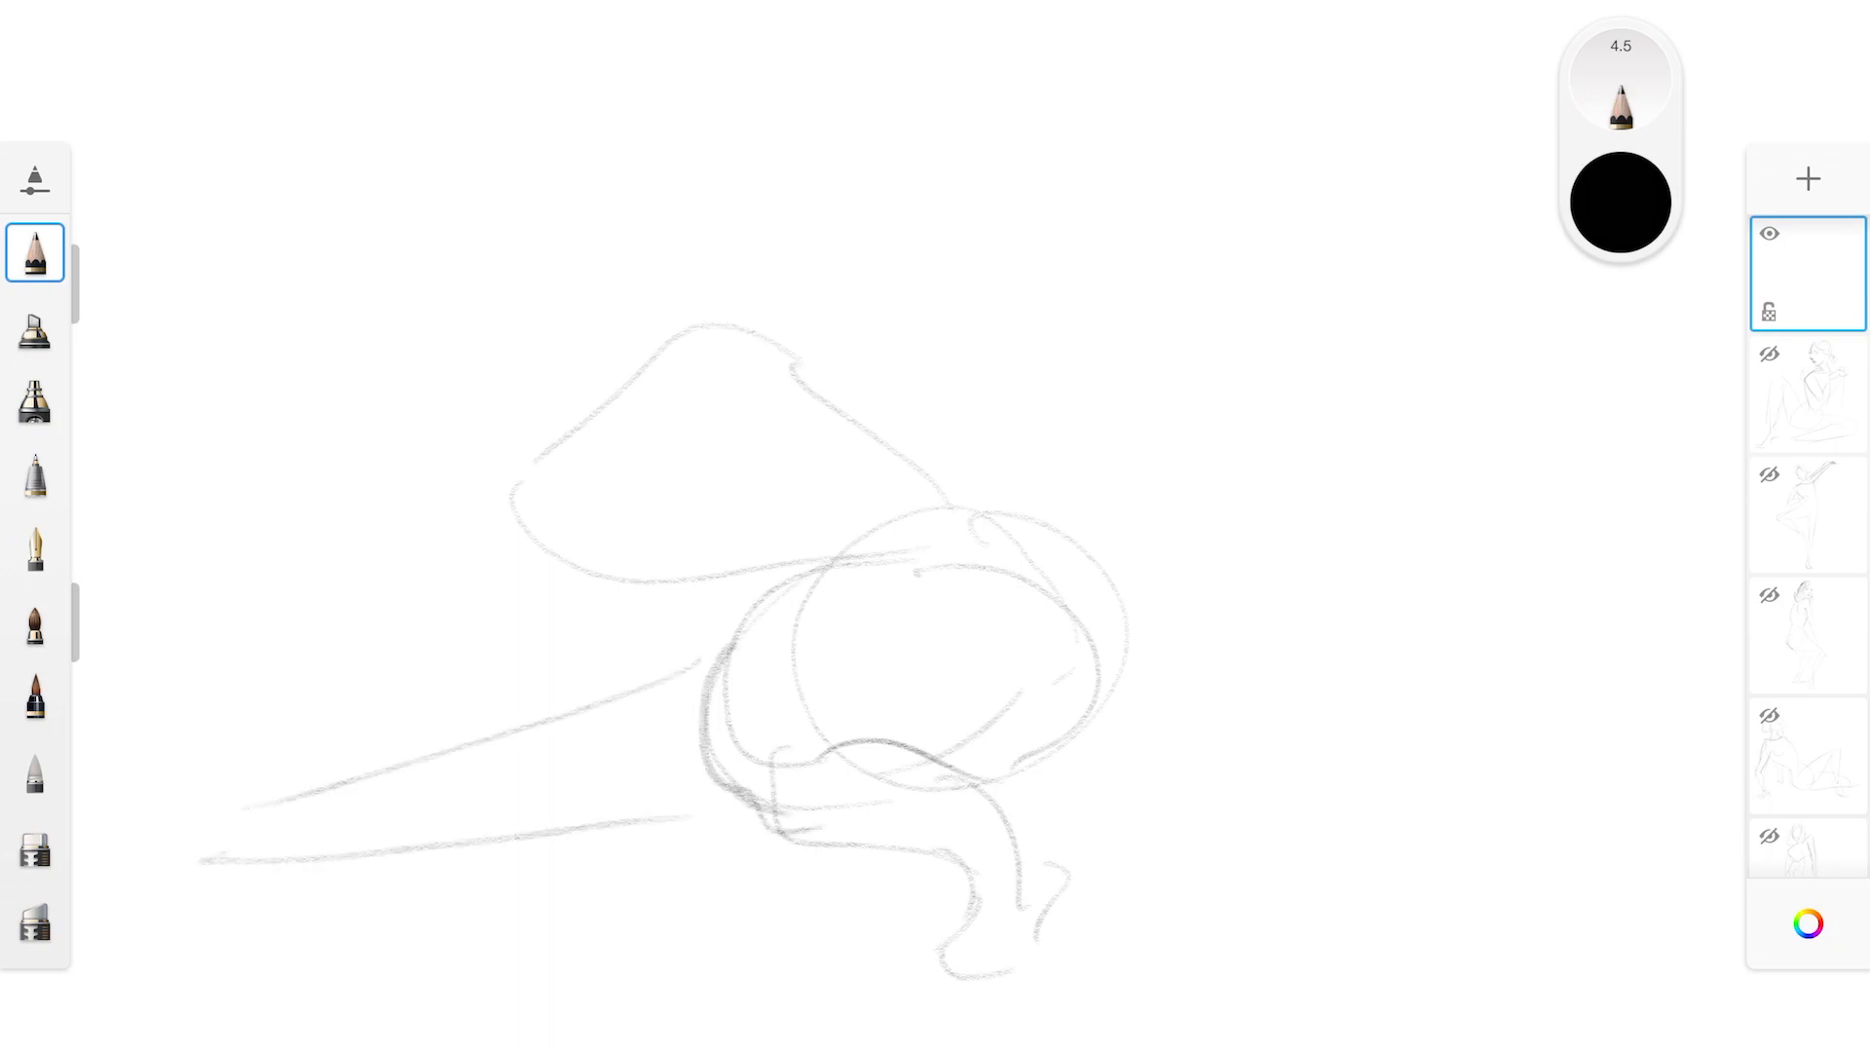
Sketch the chest curve and the outstretched arm with its hand and fingers
mouse_move(526, 531)
mouse_down()
mouse_move(638, 602)
mouse_move(820, 468)
mouse_up()
drag(731, 331, 1076, 304)
mouse_move(833, 398)
mouse_down()
mouse_move(1058, 353)
mouse_move(1134, 358)
mouse_move(1181, 321)
mouse_up()
drag(1023, 316, 1247, 292)
mouse_move(1174, 322)
mouse_down()
mouse_move(1243, 322)
mouse_move(1229, 347)
mouse_move(1257, 327)
mouse_move(1313, 337)
mouse_move(1284, 332)
mouse_up()
drag(1251, 299, 1317, 261)
drag(1150, 343, 1228, 329)
Draw the head with its face guidelines and add the neck lines down to the shoulders
mouse_move(531, 323)
mouse_down()
mouse_move(513, 184)
mouse_move(496, 278)
mouse_up()
drag(499, 163, 563, 372)
mouse_move(595, 211)
mouse_down()
mouse_move(502, 265)
mouse_move(582, 262)
mouse_up()
drag(526, 143, 577, 341)
drag(549, 378, 608, 459)
drag(614, 333, 656, 391)
Draw the supporting arm from shoulder to ground with its splayed hand
drag(517, 498, 561, 704)
drag(583, 558, 625, 796)
mouse_move(518, 532)
mouse_down()
mouse_move(573, 737)
mouse_move(362, 917)
mouse_up()
mouse_move(569, 805)
mouse_down()
mouse_move(280, 937)
mouse_move(380, 939)
mouse_move(397, 969)
mouse_move(322, 960)
mouse_move(360, 949)
mouse_move(231, 986)
mouse_up()
drag(325, 950, 269, 961)
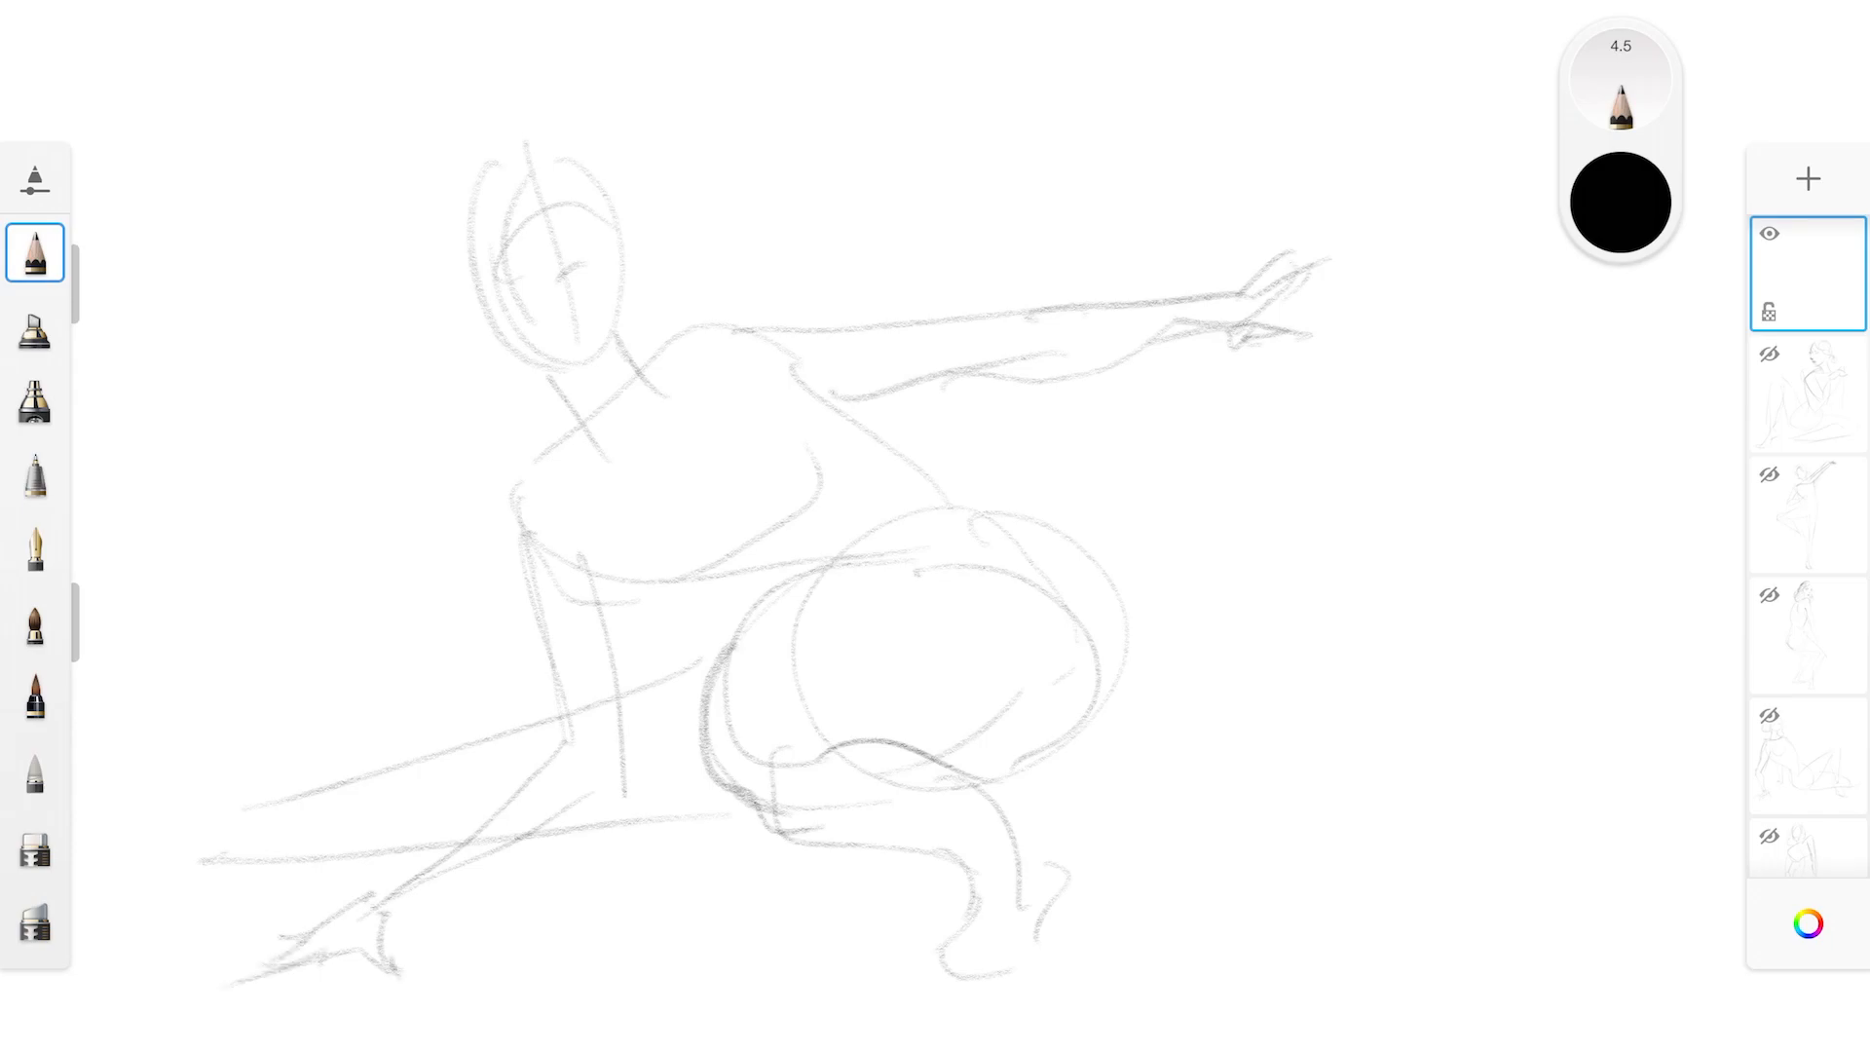
Sketch the hair outline, hairline and facial features on the crouching figure's head and mark the heel of the bent leg
drag(1019, 856, 1050, 943)
mouse_move(513, 151)
mouse_down()
mouse_move(472, 246)
mouse_move(616, 206)
mouse_move(622, 185)
mouse_move(641, 276)
mouse_up()
mouse_move(453, 270)
mouse_down()
mouse_move(479, 310)
mouse_move(534, 230)
mouse_move(598, 218)
mouse_move(578, 275)
mouse_move(552, 287)
mouse_move(583, 278)
mouse_move(534, 221)
mouse_up()
mouse_move(549, 318)
mouse_down()
mouse_move(587, 304)
mouse_move(567, 307)
mouse_up()
drag(504, 126, 452, 198)
Draw the long ponytail hanging from behind the neck over the shoulder, with a tie at its top
mouse_move(481, 347)
mouse_down()
mouse_move(503, 410)
mouse_move(466, 545)
mouse_up()
drag(528, 397, 531, 638)
drag(531, 638, 443, 570)
drag(492, 458, 479, 545)
drag(505, 385, 546, 397)
drag(516, 365, 536, 381)
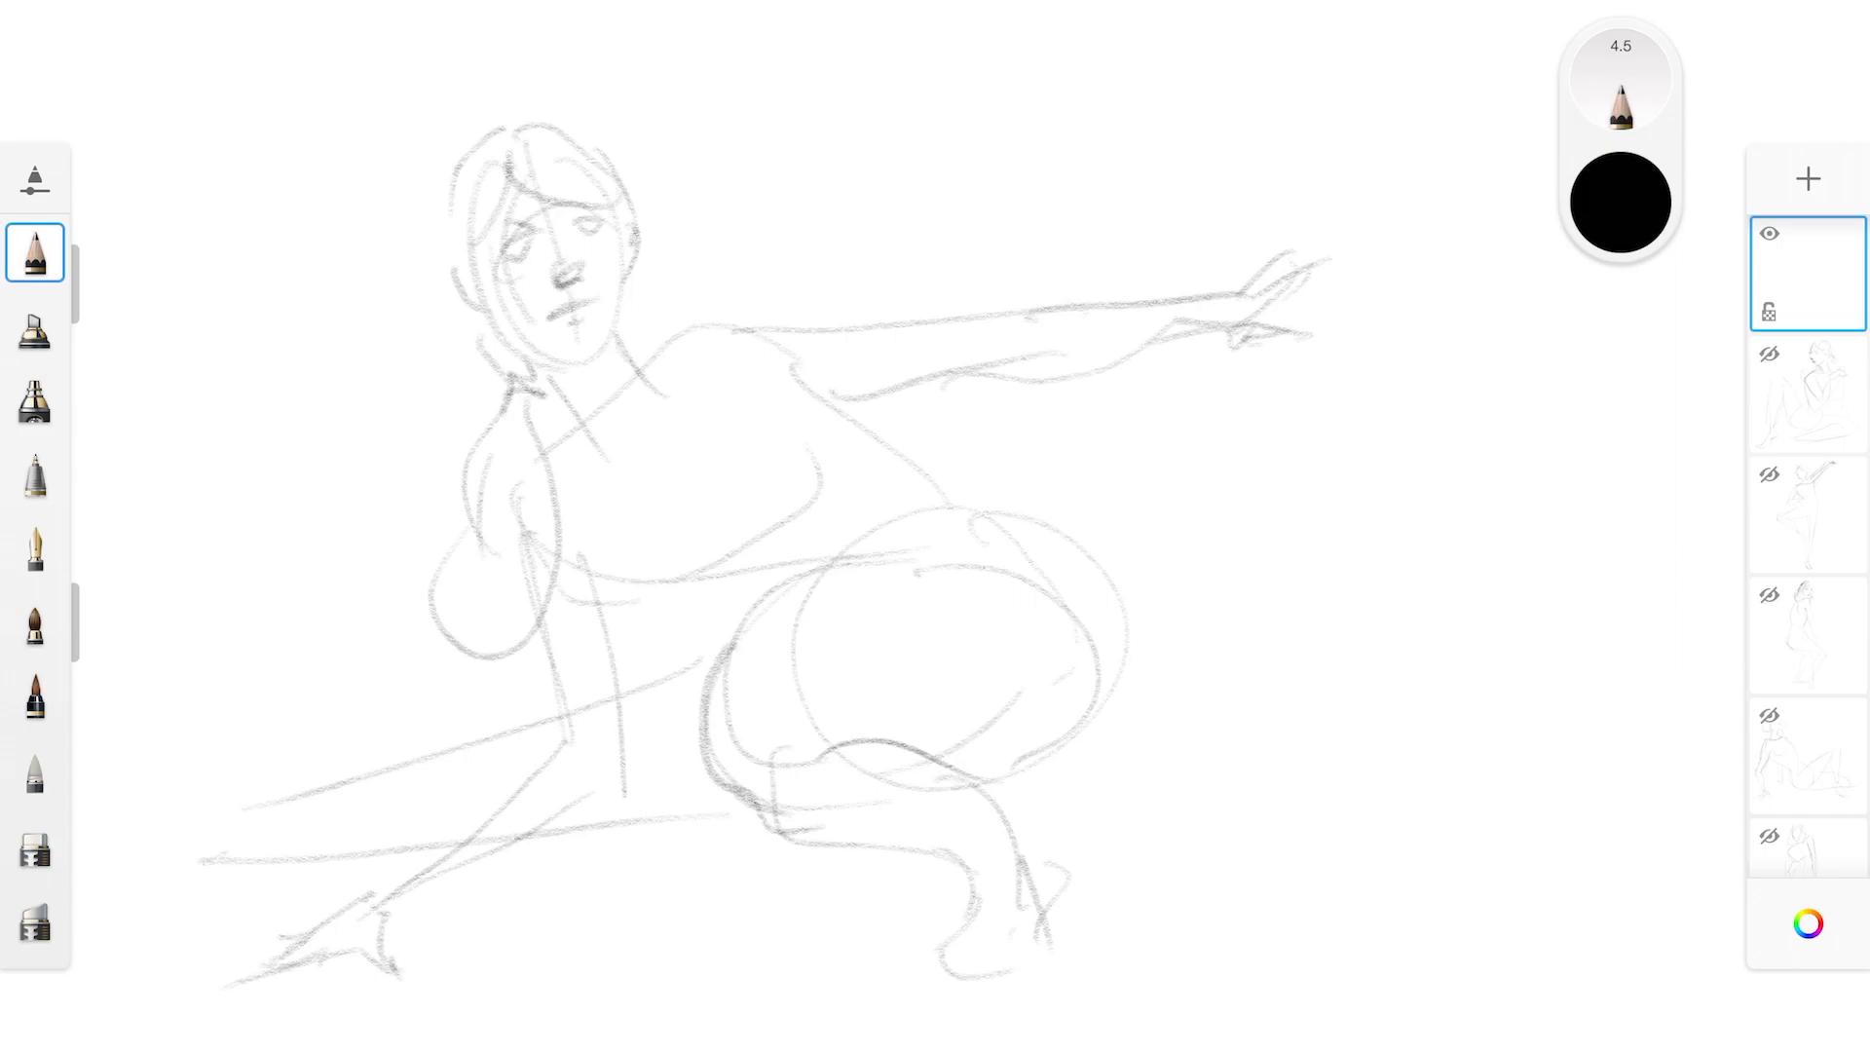
Shade the hair on top of the head with short hatching strokes and reinforce the cheek and jaw line
drag(526, 117, 444, 234)
drag(507, 175, 455, 245)
mouse_move(563, 113)
mouse_down()
mouse_move(597, 146)
mouse_move(565, 182)
mouse_up()
drag(561, 161, 589, 195)
drag(584, 163, 616, 193)
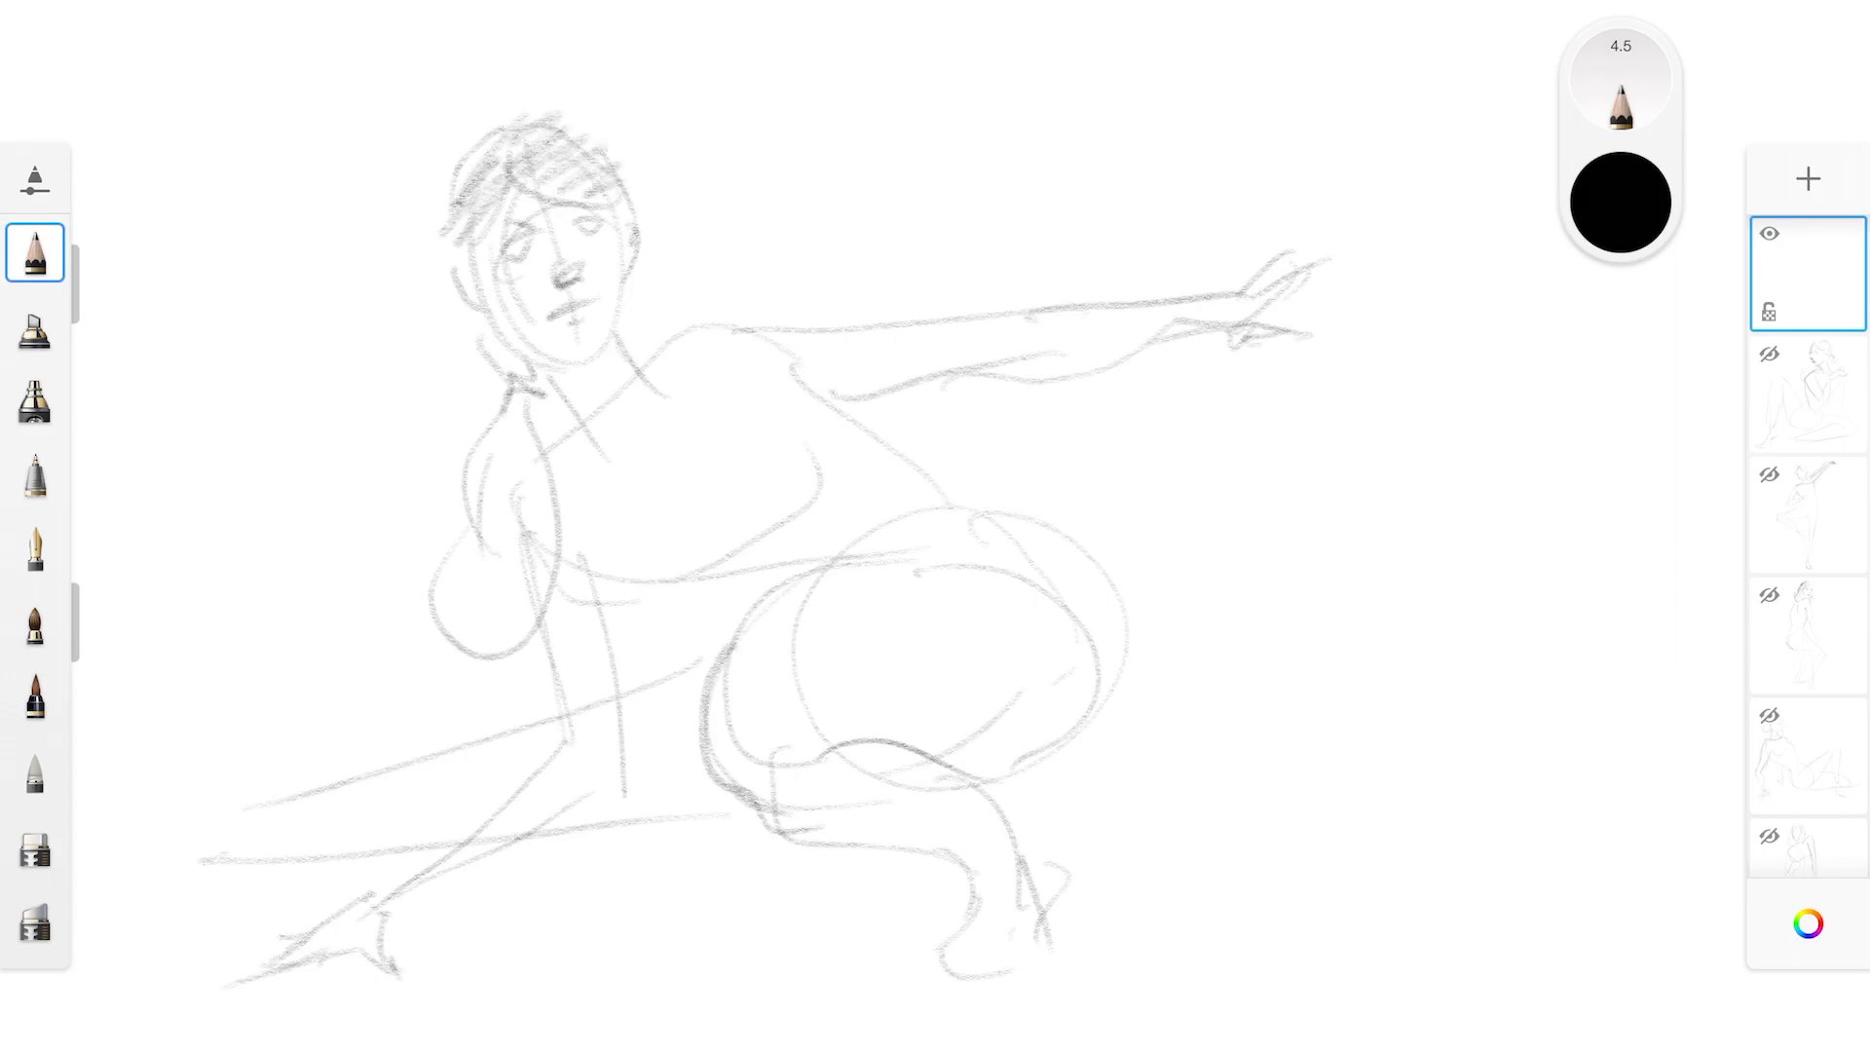
mouse_move(464, 253)
mouse_down()
mouse_move(507, 349)
mouse_move(542, 358)
mouse_up()
Darken the top, underside and outer hip curve of the bent thigh, and firm up the armpit and supporting forearm
drag(710, 732, 896, 563)
mouse_move(752, 612)
mouse_down()
mouse_move(785, 588)
mouse_move(1031, 584)
mouse_up()
mouse_move(823, 755)
mouse_down()
mouse_move(1023, 778)
mouse_move(1132, 604)
mouse_up()
drag(821, 396, 875, 440)
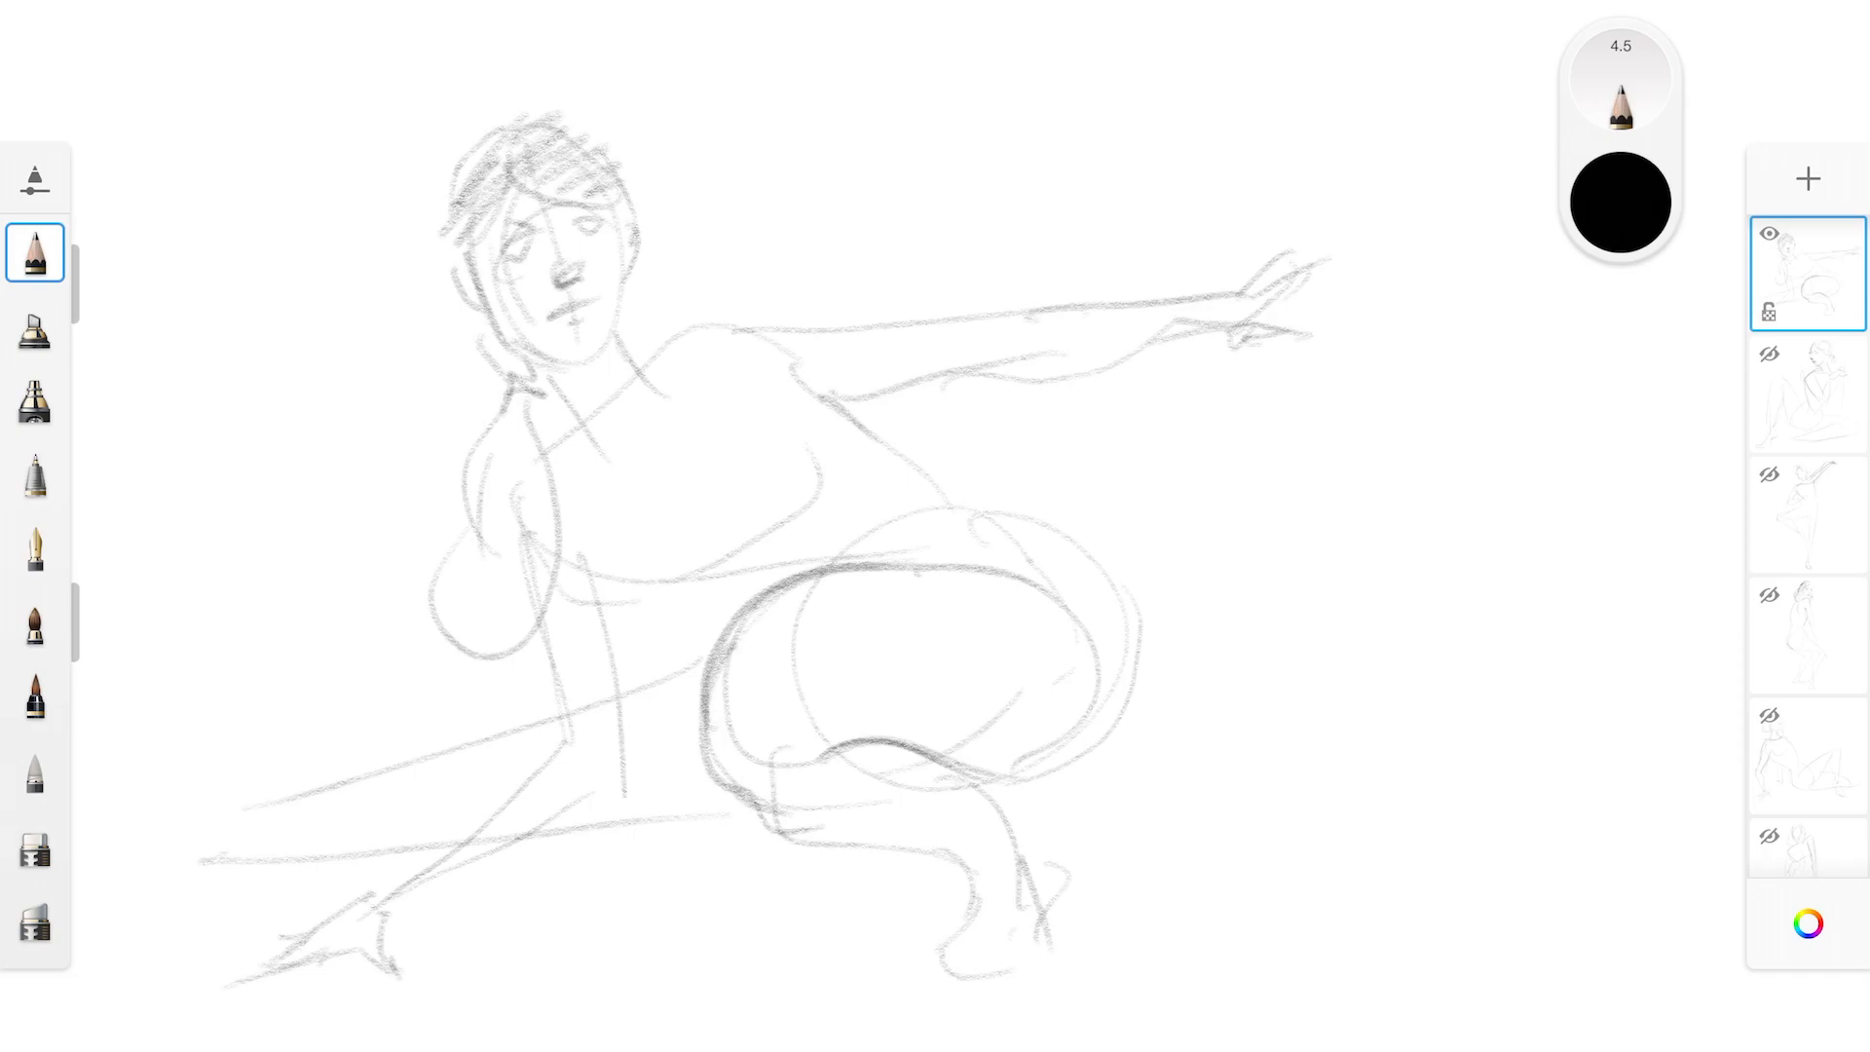
drag(597, 567, 645, 583)
mouse_move(553, 757)
mouse_down()
mouse_move(368, 900)
mouse_move(432, 895)
mouse_move(582, 825)
mouse_up()
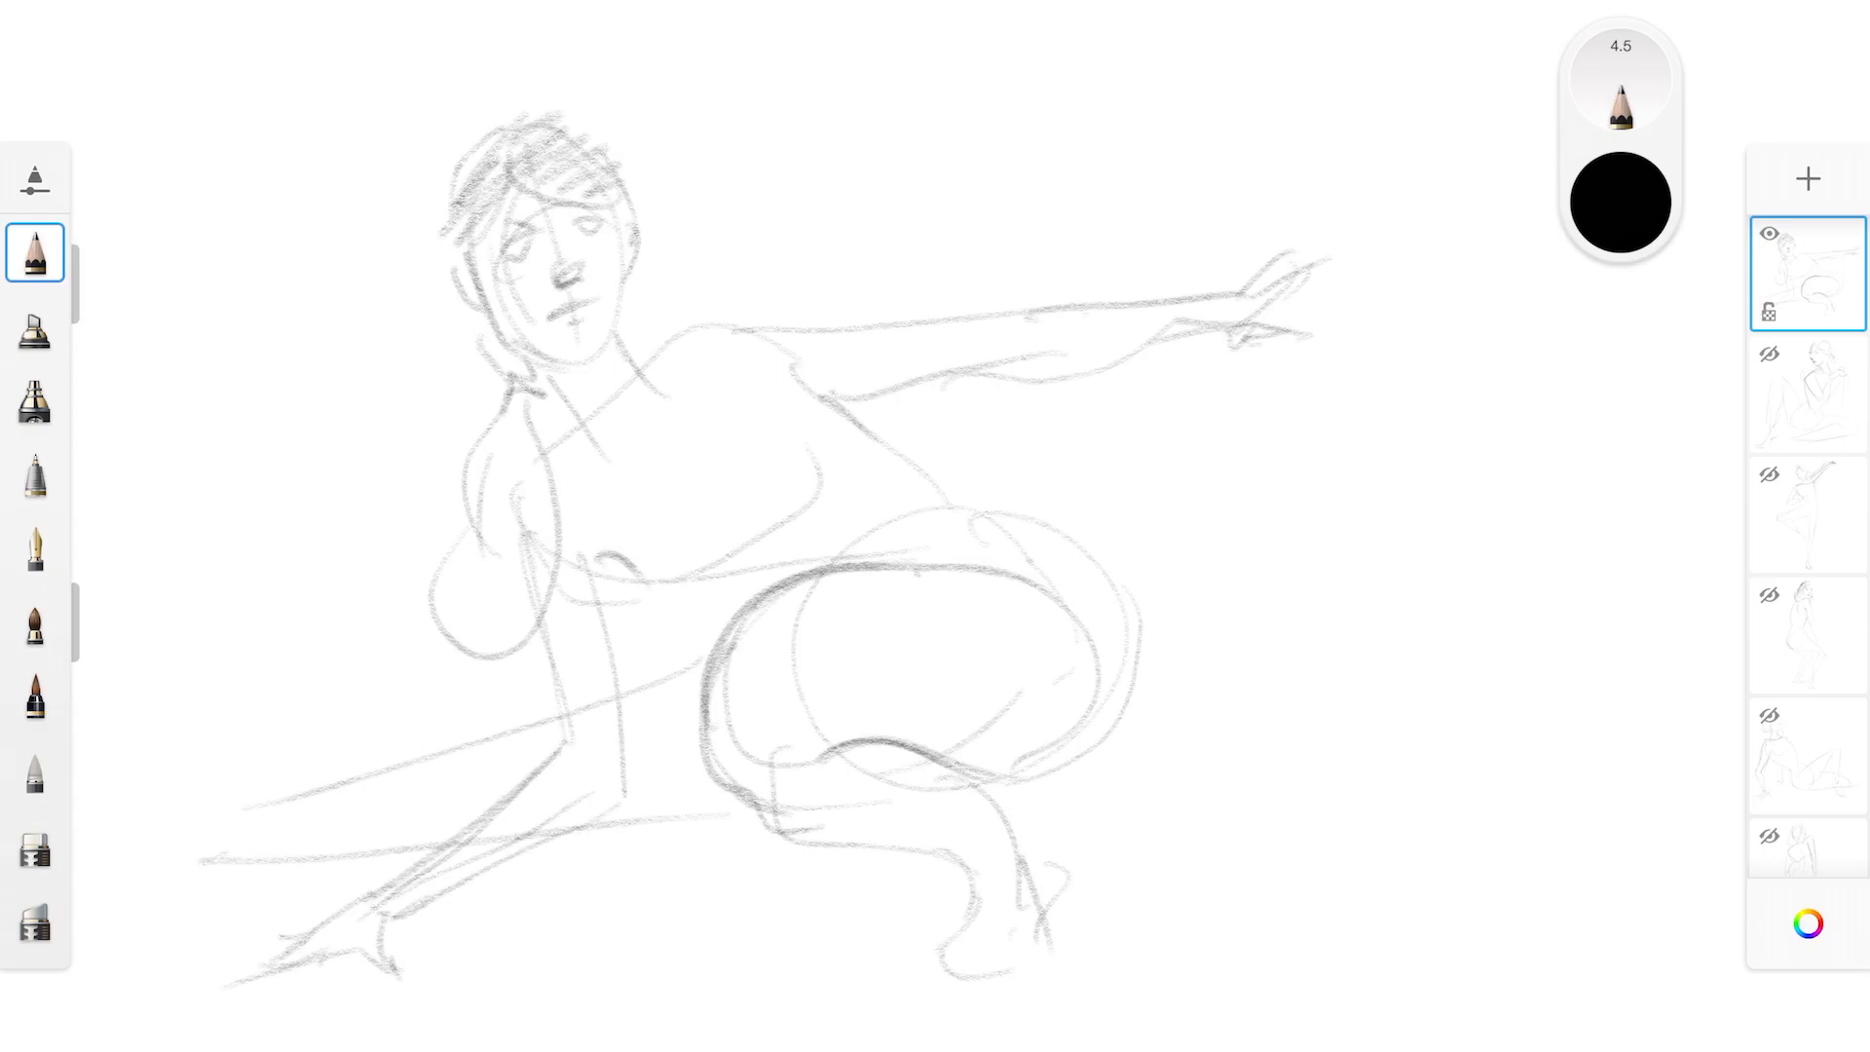
Define the lower chest contour, armpit fold, neck lines and shoulder slope on the crouching figure's torso
mouse_move(593, 552)
mouse_down()
mouse_move(651, 591)
mouse_move(746, 569)
mouse_up()
drag(832, 390, 824, 440)
drag(690, 355, 648, 469)
drag(544, 449, 583, 407)
drag(635, 346, 727, 330)
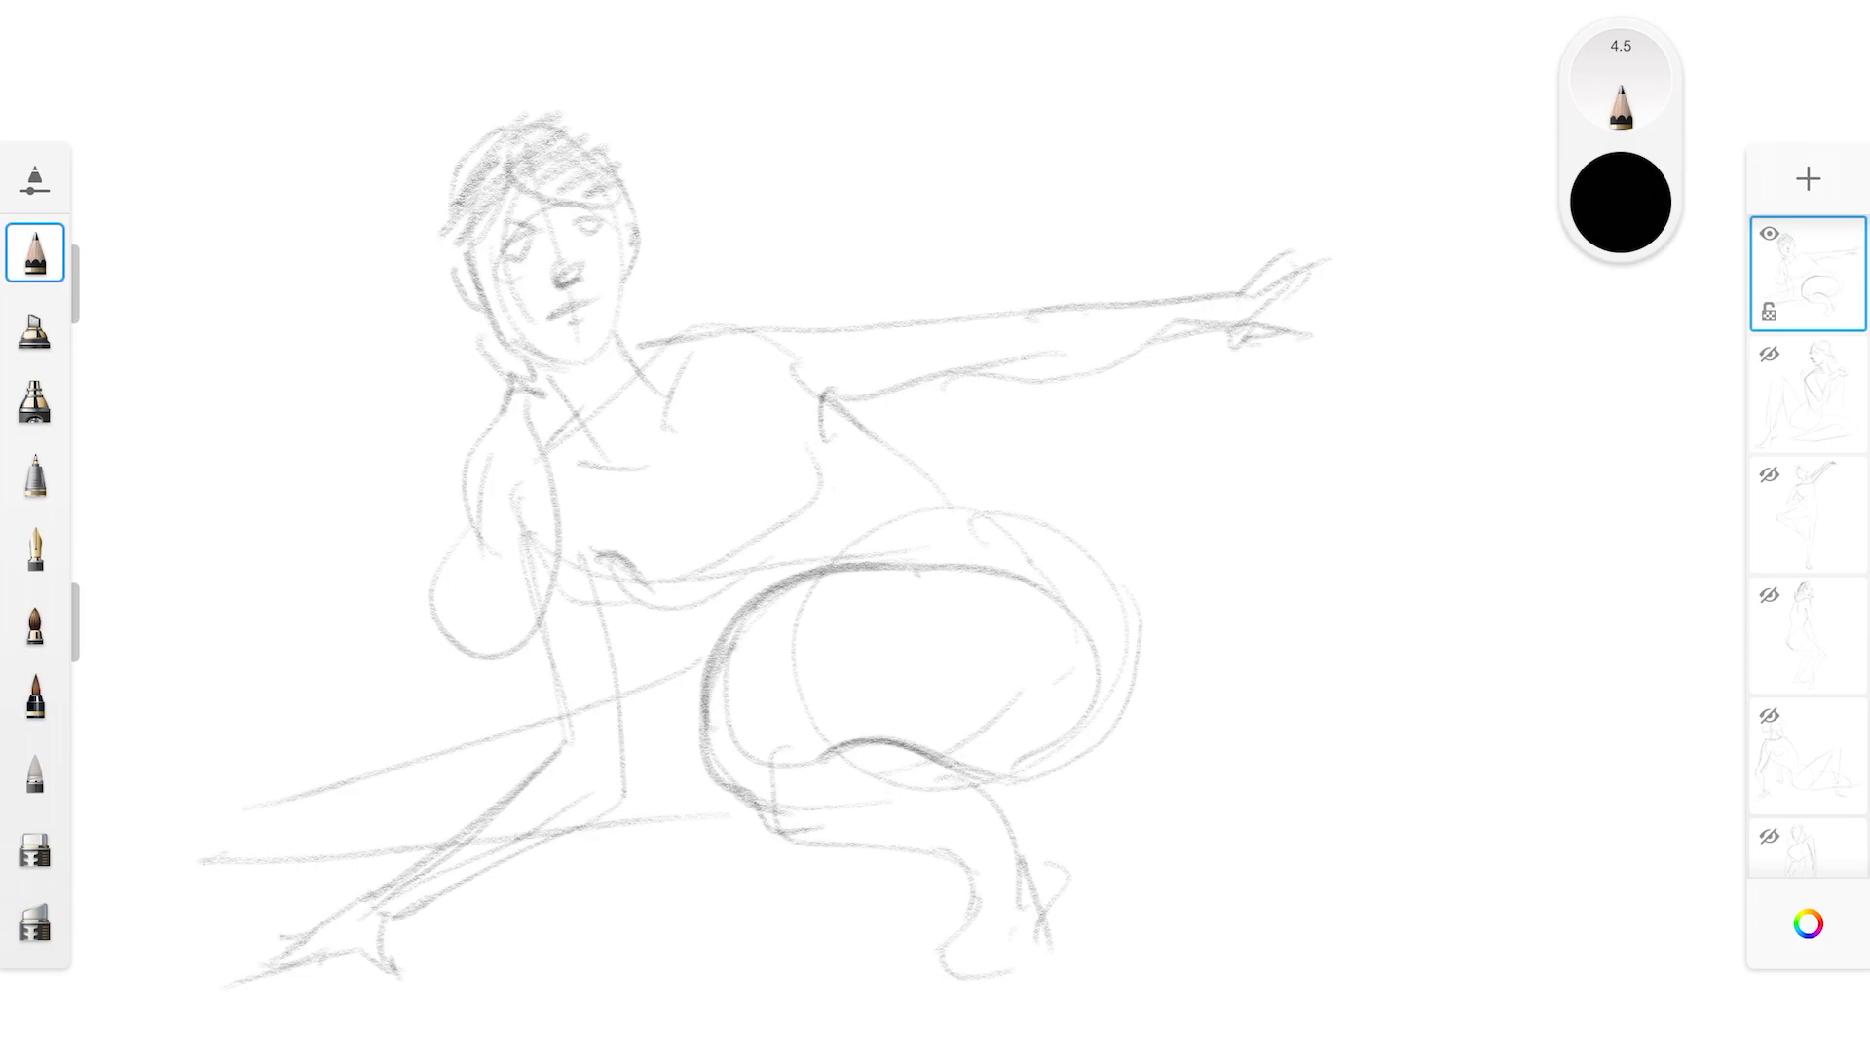
Darken the contour from the back over the hip and define the bent lower leg and its foot
mouse_move(903, 458)
mouse_down()
mouse_move(1131, 614)
mouse_move(1096, 737)
mouse_up()
mouse_move(928, 851)
mouse_down()
mouse_move(1015, 864)
mouse_move(932, 960)
mouse_move(1043, 967)
mouse_move(1050, 950)
mouse_up()
drag(964, 770, 1000, 802)
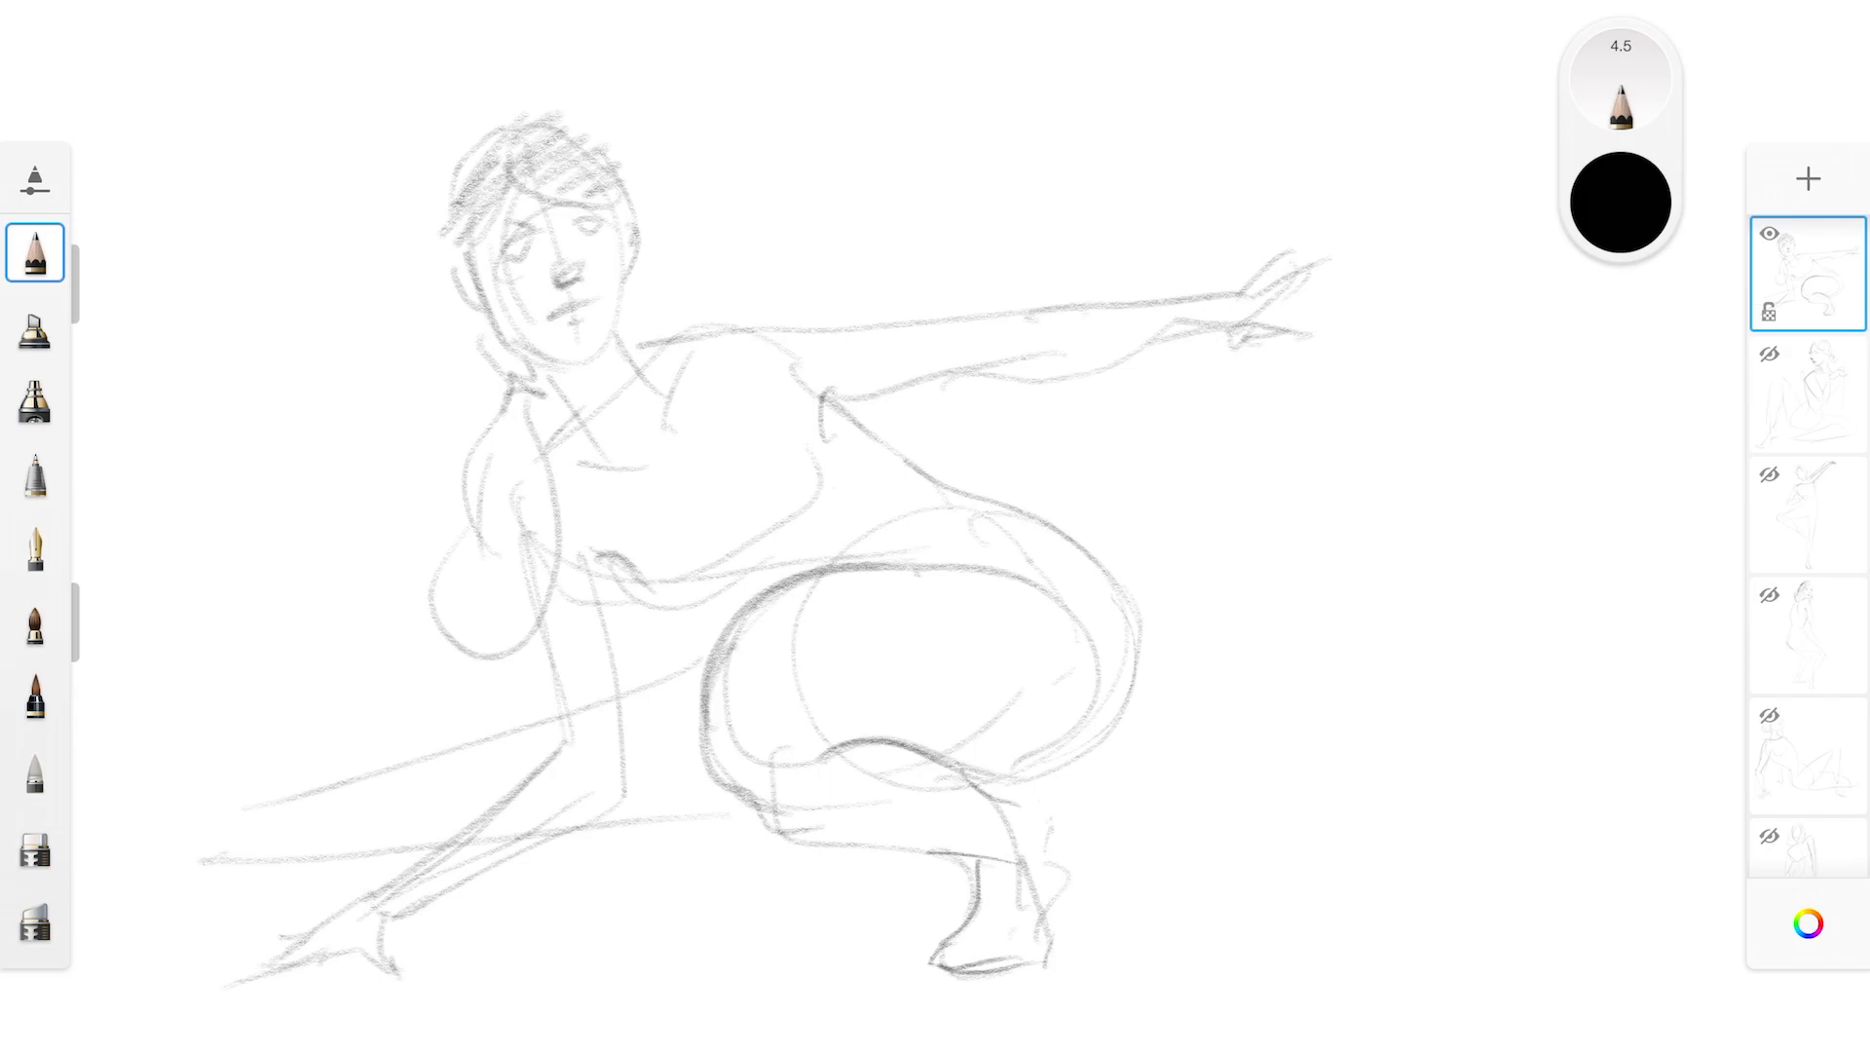
mouse_move(984, 779)
mouse_down()
mouse_move(1040, 806)
mouse_move(1049, 901)
mouse_up()
mouse_move(1056, 807)
mouse_down()
mouse_move(1016, 967)
mouse_move(950, 977)
mouse_up()
mouse_move(982, 863)
mouse_down()
mouse_move(949, 945)
mouse_move(1017, 945)
mouse_up()
mouse_move(942, 955)
mouse_down()
mouse_move(931, 971)
mouse_move(982, 978)
mouse_up()
Reinforce both edges of the extended leg and lengthen it into a pointed foot
drag(205, 828, 492, 743)
drag(231, 883, 360, 862)
drag(608, 827, 707, 816)
drag(655, 698, 701, 691)
drag(232, 824, 100, 878)
mouse_move(249, 882)
mouse_down()
mouse_move(259, 868)
mouse_move(93, 894)
mouse_move(231, 905)
mouse_up()
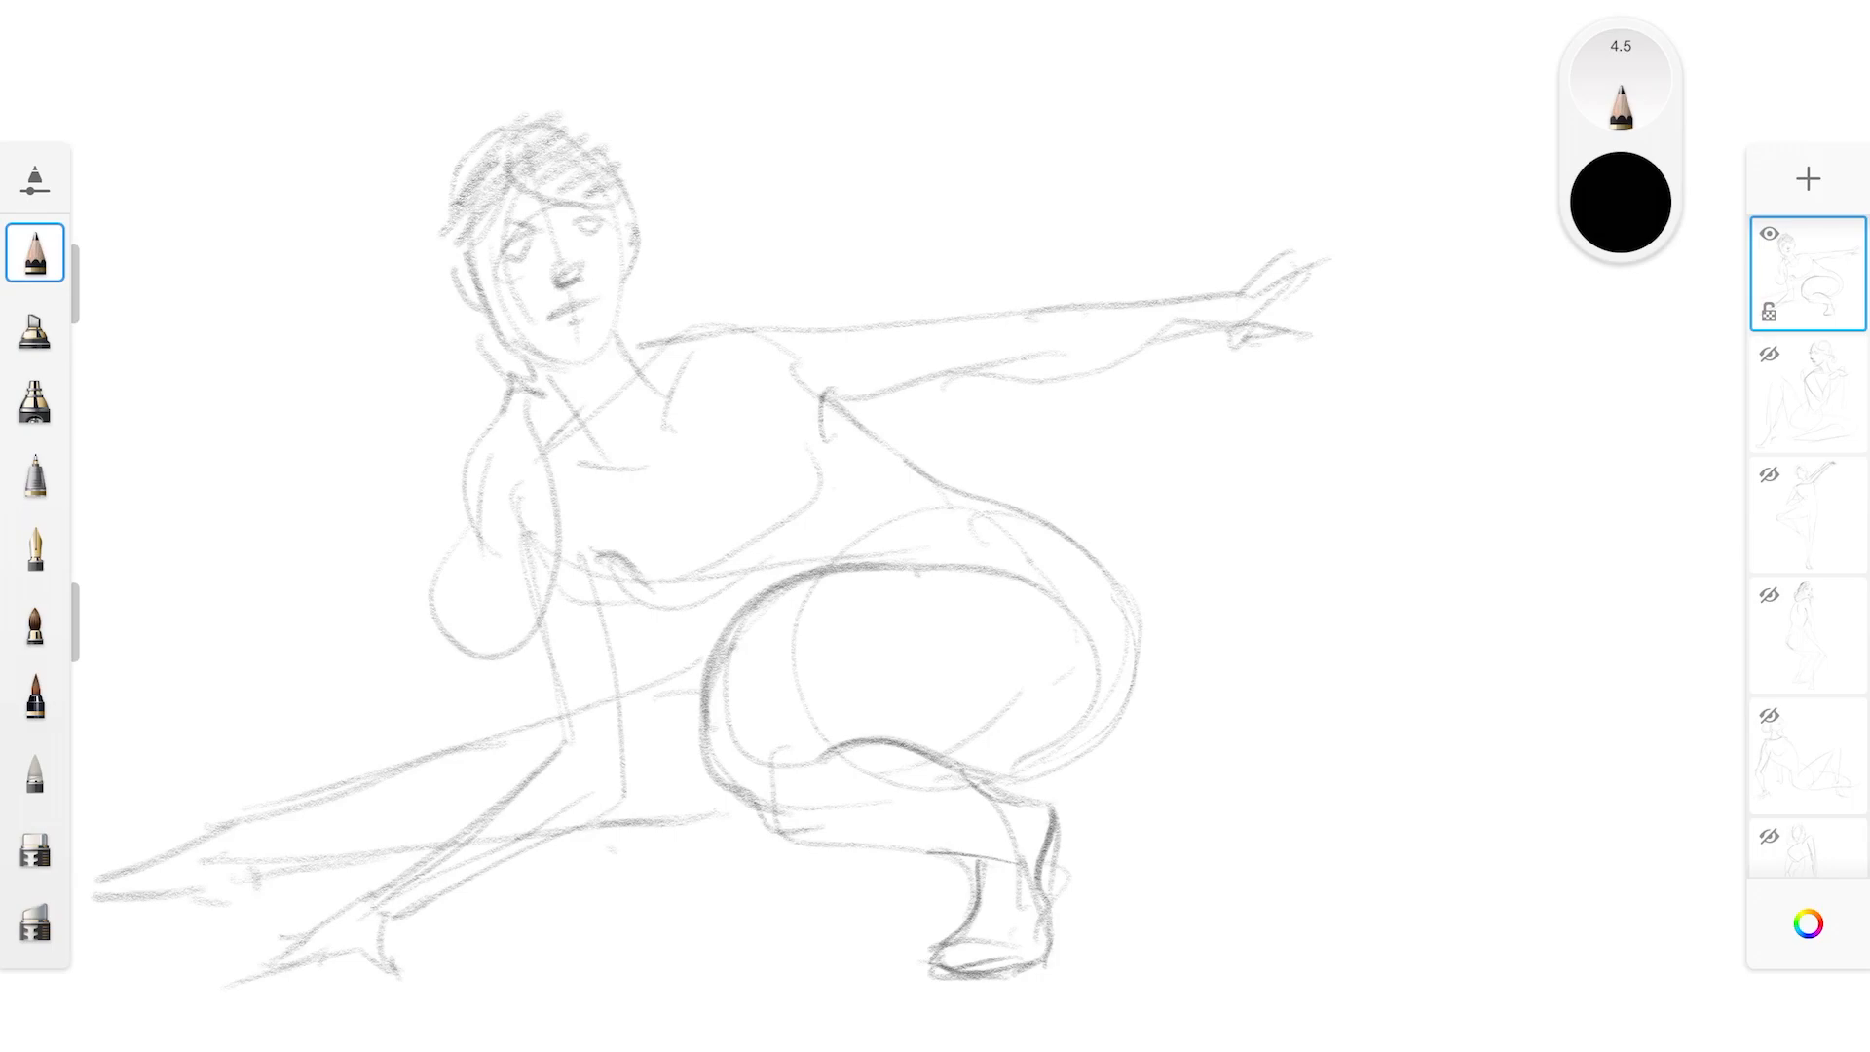
Darken the supporting arm around the elbow and strengthen the chest and back contours
mouse_move(617, 806)
mouse_down()
mouse_move(731, 805)
mouse_move(557, 843)
mouse_move(650, 767)
mouse_up()
drag(591, 582, 643, 781)
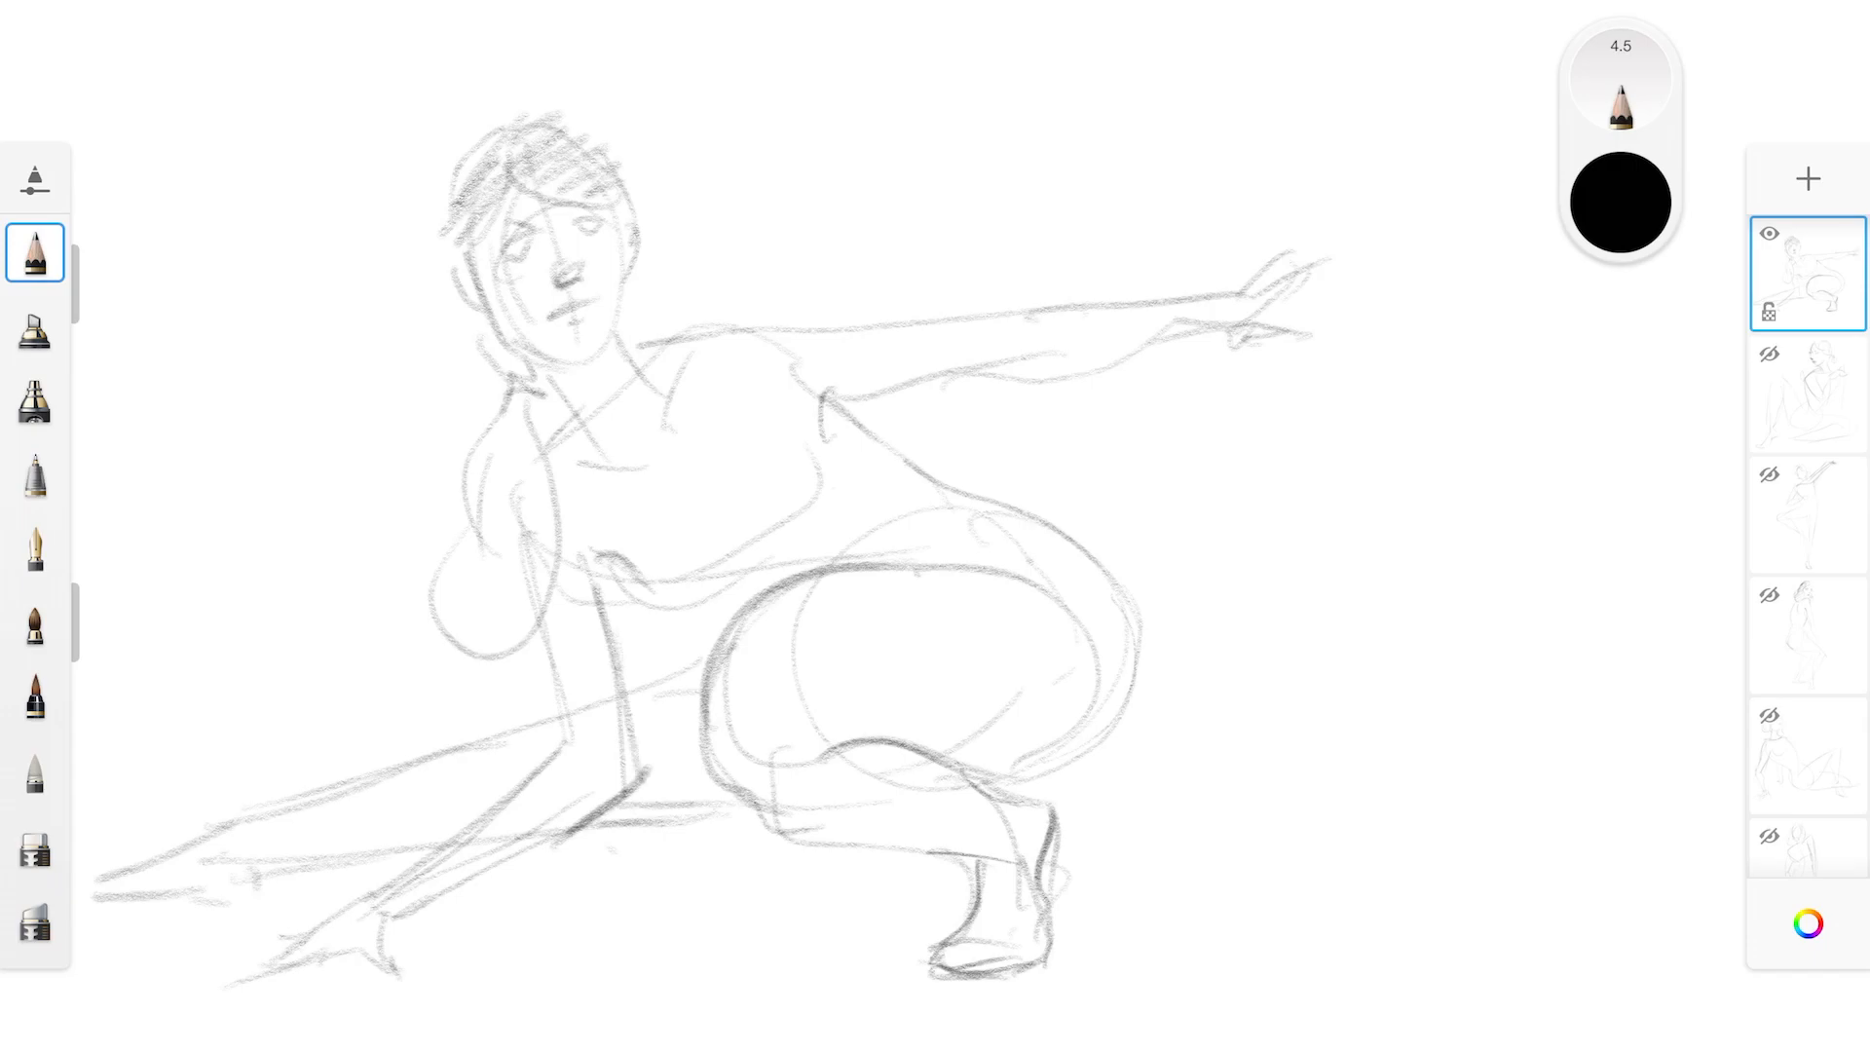
drag(817, 455, 765, 565)
mouse_move(602, 554)
mouse_down()
mouse_move(647, 612)
mouse_move(695, 588)
mouse_up()
mouse_move(835, 415)
mouse_down()
mouse_move(969, 531)
mouse_move(984, 503)
mouse_move(1058, 531)
mouse_up()
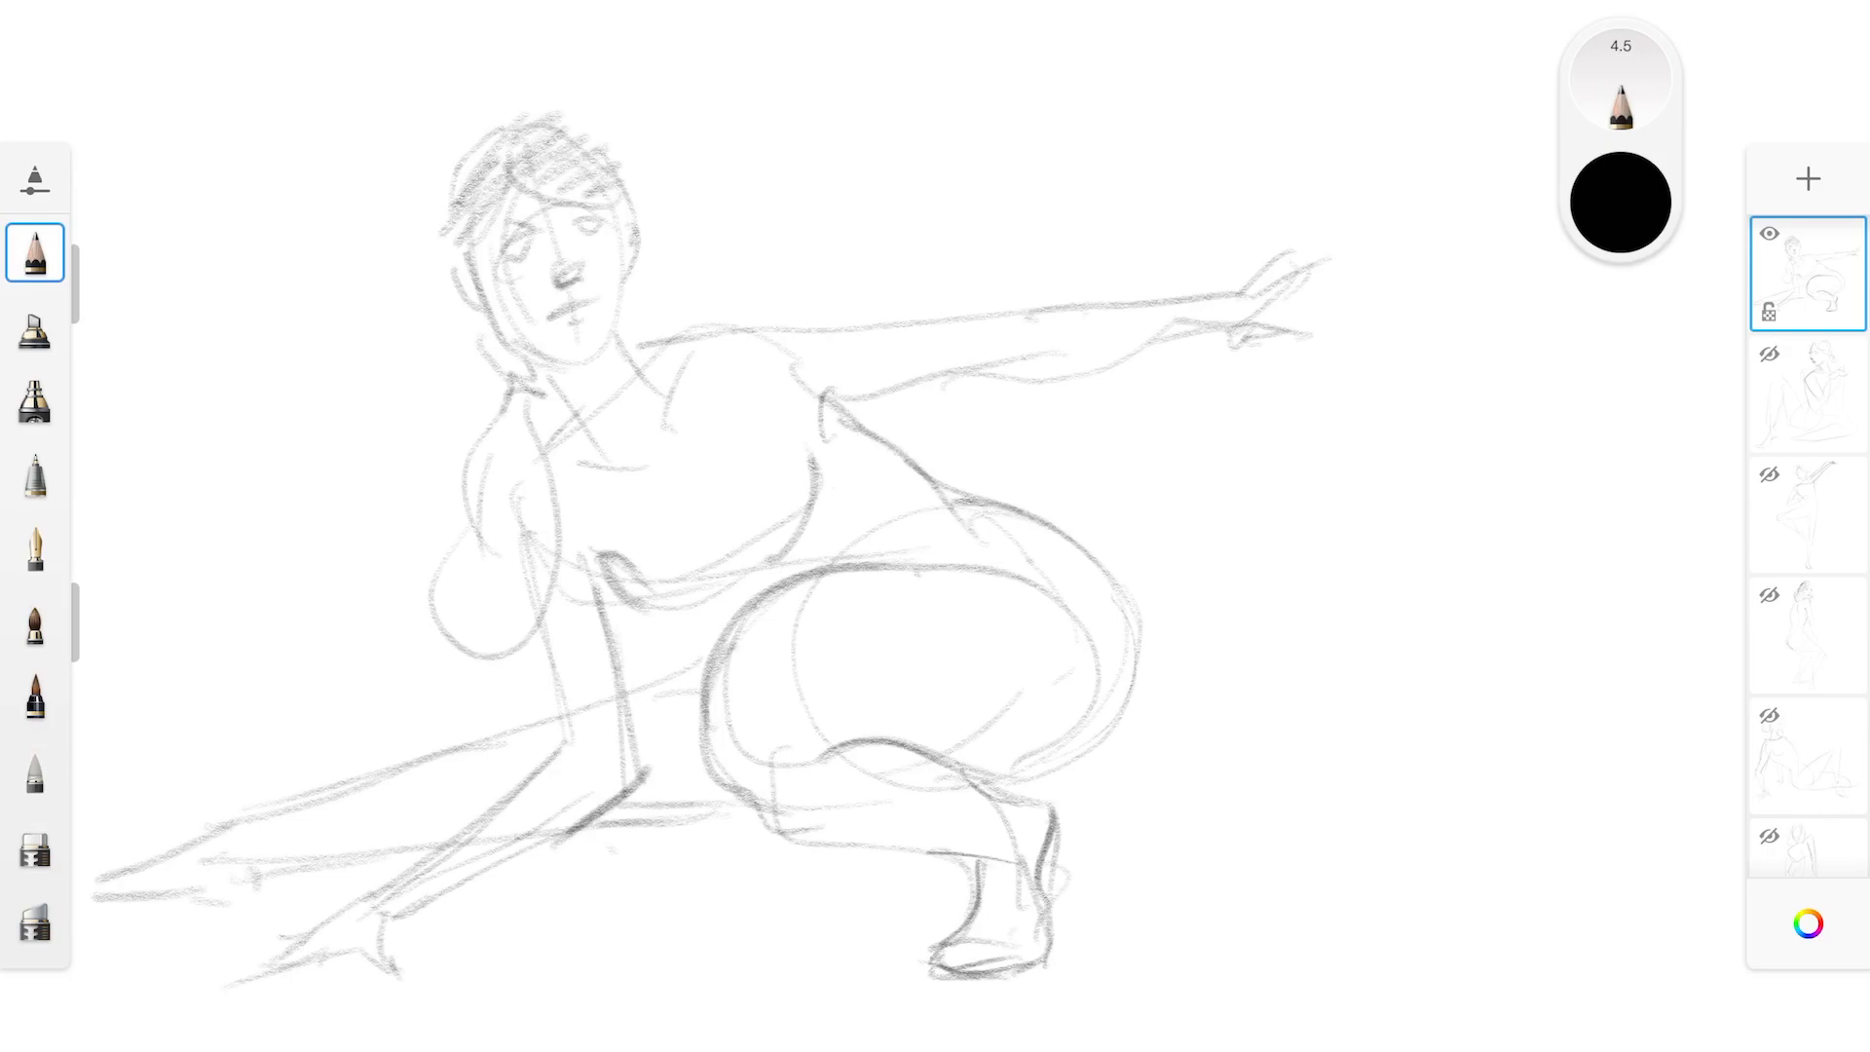
Strengthen the shoulder and both edges of the outstretched arm, and hatch the ponytail with shading strokes
mouse_move(680, 359)
mouse_down()
mouse_move(733, 330)
mouse_move(894, 330)
mouse_up()
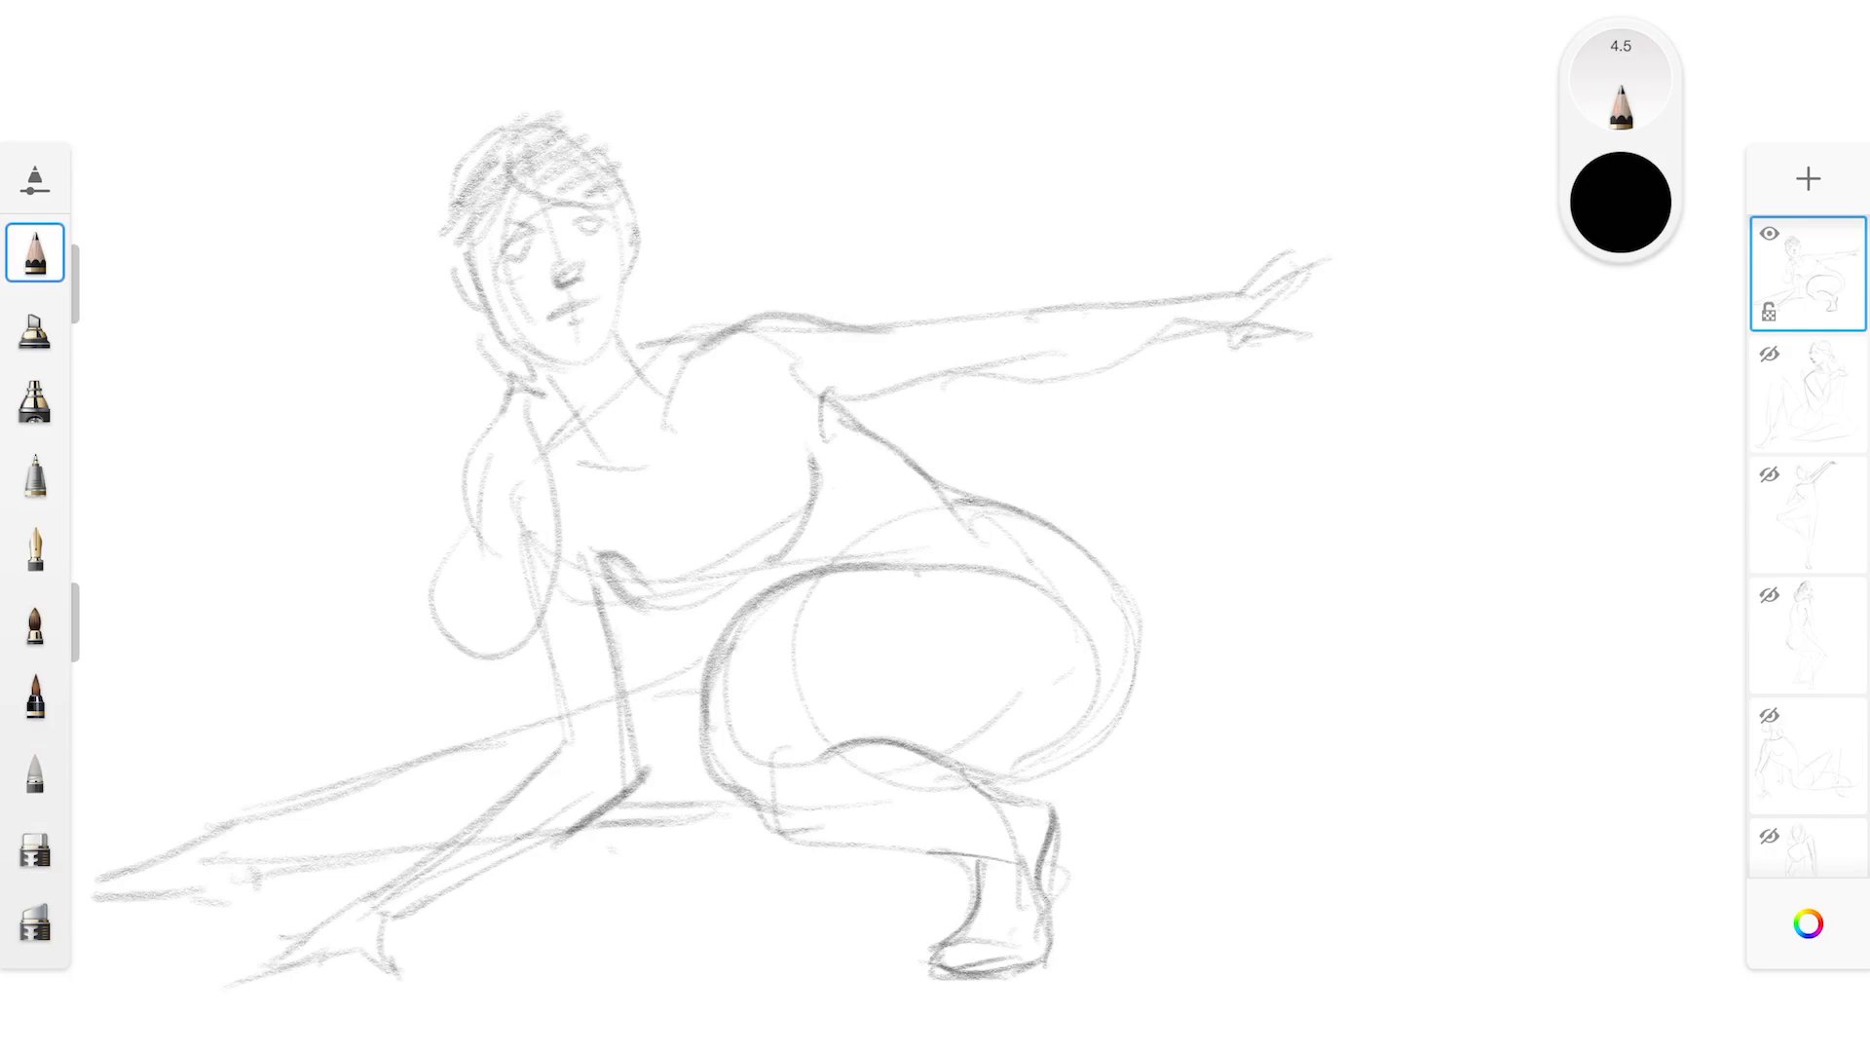
drag(824, 407, 923, 398)
drag(868, 404, 1072, 367)
drag(870, 334, 1043, 312)
mouse_move(496, 417)
mouse_down()
mouse_move(450, 577)
mouse_move(456, 631)
mouse_up()
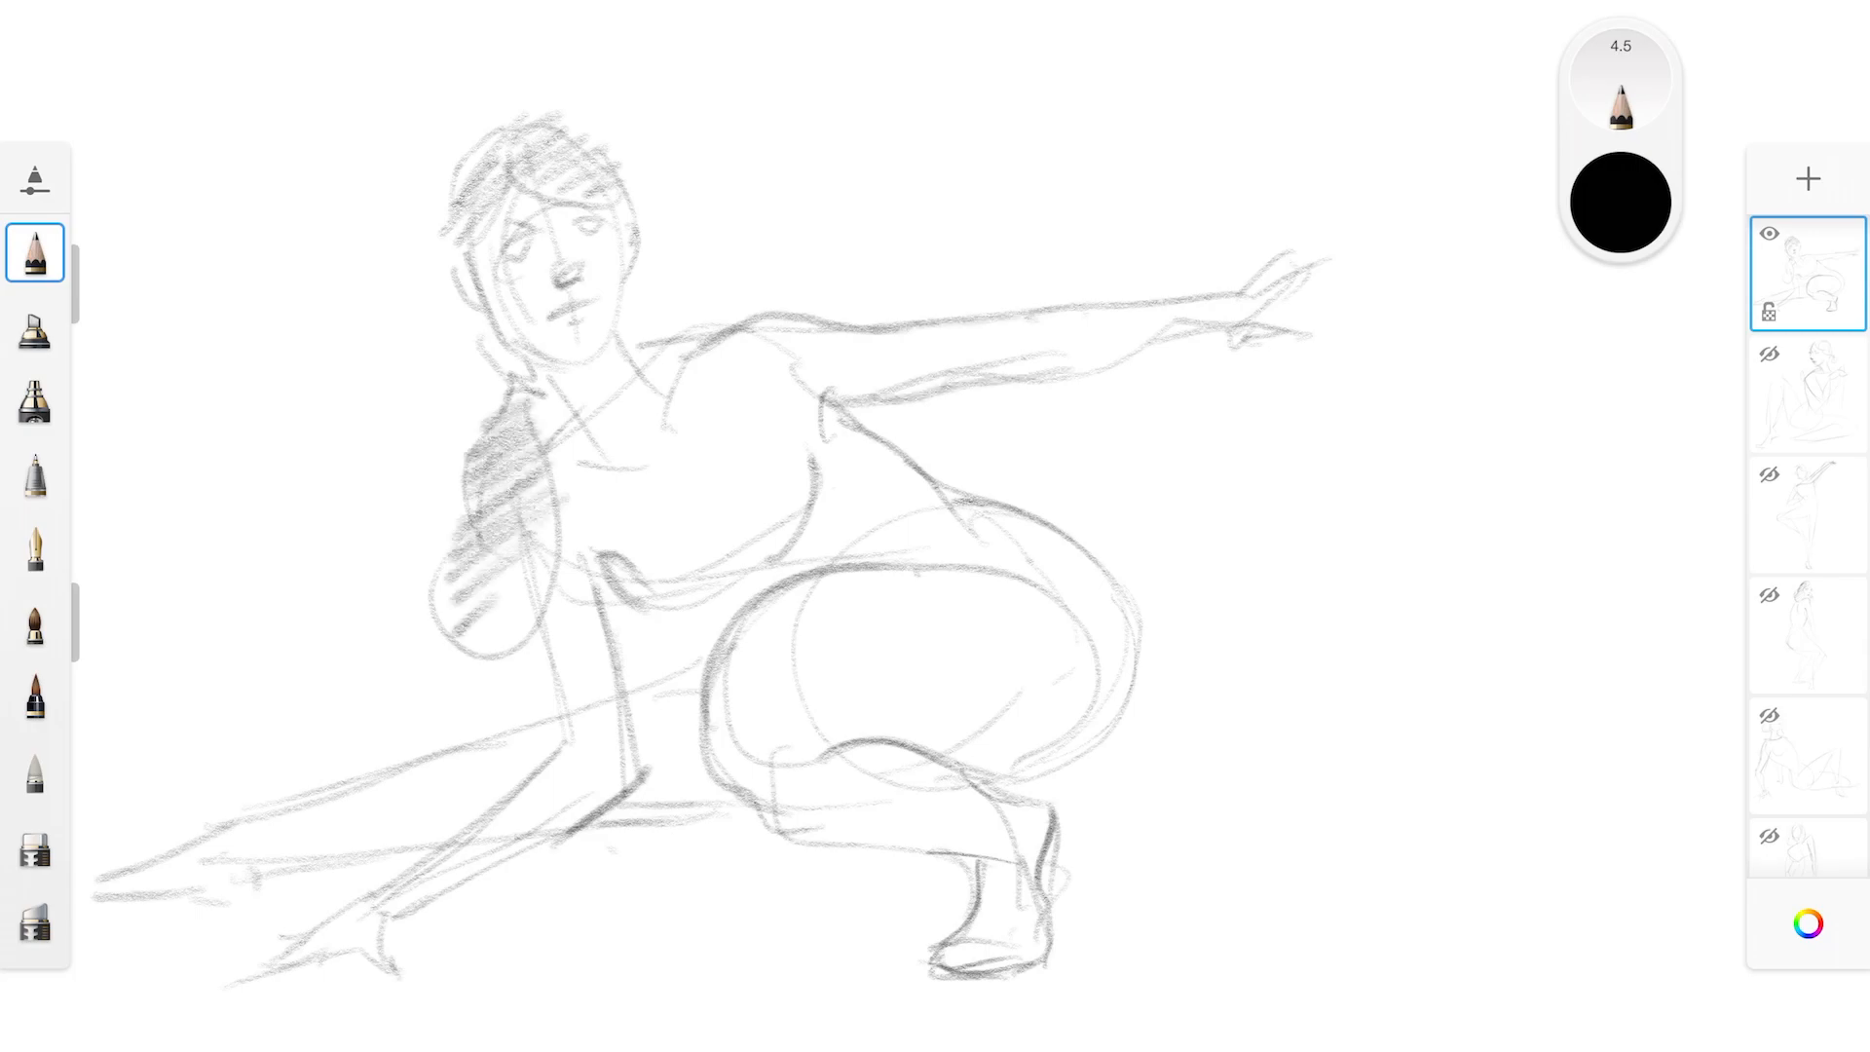
Darken the jaw, eyes, brows and nose of the face, and reinforce the neck lines
drag(490, 323, 579, 358)
drag(496, 248, 600, 217)
drag(498, 255, 582, 284)
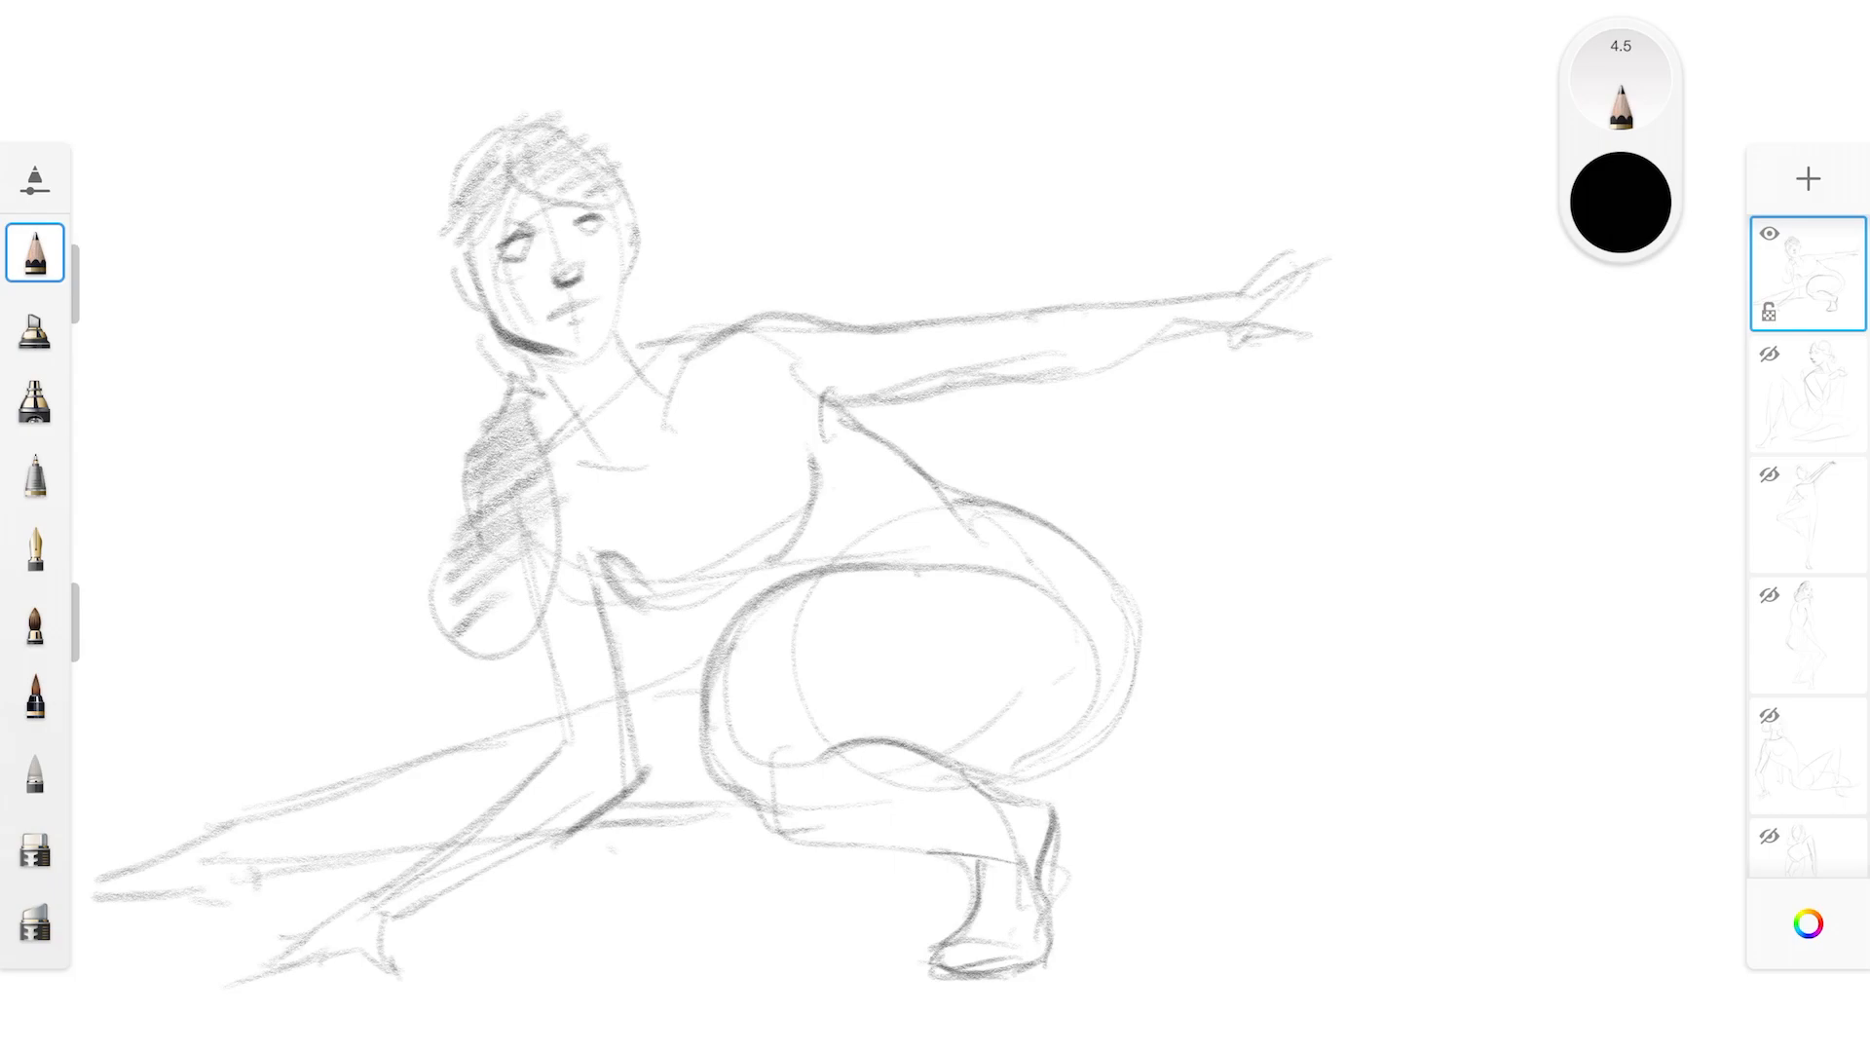
mouse_move(567, 211)
mouse_down()
mouse_move(585, 203)
mouse_move(531, 221)
mouse_move(621, 299)
mouse_move(591, 355)
mouse_move(606, 340)
mouse_move(604, 427)
mouse_move(548, 443)
mouse_up()
mouse_move(619, 341)
mouse_down()
mouse_move(634, 363)
mouse_move(542, 445)
mouse_up()
Darken the chest line and inner edge of the supporting arm, and erase the stray curve between them
mouse_move(562, 542)
mouse_down()
mouse_move(602, 575)
mouse_move(618, 664)
mouse_up()
drag(579, 553, 653, 616)
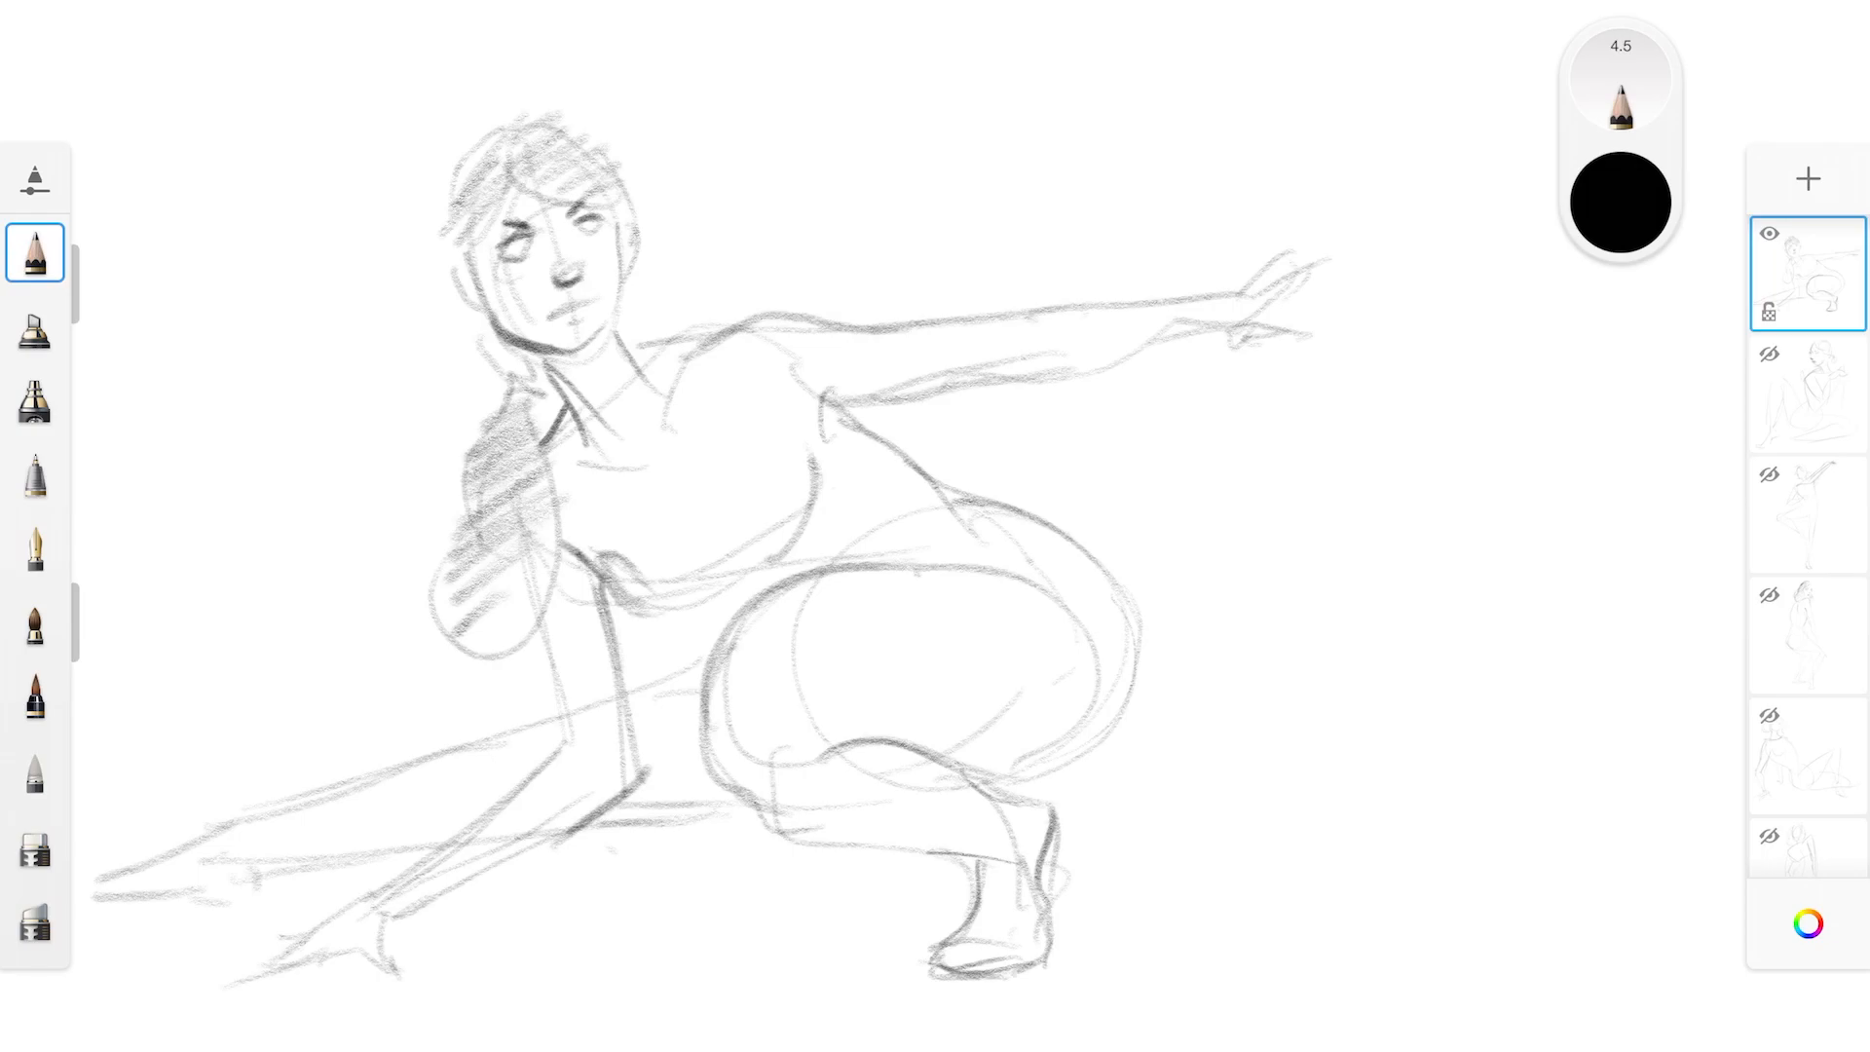
click(35, 845)
drag(635, 559, 596, 561)
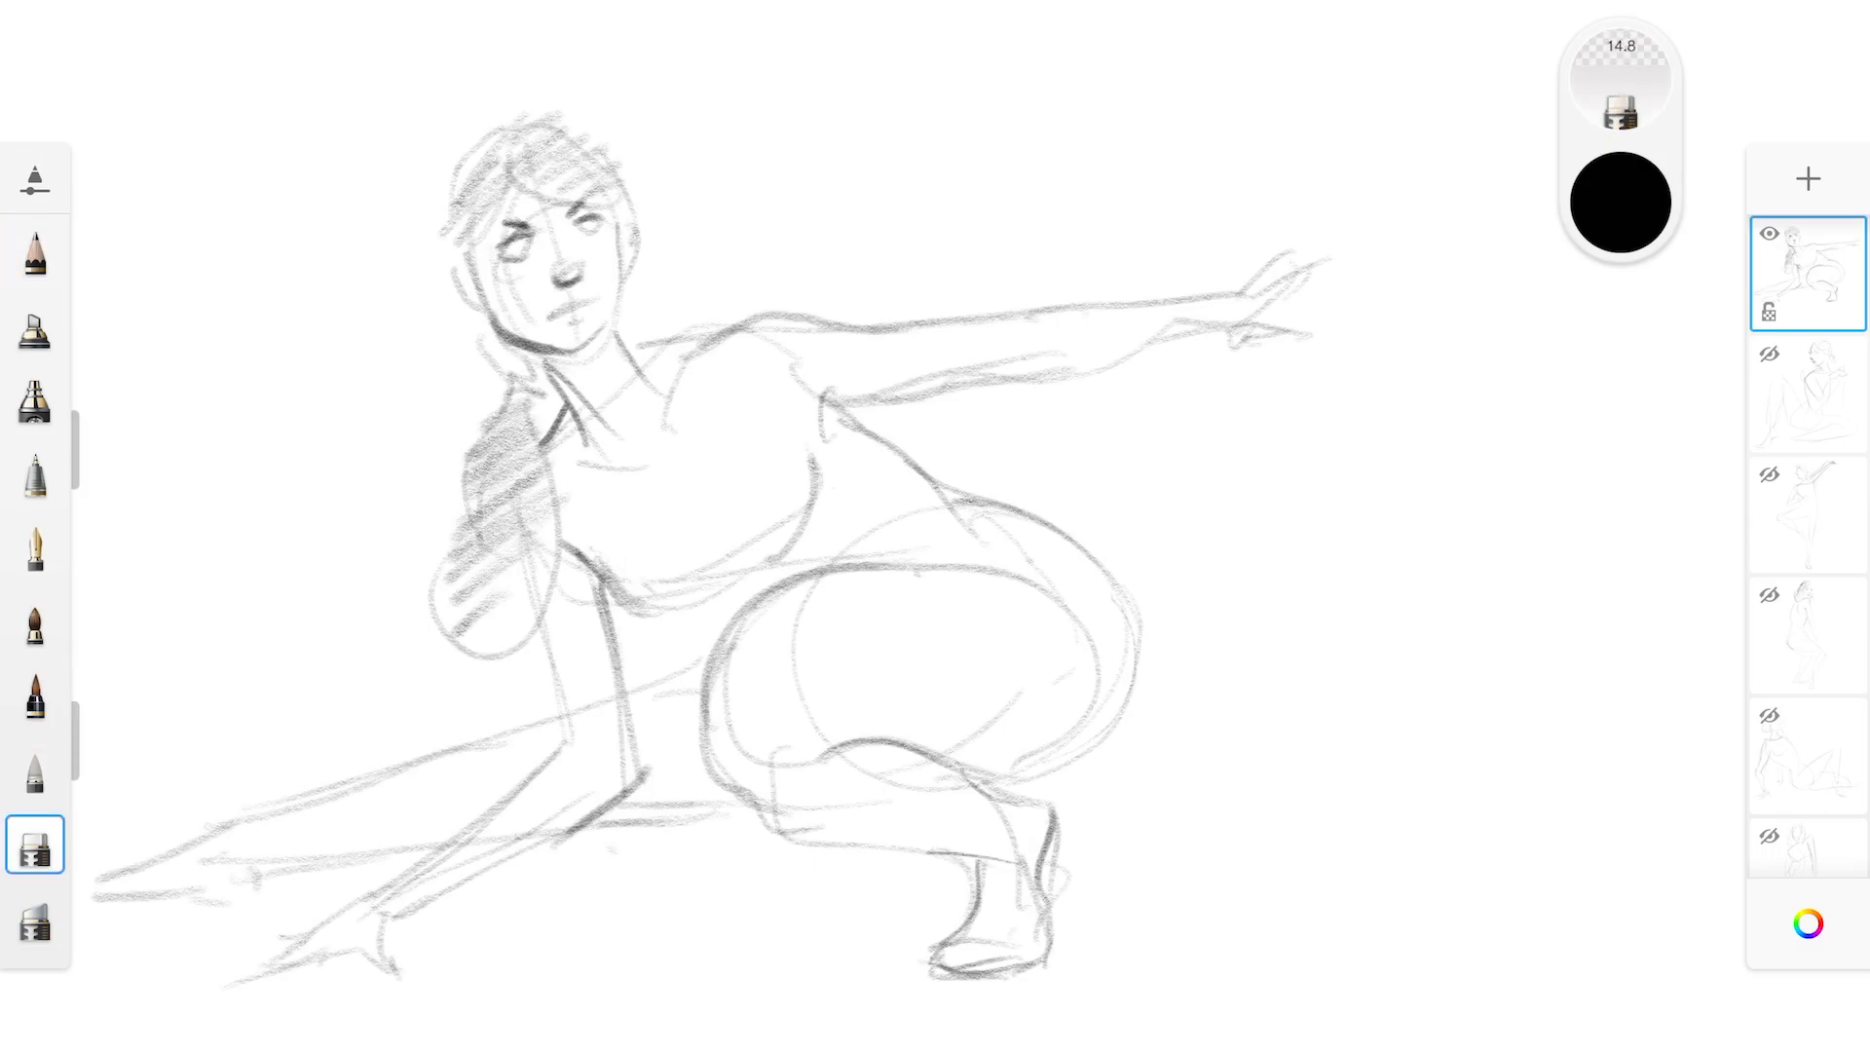
Refine the outstretched forearm and hand with the pencil at size 4.5, adding clearer pointing fingers
click(35, 254)
drag(953, 393, 1248, 330)
mouse_move(1107, 366)
mouse_down()
mouse_move(1225, 324)
mouse_move(1269, 253)
mouse_move(1298, 279)
mouse_move(1364, 239)
mouse_up()
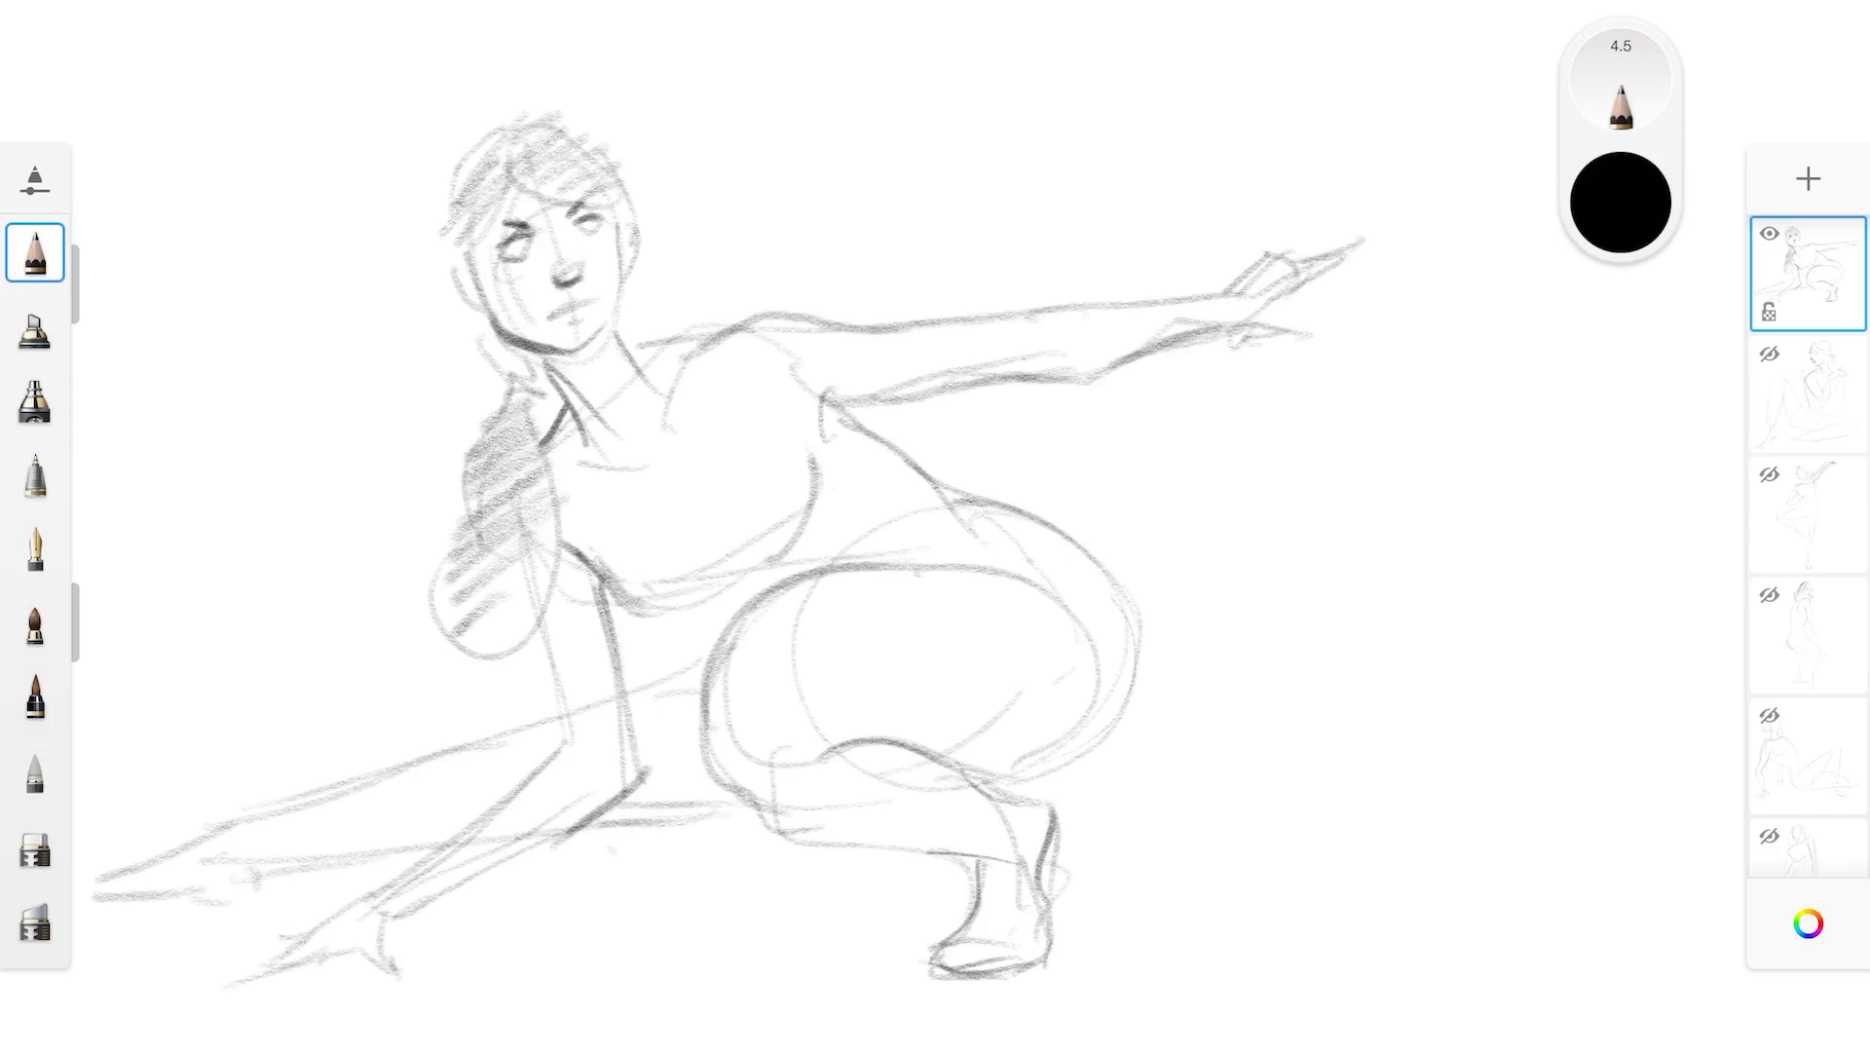
mouse_move(1255, 258)
mouse_down()
mouse_move(1321, 215)
mouse_move(1329, 235)
mouse_up()
mouse_move(1274, 312)
mouse_down()
mouse_move(1224, 345)
mouse_move(1319, 335)
mouse_move(1252, 341)
mouse_up()
drag(808, 582, 992, 562)
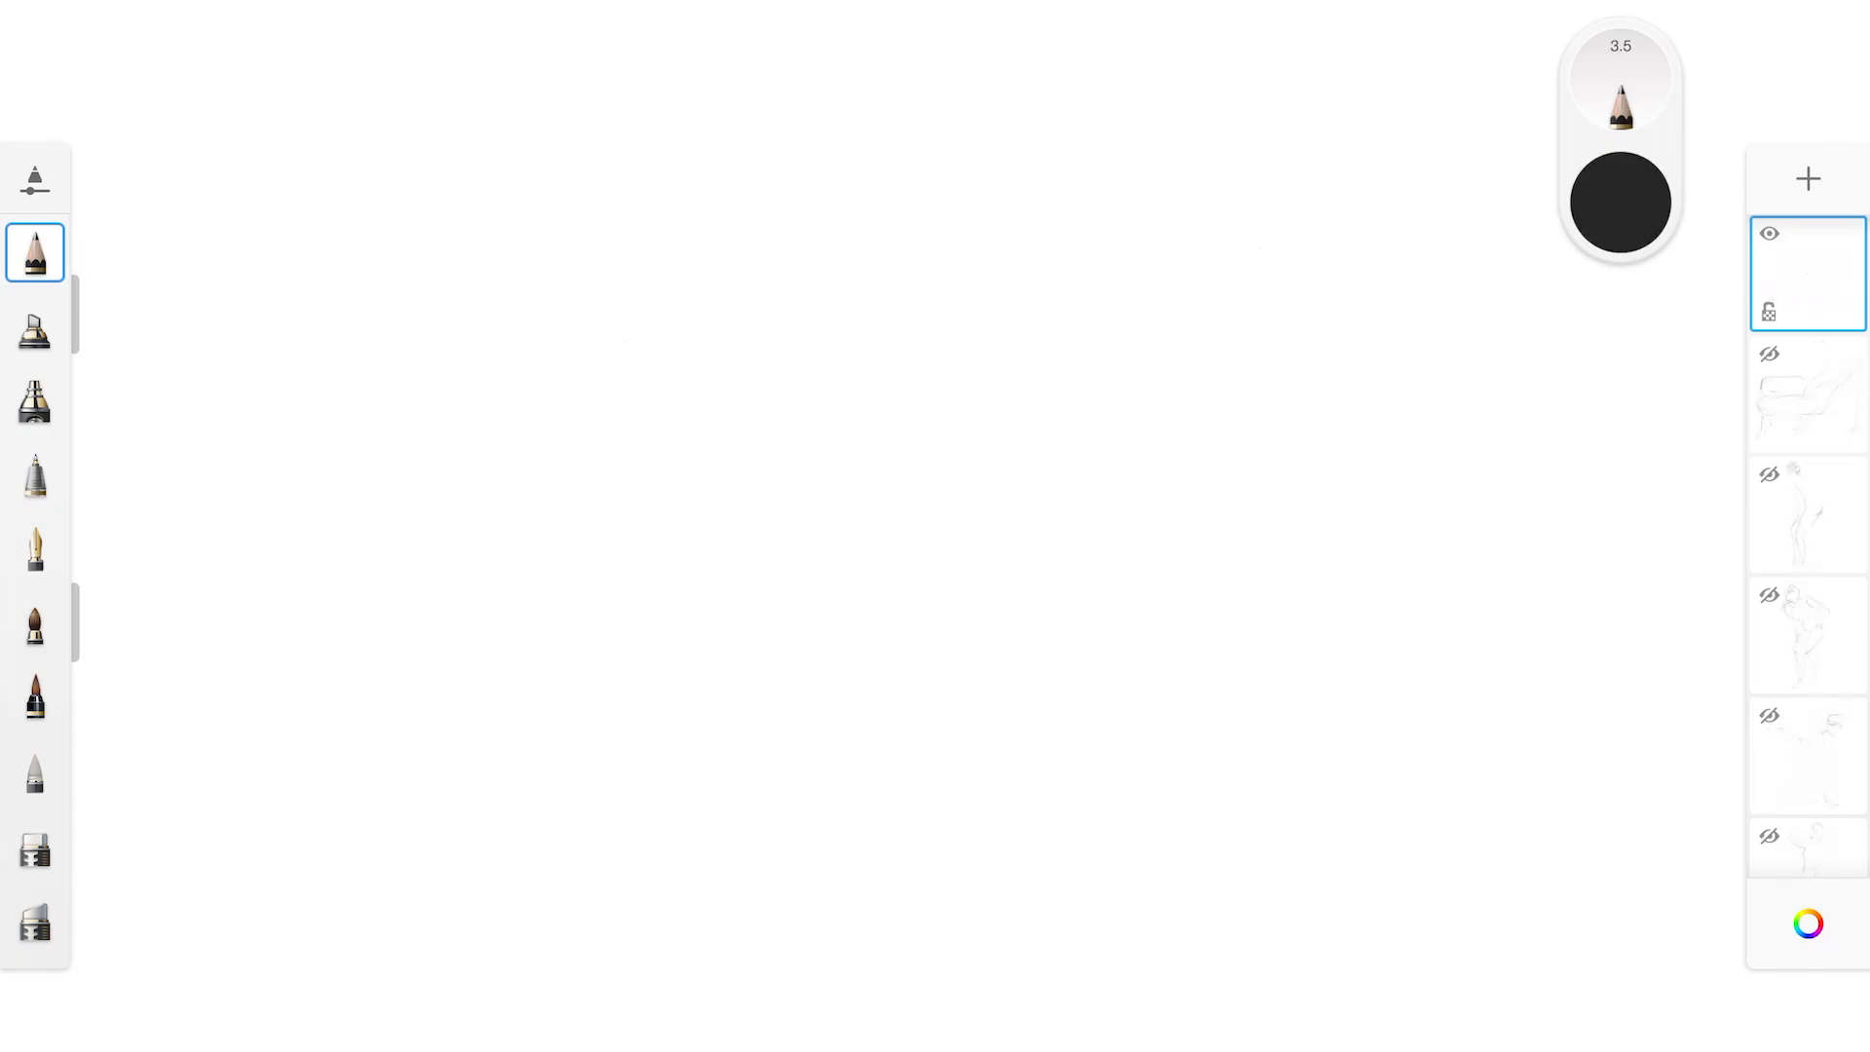
Start a new seated figure with the shoulder line, a circle for the foreshortened knee and the curves of the folded leg and hip
mouse_move(694, 215)
mouse_down()
mouse_move(793, 207)
mouse_move(971, 297)
mouse_up()
mouse_move(824, 650)
mouse_down()
mouse_move(792, 628)
mouse_move(791, 662)
mouse_up()
mouse_move(665, 654)
mouse_down()
mouse_move(818, 824)
mouse_move(998, 743)
mouse_up()
drag(768, 596, 897, 532)
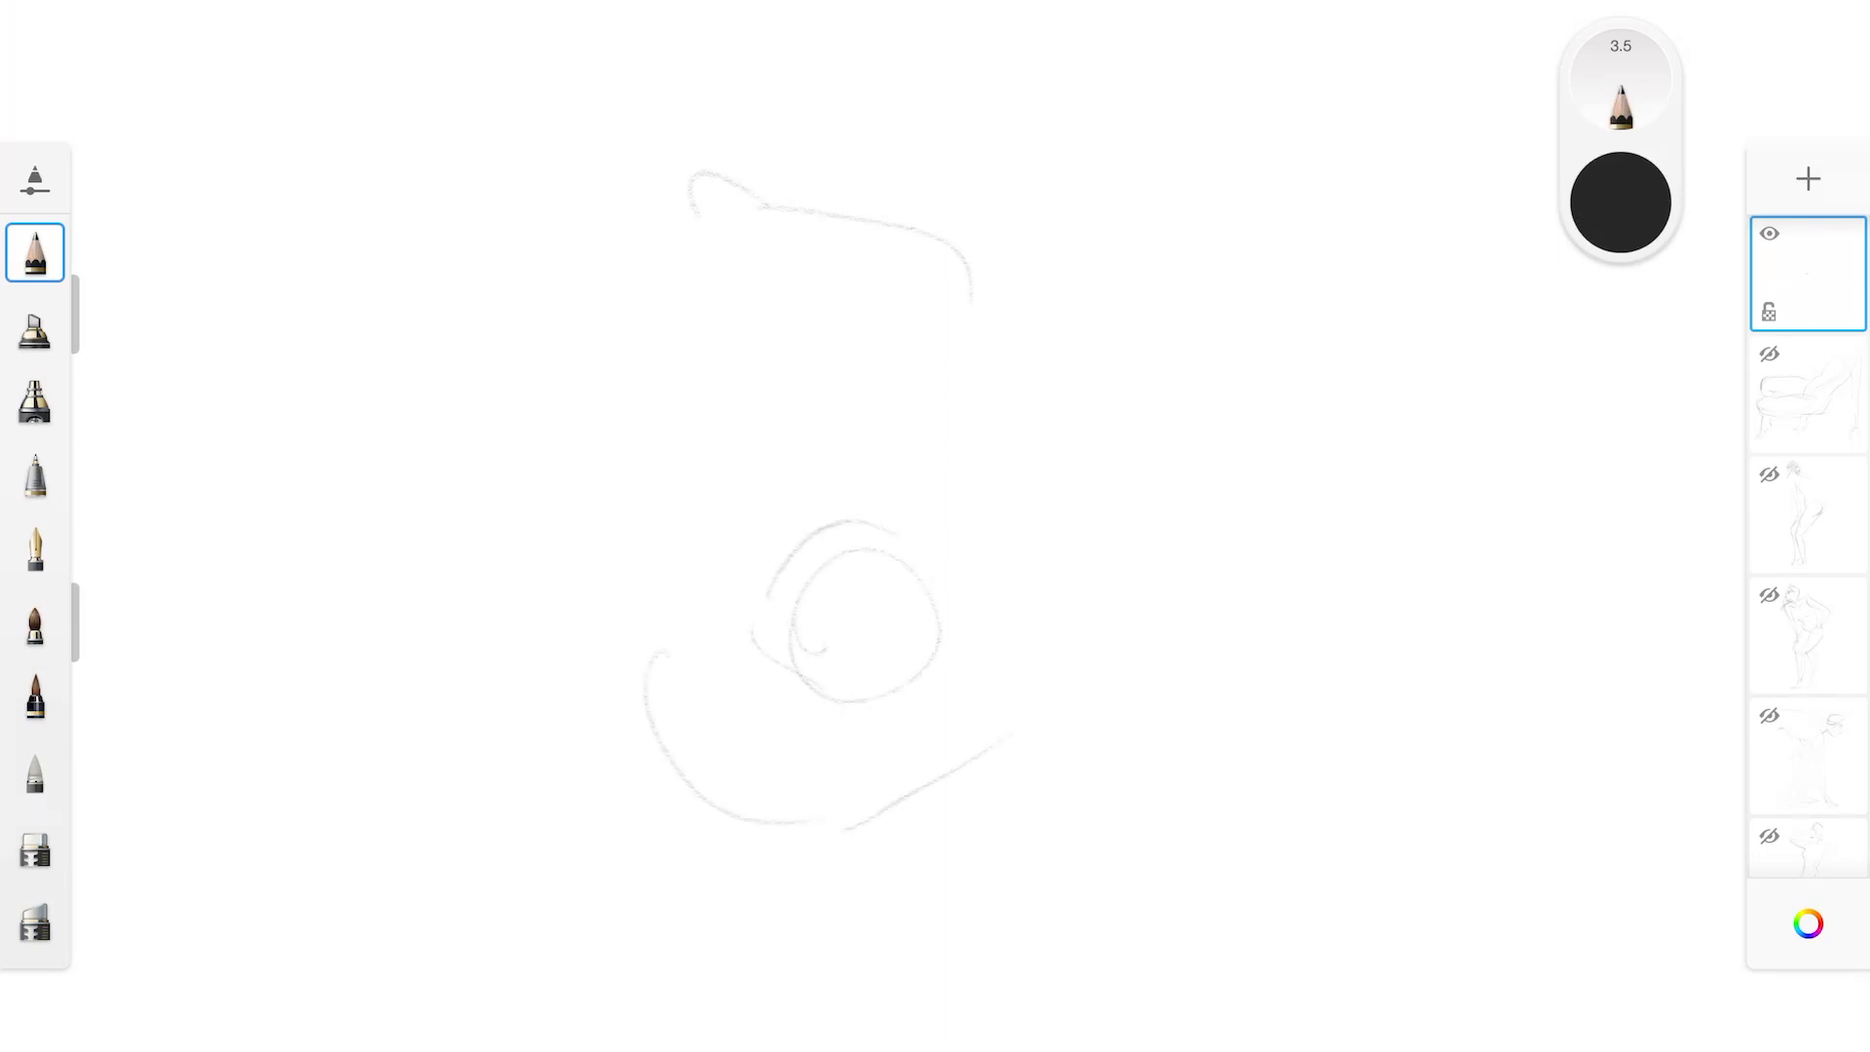
drag(965, 599, 896, 708)
drag(682, 631, 760, 624)
drag(570, 670, 828, 850)
drag(619, 497, 569, 666)
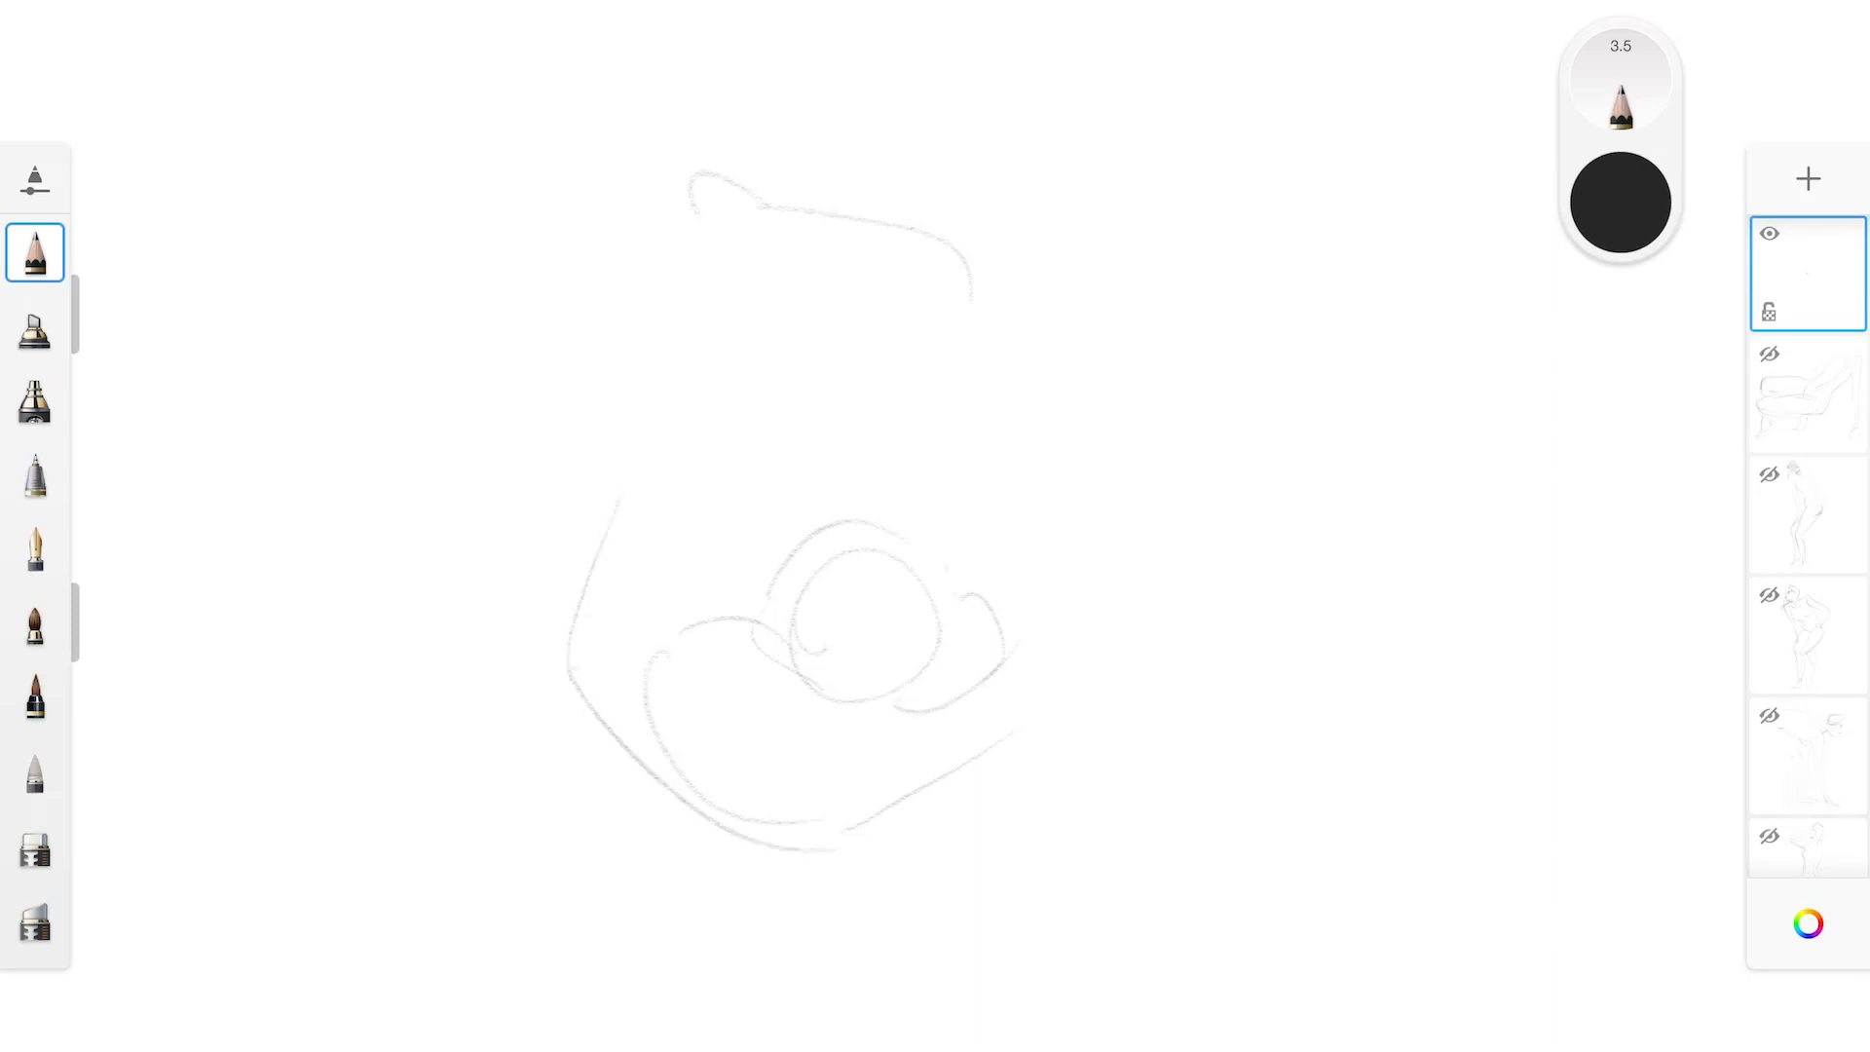
Extend the knee contour, draw the side of the torso and block in the tilted head above the shoulders
mouse_move(875, 504)
mouse_down()
mouse_move(964, 571)
mouse_move(955, 605)
mouse_up()
drag(711, 102, 638, 482)
drag(721, 154, 765, 195)
mouse_move(1028, 107)
mouse_down()
mouse_move(845, 136)
mouse_move(975, 160)
mouse_up()
drag(906, 5, 833, 103)
drag(1022, 10, 1043, 117)
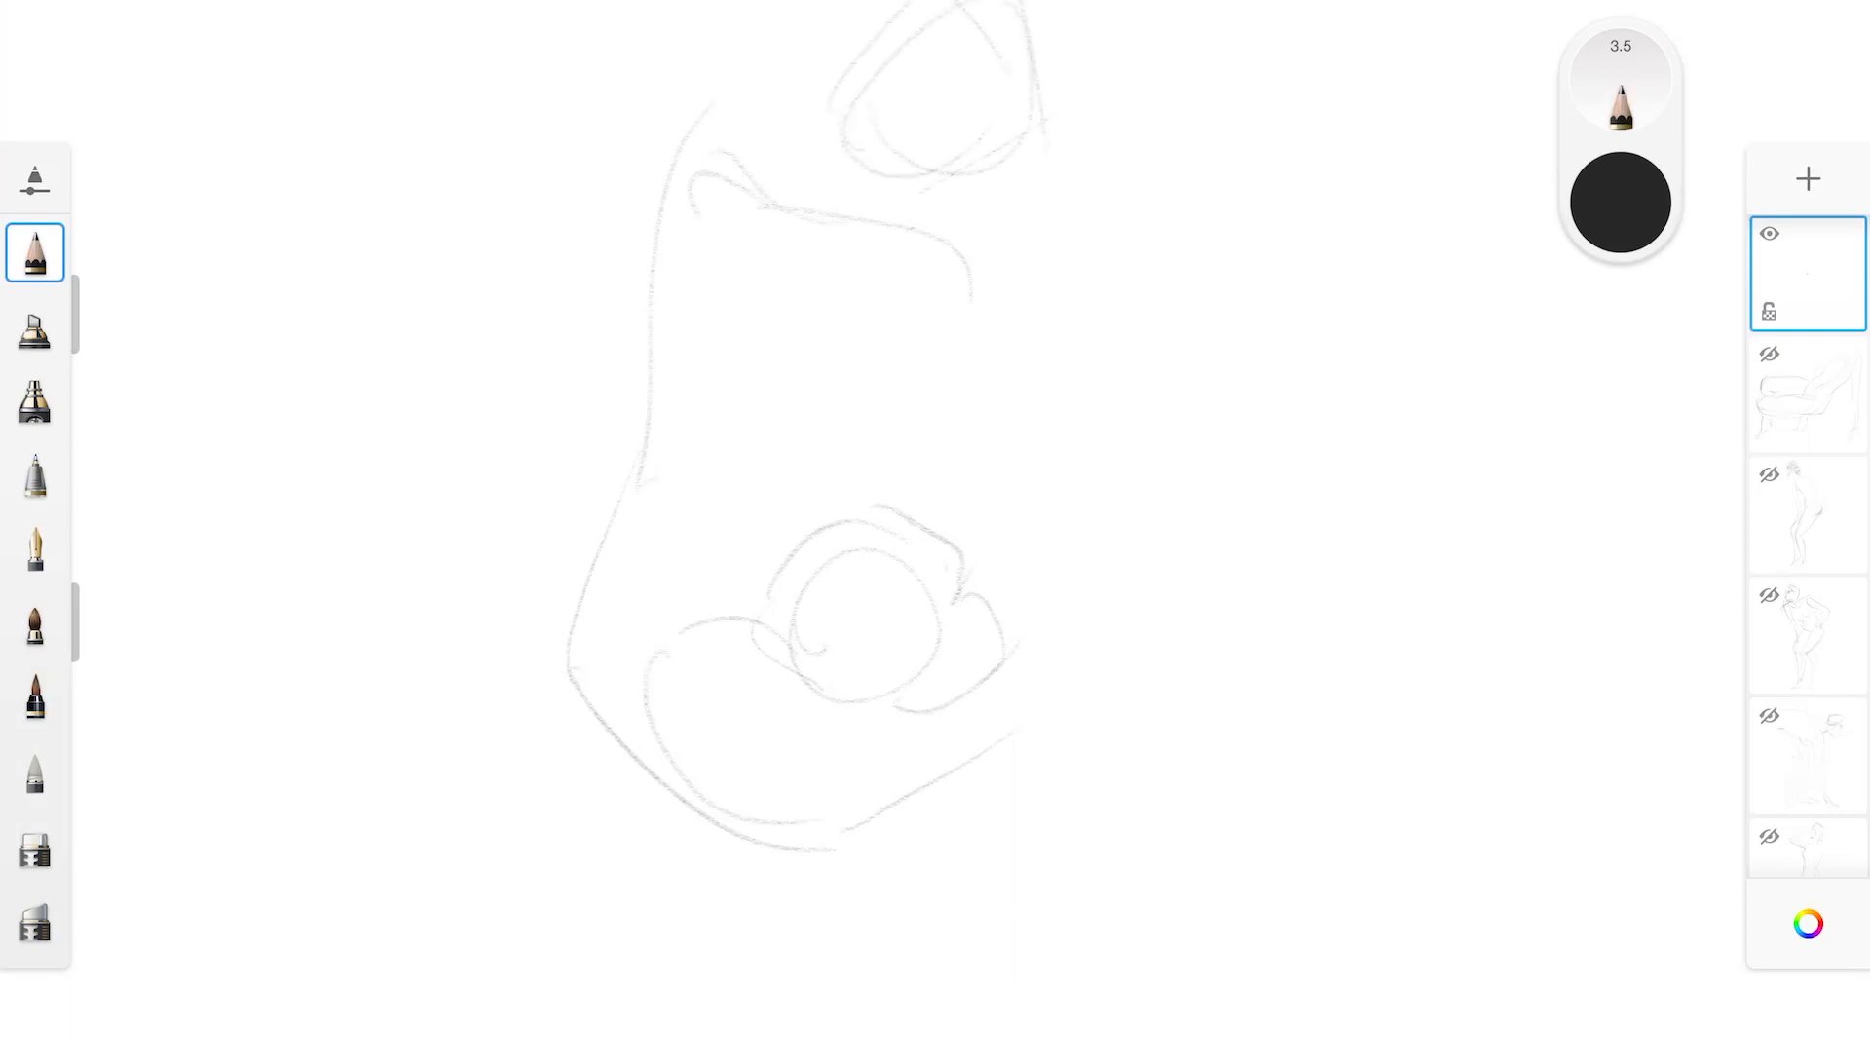
Draw the seated figure's left arm down to its resting hand and add the adjacent breast and waist contour
drag(977, 244, 1089, 596)
mouse_move(939, 388)
mouse_down()
mouse_move(1029, 538)
mouse_move(1116, 765)
mouse_up()
mouse_move(1081, 696)
mouse_down()
mouse_move(1099, 769)
mouse_move(1130, 760)
mouse_move(1105, 838)
mouse_move(1152, 804)
mouse_move(1083, 844)
mouse_move(1151, 850)
mouse_up()
drag(1140, 769, 1169, 842)
drag(924, 340, 945, 387)
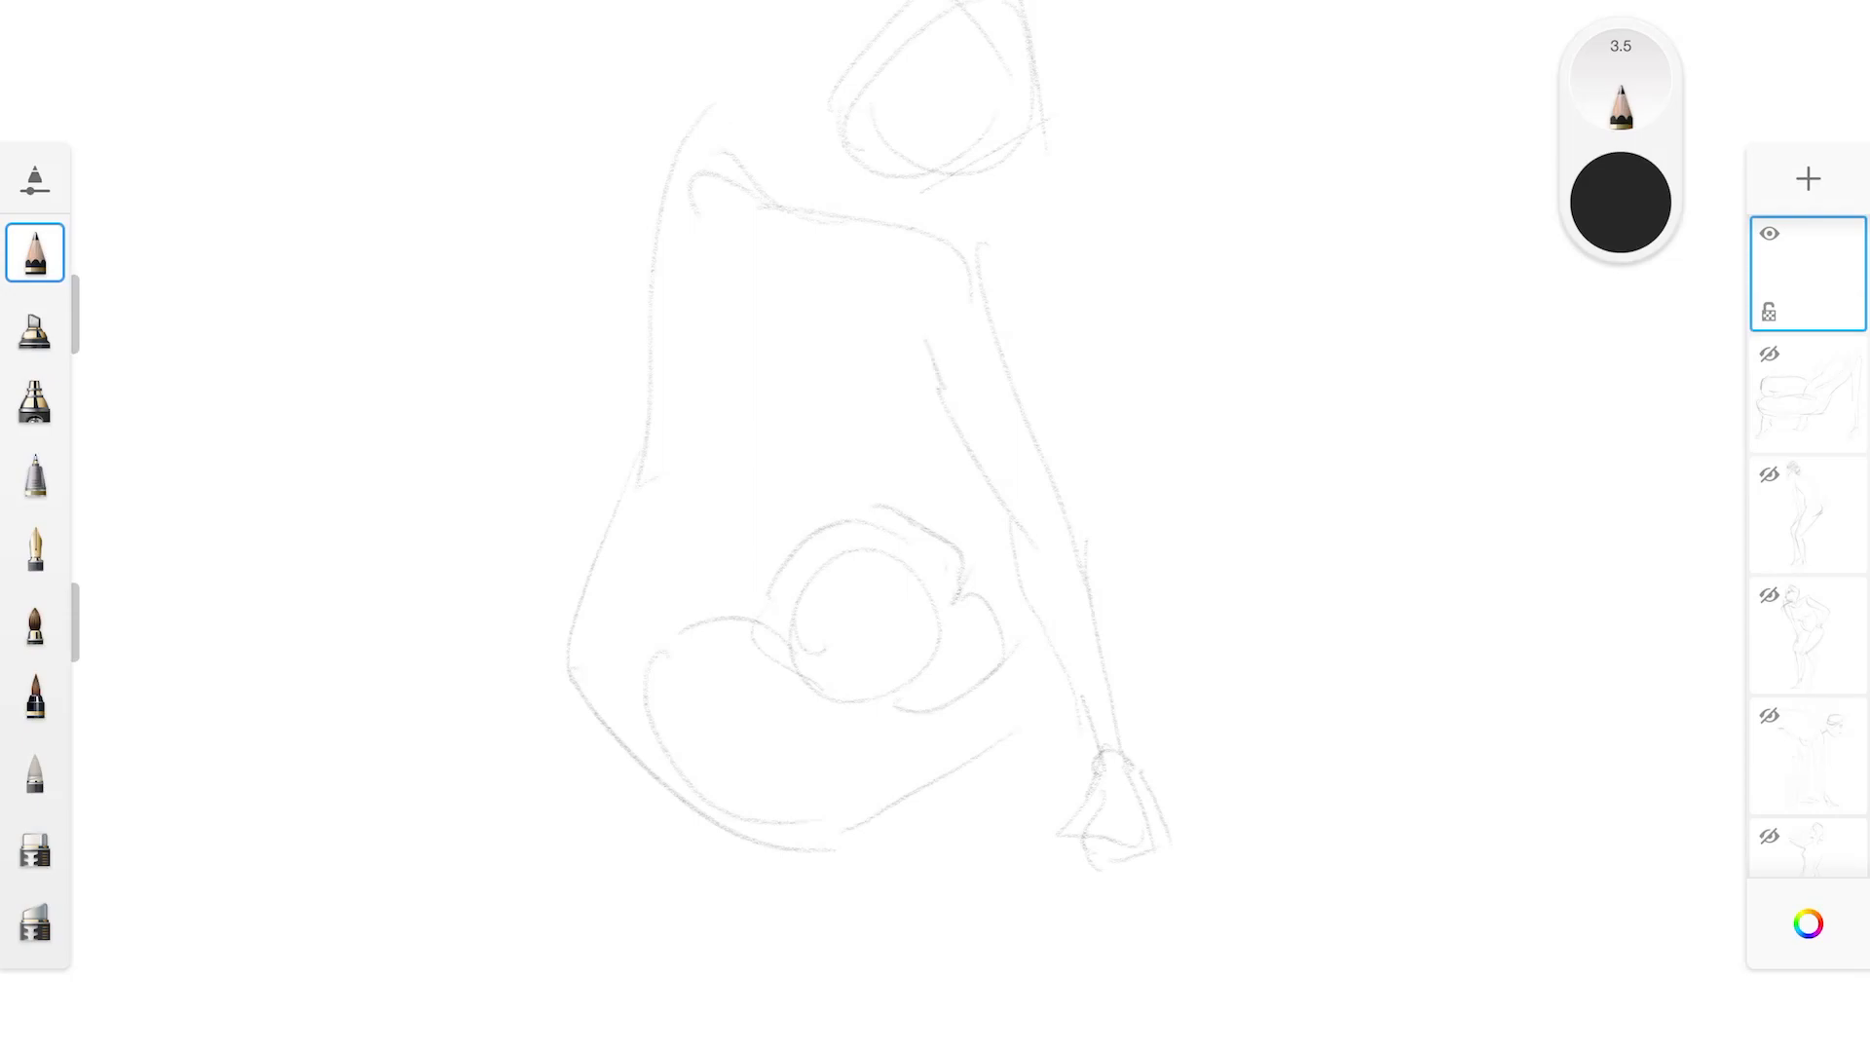
mouse_move(916, 314)
mouse_down()
mouse_move(916, 429)
mouse_move(825, 421)
mouse_move(905, 539)
mouse_up()
mouse_move(925, 373)
mouse_down()
mouse_move(823, 414)
mouse_move(928, 384)
mouse_move(864, 472)
mouse_move(897, 522)
mouse_up()
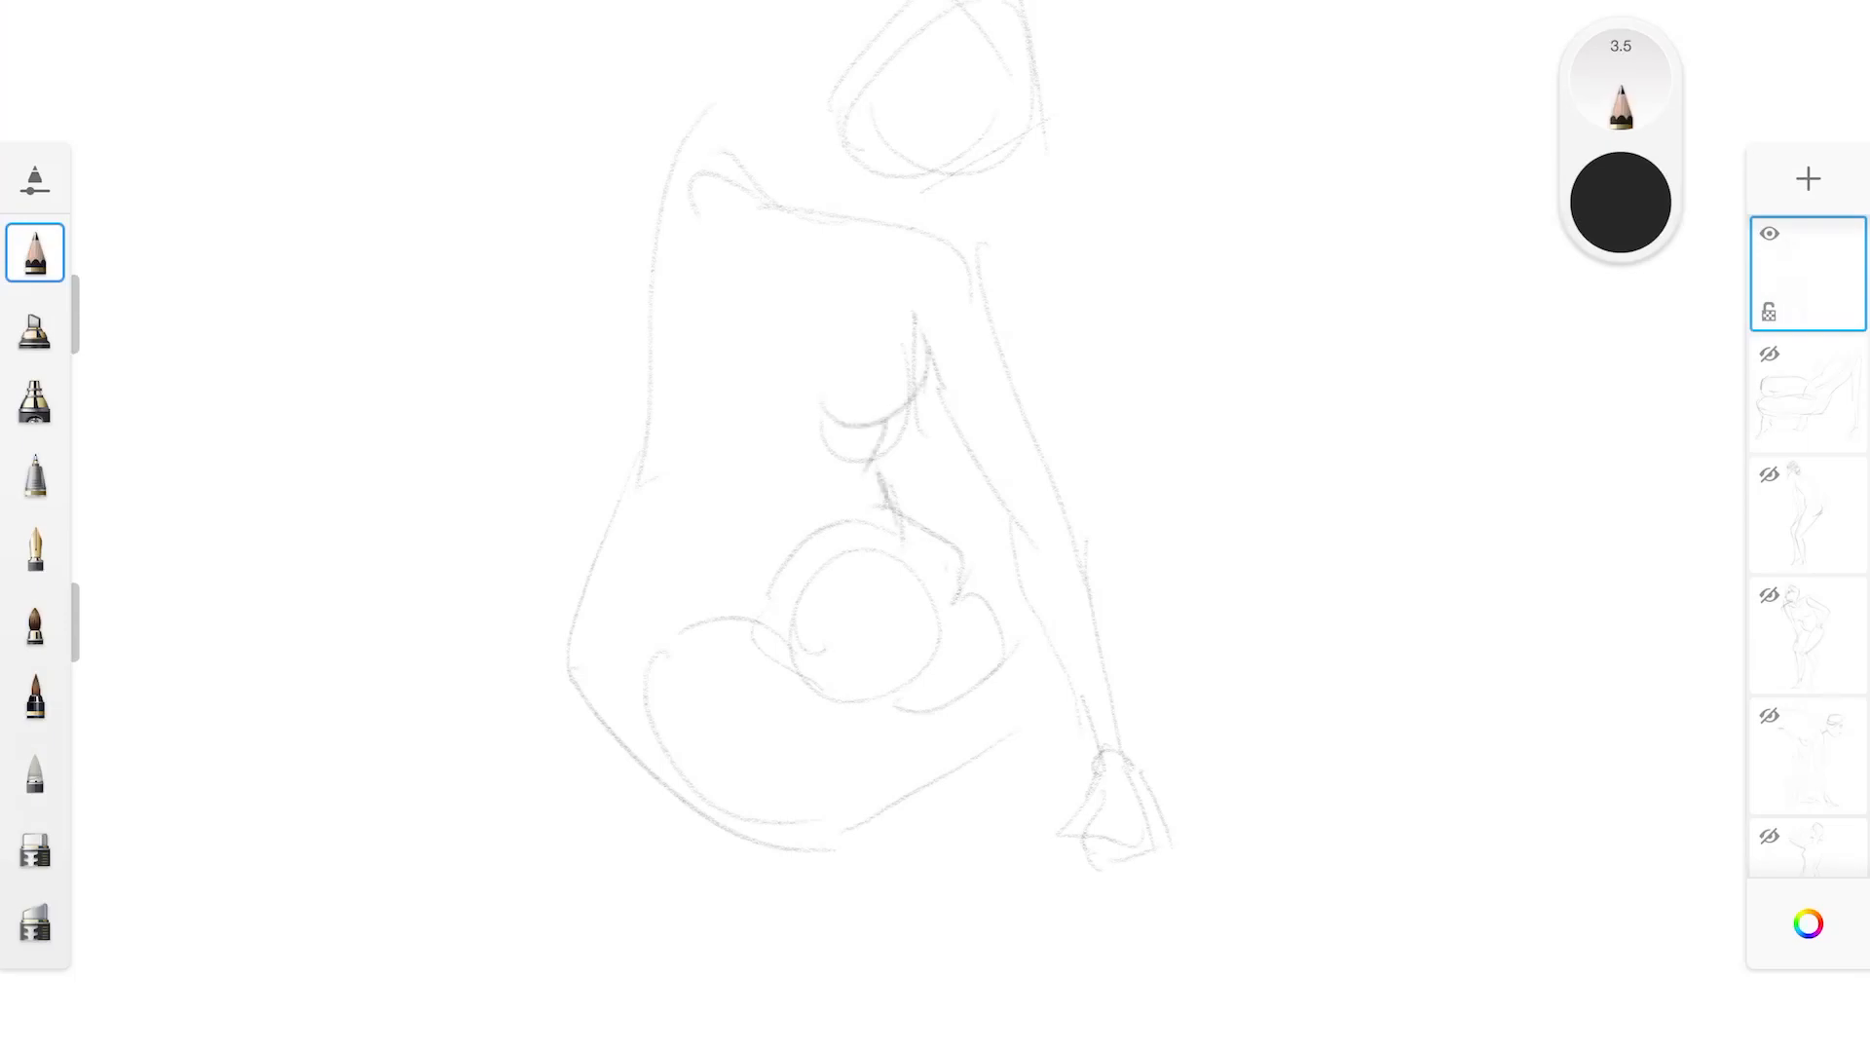
Draw the seated figure's right arm from shoulder to wrist with its hand resting on the ground
drag(718, 220, 635, 454)
mouse_move(643, 216)
mouse_down()
mouse_move(562, 487)
mouse_move(544, 709)
mouse_up()
drag(625, 483, 558, 750)
mouse_move(550, 565)
mouse_down()
mouse_move(557, 721)
mouse_move(538, 818)
mouse_up()
mouse_move(563, 730)
mouse_down()
mouse_move(526, 794)
mouse_move(614, 843)
mouse_move(575, 855)
mouse_up()
drag(526, 760, 522, 869)
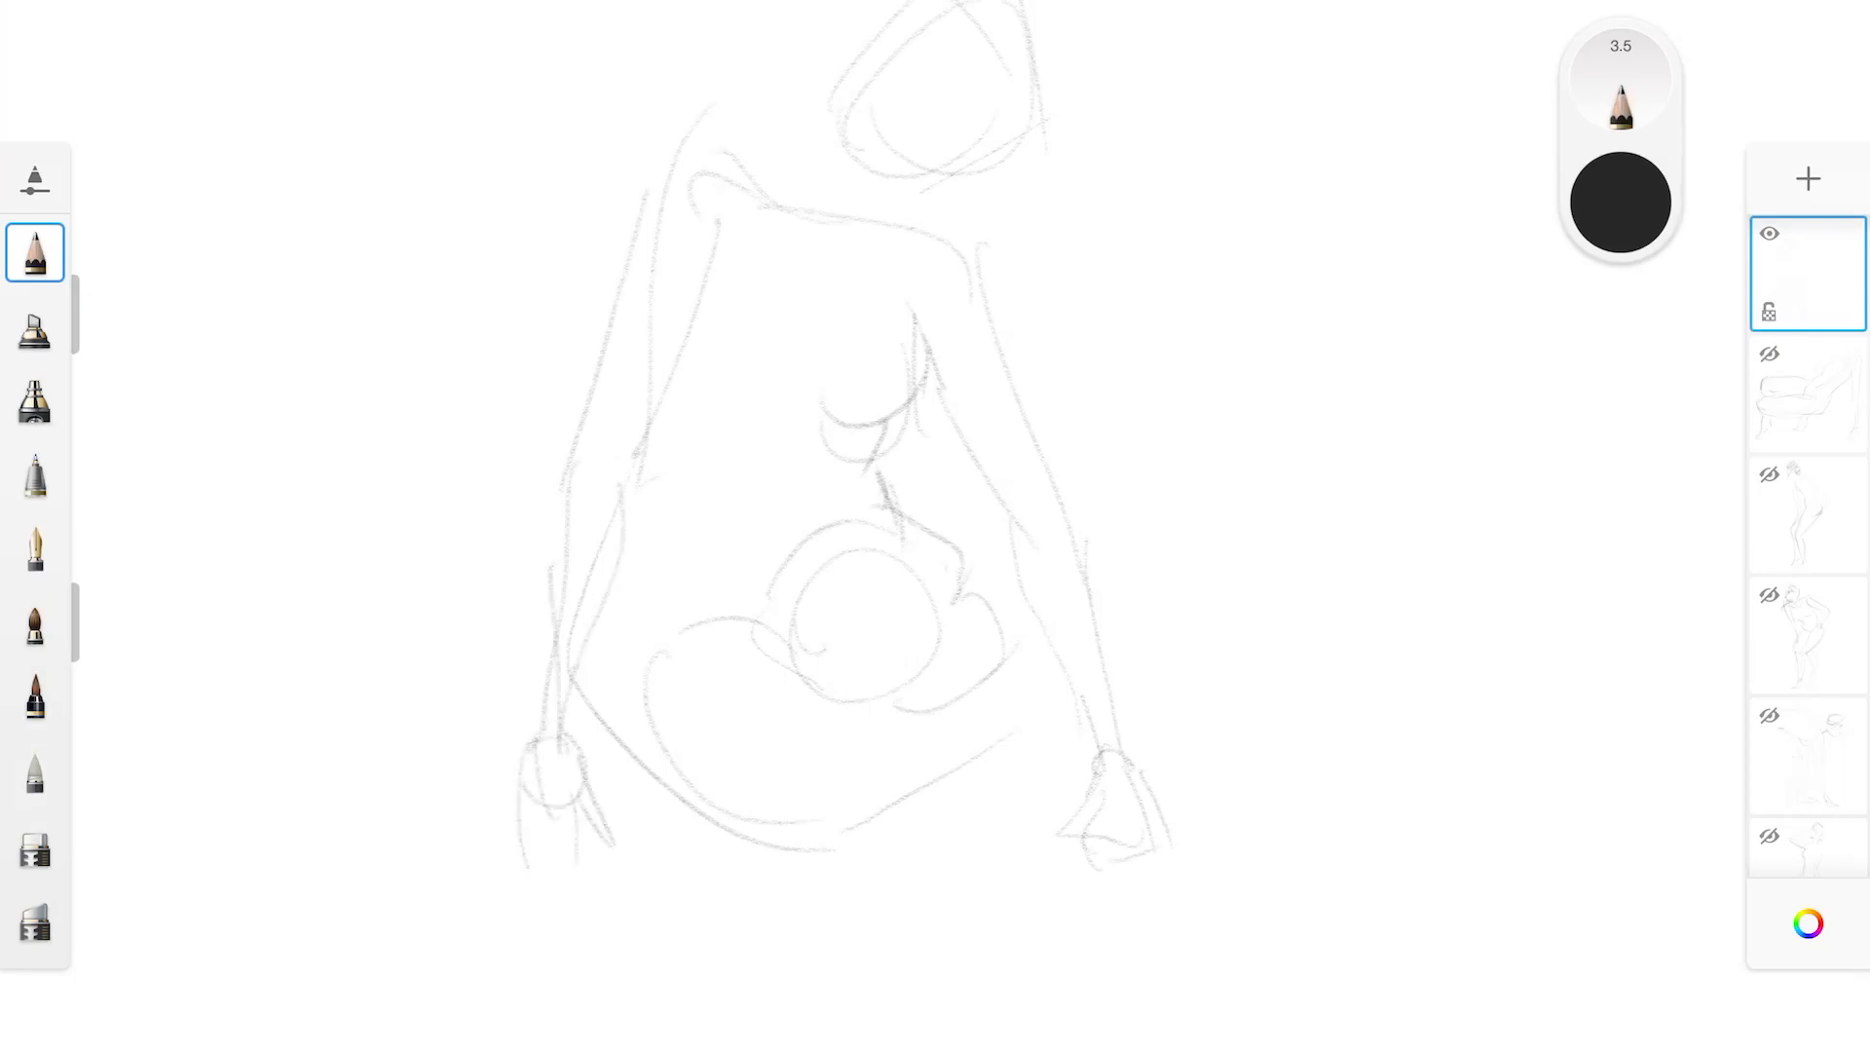
Outline the folded leg's lower edge and shin, and darken the underside of the foreshortened knee and calf
mouse_move(620, 623)
mouse_down()
mouse_move(833, 843)
mouse_move(884, 840)
mouse_move(916, 780)
mouse_move(1041, 731)
mouse_up()
mouse_move(756, 651)
mouse_down()
mouse_move(851, 707)
mouse_move(972, 706)
mouse_up()
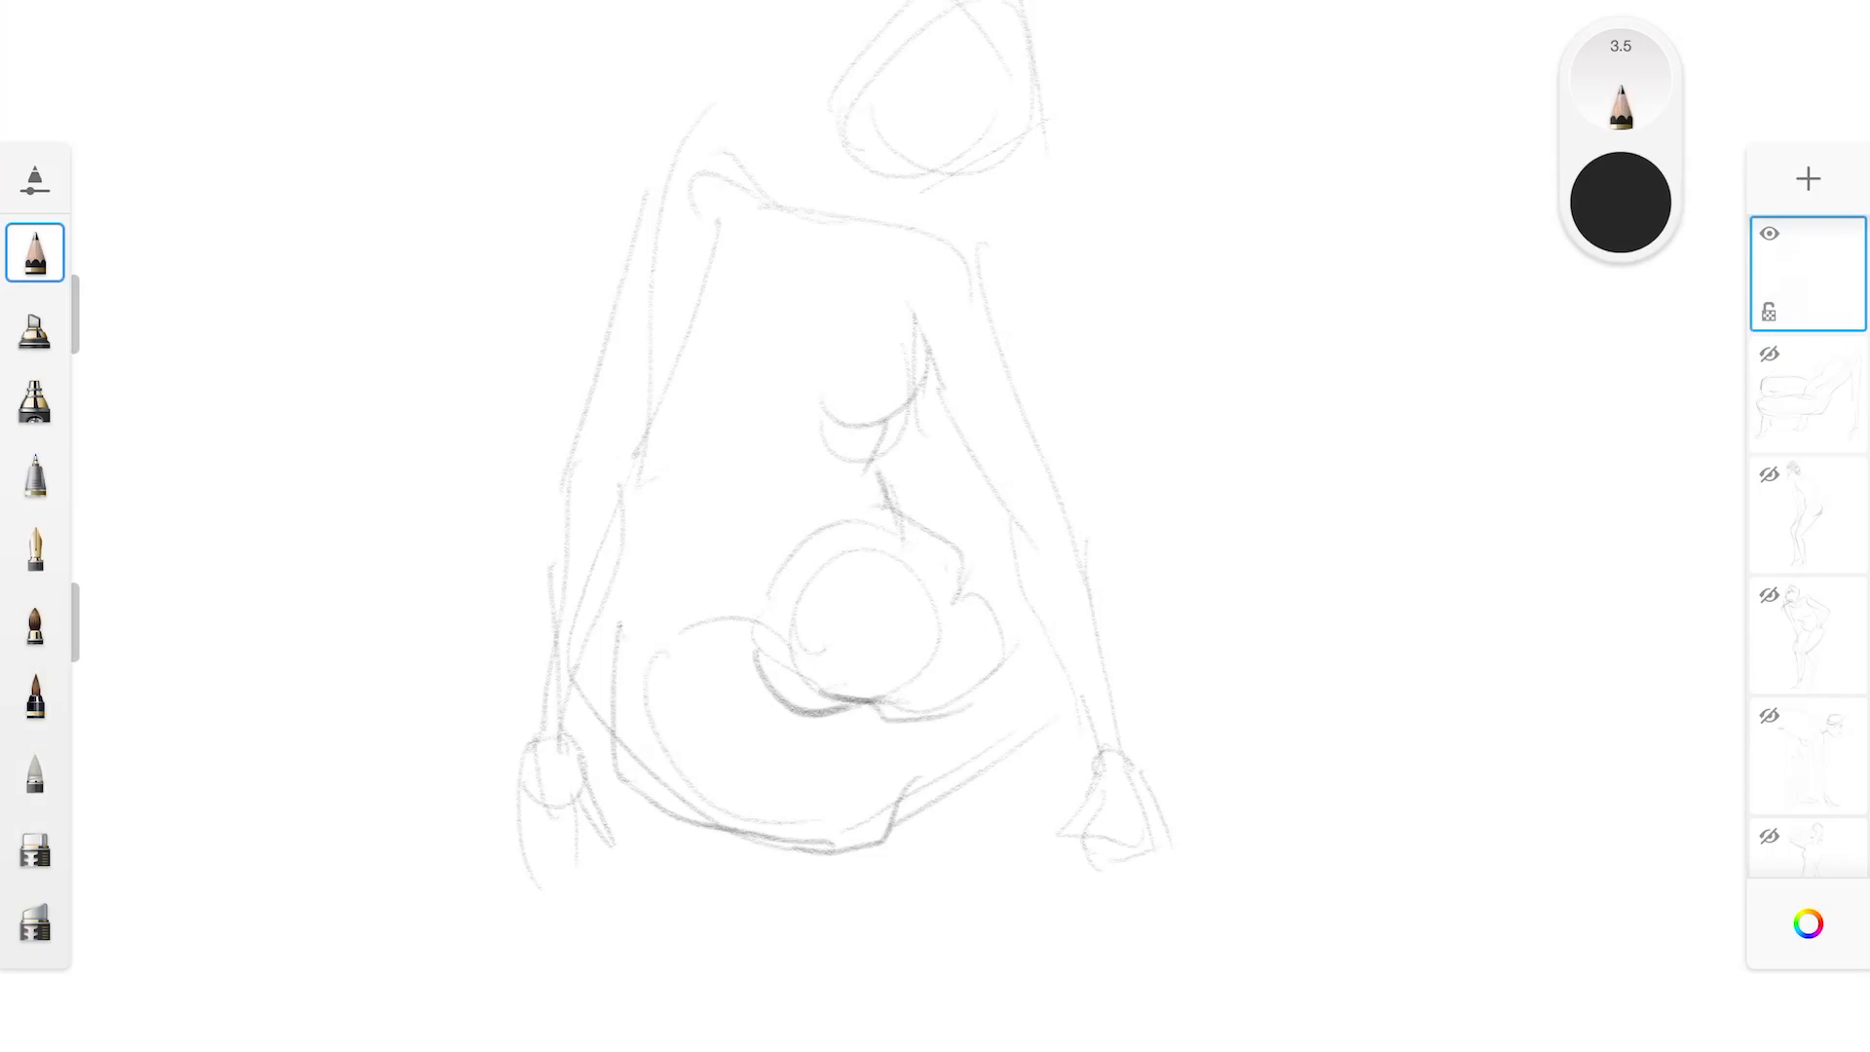
drag(842, 689, 934, 665)
drag(894, 504, 959, 599)
mouse_move(966, 600)
mouse_down()
mouse_move(1007, 650)
mouse_move(896, 726)
mouse_up()
drag(1004, 697, 974, 719)
mouse_move(1011, 658)
mouse_down()
mouse_move(999, 703)
mouse_move(892, 833)
mouse_up()
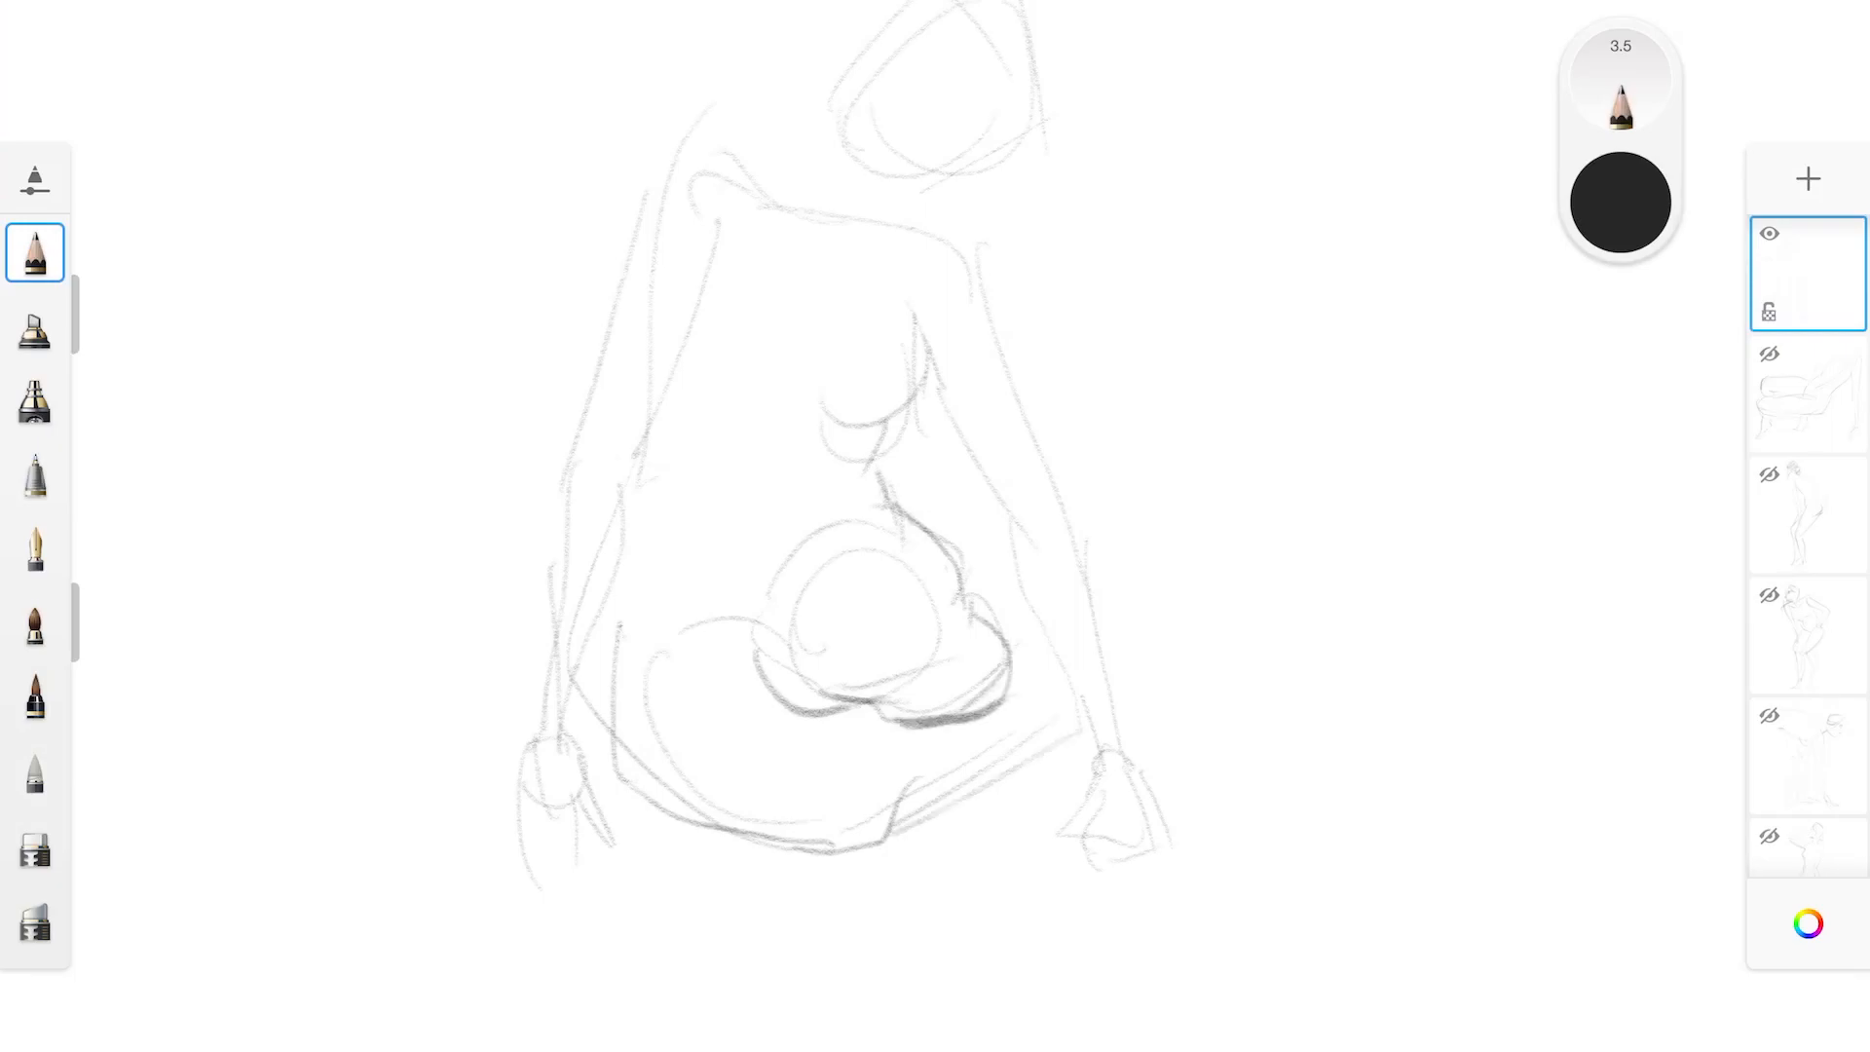
Add the foot beyond the left arm and darken the foreshortened knee's outline and the crease beneath it
mouse_move(1007, 694)
mouse_down()
mouse_move(1034, 655)
mouse_move(1203, 724)
mouse_up()
mouse_move(831, 526)
mouse_down()
mouse_move(764, 662)
mouse_move(779, 674)
mouse_up()
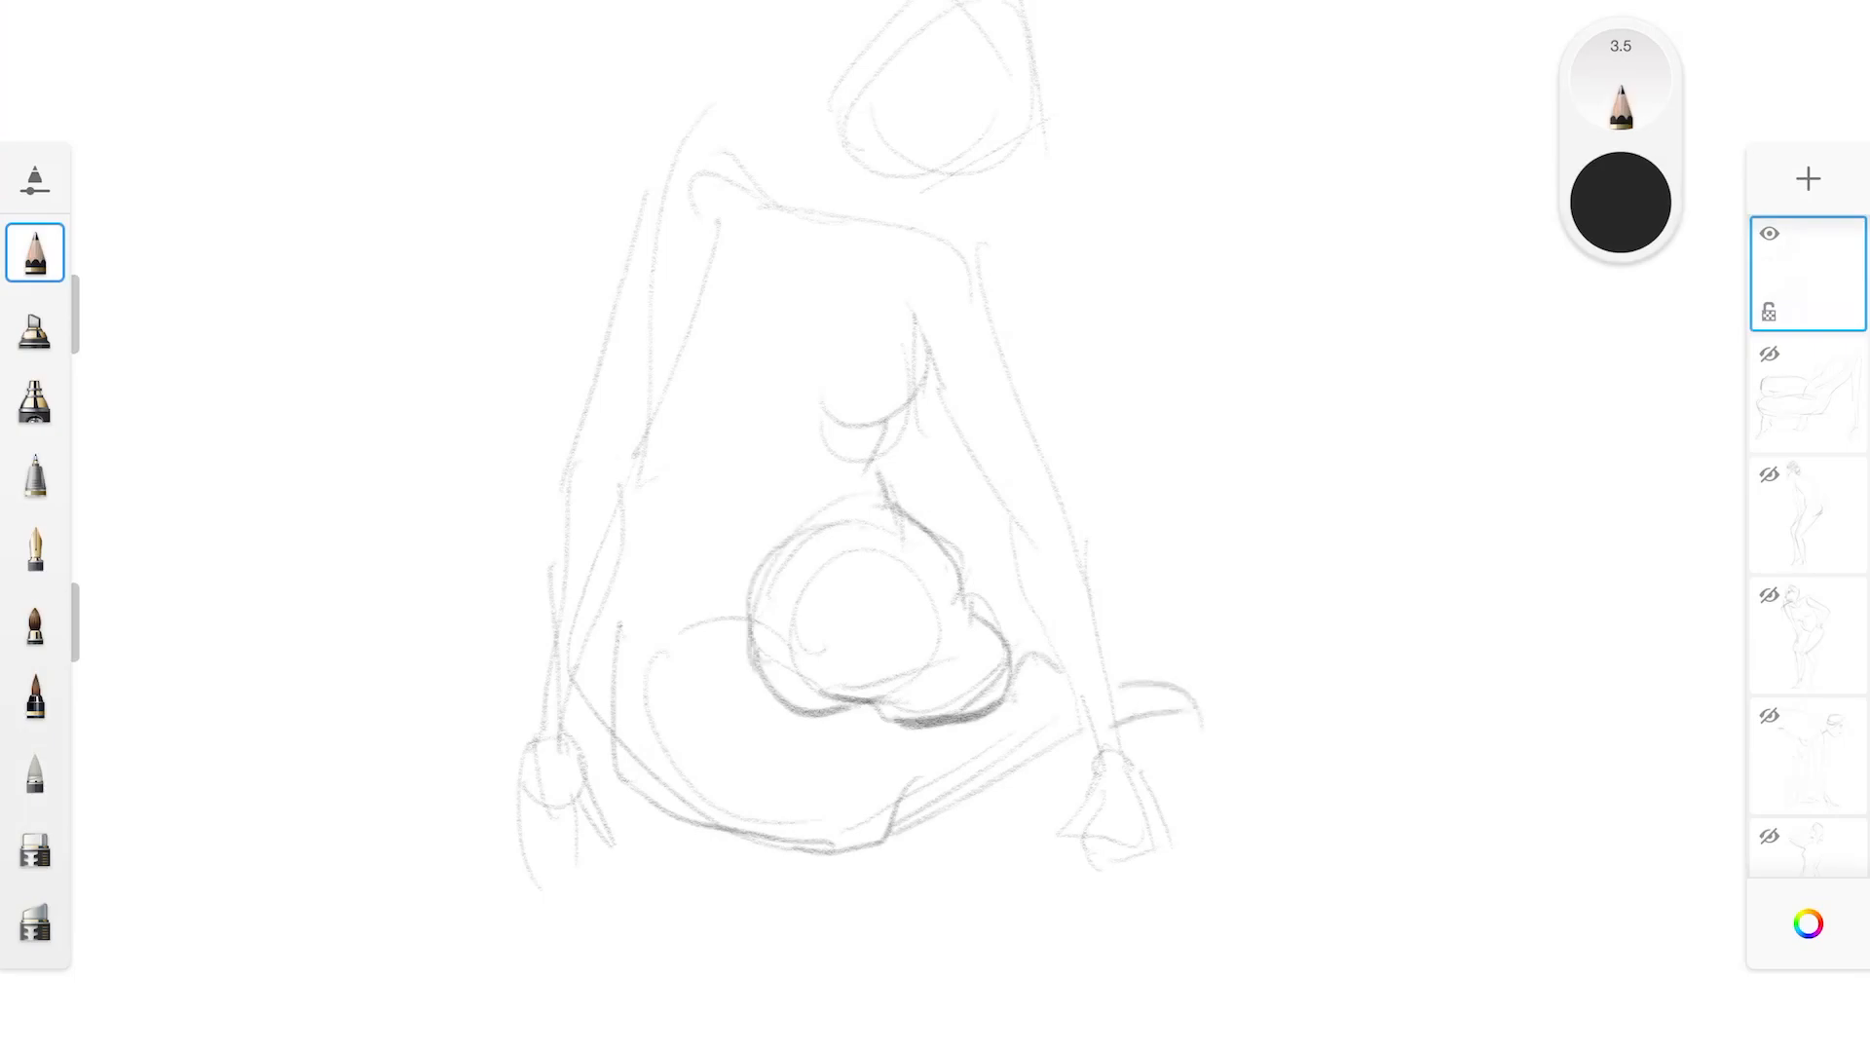
mouse_move(793, 533)
mouse_down()
mouse_move(750, 652)
mouse_move(932, 701)
mouse_up()
drag(943, 586, 963, 656)
drag(868, 693, 932, 707)
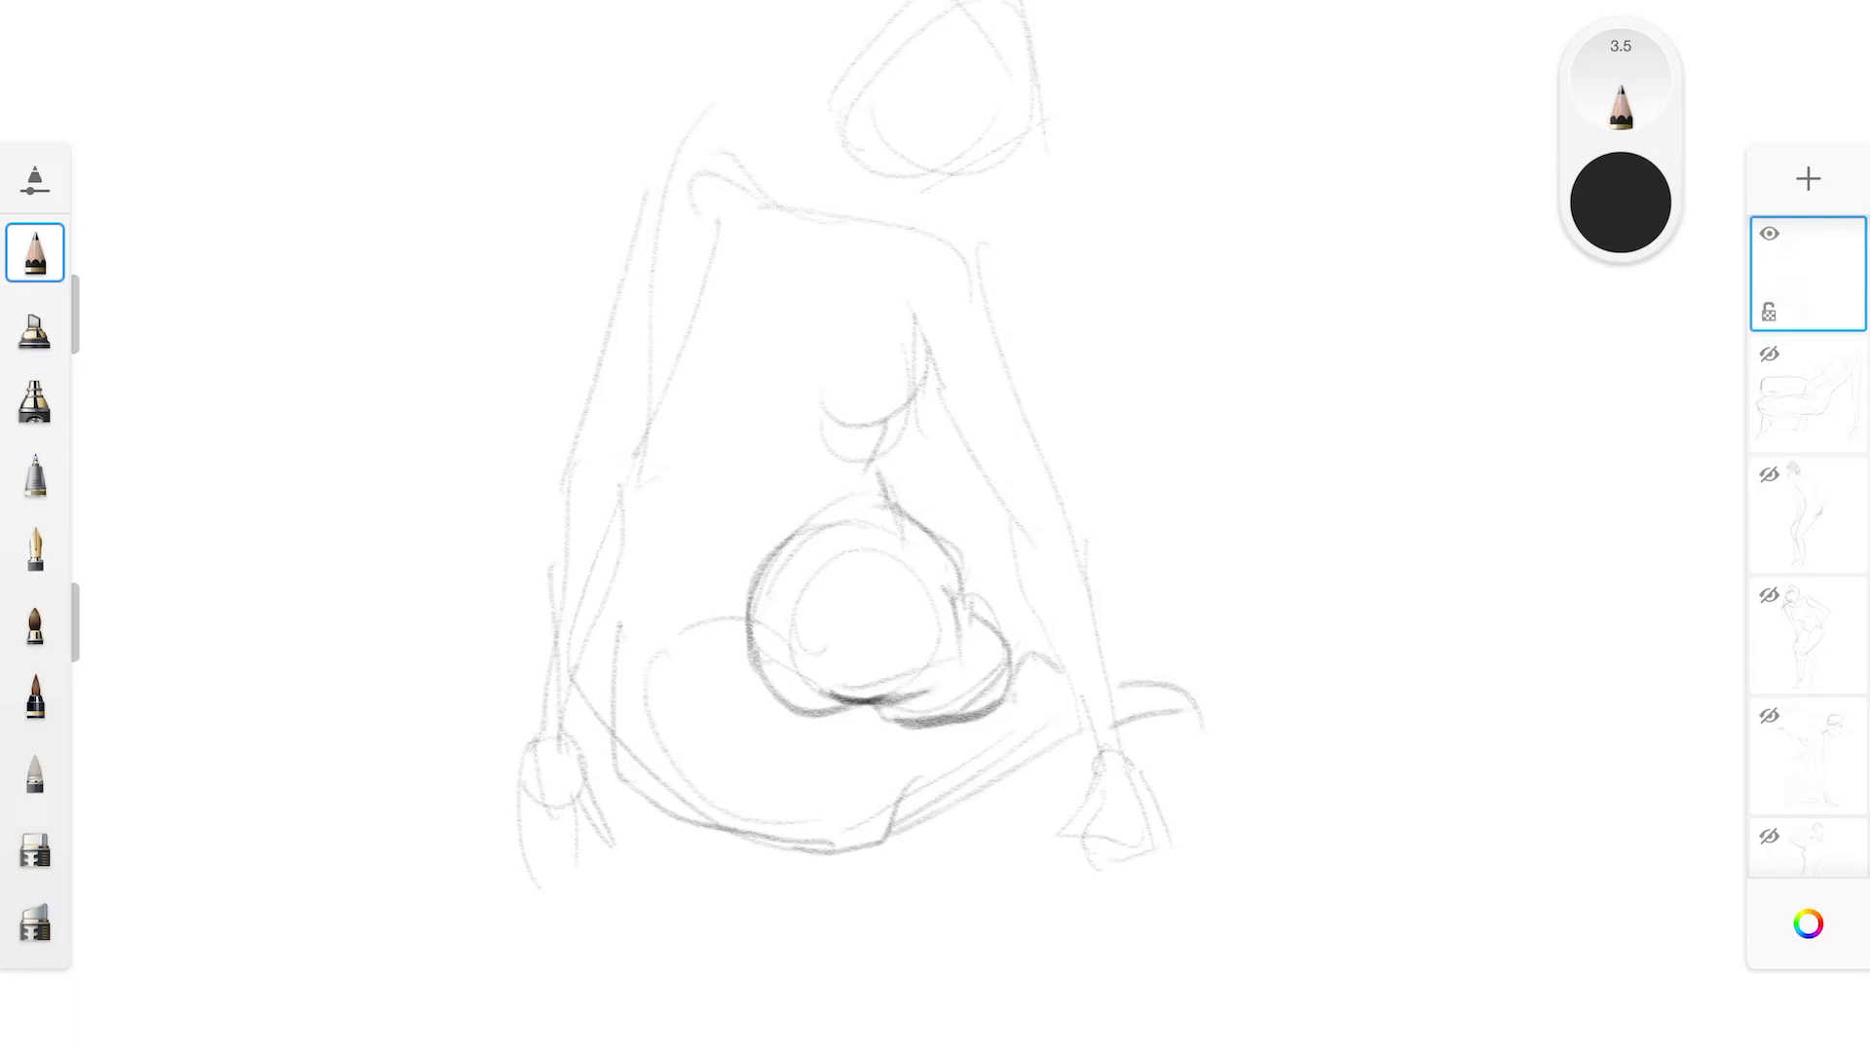
Darken the folded leg's thigh, knee and shin contours with the pencil at size 3.5
mouse_move(638, 660)
mouse_down()
mouse_move(740, 645)
mouse_move(774, 687)
mouse_move(830, 706)
mouse_up()
mouse_move(618, 614)
mouse_down()
mouse_move(623, 778)
mouse_move(819, 844)
mouse_move(901, 839)
mouse_move(940, 810)
mouse_move(926, 796)
mouse_move(891, 834)
mouse_up()
key(e)
click(35, 253)
drag(862, 700, 746, 833)
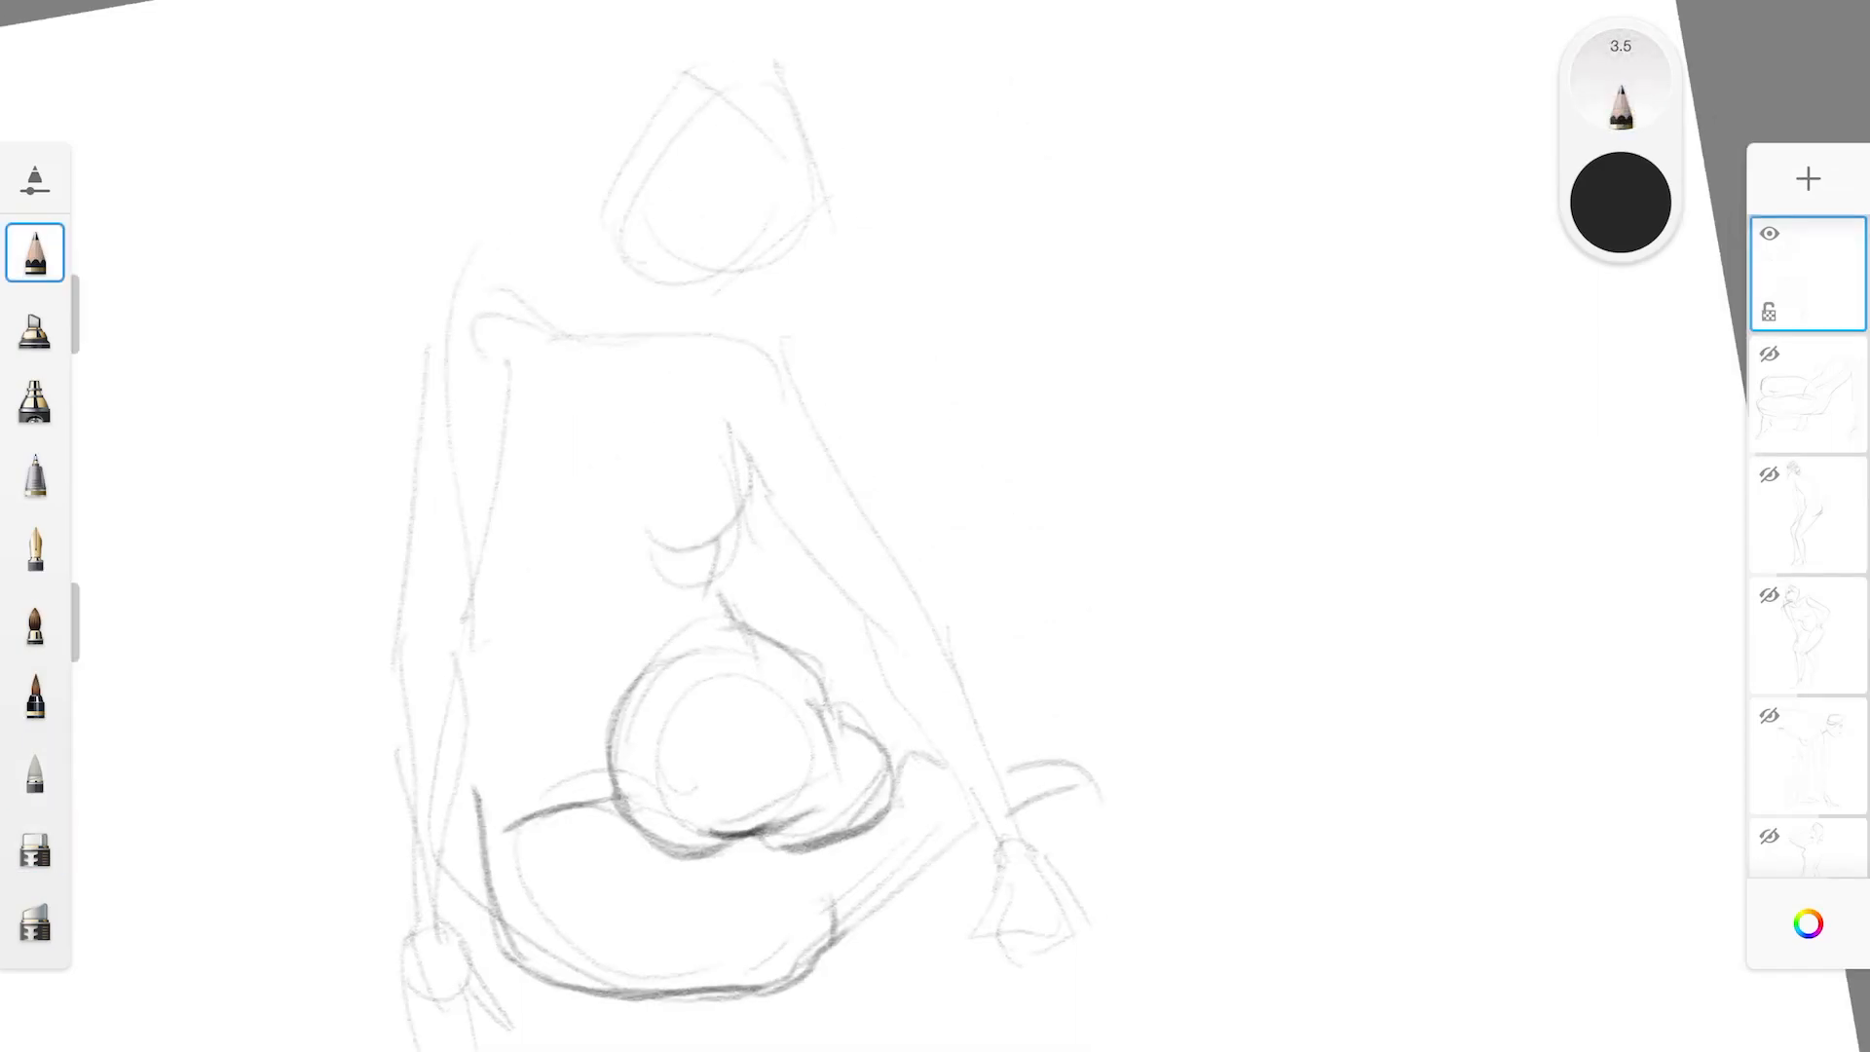
drag(945, 834, 833, 950)
Draw the right side of the torso down to the hip, then define both breasts and the opposite waist line
scroll(935, 585, down, 5)
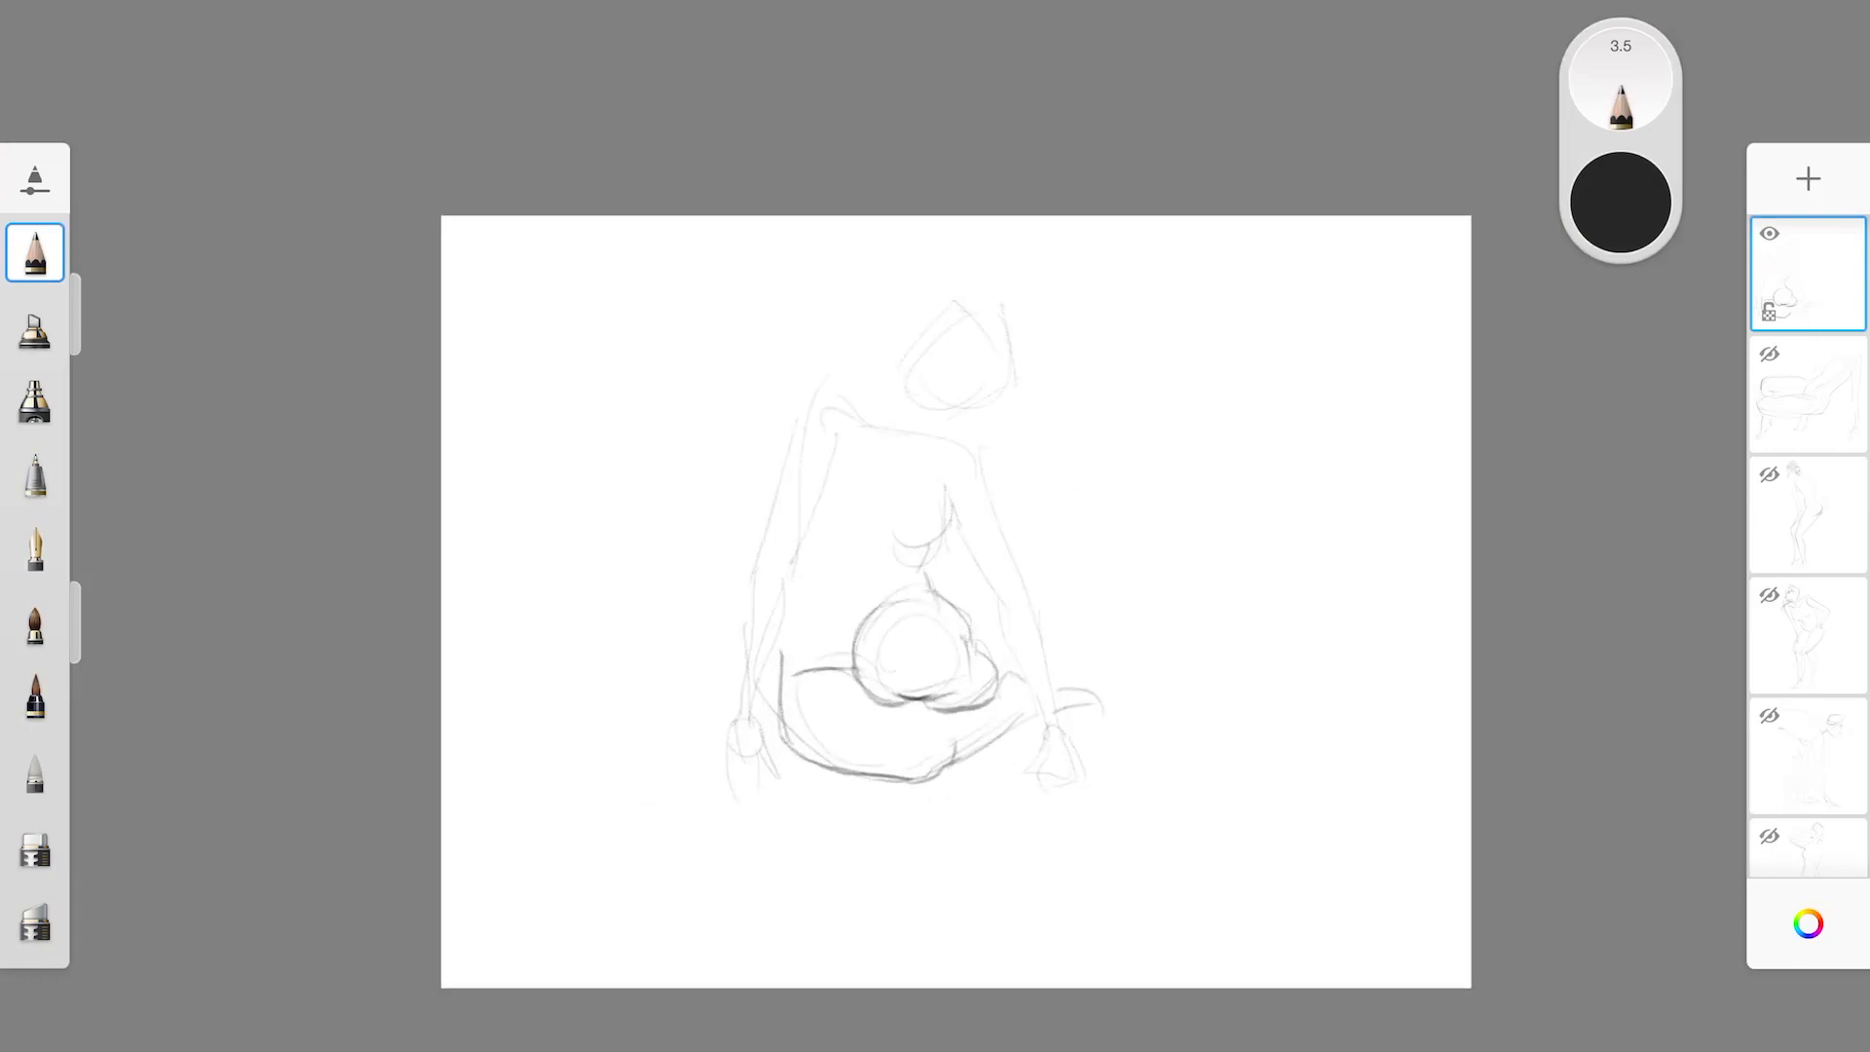
scroll(974, 623, up, 4)
drag(667, 575, 629, 682)
drag(690, 369, 680, 572)
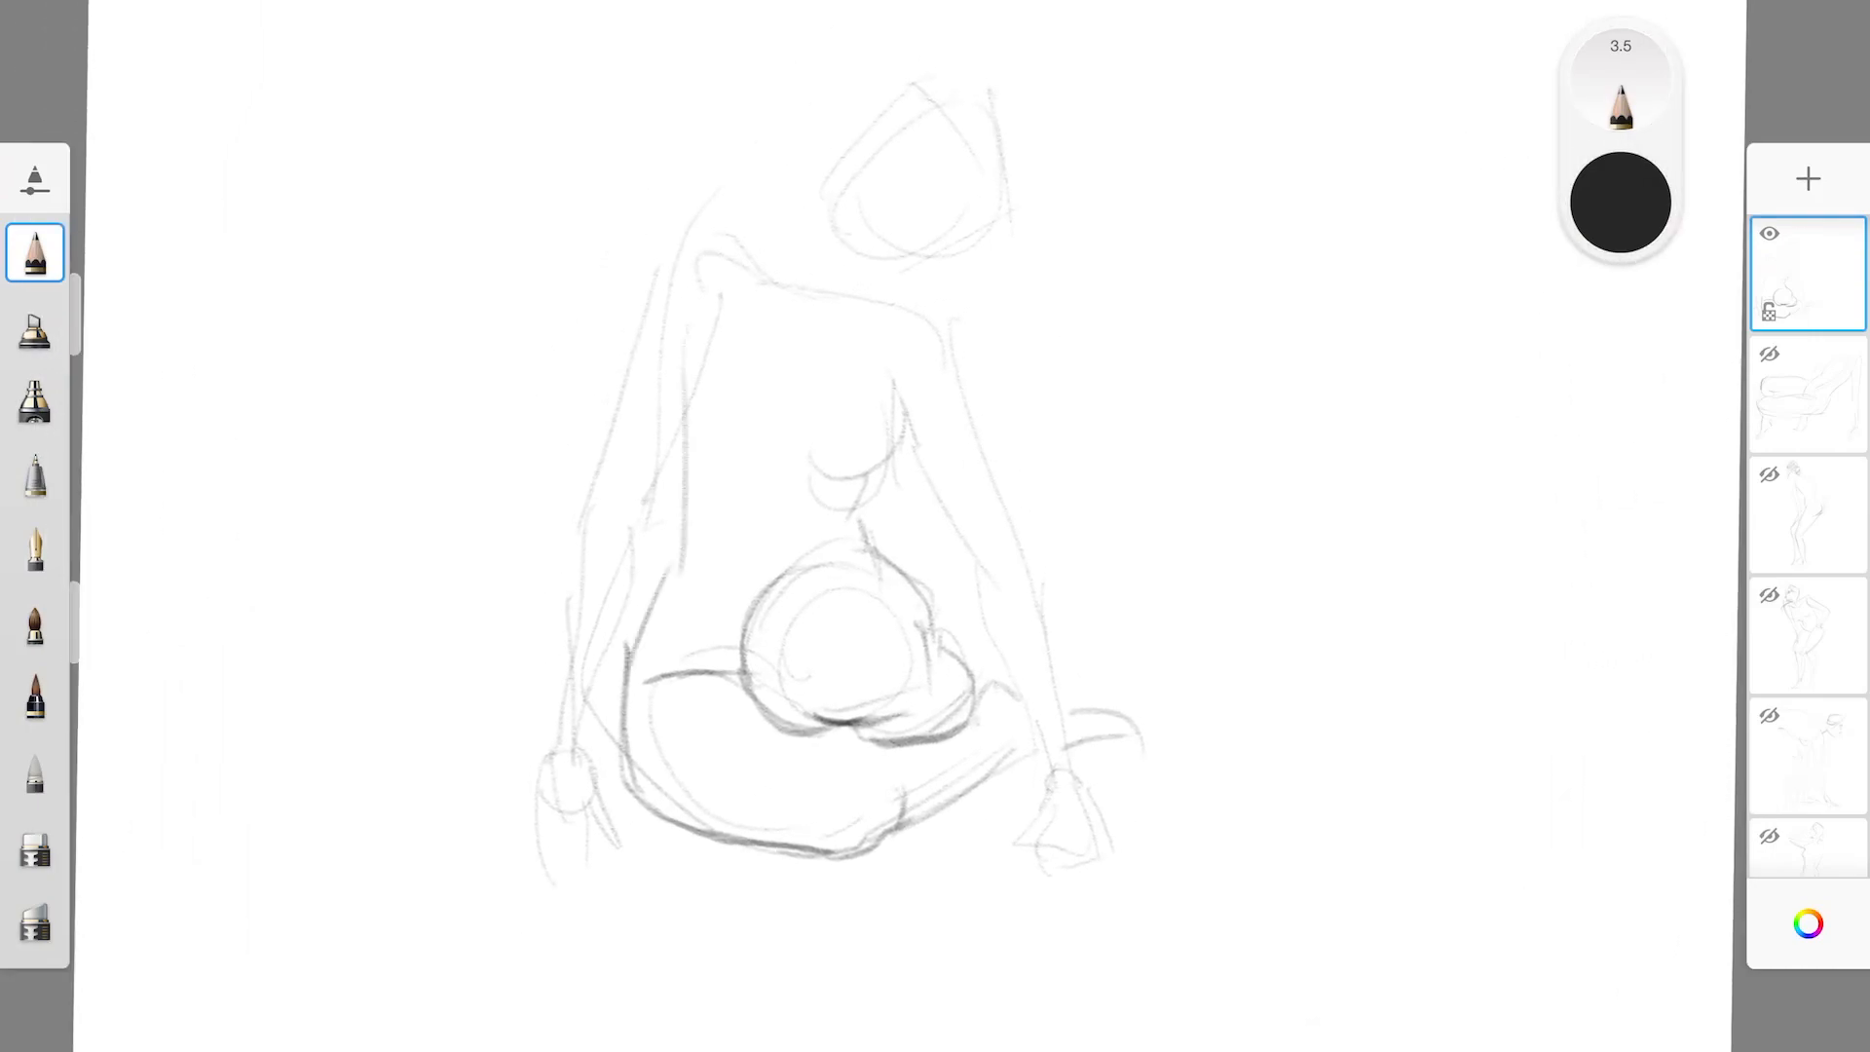
drag(868, 541, 904, 391)
mouse_move(698, 417)
mouse_down()
mouse_move(762, 476)
mouse_move(910, 449)
mouse_up()
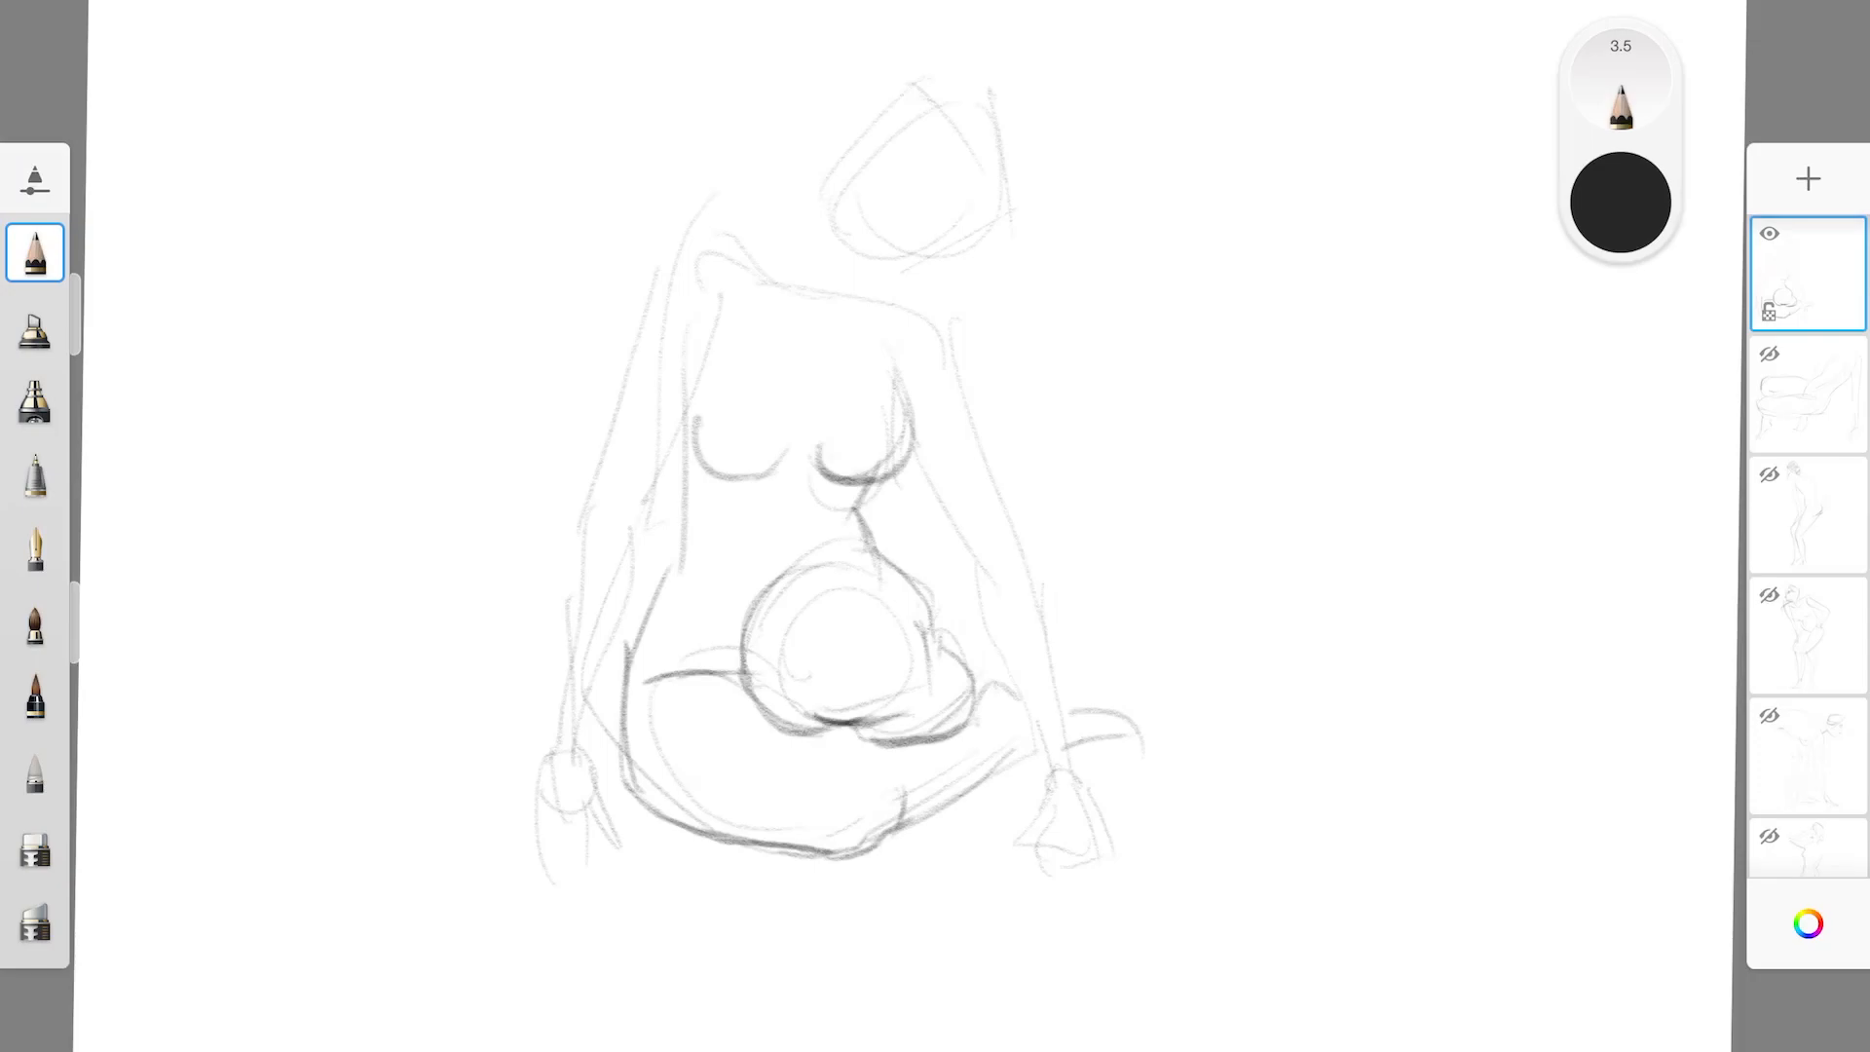
Darken both edges of the seated figure's left arm down to the wrist and refine its hand and fingers
drag(960, 288, 993, 459)
drag(916, 413, 1026, 726)
mouse_move(1016, 531)
mouse_down()
mouse_move(1062, 752)
mouse_move(1041, 784)
mouse_move(1065, 762)
mouse_up()
mouse_move(985, 634)
mouse_down()
mouse_move(1031, 770)
mouse_move(977, 837)
mouse_move(1018, 844)
mouse_up()
drag(1010, 857, 1040, 866)
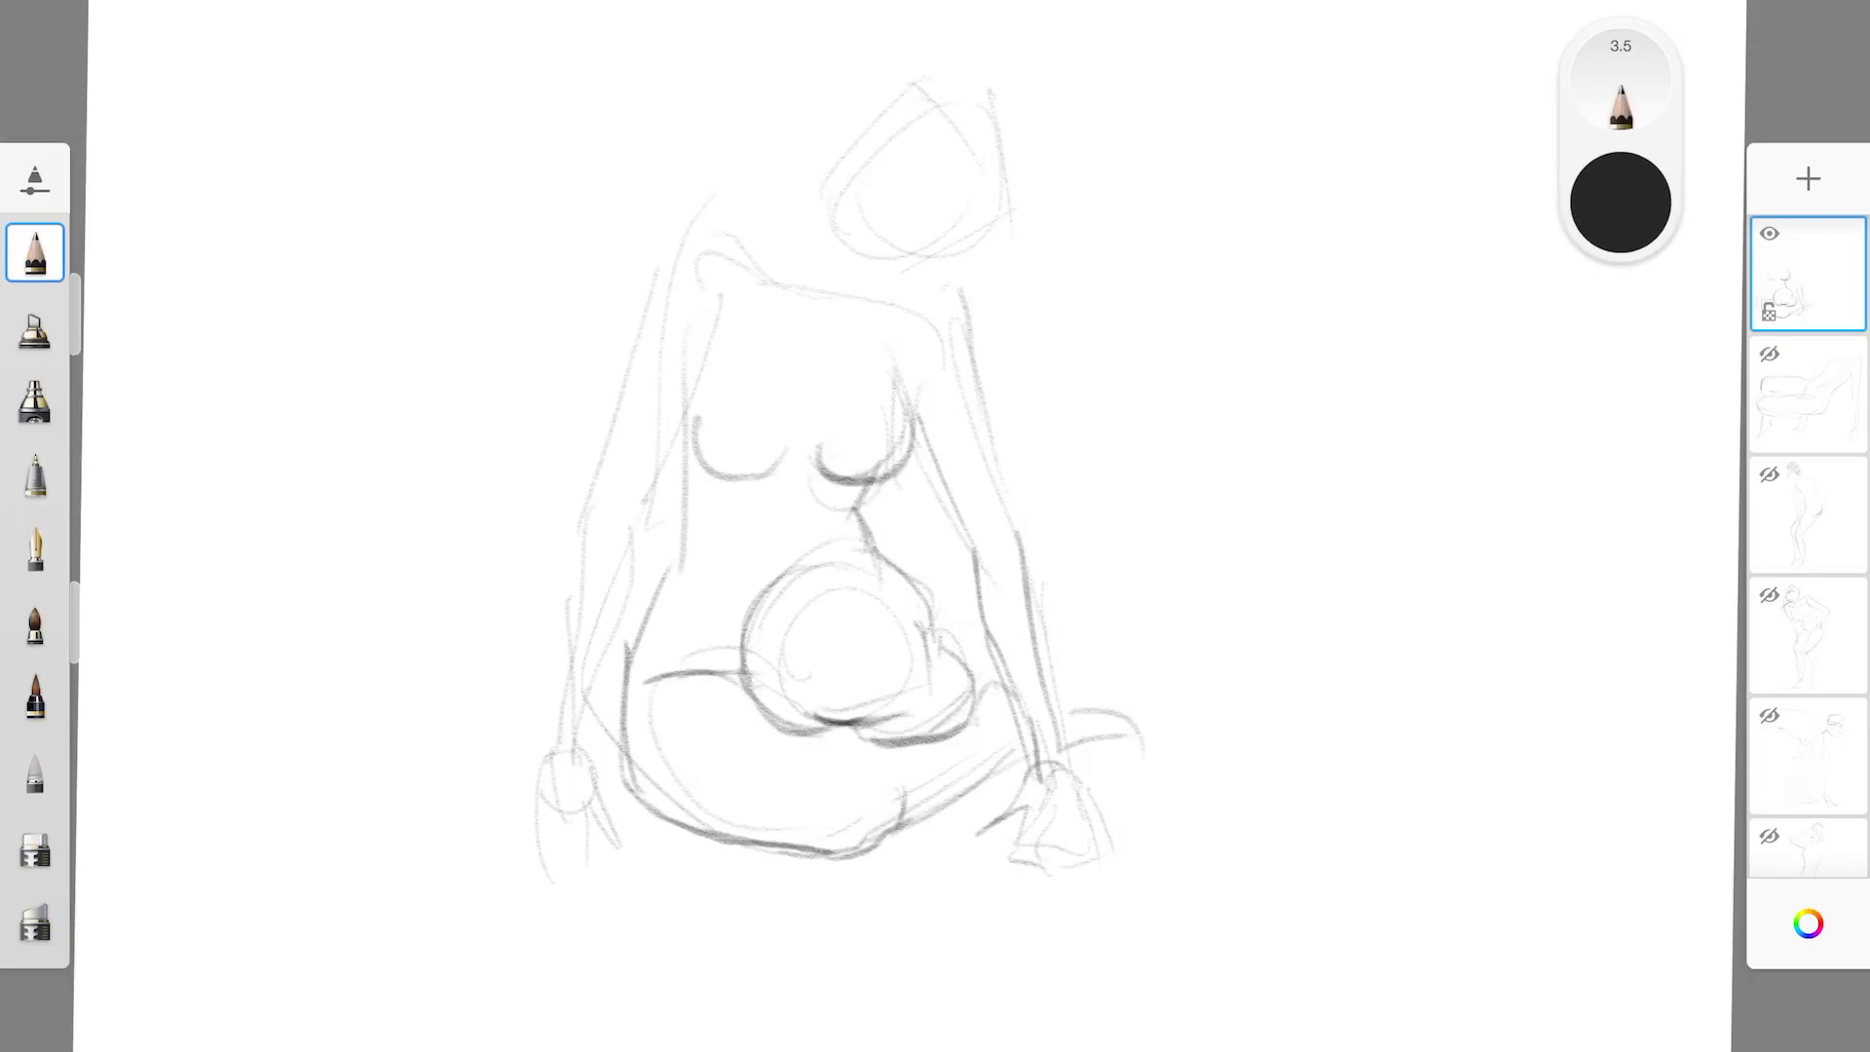
drag(965, 325, 1019, 522)
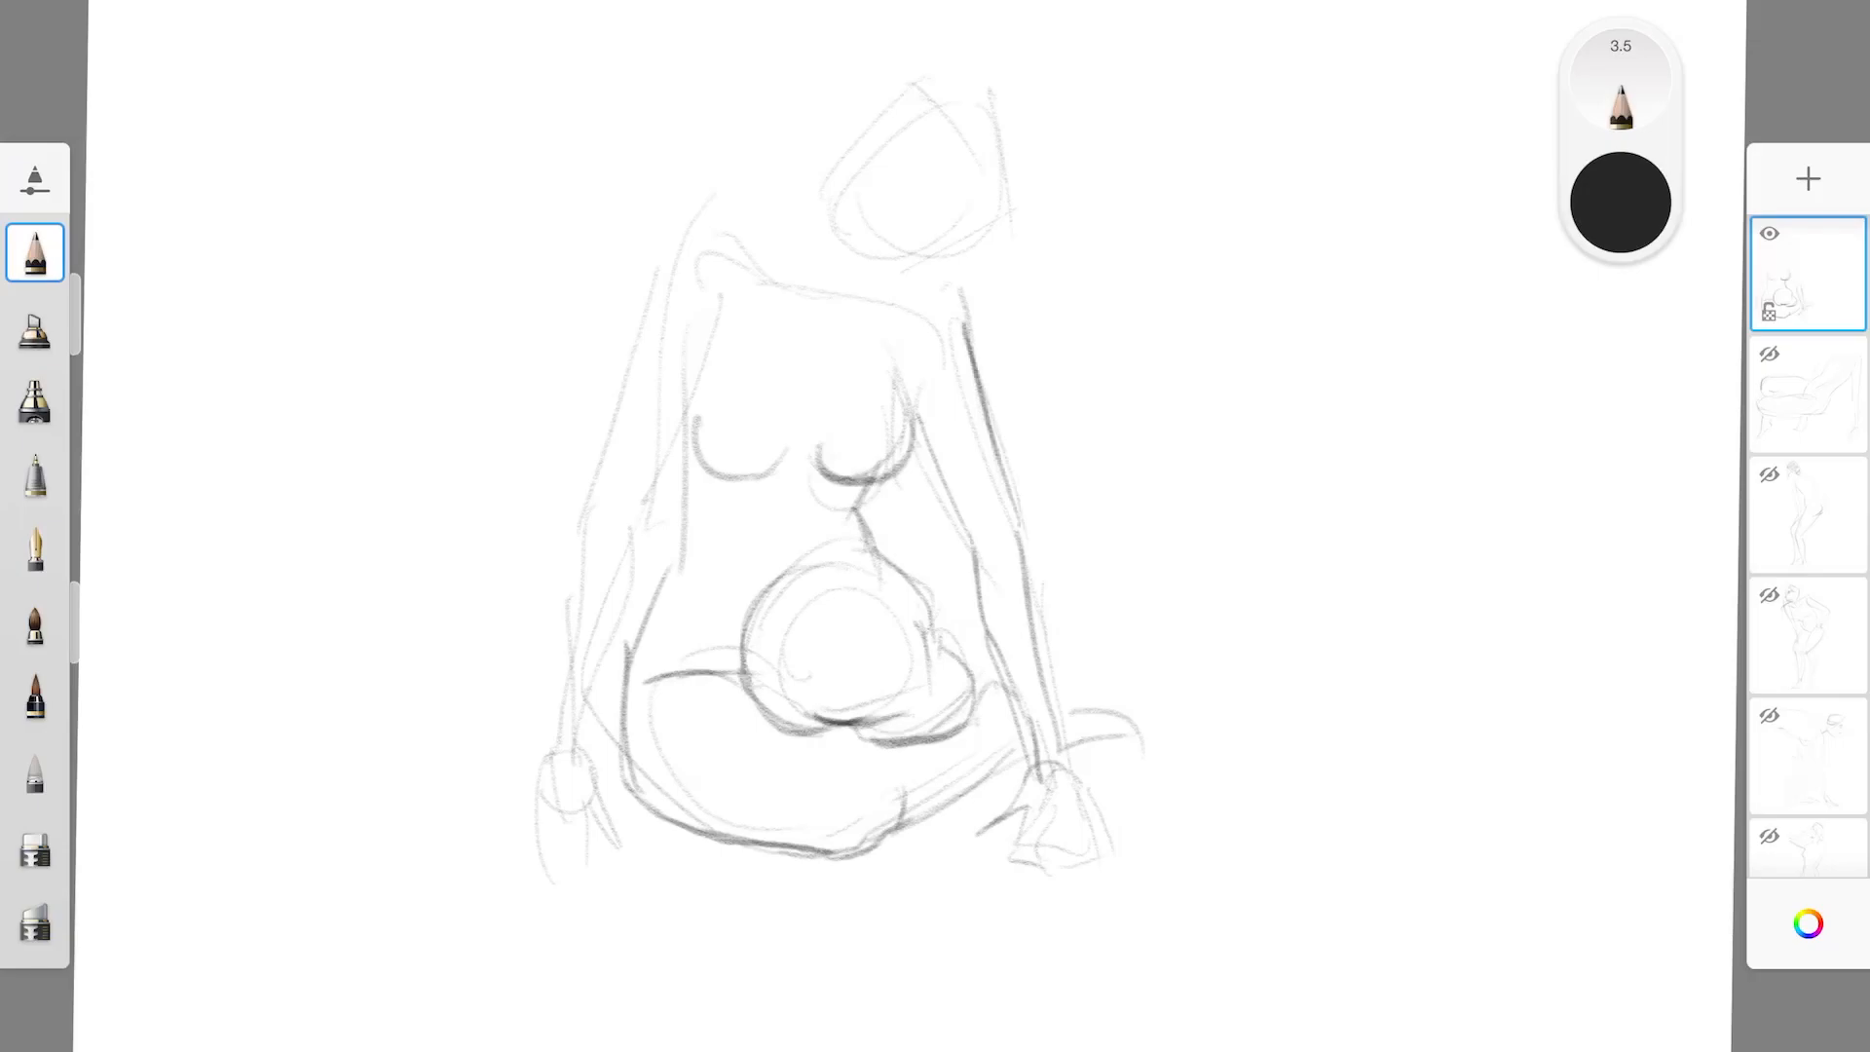
Darken both edges of the seated figure's right arm and define its wrist, hand and fingers
mouse_move(711, 326)
mouse_down()
mouse_move(672, 473)
mouse_move(623, 541)
mouse_up()
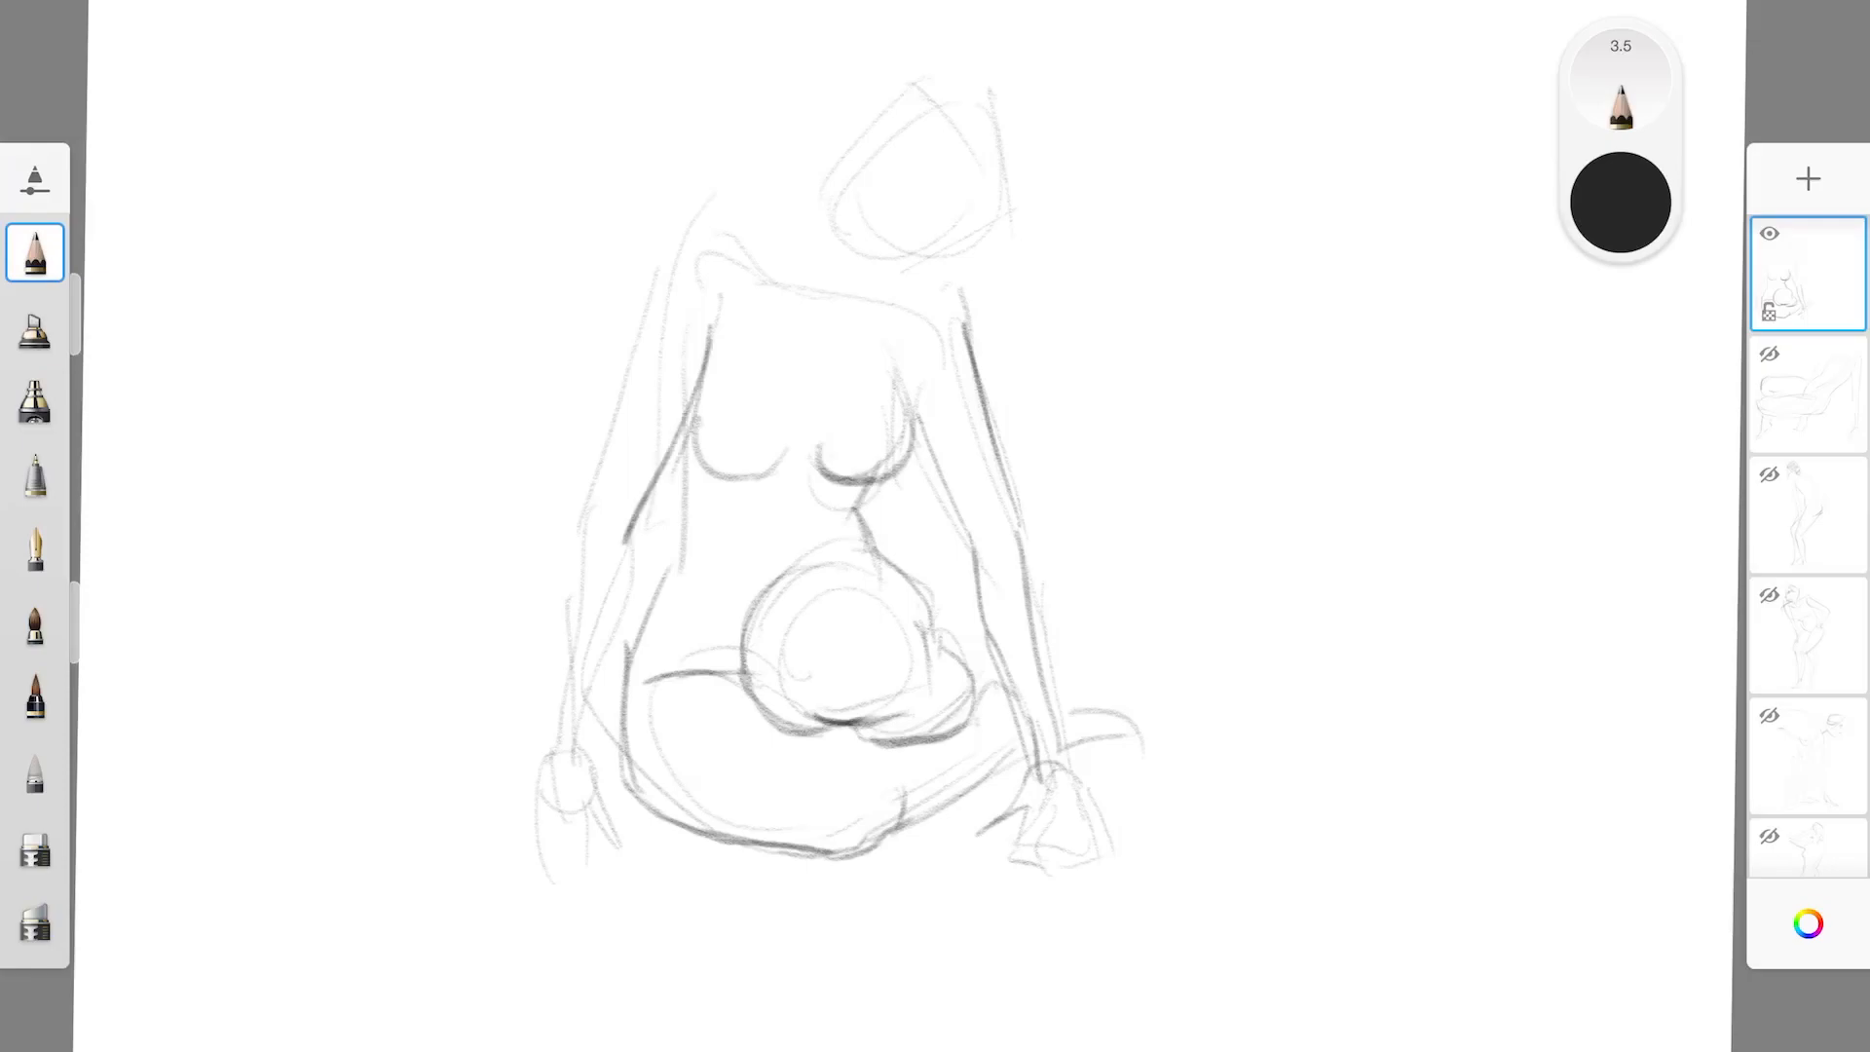
drag(680, 244, 559, 681)
drag(634, 555, 586, 748)
drag(561, 661, 554, 777)
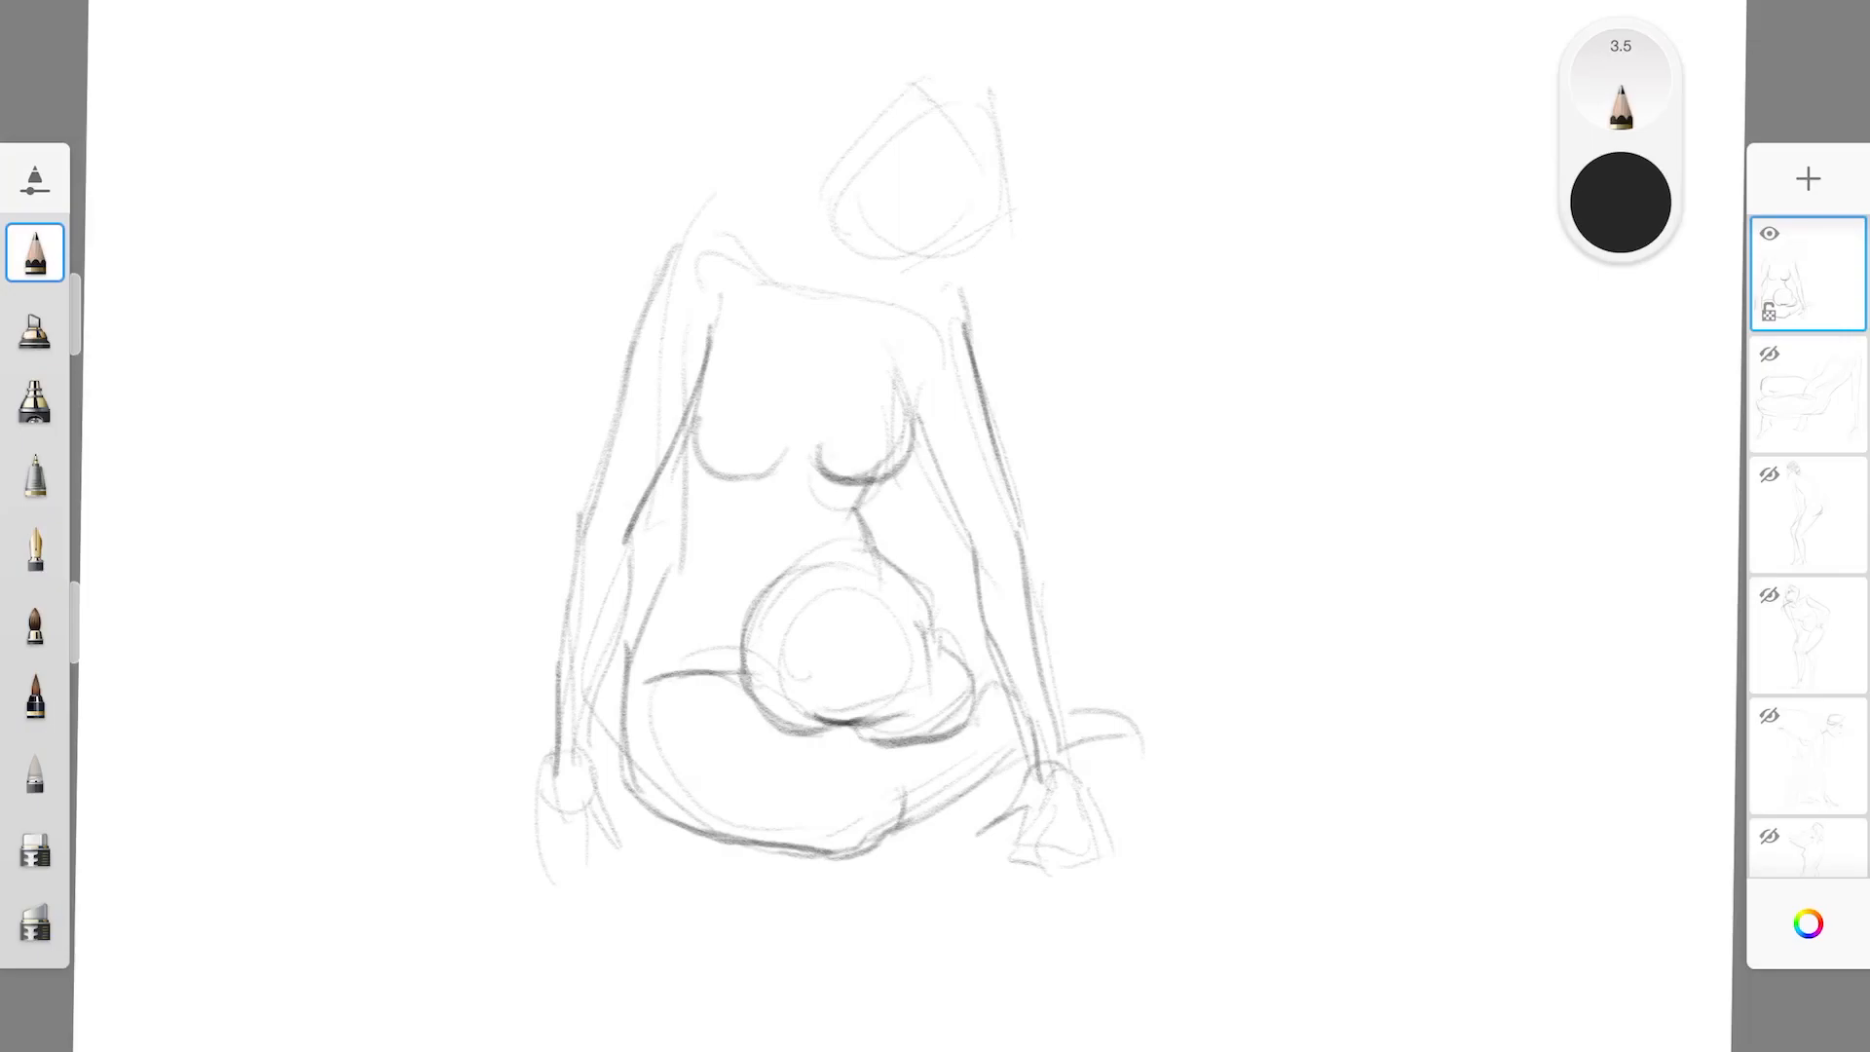
mouse_move(633, 566)
mouse_down()
mouse_move(589, 762)
mouse_move(602, 828)
mouse_up()
drag(551, 759, 635, 892)
drag(551, 805, 541, 896)
Define the shoulders, collarbone and neck, and shape the tilted head with its face guidelines, nose, mouth and jaw
mouse_move(663, 272)
mouse_down()
mouse_move(735, 224)
mouse_move(806, 304)
mouse_move(897, 297)
mouse_up()
drag(744, 252, 823, 312)
mouse_move(643, 286)
mouse_down()
mouse_move(716, 223)
mouse_move(802, 213)
mouse_up()
mouse_move(794, 232)
mouse_down()
mouse_move(882, 189)
mouse_move(936, 102)
mouse_move(1021, 200)
mouse_up()
drag(882, 222, 974, 282)
mouse_move(925, 127)
mouse_down()
mouse_move(988, 238)
mouse_move(1034, 222)
mouse_up()
drag(1019, 122, 1038, 203)
drag(867, 222, 913, 310)
mouse_move(867, 232)
mouse_down()
mouse_move(897, 317)
mouse_move(974, 277)
mouse_up()
mouse_move(909, 212)
mouse_down()
mouse_move(953, 267)
mouse_move(930, 300)
mouse_move(934, 249)
mouse_up()
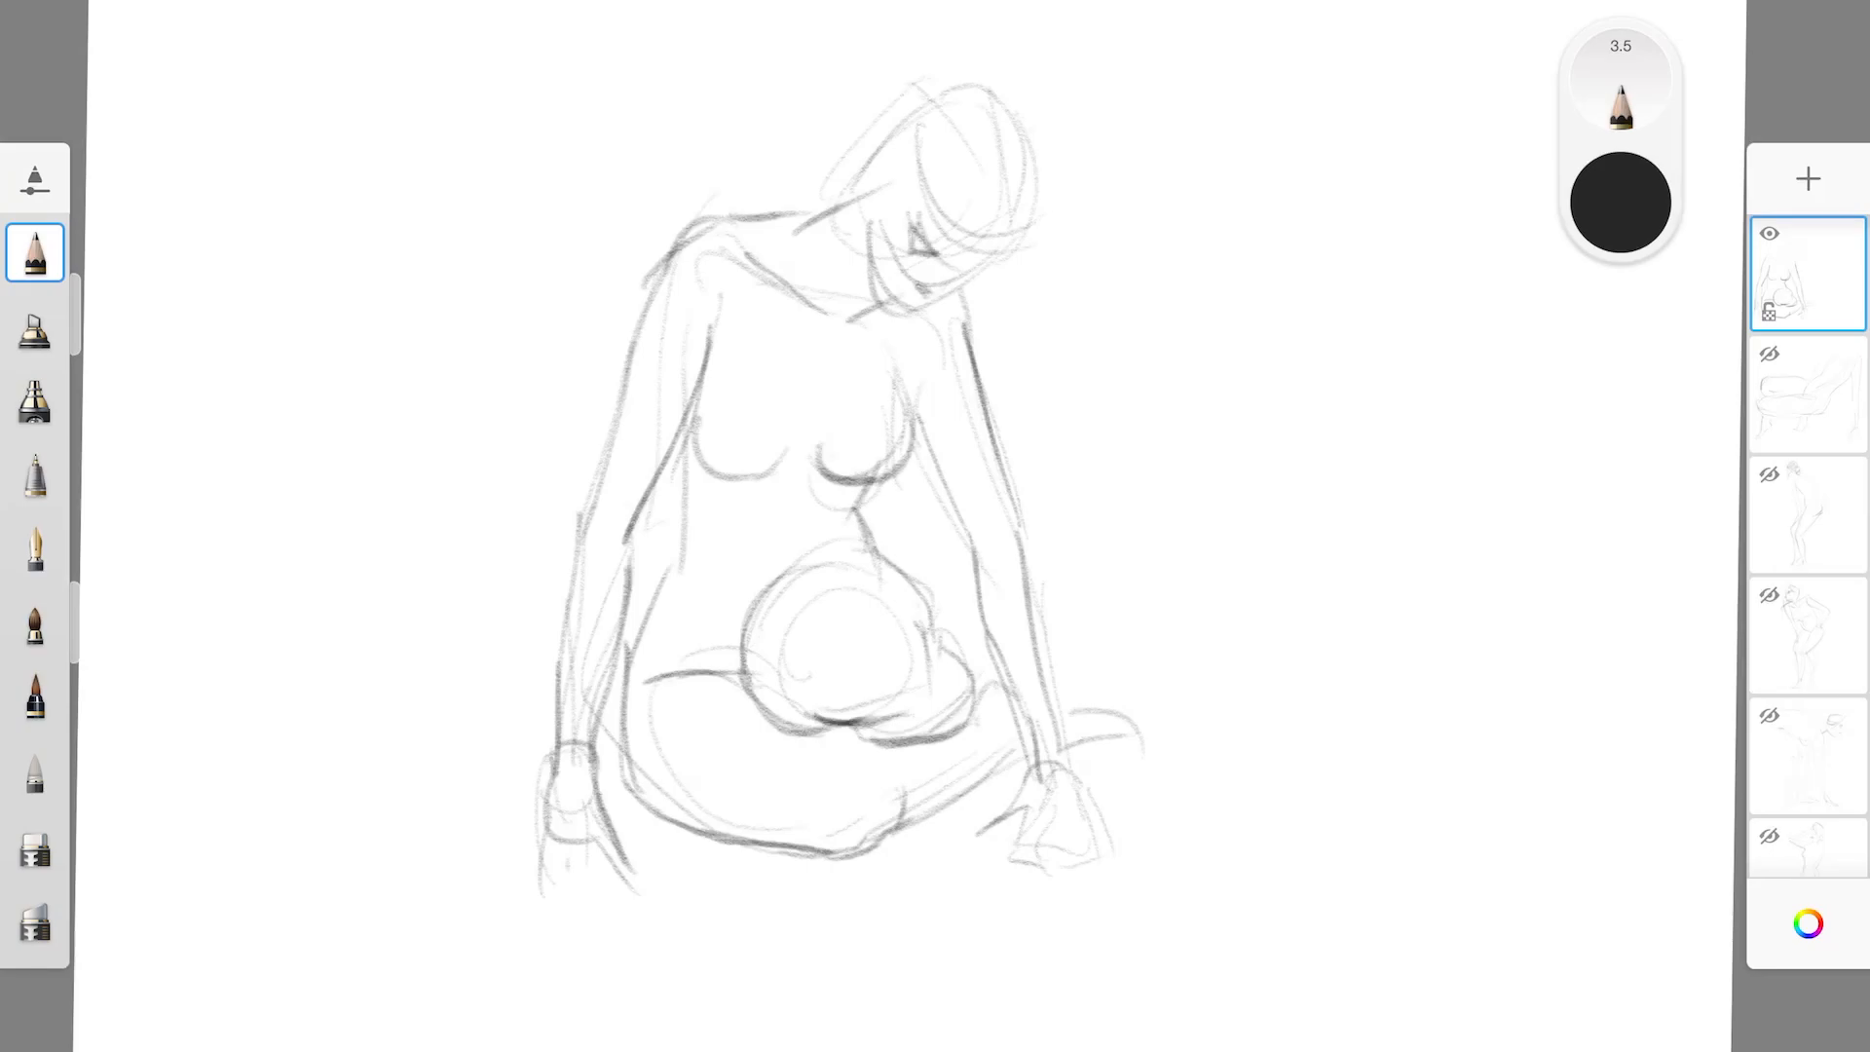
Erase the rough facial guidelines on the seated figure and redefine its eye, nose, mouth and chin
click(35, 845)
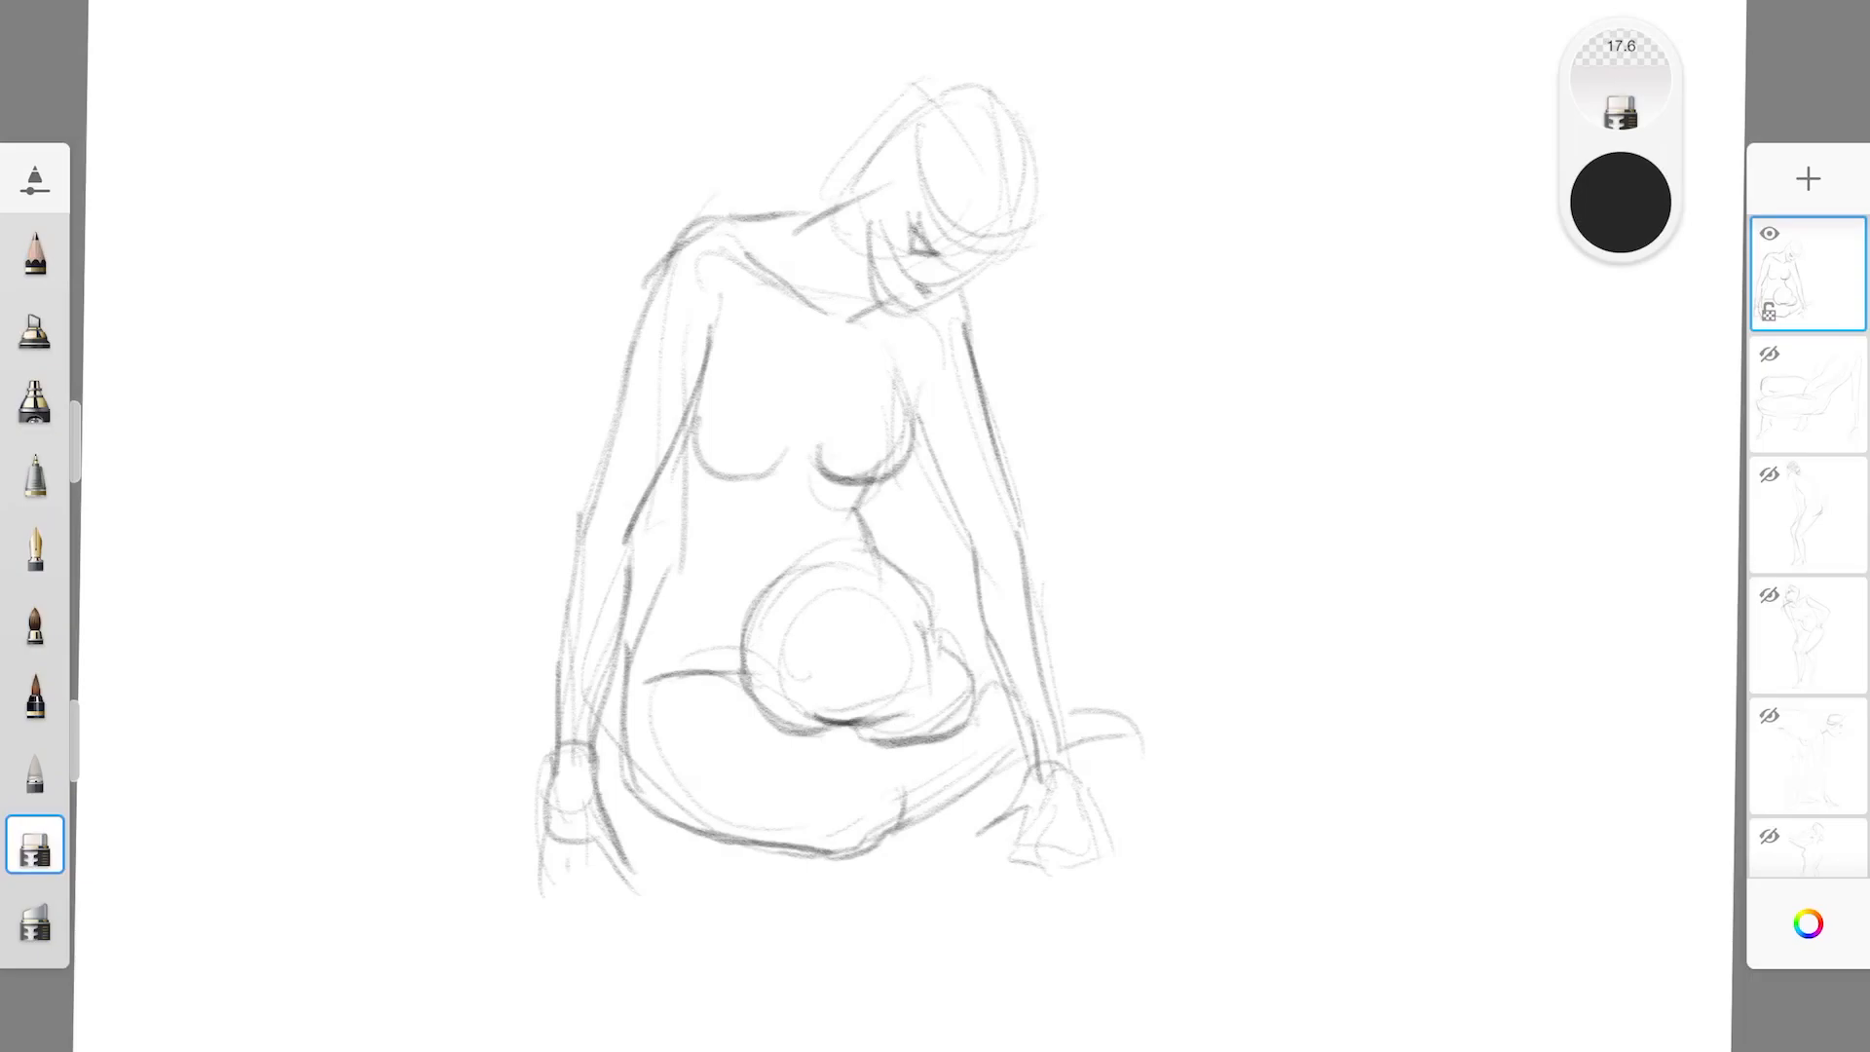
mouse_move(912, 215)
mouse_down()
mouse_move(933, 257)
mouse_move(979, 266)
mouse_move(934, 244)
mouse_move(897, 312)
mouse_move(930, 302)
mouse_up()
click(35, 254)
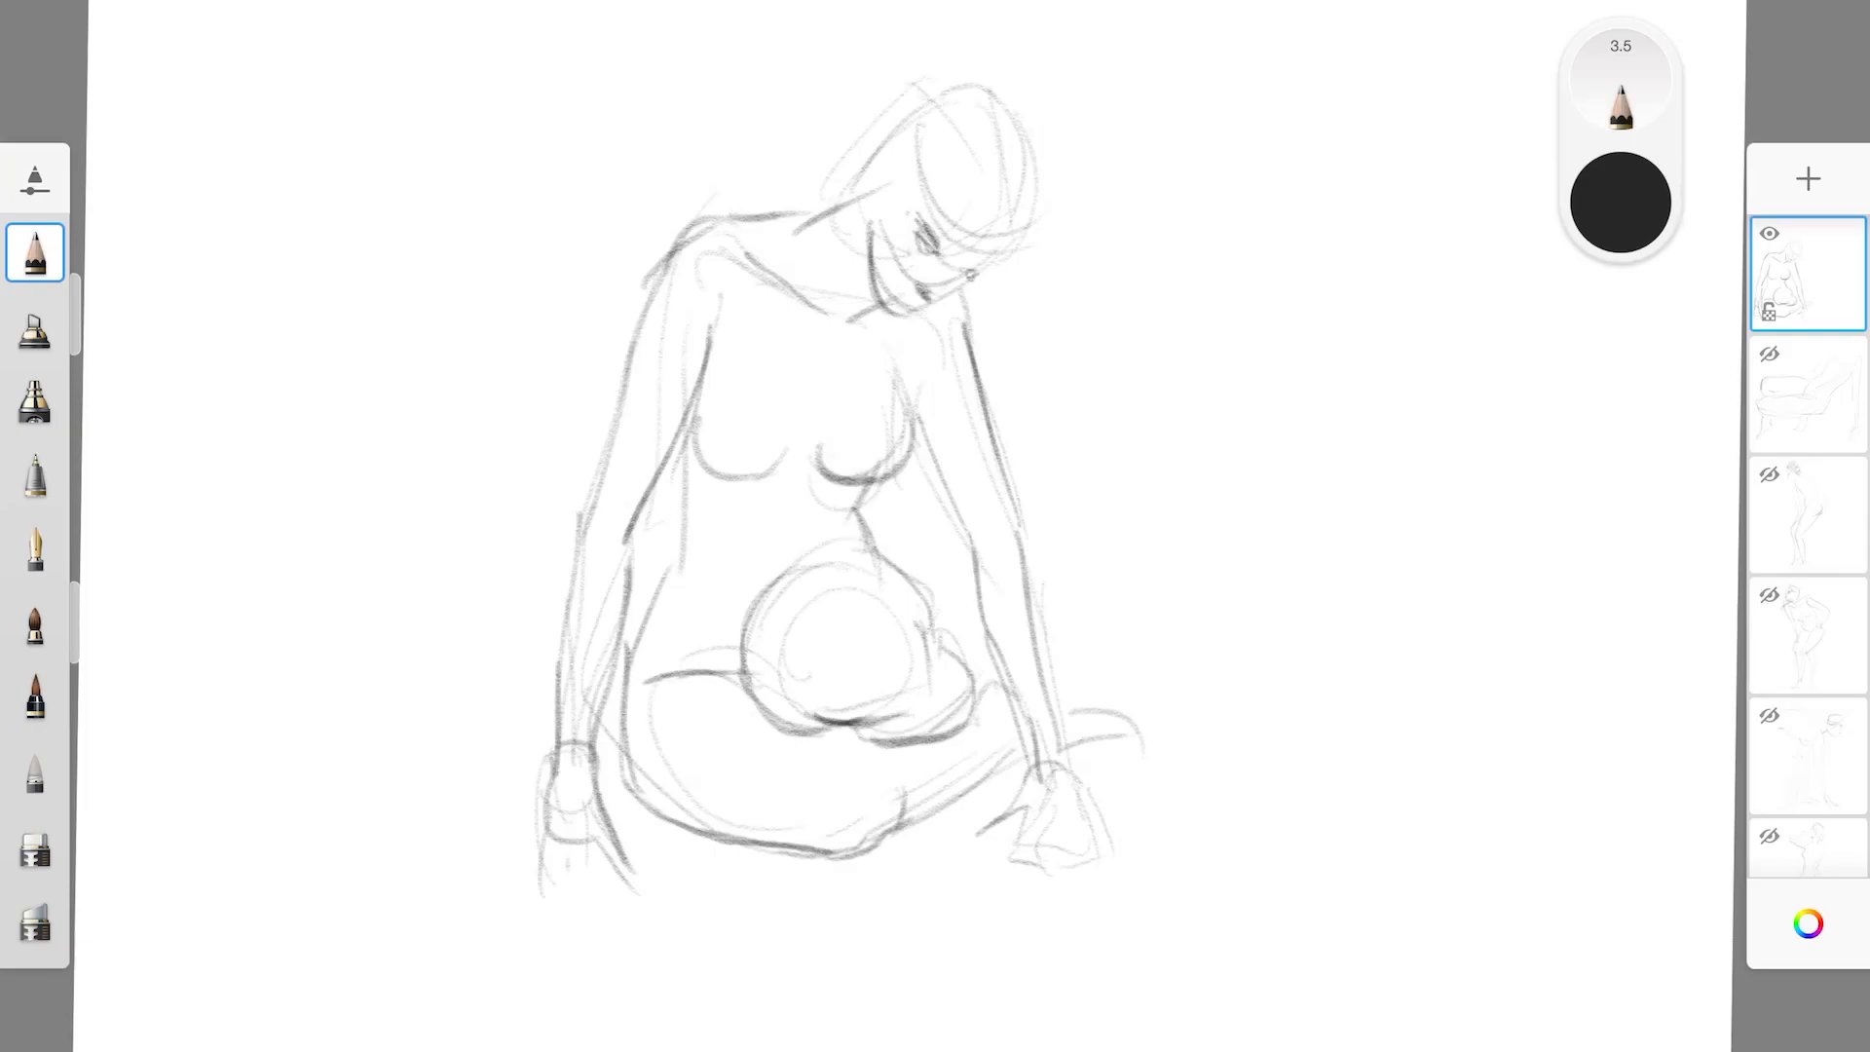
mouse_move(921, 220)
mouse_down()
mouse_move(973, 268)
mouse_move(1013, 251)
mouse_up()
drag(897, 291, 913, 303)
Outline the seated figure's hair around the head, add the ear, and draw a pointed ponytail falling over the shoulder
mouse_move(838, 193)
mouse_down()
mouse_move(948, 176)
mouse_move(875, 148)
mouse_up()
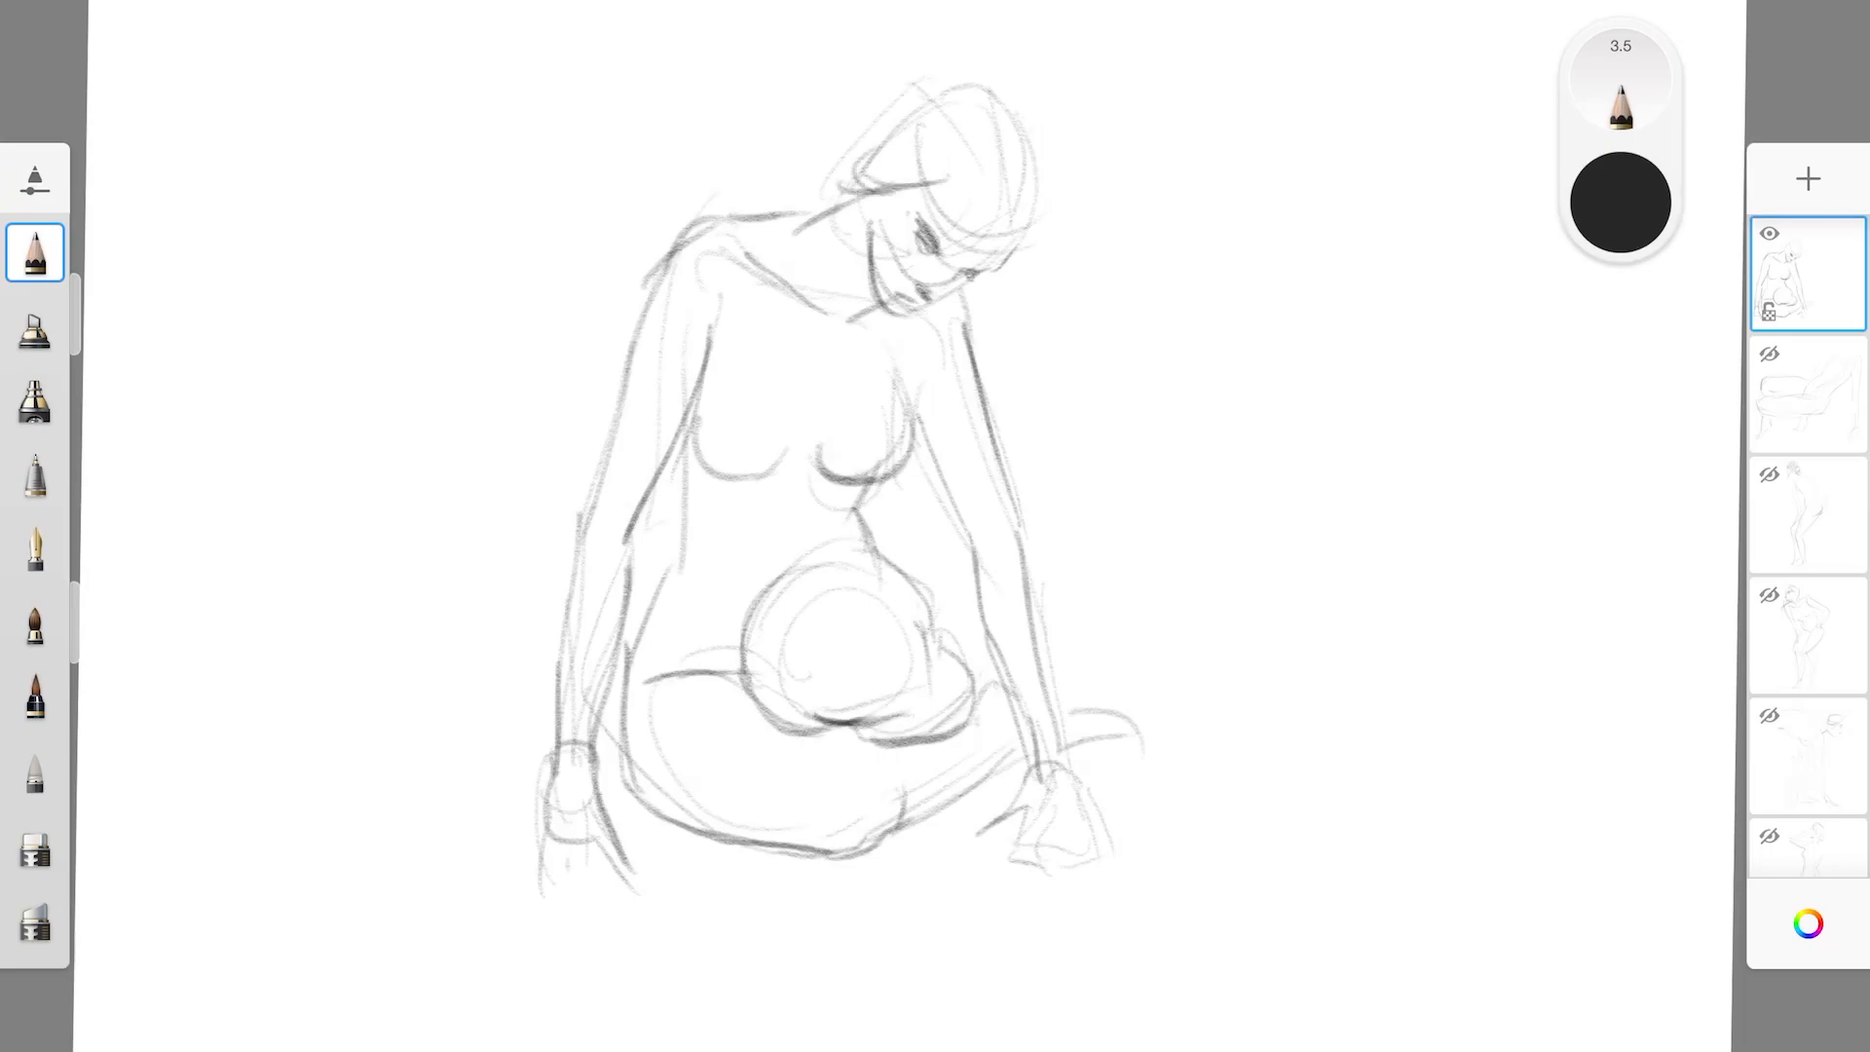
mouse_move(893, 211)
mouse_down()
mouse_move(972, 200)
mouse_move(1018, 245)
mouse_up()
mouse_move(1014, 180)
mouse_down()
mouse_move(1023, 270)
mouse_move(996, 273)
mouse_up()
mouse_move(861, 173)
mouse_down()
mouse_move(960, 80)
mouse_move(1041, 222)
mouse_move(849, 172)
mouse_move(841, 195)
mouse_up()
mouse_move(840, 175)
mouse_down()
mouse_move(864, 197)
mouse_move(843, 198)
mouse_up()
mouse_move(898, 322)
mouse_down()
mouse_move(886, 409)
mouse_move(910, 470)
mouse_up()
drag(947, 316, 916, 485)
drag(889, 397, 913, 495)
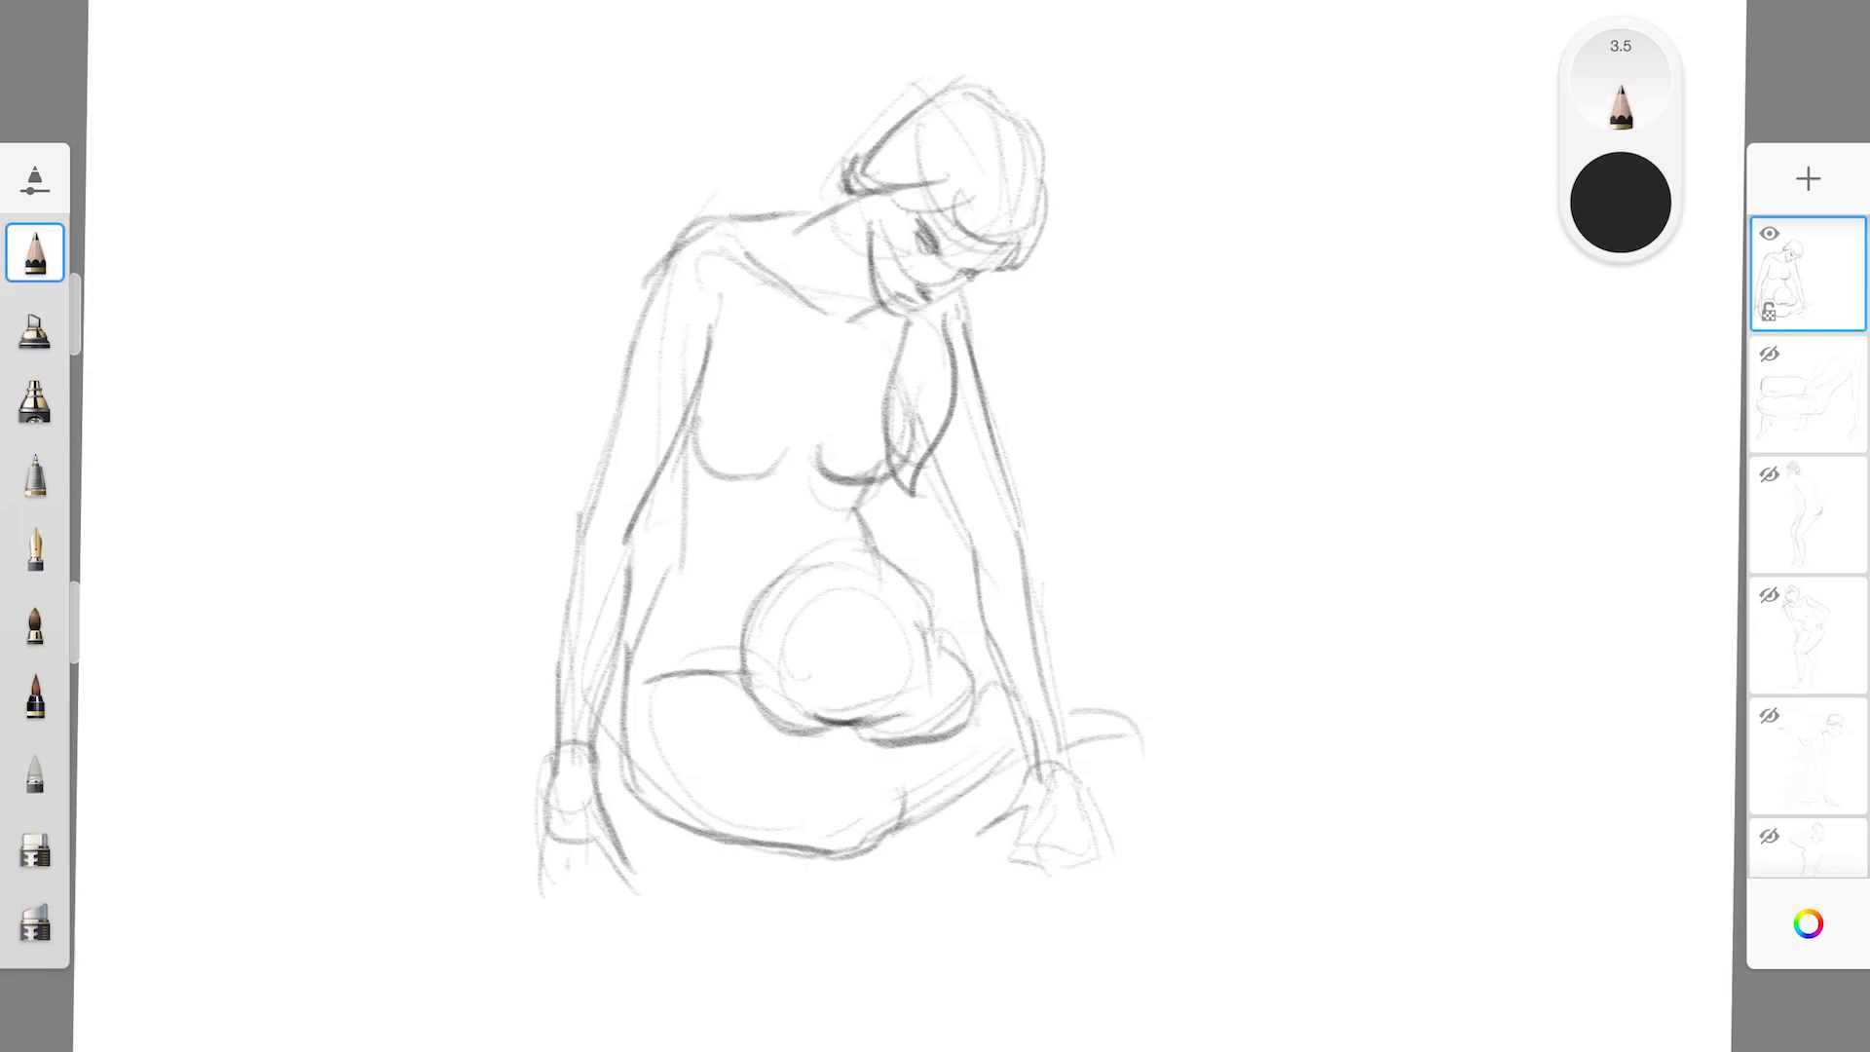
Darken the seated figure's contours along the back of the head, shoulder, waist, foreshortened thigh and folded lower leg
mouse_move(884, 143)
mouse_down()
mouse_move(864, 185)
mouse_move(936, 94)
mouse_up()
drag(660, 263, 769, 215)
drag(818, 723, 883, 713)
drag(927, 614, 916, 645)
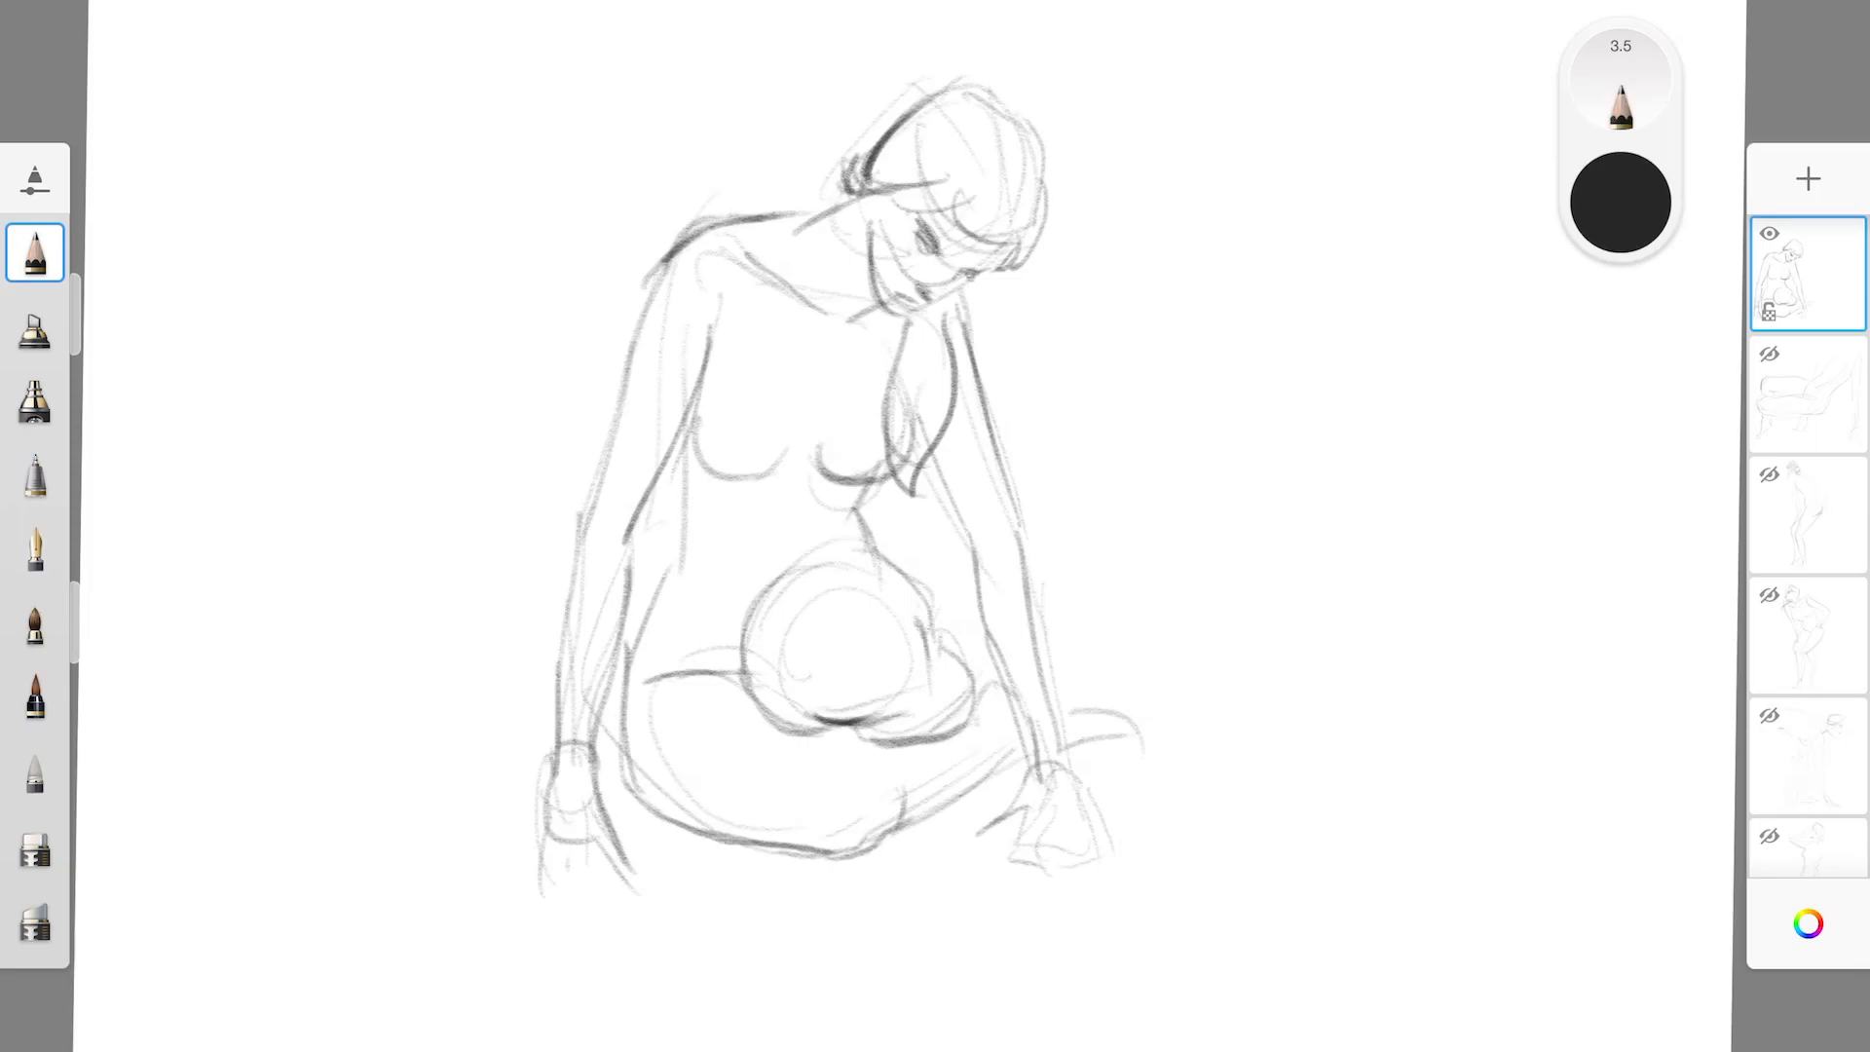
mouse_move(784, 592)
mouse_down()
mouse_move(746, 685)
mouse_move(758, 616)
mouse_move(857, 576)
mouse_up()
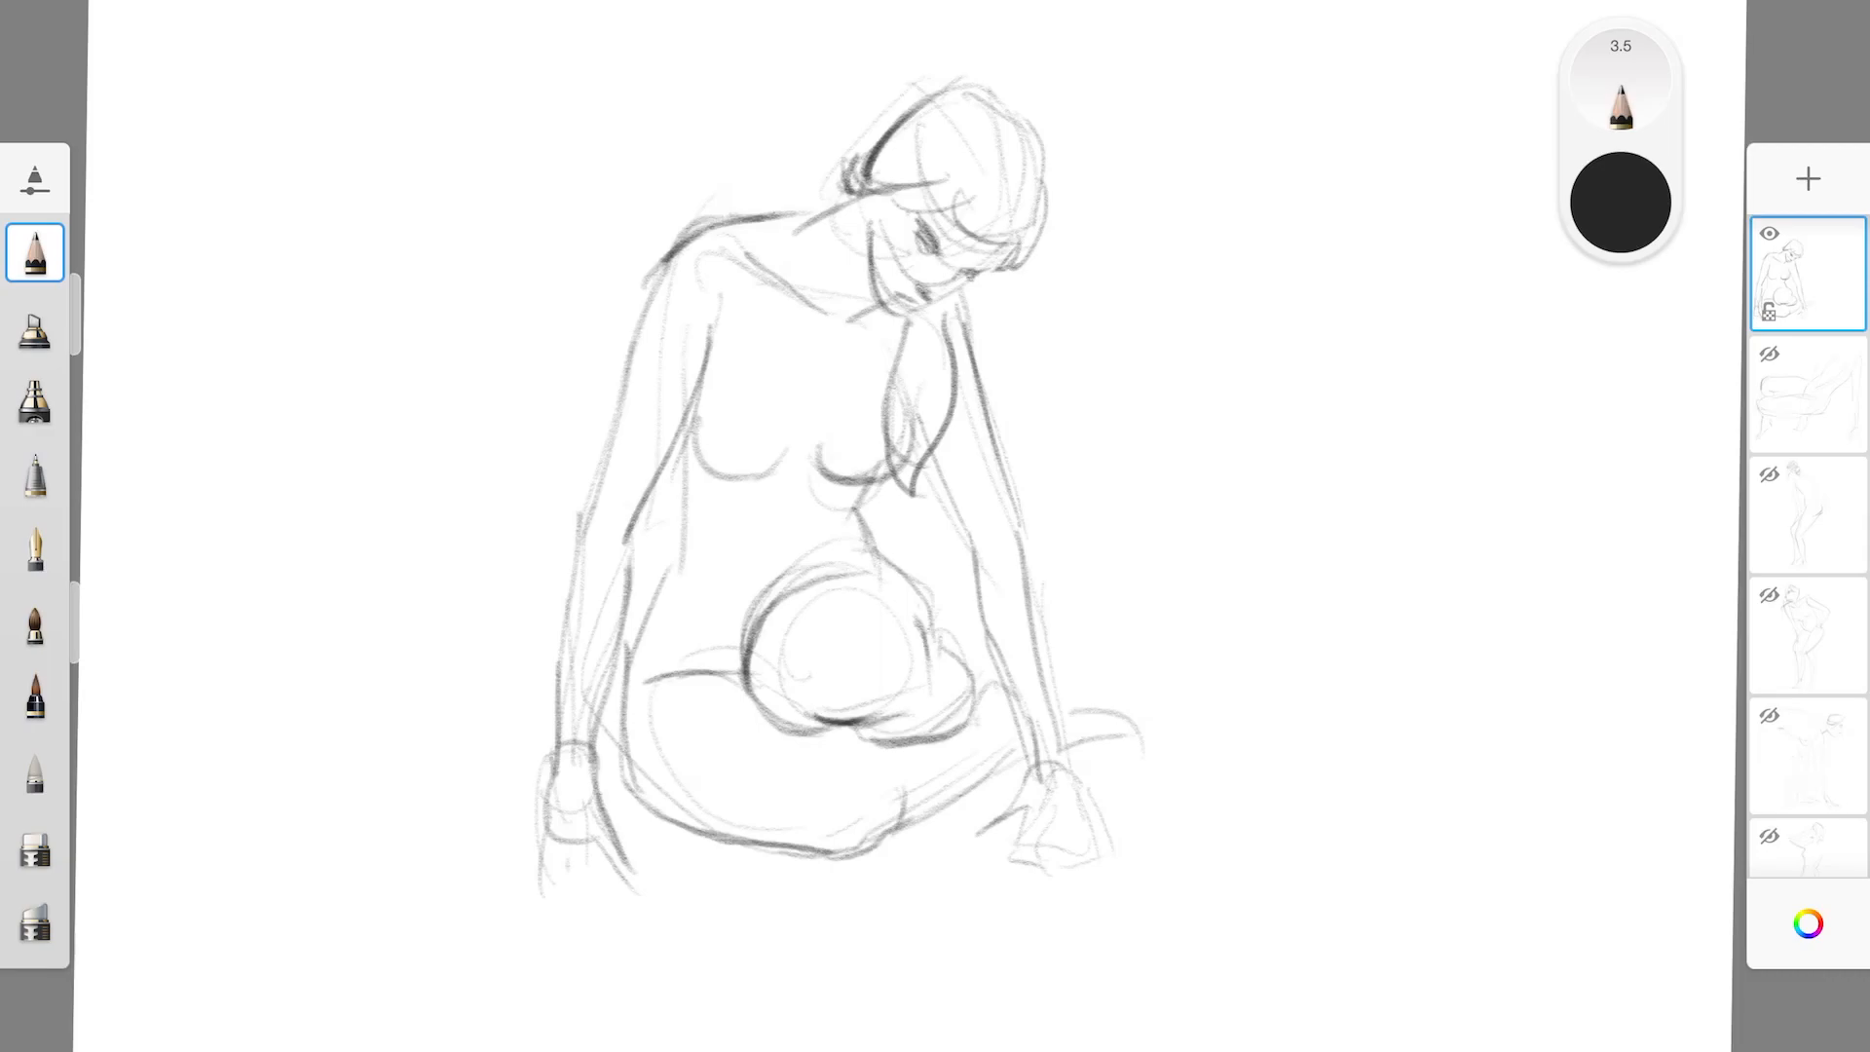
mouse_move(880, 481)
mouse_down()
mouse_move(869, 548)
mouse_move(917, 594)
mouse_move(971, 717)
mouse_up()
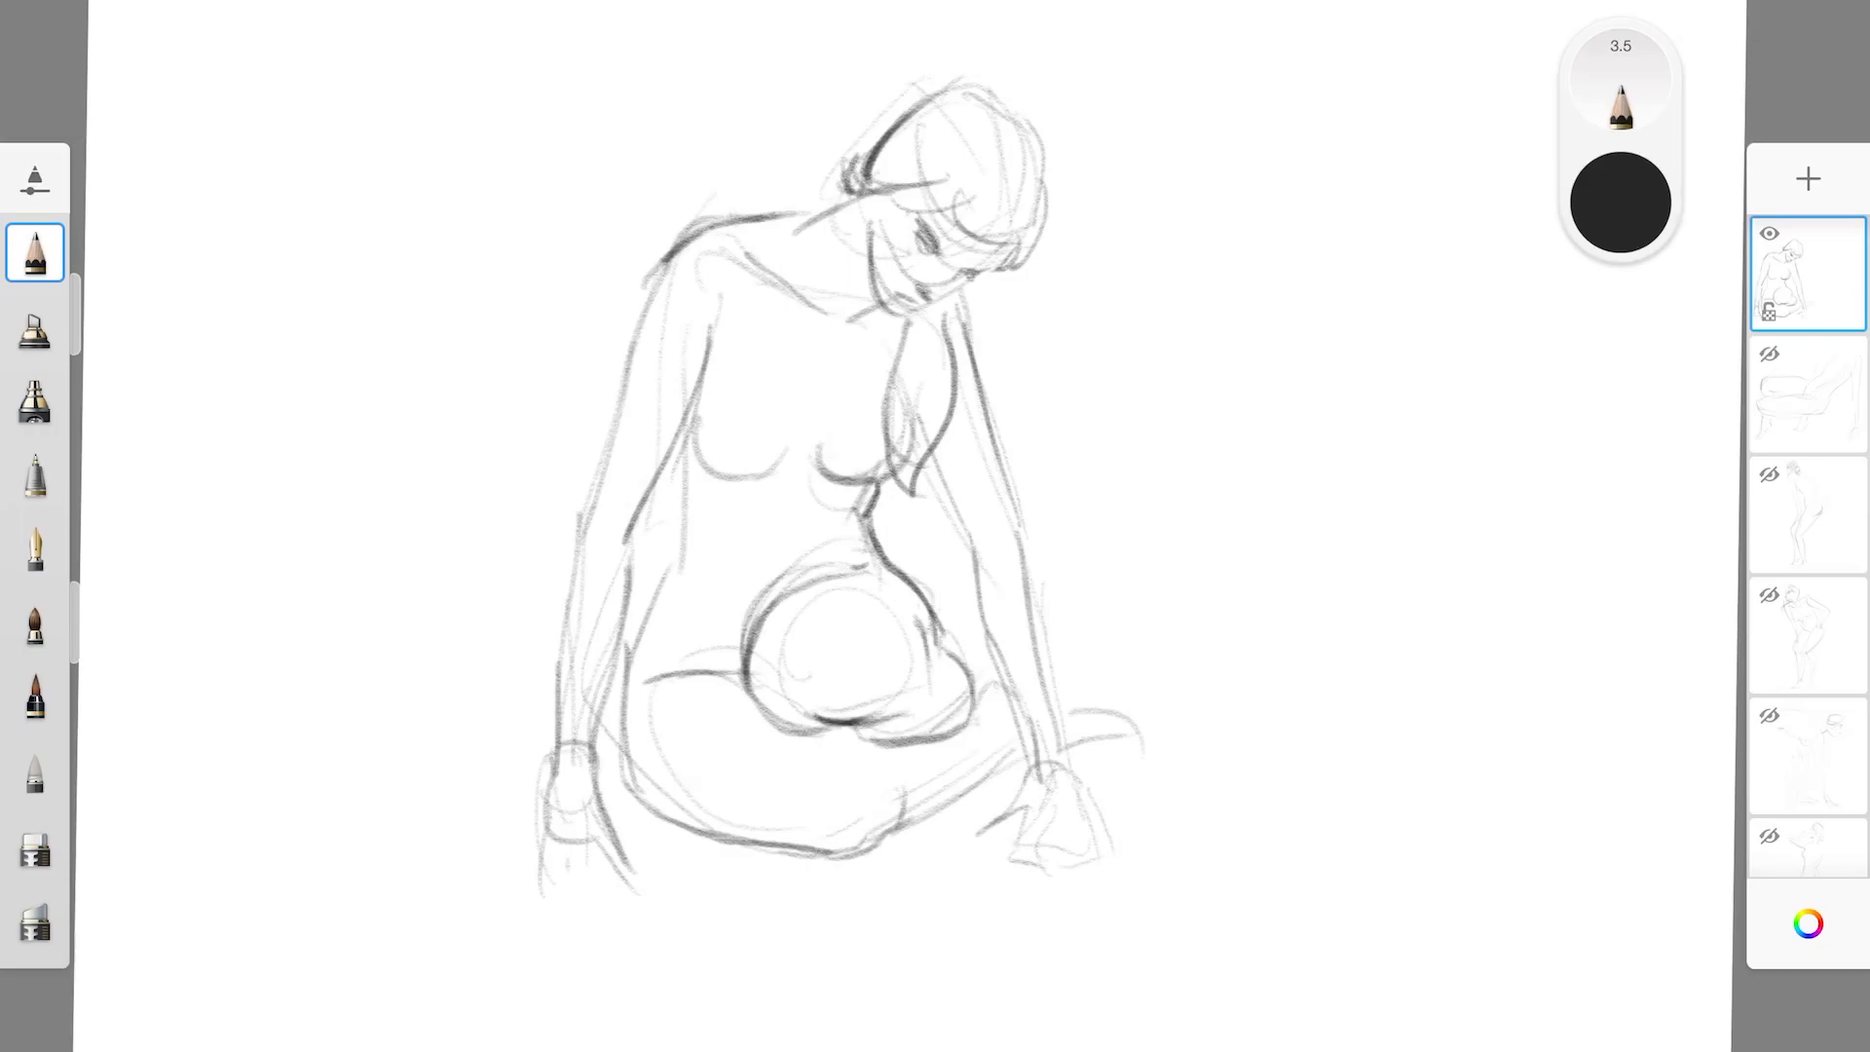
drag(816, 725, 845, 733)
mouse_move(765, 849)
mouse_down()
mouse_move(868, 861)
mouse_move(933, 805)
mouse_up()
mouse_move(850, 861)
mouse_down()
mouse_move(1013, 764)
mouse_move(992, 683)
mouse_up()
Hatch the seated figure's hair and ponytail, and strengthen the breast, waist and lower leg contours
mouse_move(873, 180)
mouse_down()
mouse_move(951, 101)
mouse_move(991, 111)
mouse_move(1027, 129)
mouse_move(974, 205)
mouse_move(1039, 203)
mouse_move(999, 212)
mouse_move(1021, 216)
mouse_up()
drag(1018, 223, 1014, 242)
drag(919, 326, 912, 483)
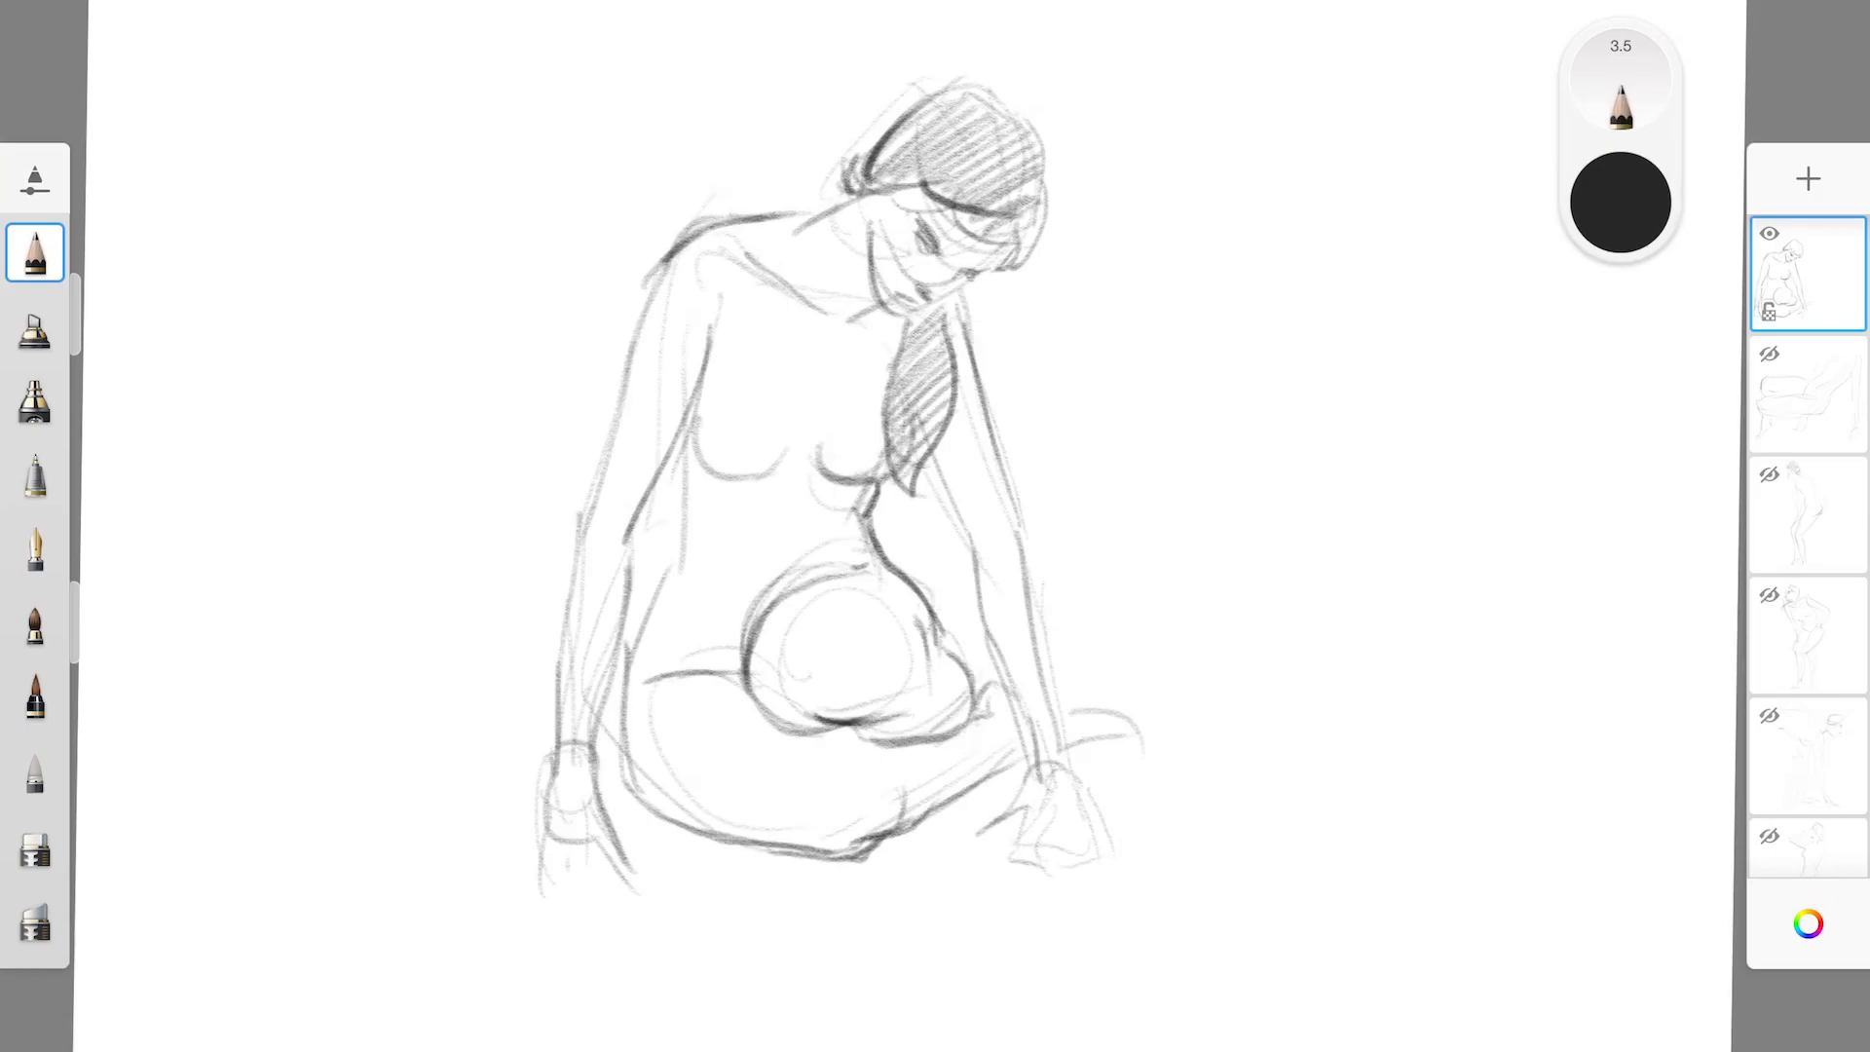
mouse_move(722, 380)
mouse_down()
mouse_move(709, 475)
mouse_move(779, 474)
mouse_move(676, 565)
mouse_move(624, 740)
mouse_move(748, 850)
mouse_up()
drag(1009, 98, 1036, 174)
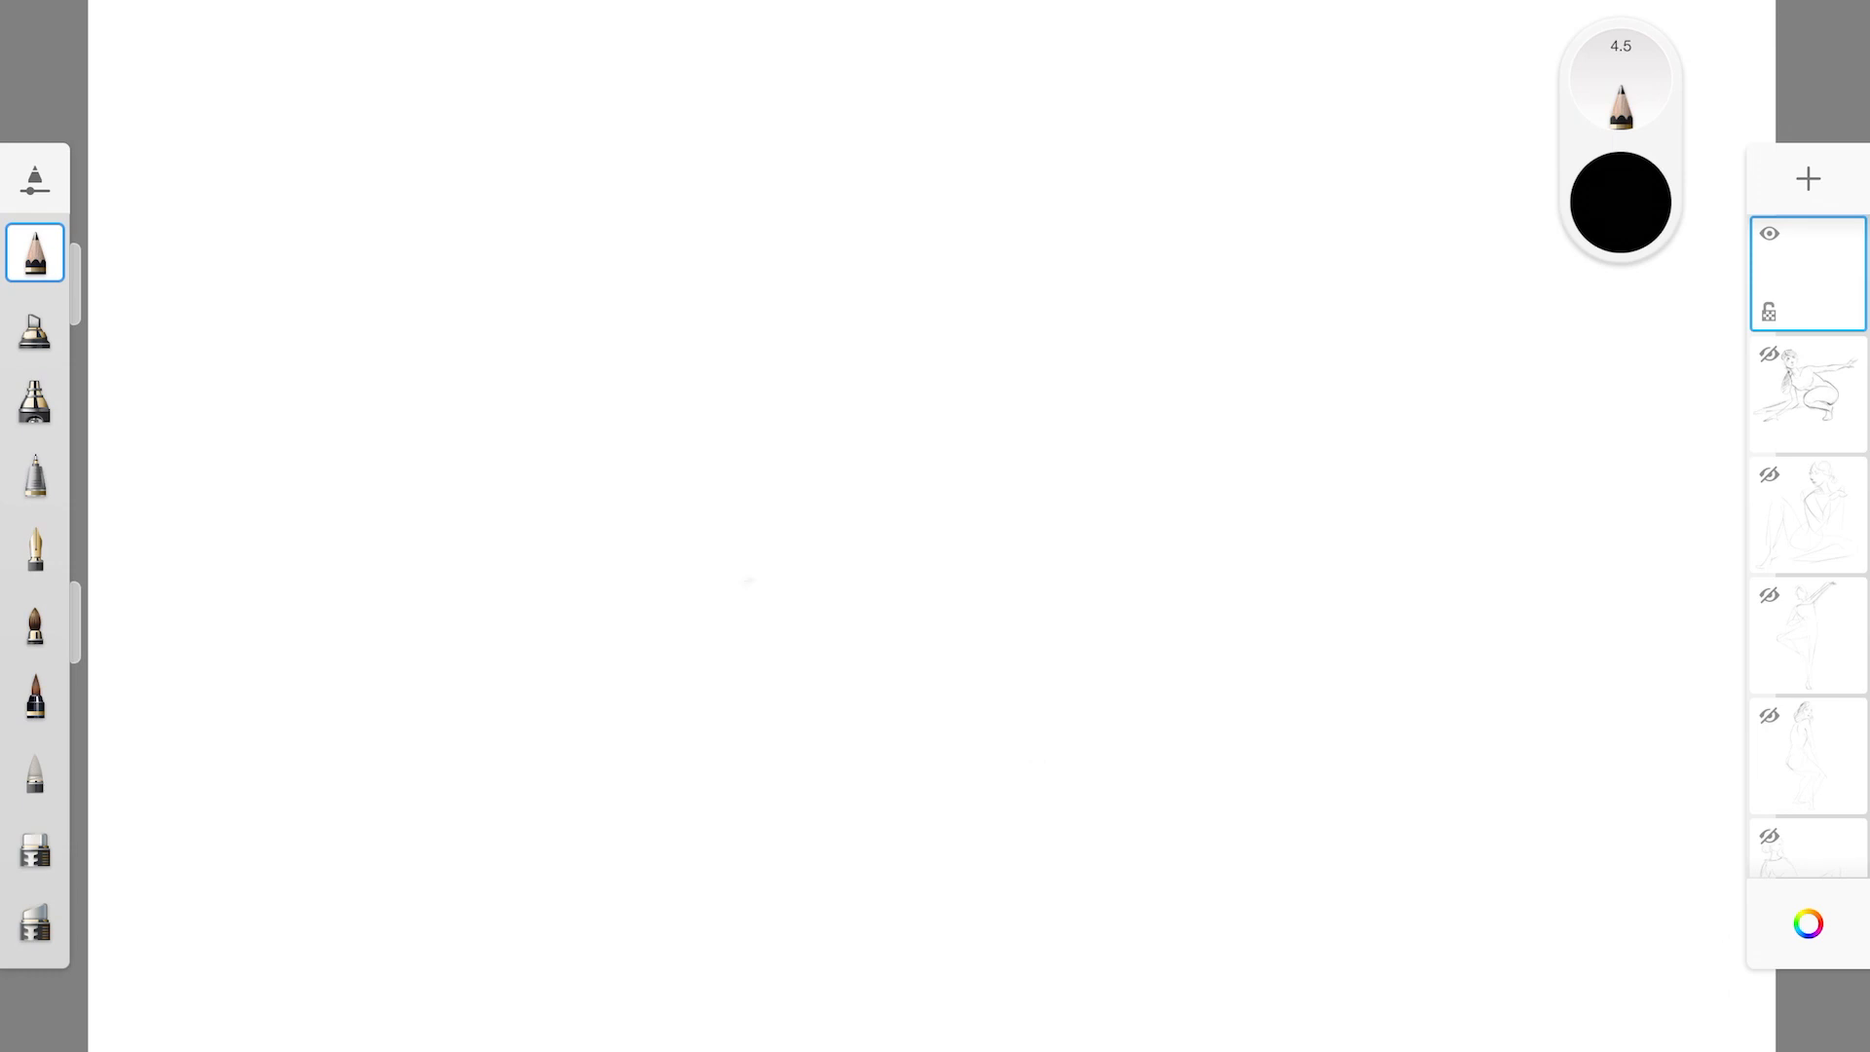
Rough in a low crouching figure's sloping torso, hips, extended rear leg and folded front leg on an empty layer
mouse_move(749, 602)
mouse_down()
mouse_move(957, 374)
mouse_move(892, 534)
mouse_up()
mouse_move(953, 376)
mouse_down()
mouse_move(656, 551)
mouse_move(897, 608)
mouse_up()
drag(614, 589, 508, 687)
drag(540, 619, 794, 677)
drag(570, 716, 780, 686)
mouse_move(563, 623)
mouse_down()
mouse_move(310, 848)
mouse_move(347, 914)
mouse_move(637, 747)
mouse_up()
mouse_move(403, 877)
mouse_down()
mouse_move(707, 751)
mouse_move(1014, 767)
mouse_move(1058, 823)
mouse_up()
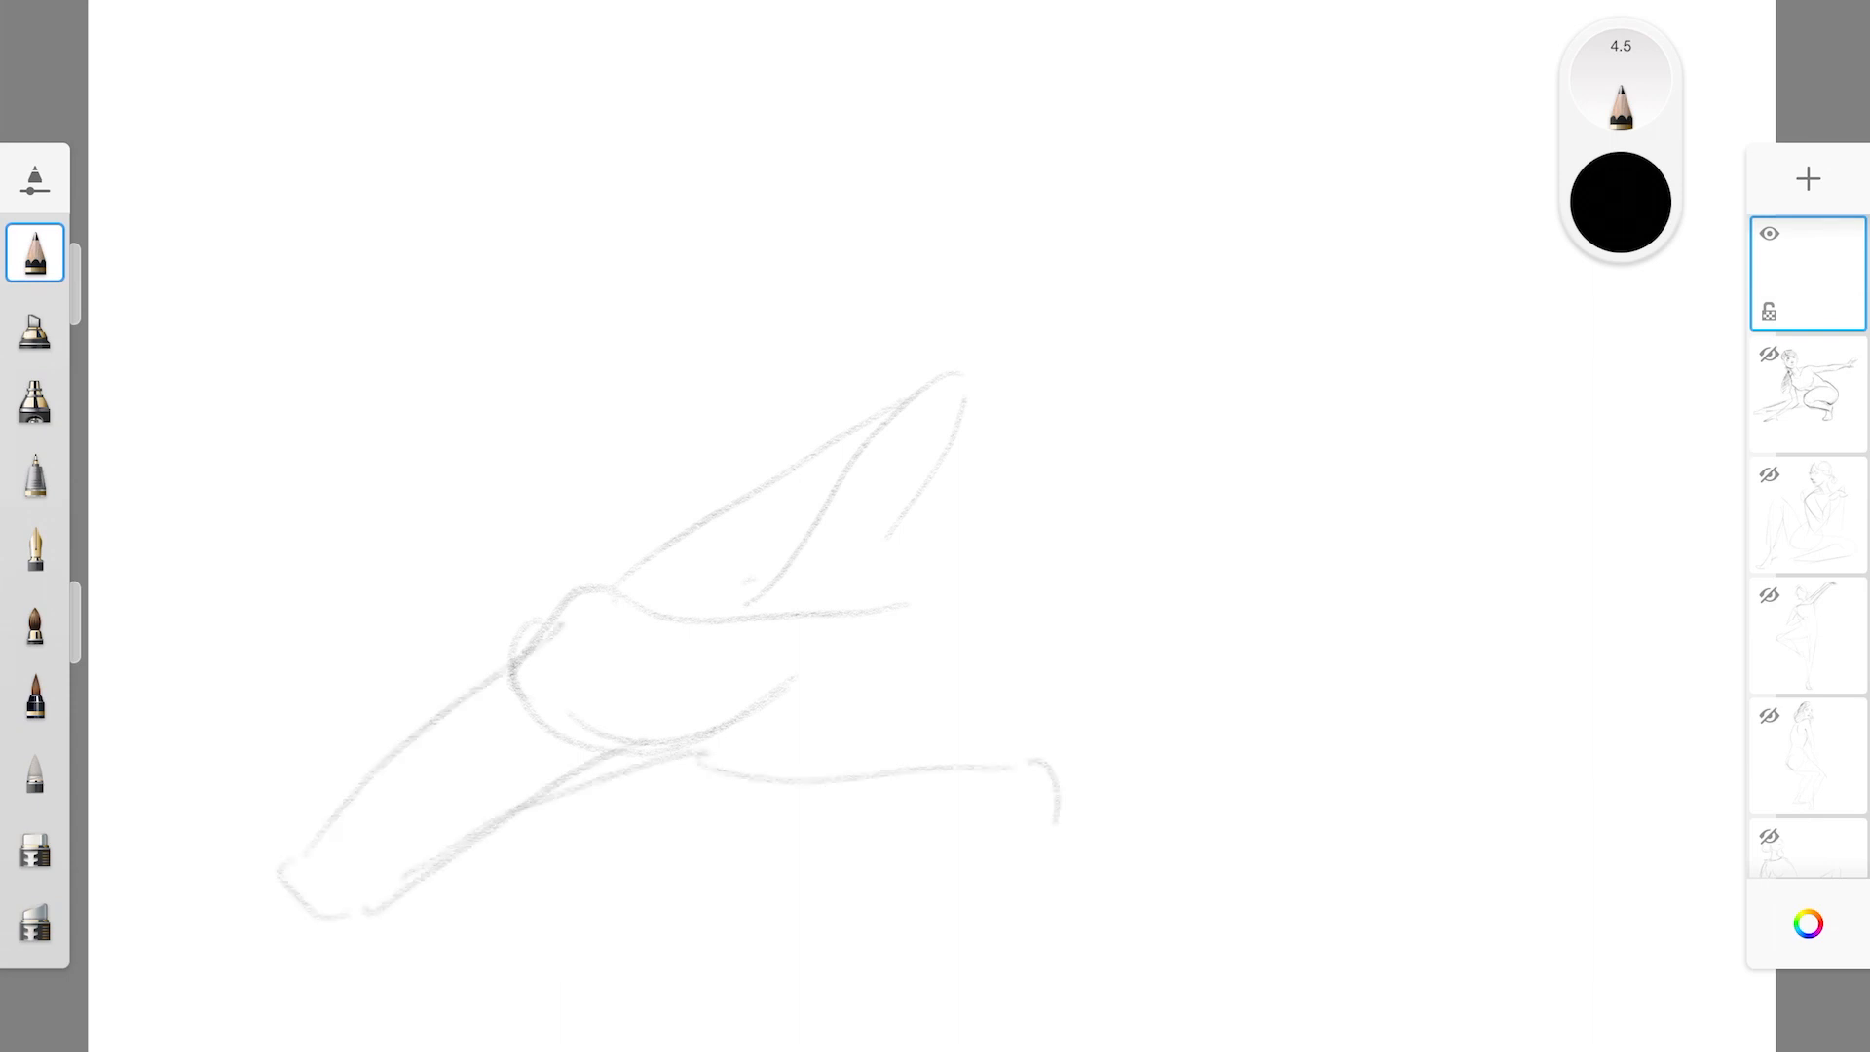
drag(588, 877, 1043, 835)
drag(1055, 704, 1014, 858)
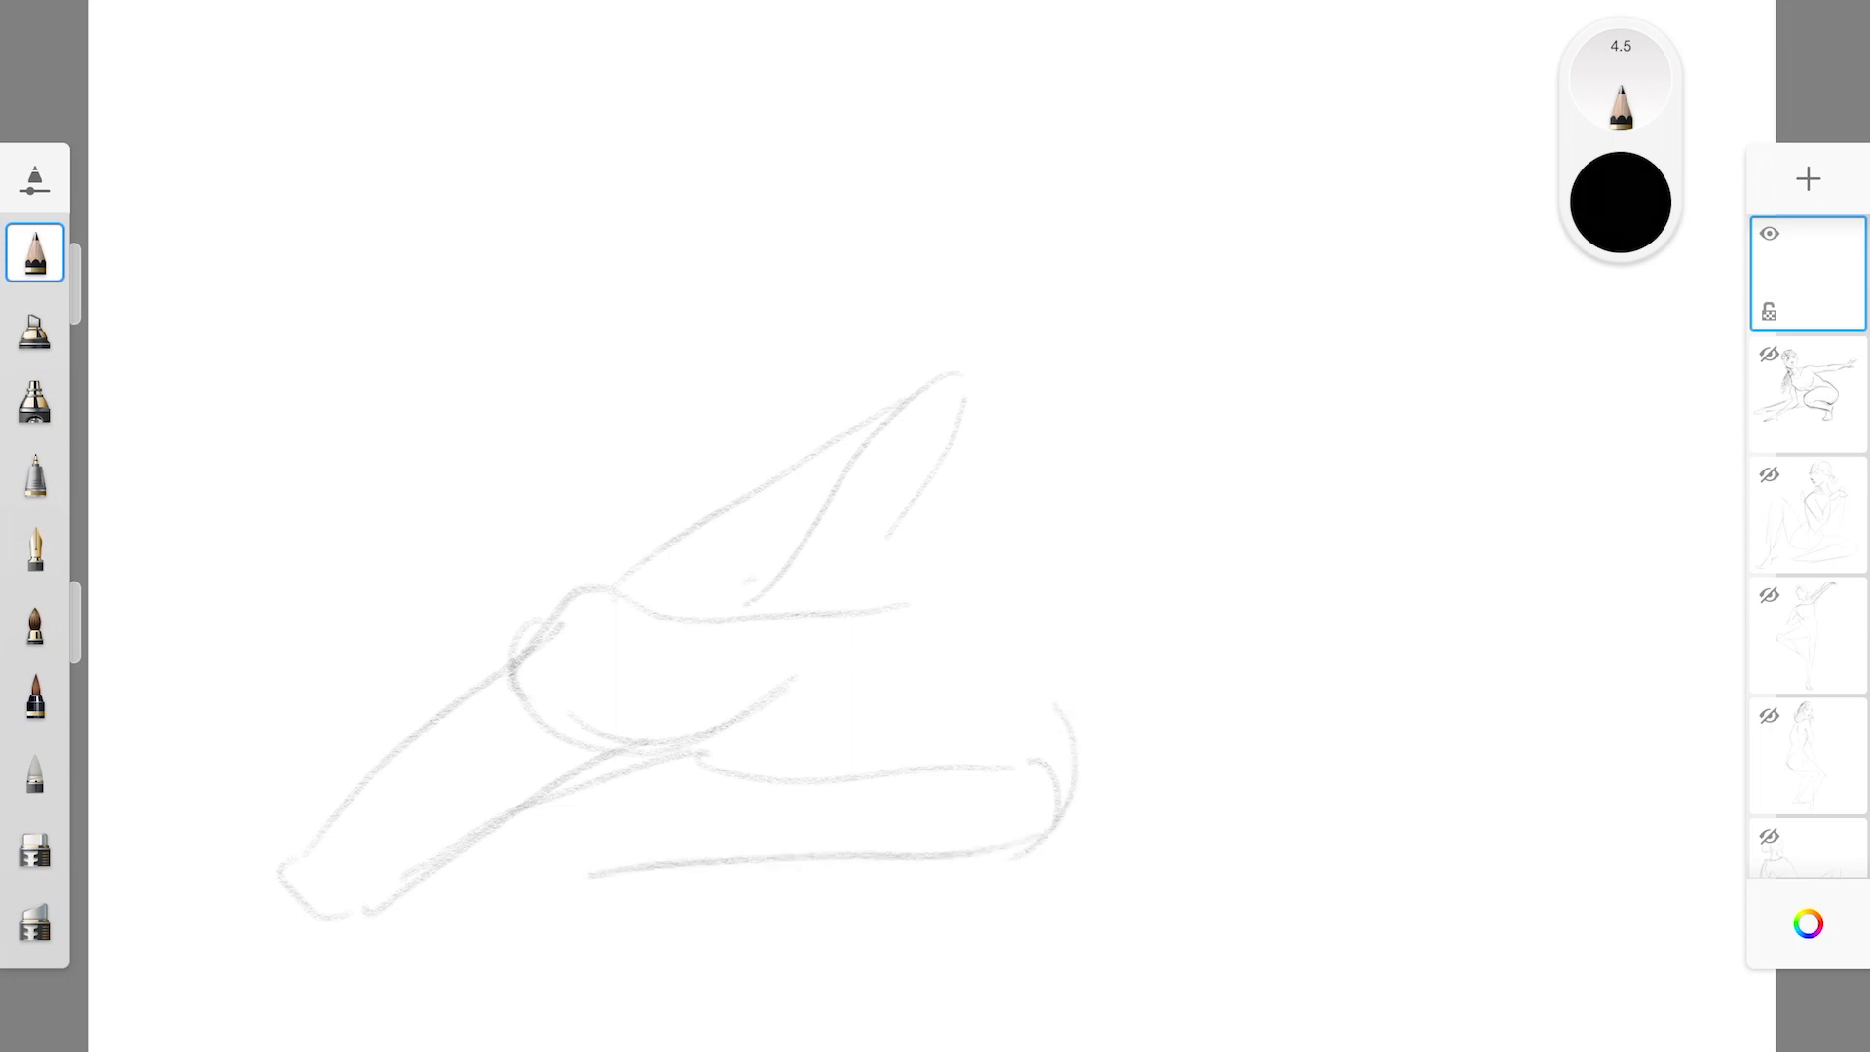
Draw the crouching figure's bent arm with a horizontal upper arm, vertical forearm and hand planted on the ground
mouse_move(978, 529)
mouse_down()
mouse_move(914, 597)
mouse_move(736, 624)
mouse_up()
mouse_move(719, 557)
mouse_down()
mouse_move(955, 532)
mouse_move(716, 827)
mouse_up()
mouse_move(770, 619)
mouse_down()
mouse_move(723, 901)
mouse_move(748, 918)
mouse_up()
drag(737, 853, 785, 955)
drag(764, 892, 802, 937)
drag(682, 905, 683, 938)
drag(714, 925, 662, 952)
Draw the crouching figure's head with center and eye guidelines, eyes, nose, mouth, jaw and parted hairline
mouse_move(1018, 439)
mouse_down()
mouse_move(1013, 395)
mouse_move(1115, 428)
mouse_move(1013, 433)
mouse_up()
drag(1018, 523, 1139, 288)
drag(1157, 382, 1086, 512)
drag(1015, 396, 1195, 414)
mouse_move(1038, 370)
mouse_down()
mouse_move(1135, 391)
mouse_move(1079, 410)
mouse_move(1104, 381)
mouse_move(1106, 402)
mouse_move(1157, 390)
mouse_move(1164, 409)
mouse_up()
drag(1072, 473, 1119, 444)
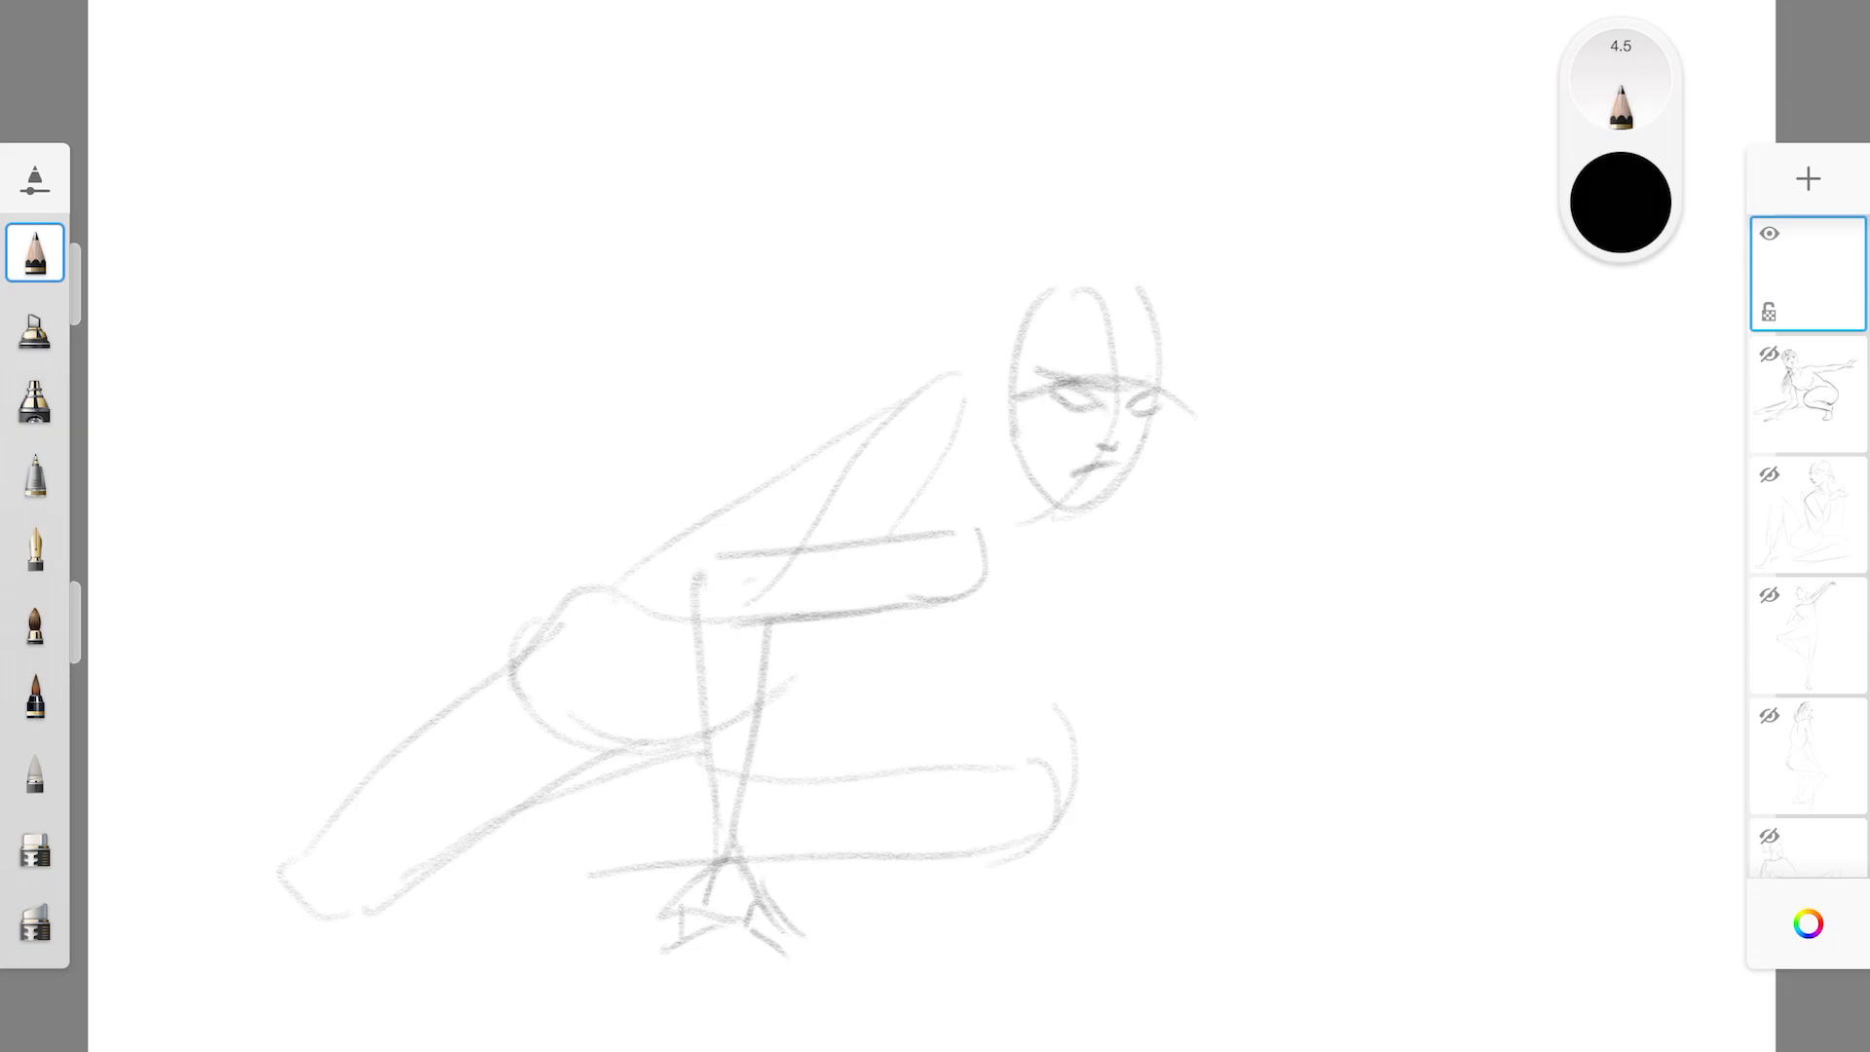
mouse_move(1099, 299)
mouse_down()
mouse_move(994, 374)
mouse_move(1162, 356)
mouse_up()
mouse_move(1013, 431)
mouse_down()
mouse_move(1062, 500)
mouse_move(1084, 489)
mouse_up()
Define the bent arm's armpit and lower edge, and draw the opposite arm reaching outward with its spread hand
drag(986, 551, 953, 615)
mouse_move(768, 635)
mouse_down()
mouse_move(970, 620)
mouse_move(999, 560)
mouse_up()
drag(1154, 464, 1345, 712)
drag(1101, 521, 1232, 624)
mouse_move(1203, 599)
mouse_down()
mouse_move(1213, 643)
mouse_move(1383, 769)
mouse_up()
mouse_move(1277, 629)
mouse_down()
mouse_move(1440, 806)
mouse_move(1404, 862)
mouse_move(1481, 823)
mouse_up()
drag(1374, 767, 1385, 809)
Connect the head to the body with neck and back lines, and darken the armpit and bent arm's upper edge
drag(996, 343, 906, 443)
mouse_move(1004, 309)
mouse_down()
mouse_move(1143, 292)
mouse_move(1106, 271)
mouse_move(1013, 404)
mouse_up()
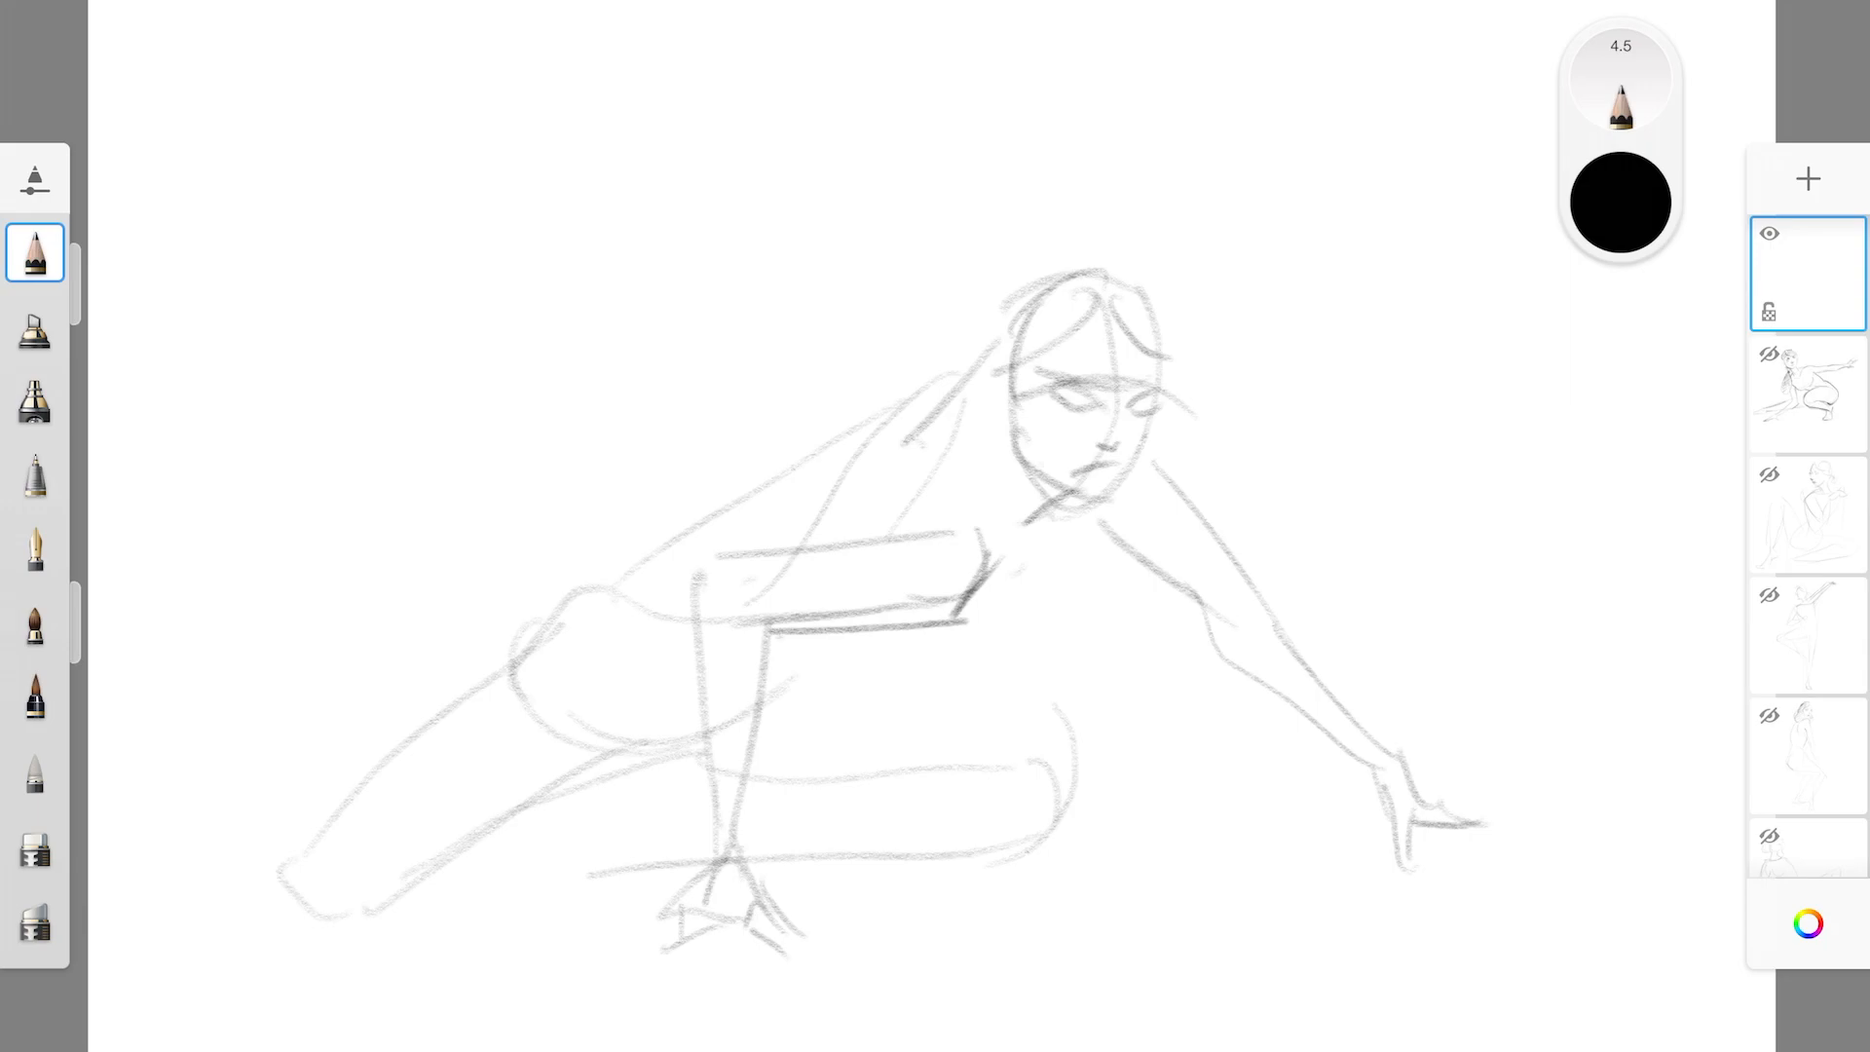
mouse_move(1011, 435)
mouse_down()
mouse_move(992, 566)
mouse_move(992, 534)
mouse_up()
mouse_move(588, 591)
mouse_down()
mouse_move(710, 554)
mouse_move(918, 414)
mouse_up()
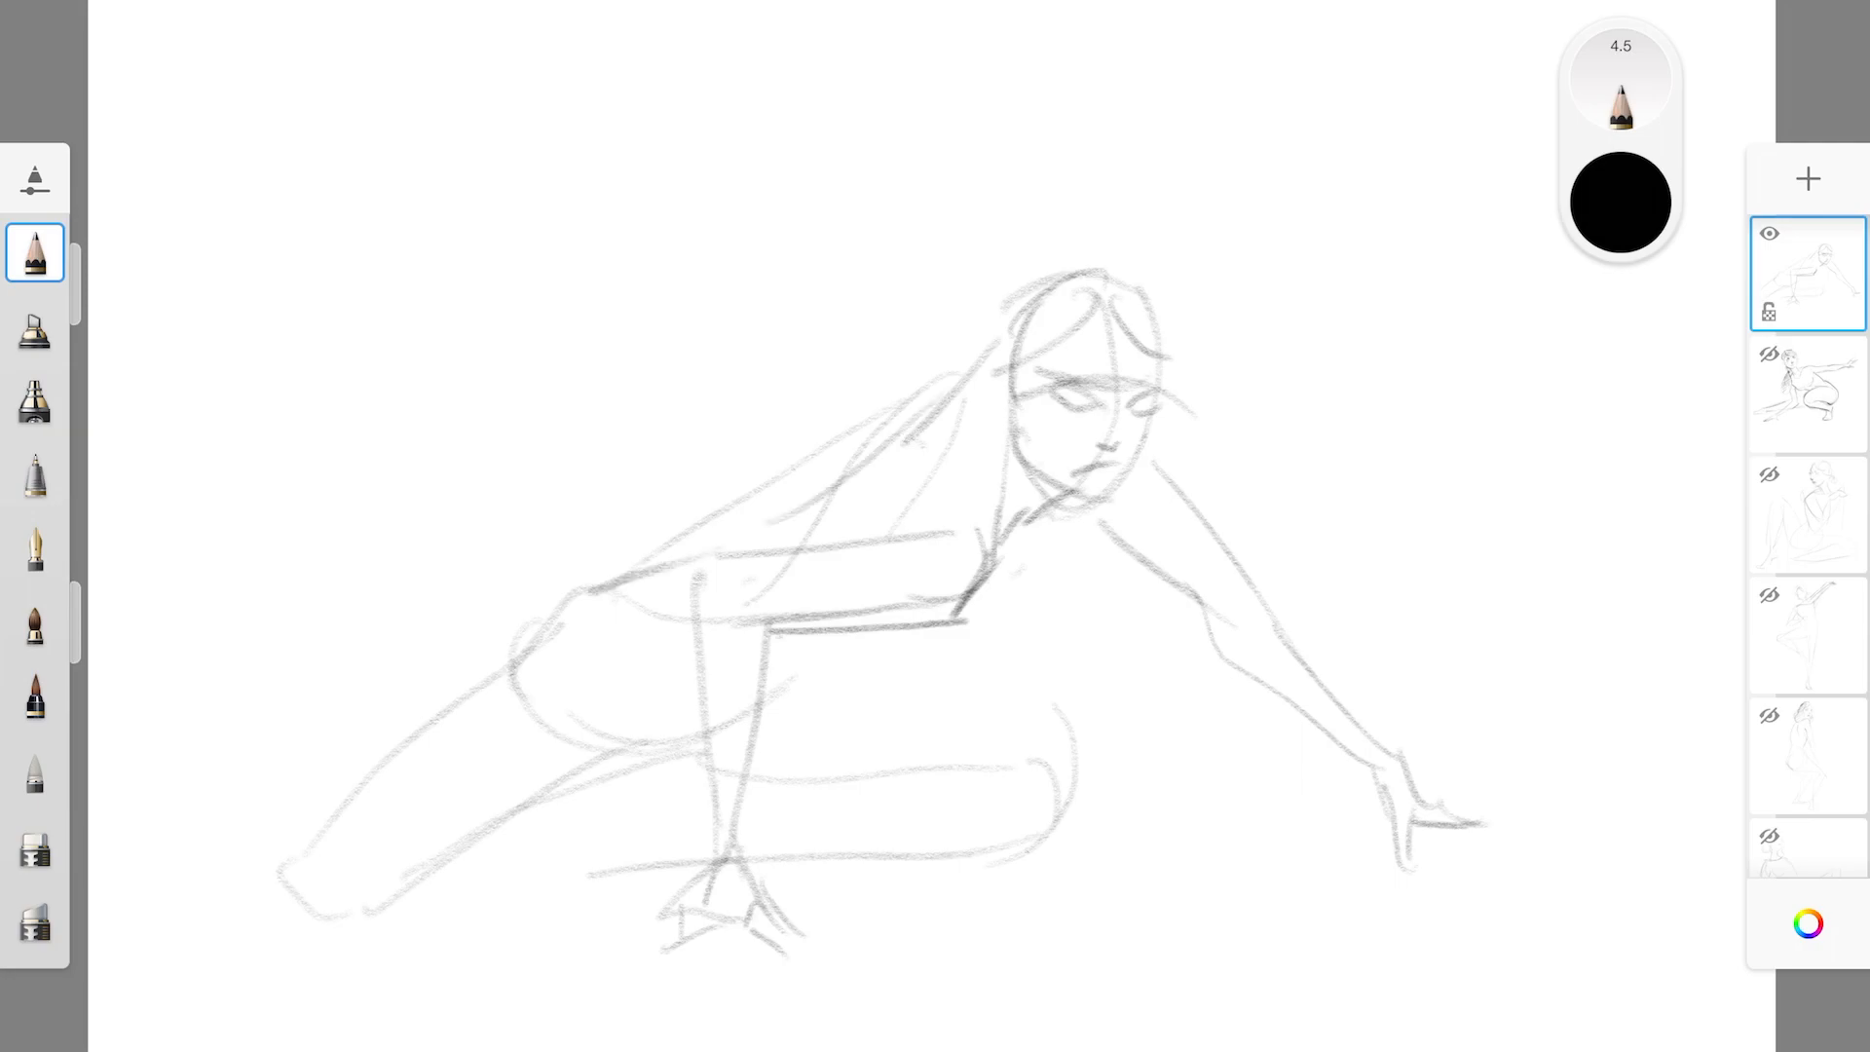
mouse_move(950, 599)
mouse_down()
mouse_move(992, 563)
mouse_move(1002, 513)
mouse_up()
drag(704, 579, 950, 527)
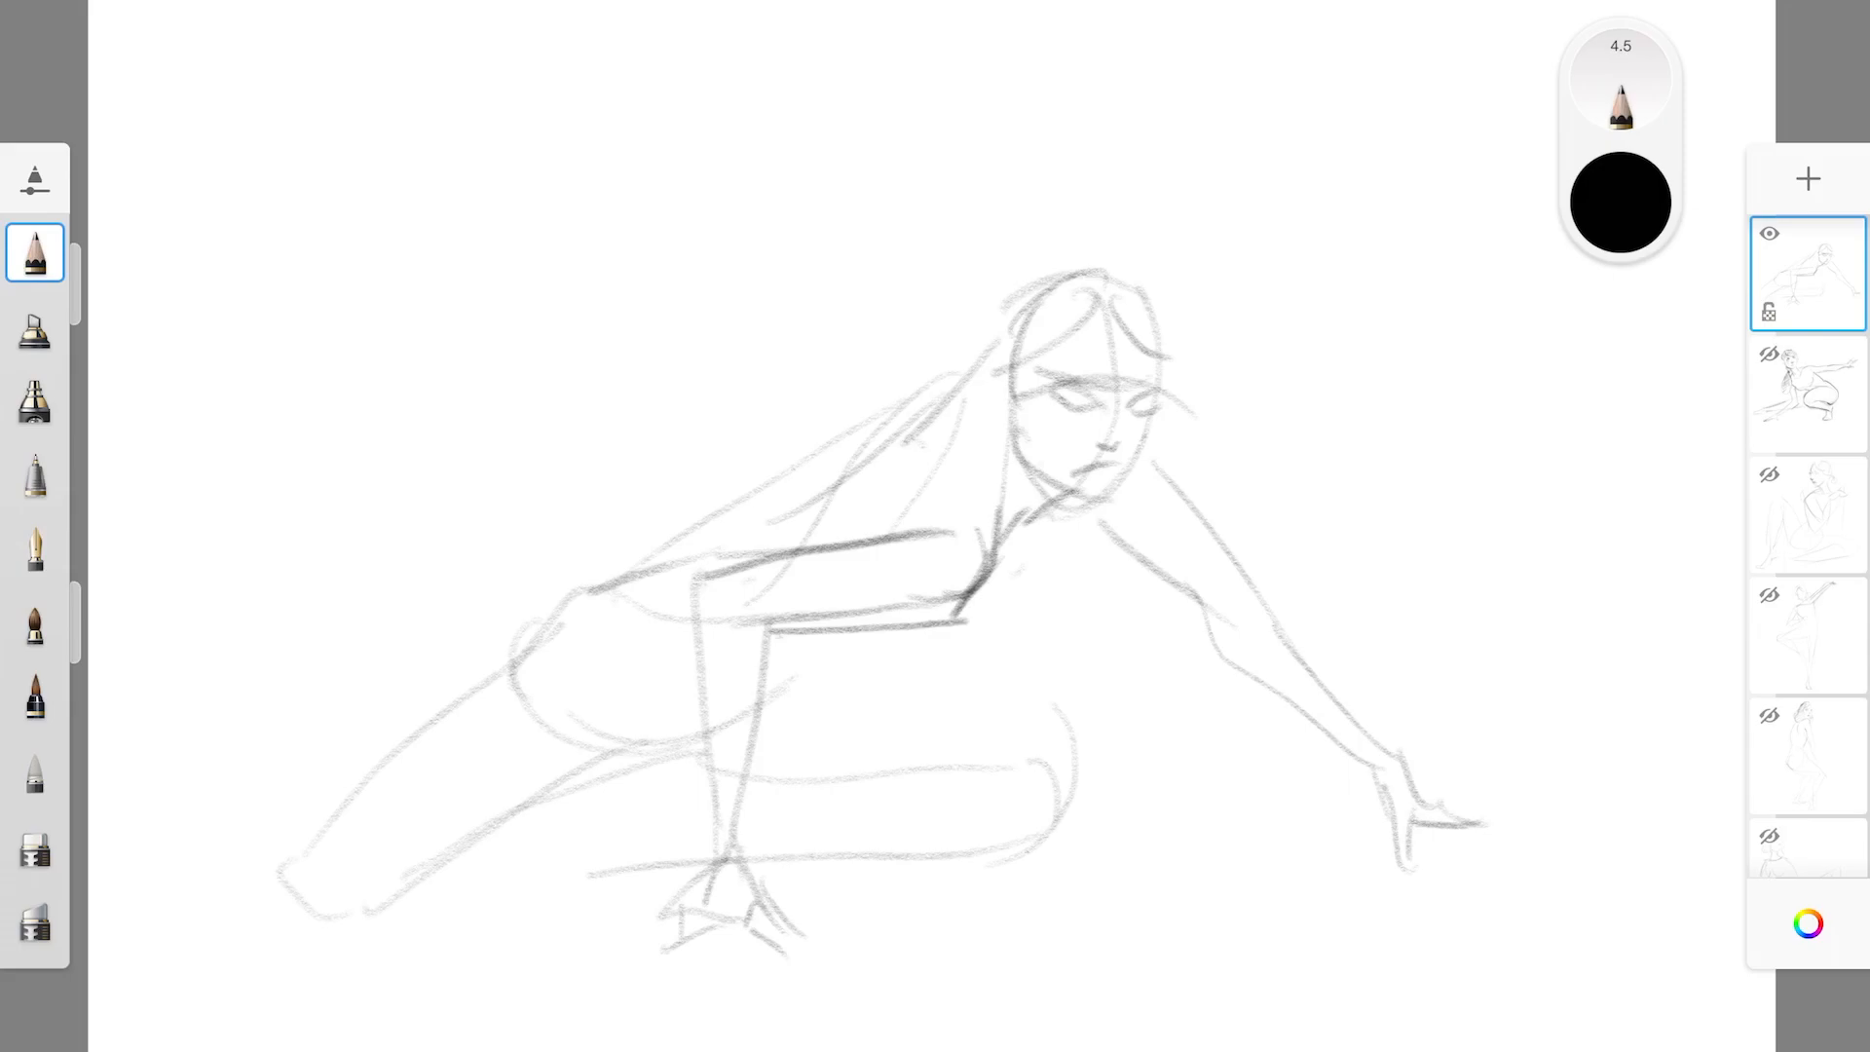
Hatch the crouching figure's hair and draw a shaded ponytail hanging below the chin
mouse_move(1076, 521)
mouse_down()
mouse_move(1118, 738)
mouse_move(1091, 779)
mouse_move(1100, 519)
mouse_up()
mouse_move(1013, 332)
mouse_down()
mouse_move(1151, 272)
mouse_move(1129, 315)
mouse_move(1164, 353)
mouse_up()
drag(1102, 282, 1131, 270)
mouse_move(1128, 307)
mouse_down()
mouse_move(1171, 280)
mouse_move(1164, 359)
mouse_move(984, 417)
mouse_move(1025, 390)
mouse_move(992, 439)
mouse_move(1048, 330)
mouse_up()
drag(1013, 395, 1077, 343)
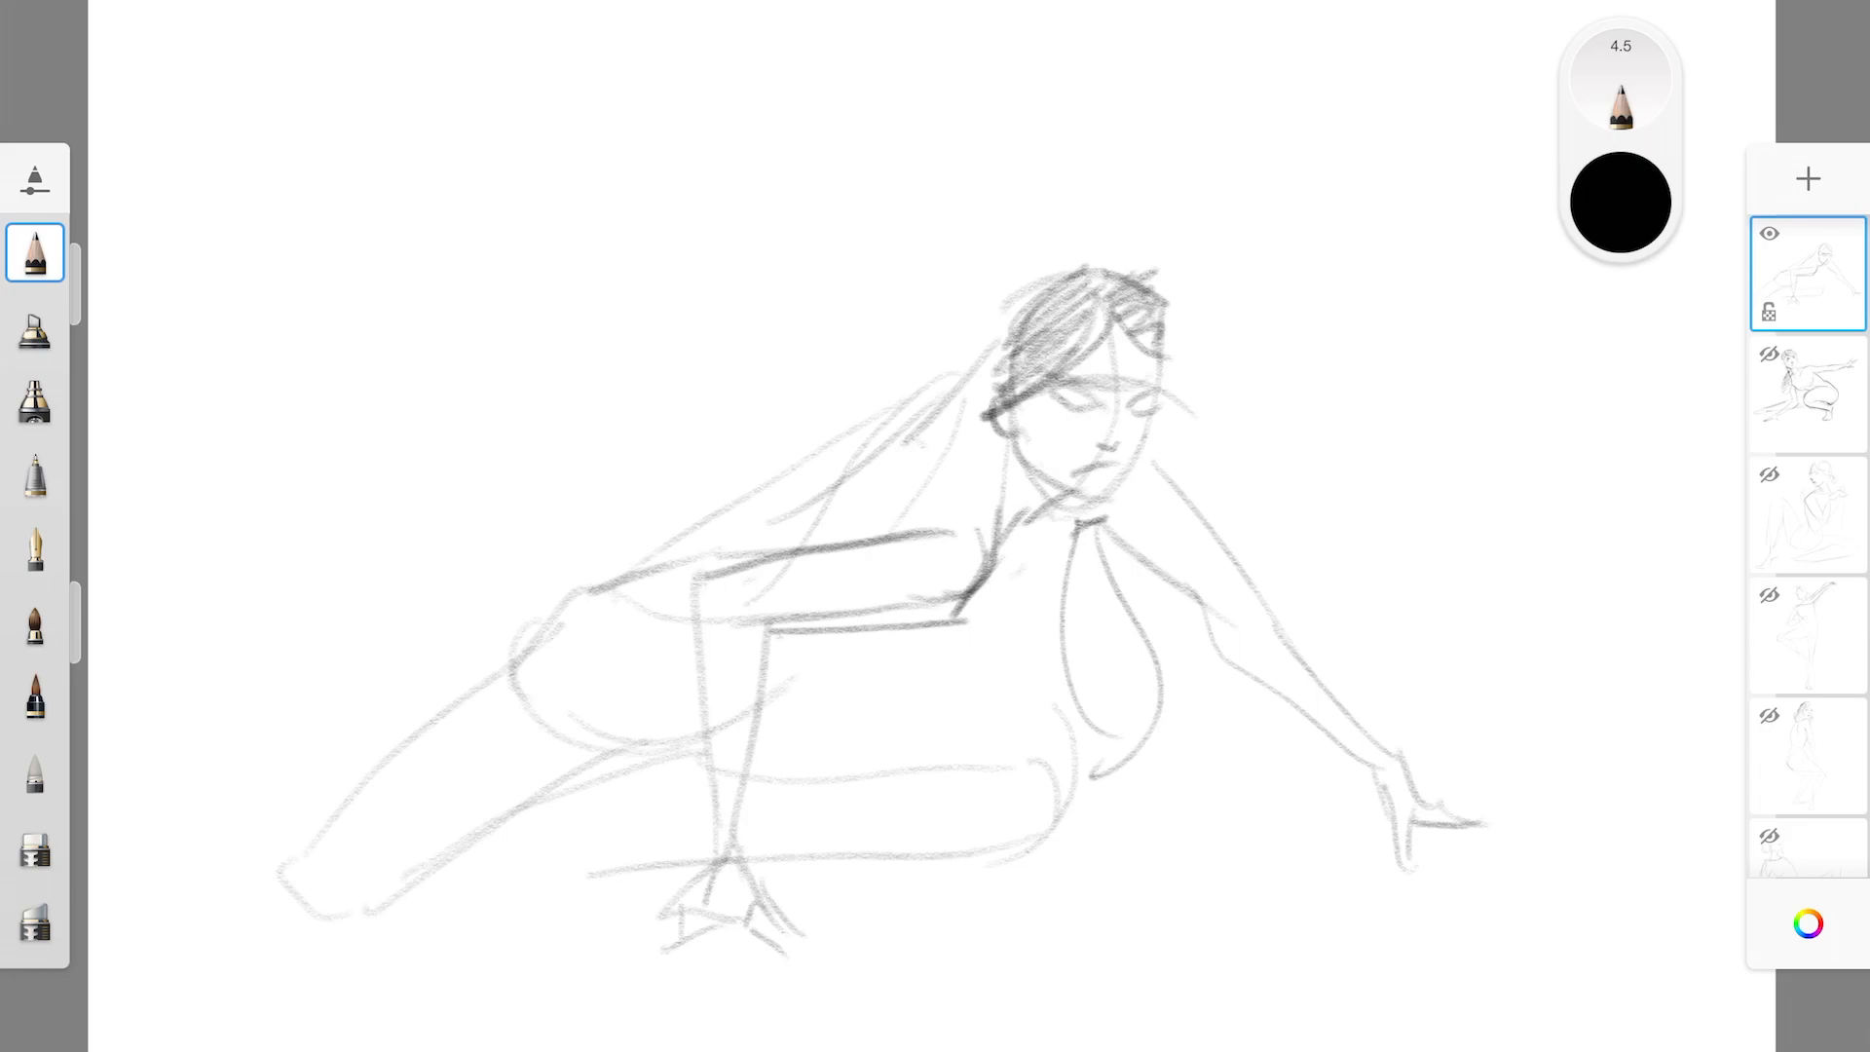
drag(1072, 567, 1095, 540)
drag(1066, 597, 1108, 555)
drag(1062, 633, 1111, 580)
mouse_move(1071, 672)
mouse_down()
mouse_move(1135, 599)
mouse_move(1141, 628)
mouse_up()
drag(1112, 711, 1145, 672)
drag(1070, 531, 1174, 743)
drag(1112, 555, 1164, 703)
Draw the front thigh's upper contour and darken the edges of the rear leg, back and outstretched arm
drag(828, 670, 1089, 801)
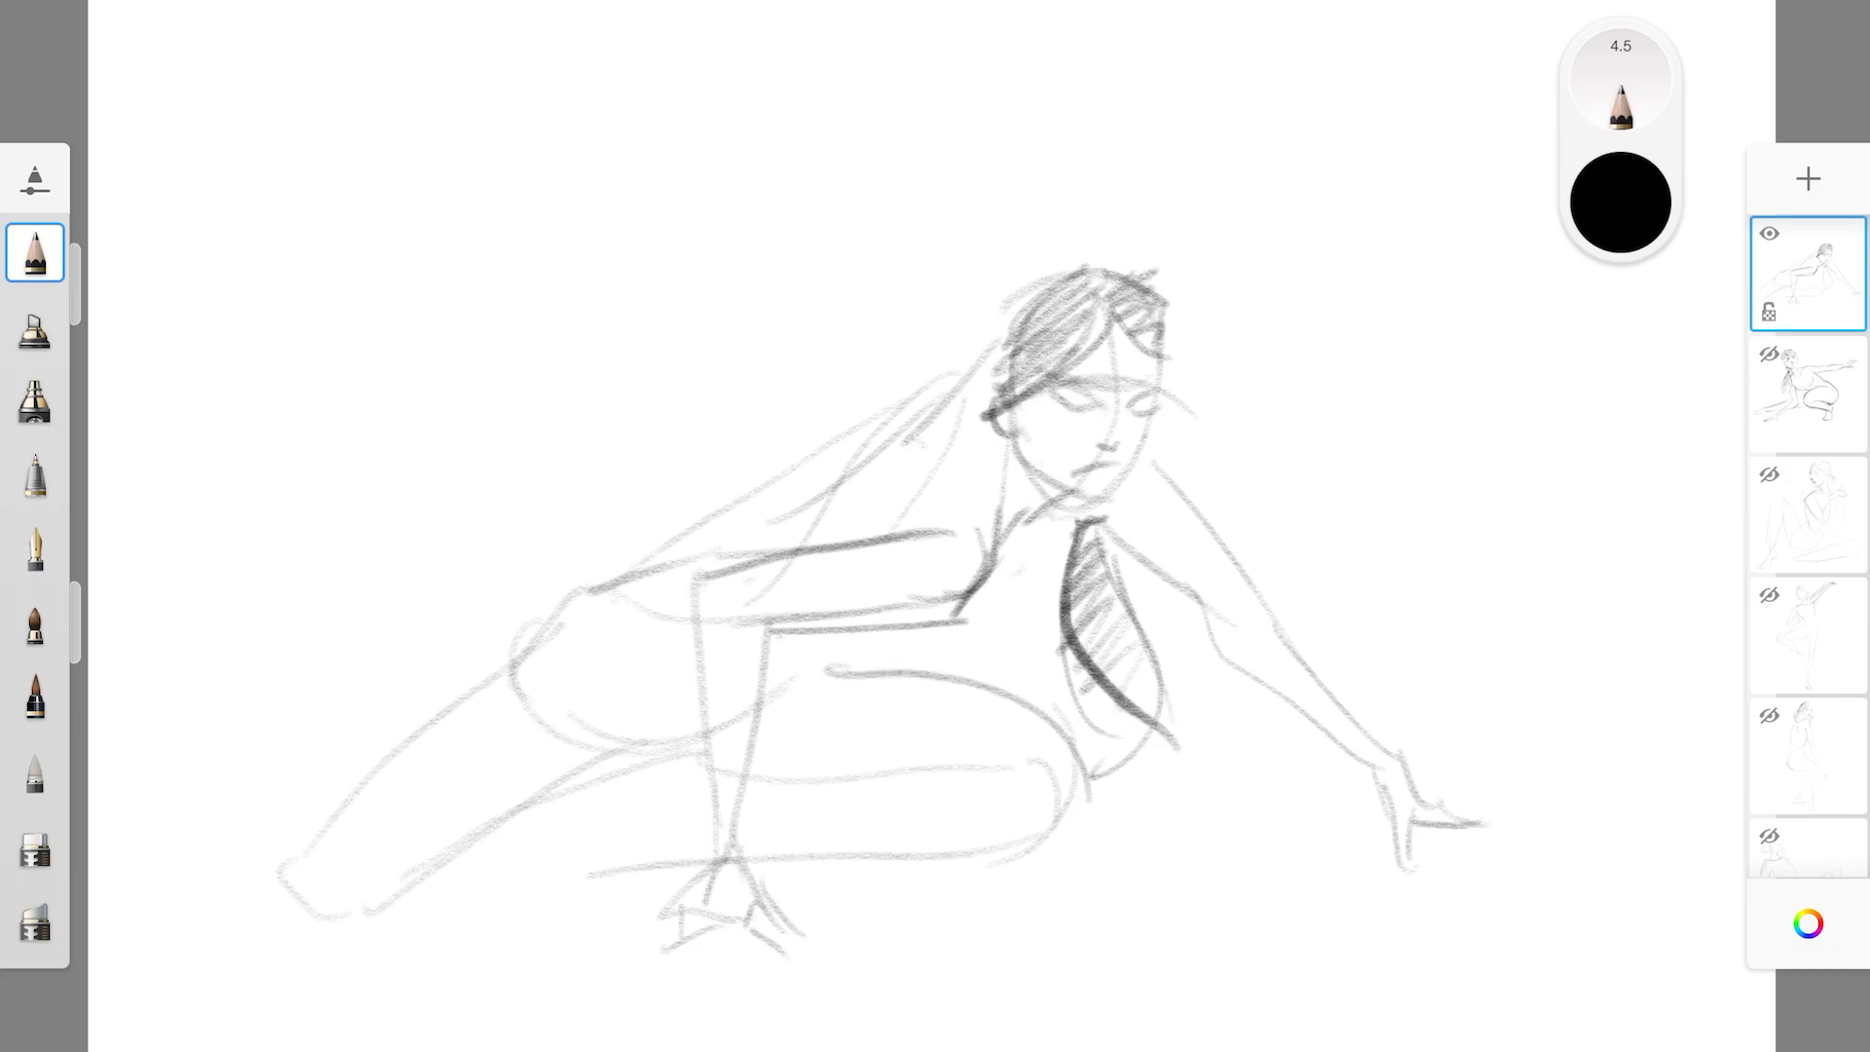
mouse_move(244, 877)
mouse_down()
mouse_move(325, 925)
mouse_move(614, 761)
mouse_move(555, 622)
mouse_move(599, 584)
mouse_up()
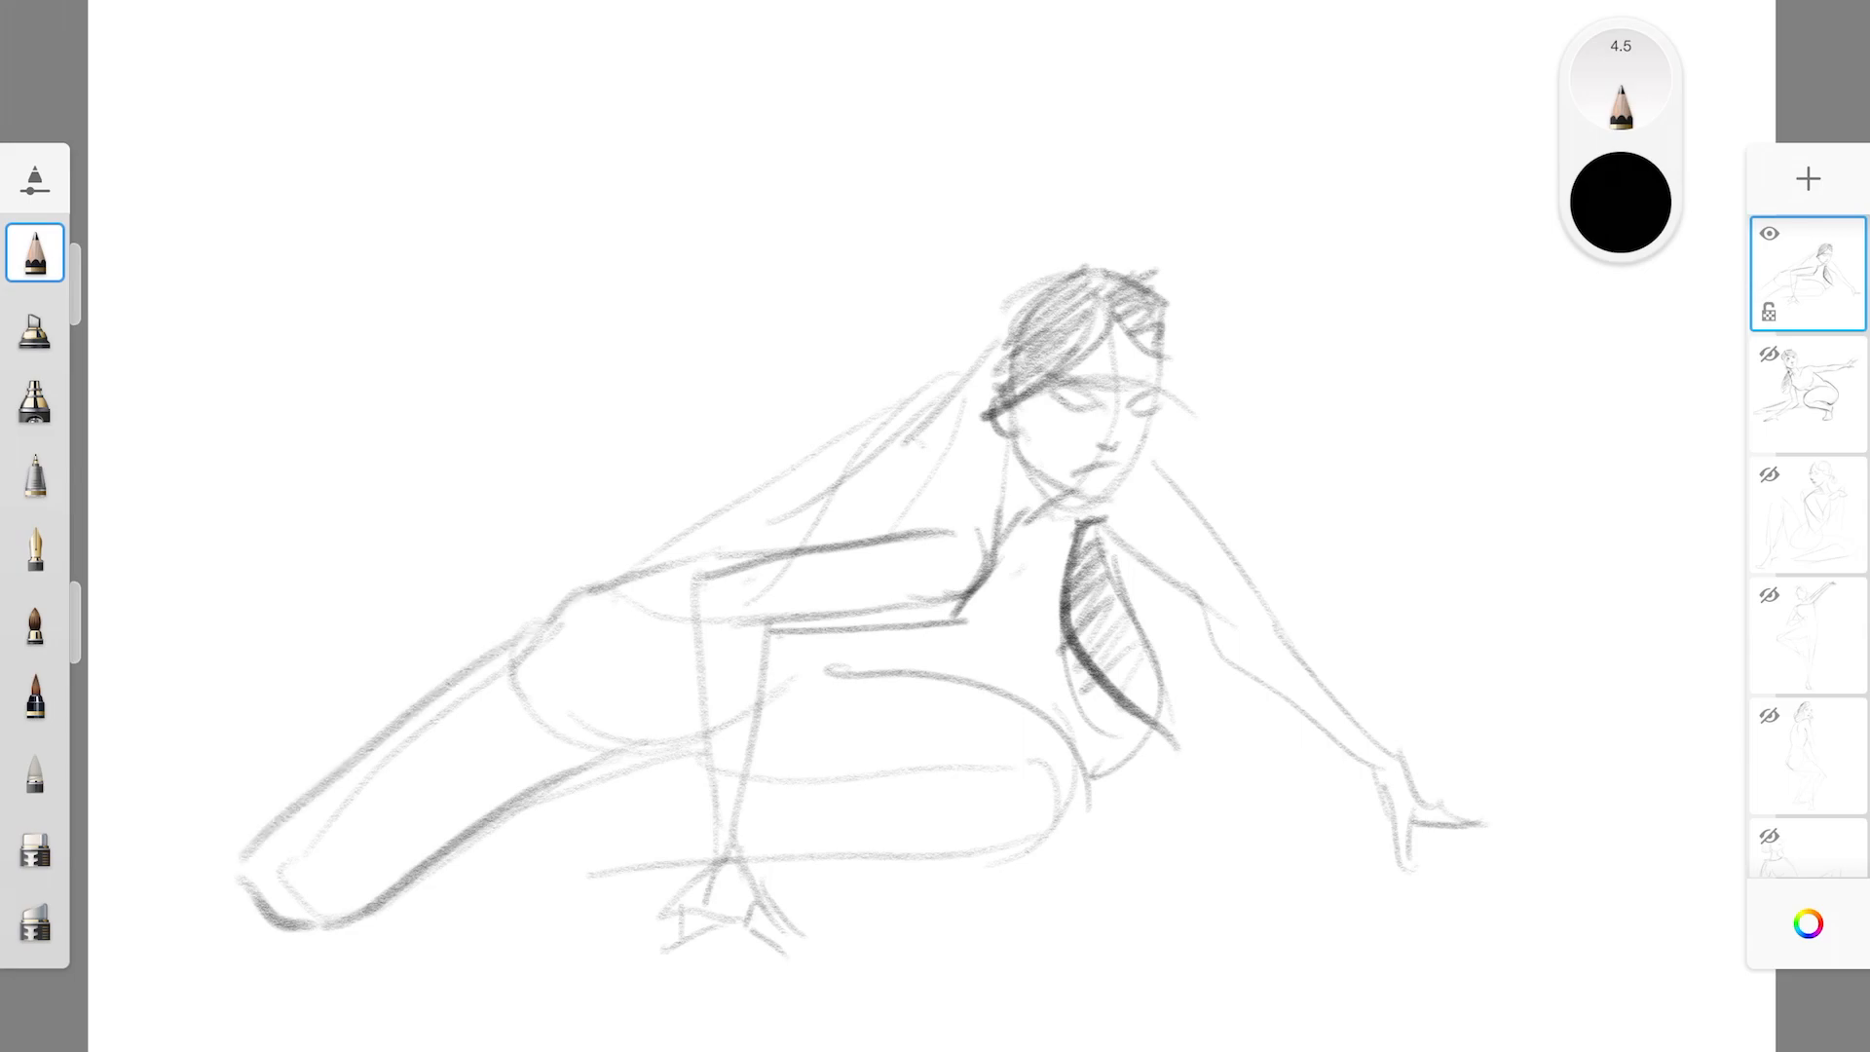
drag(742, 538, 974, 383)
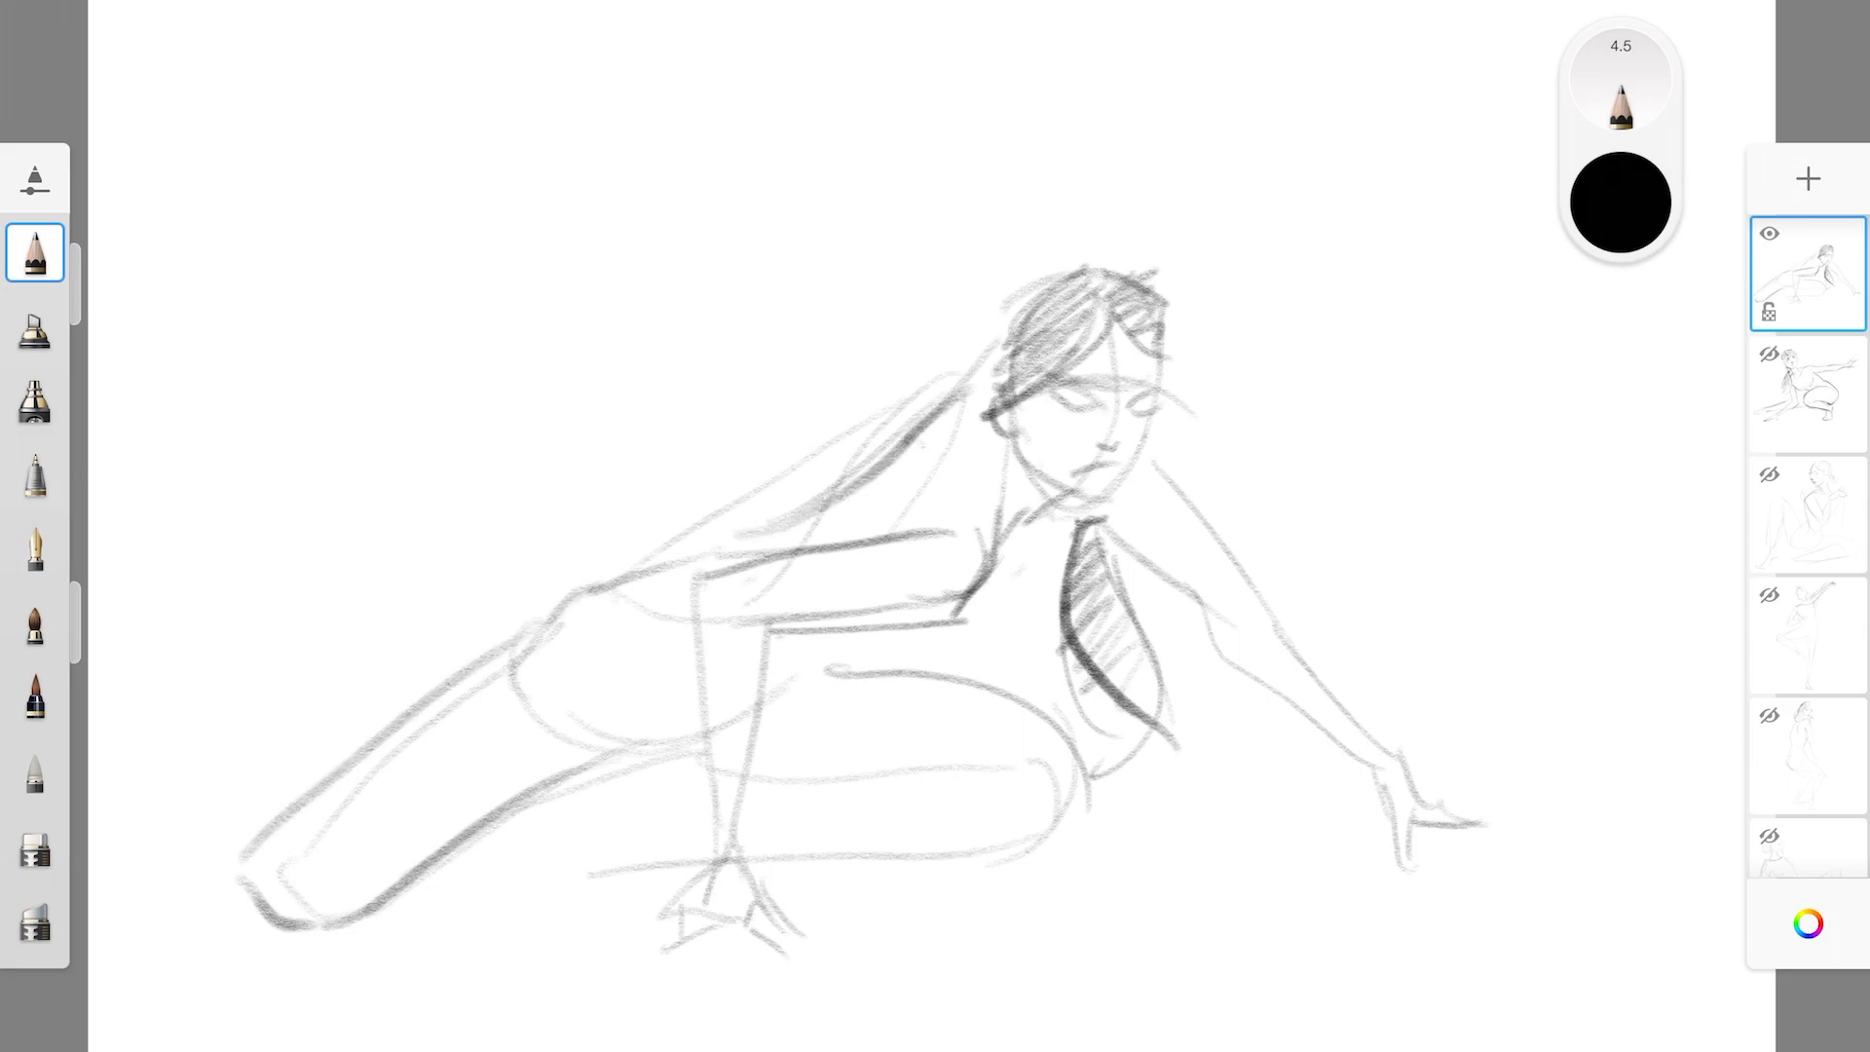
drag(1099, 501, 1218, 619)
drag(1145, 456, 1277, 616)
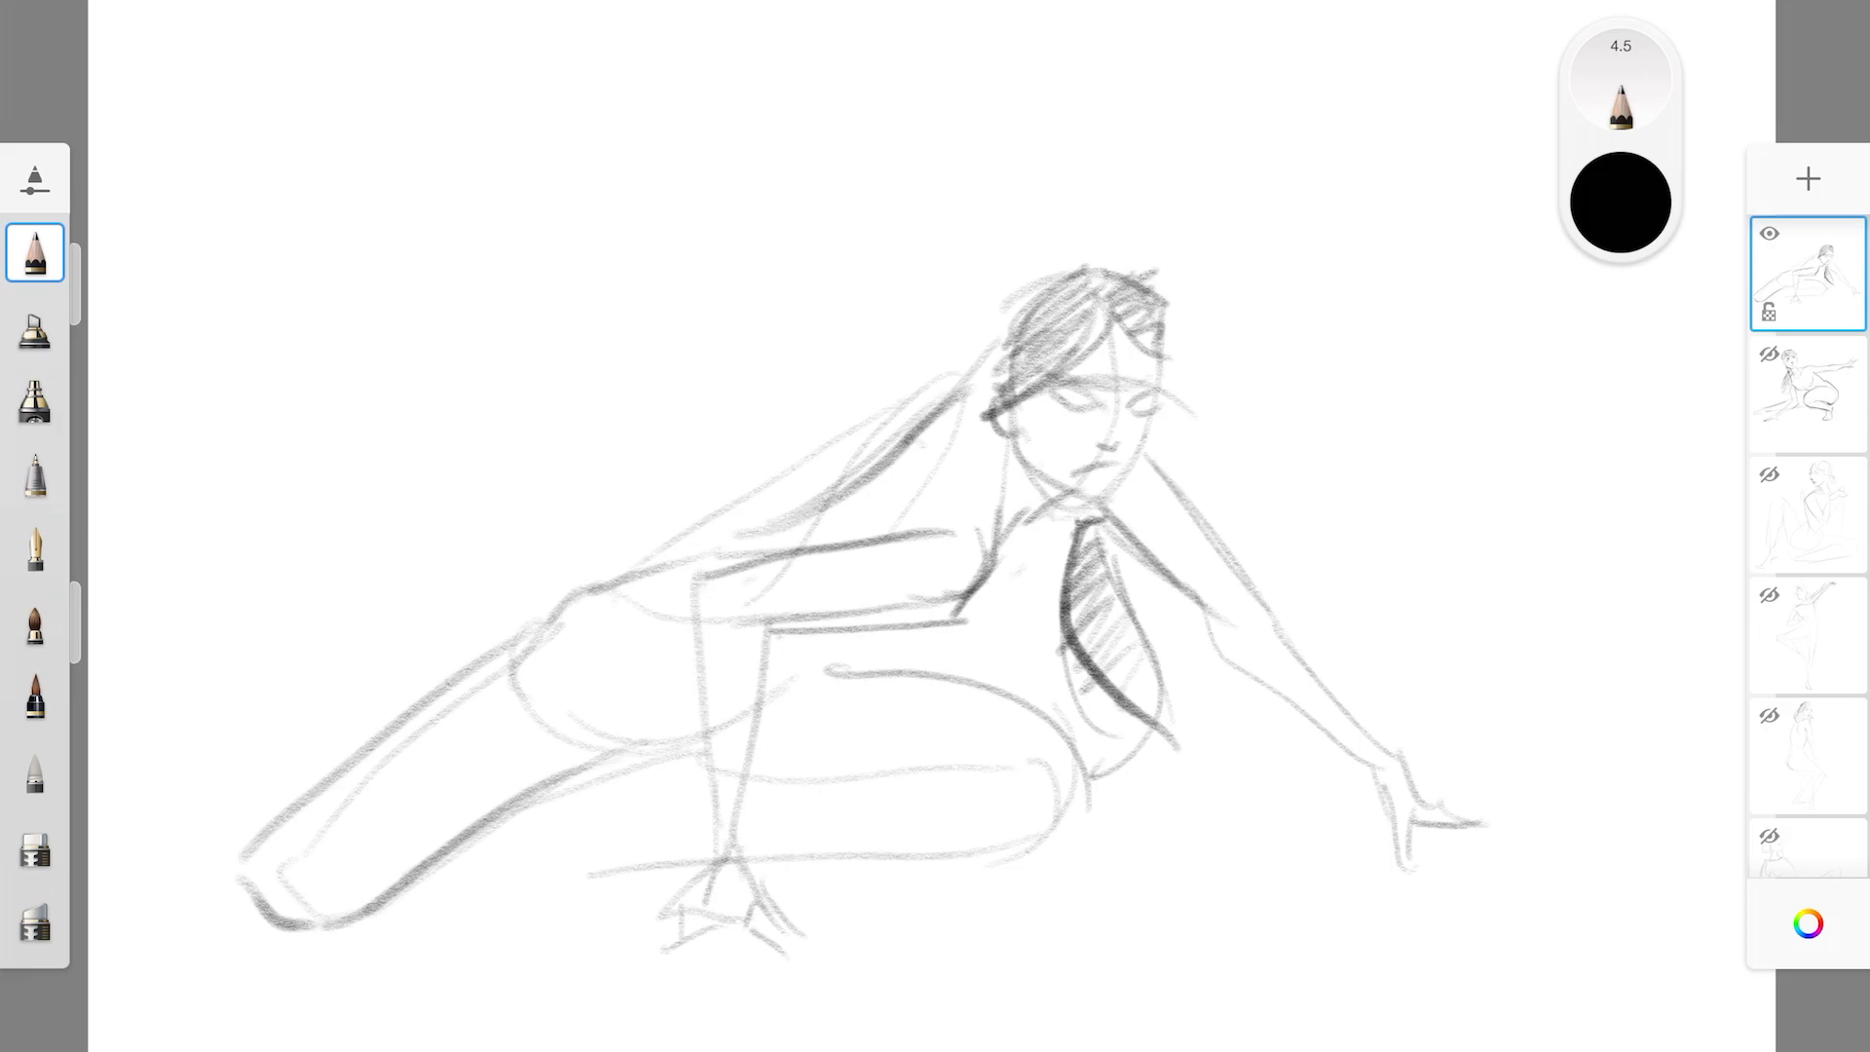
Define the hip crease and the folded front leg's calf, lower edge and foot behind the planted hand
drag(830, 666, 776, 708)
drag(765, 772, 976, 756)
drag(757, 787, 1018, 750)
drag(742, 848, 1072, 835)
drag(635, 746, 667, 741)
drag(791, 797, 747, 802)
drag(577, 875, 668, 825)
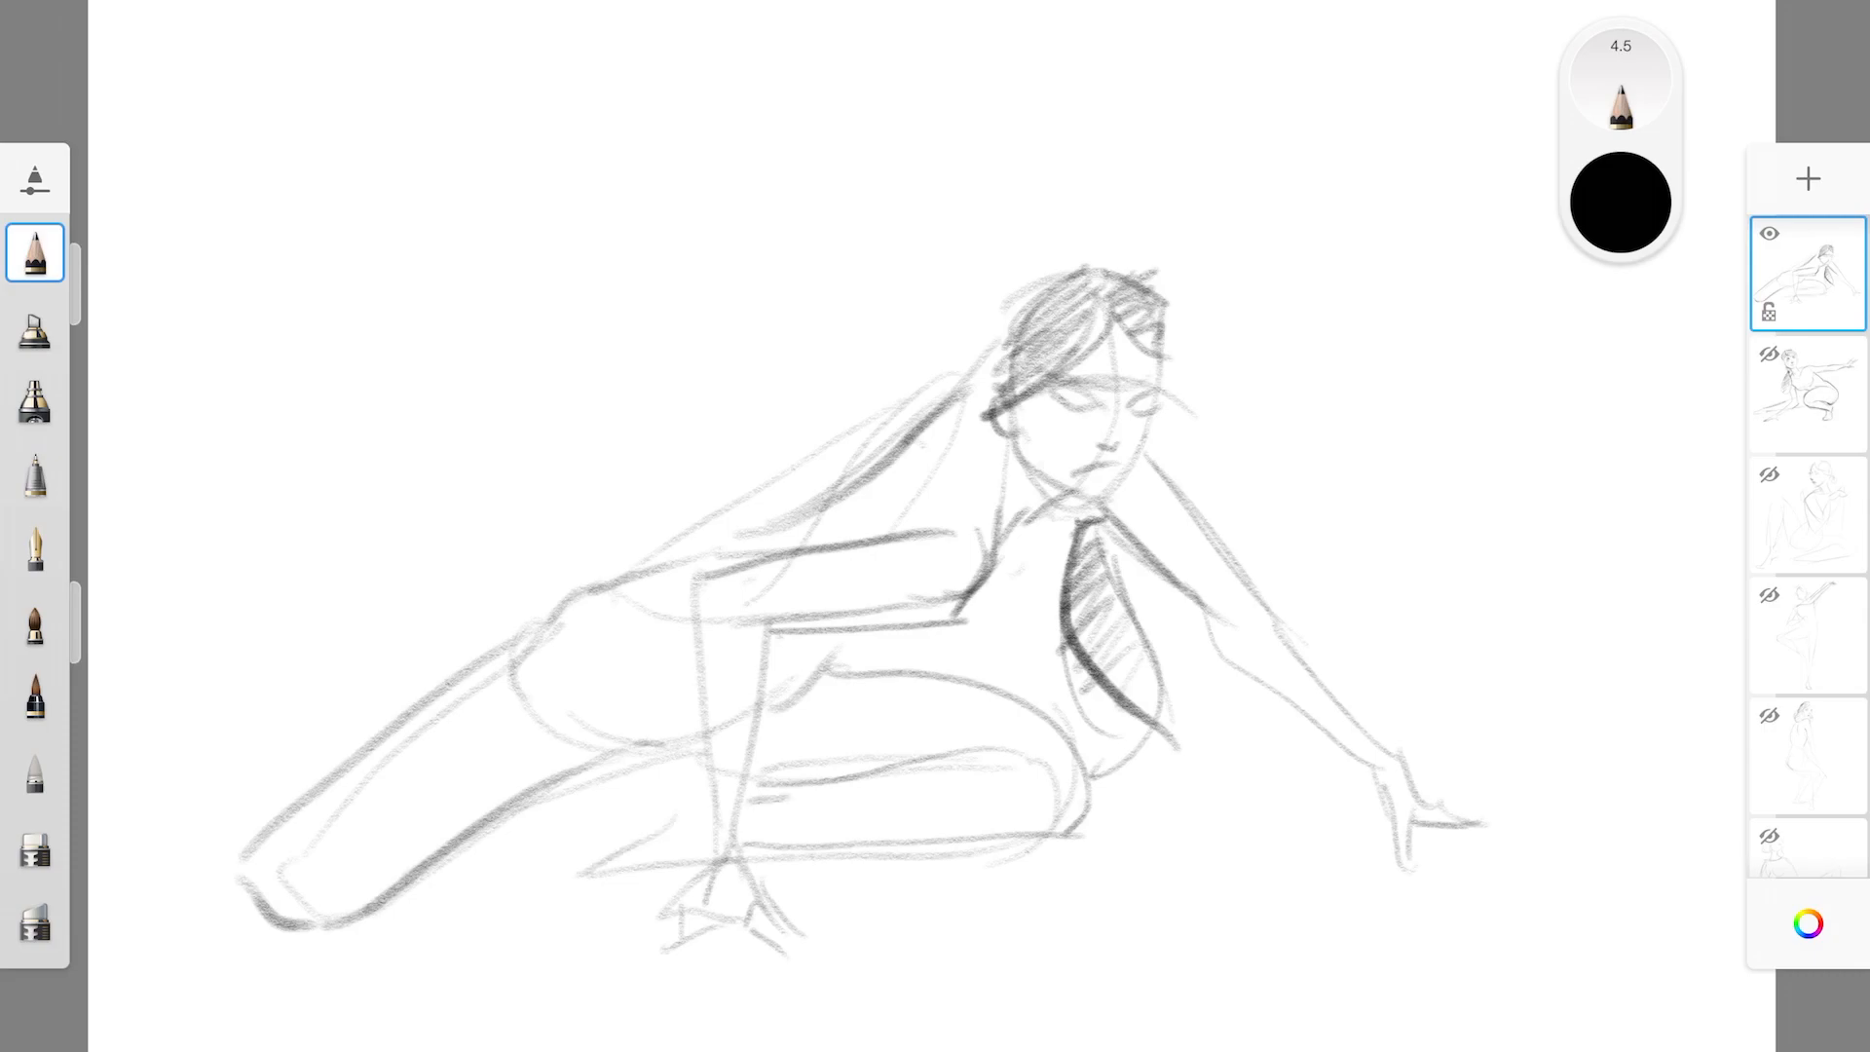
Refine the crouching figure's eyes, brows and mouth, clear the hair over the ear, and darken the jawline
mouse_move(1056, 408)
mouse_down()
mouse_move(1087, 419)
mouse_move(1071, 395)
mouse_move(1089, 391)
mouse_move(1142, 422)
mouse_move(1092, 386)
mouse_move(1154, 383)
mouse_up()
drag(1085, 474, 1098, 472)
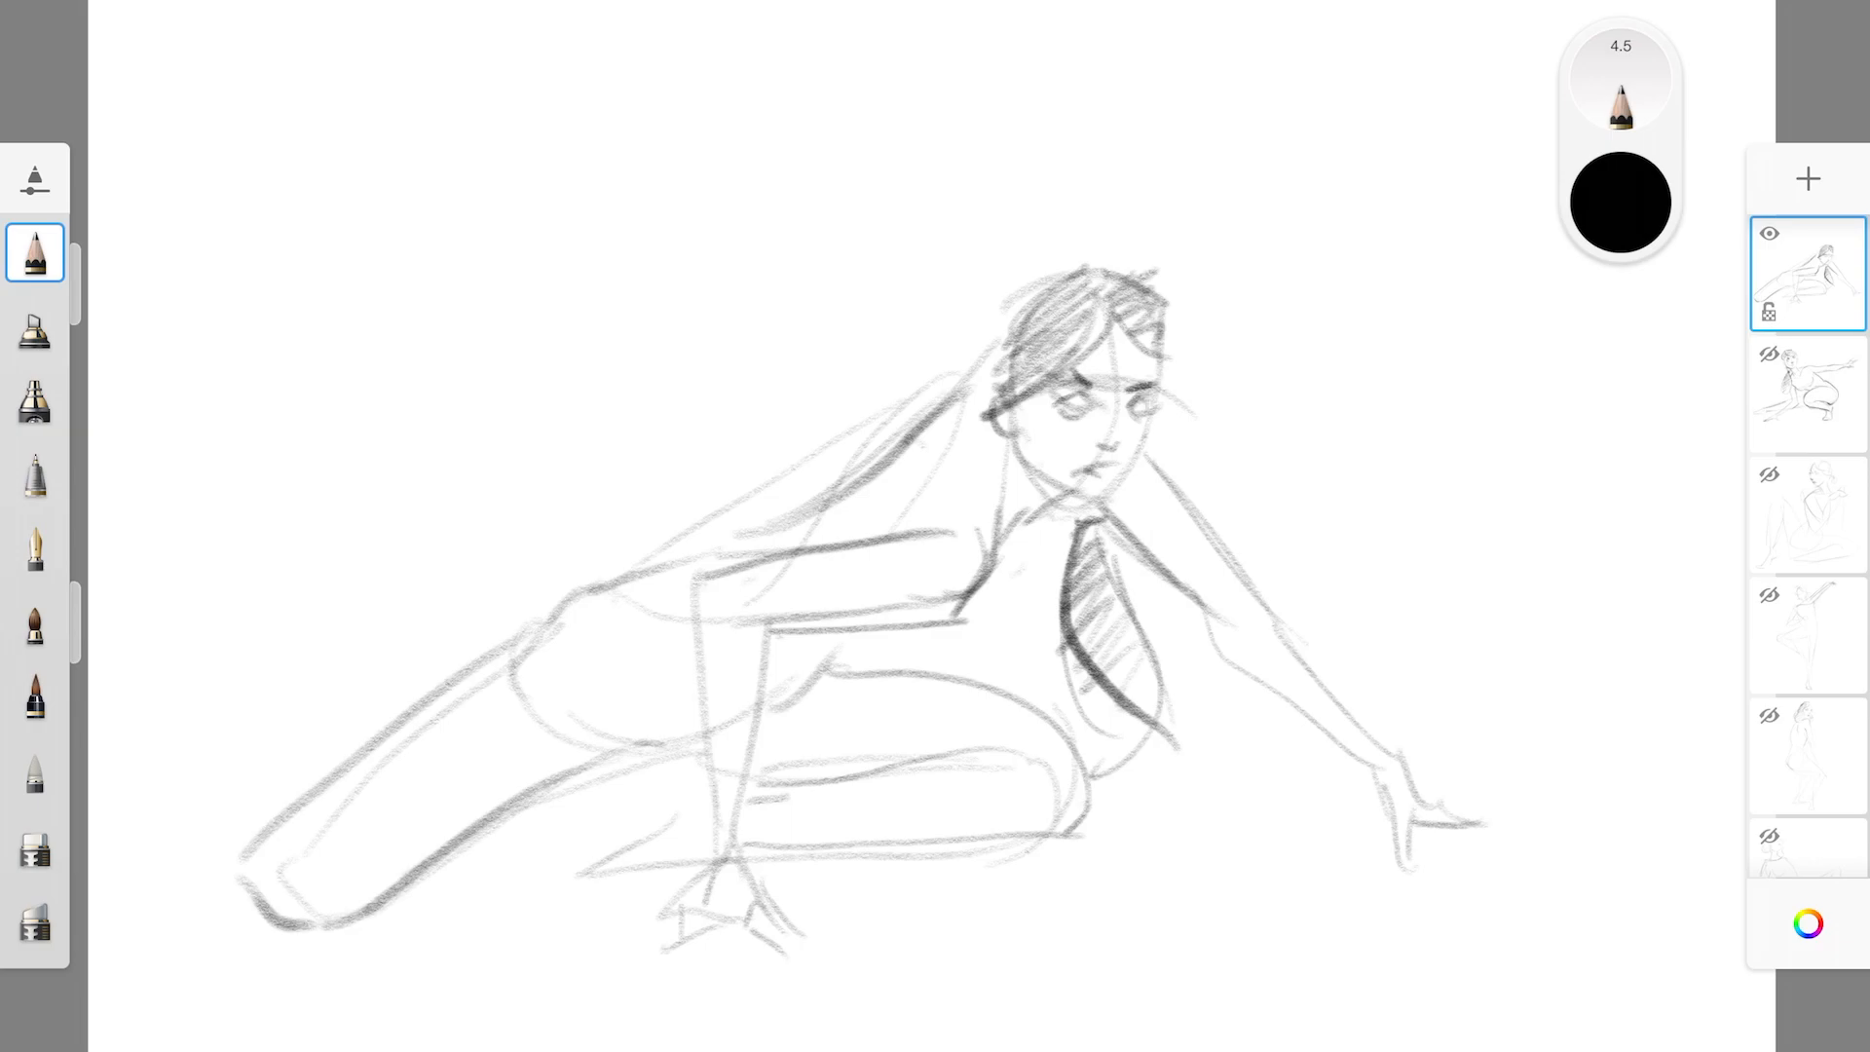
drag(1013, 417, 1032, 475)
drag(1033, 473, 1079, 504)
mouse_move(1004, 379)
mouse_down()
mouse_move(990, 422)
mouse_move(998, 382)
mouse_move(1018, 395)
mouse_up()
click(34, 846)
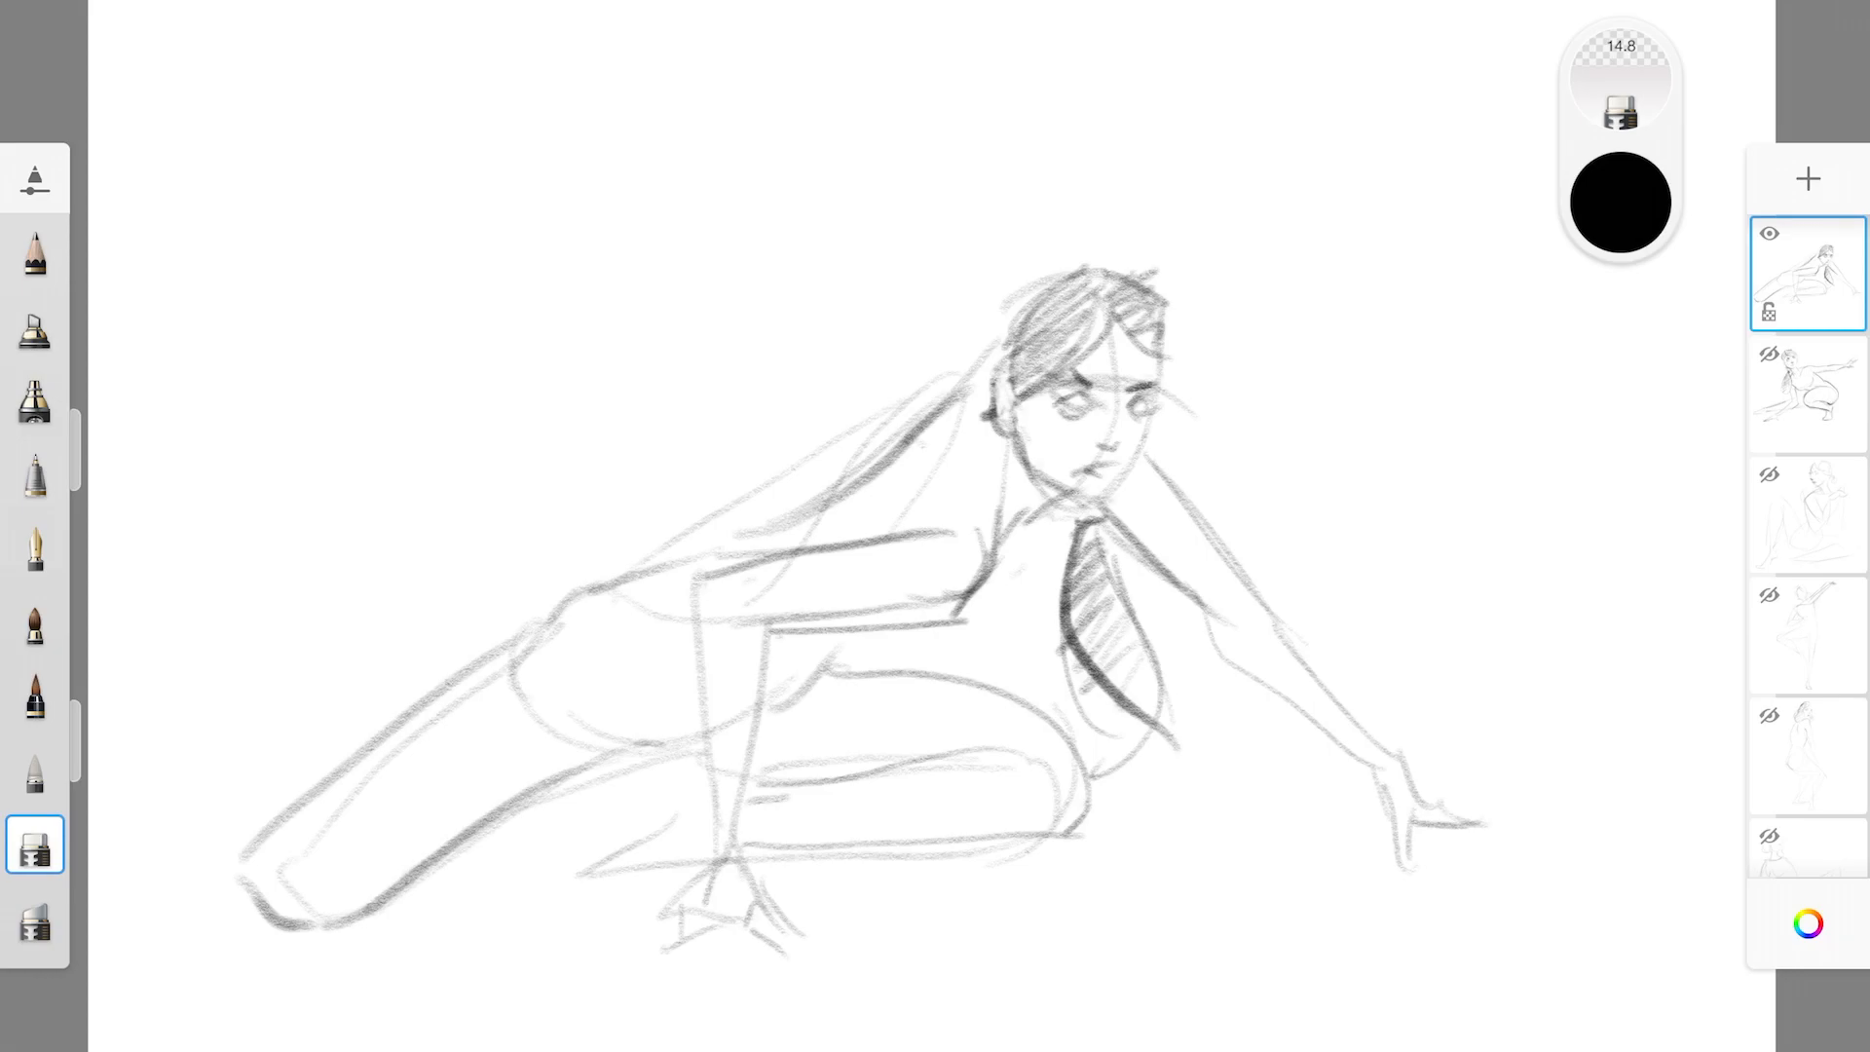
click(35, 254)
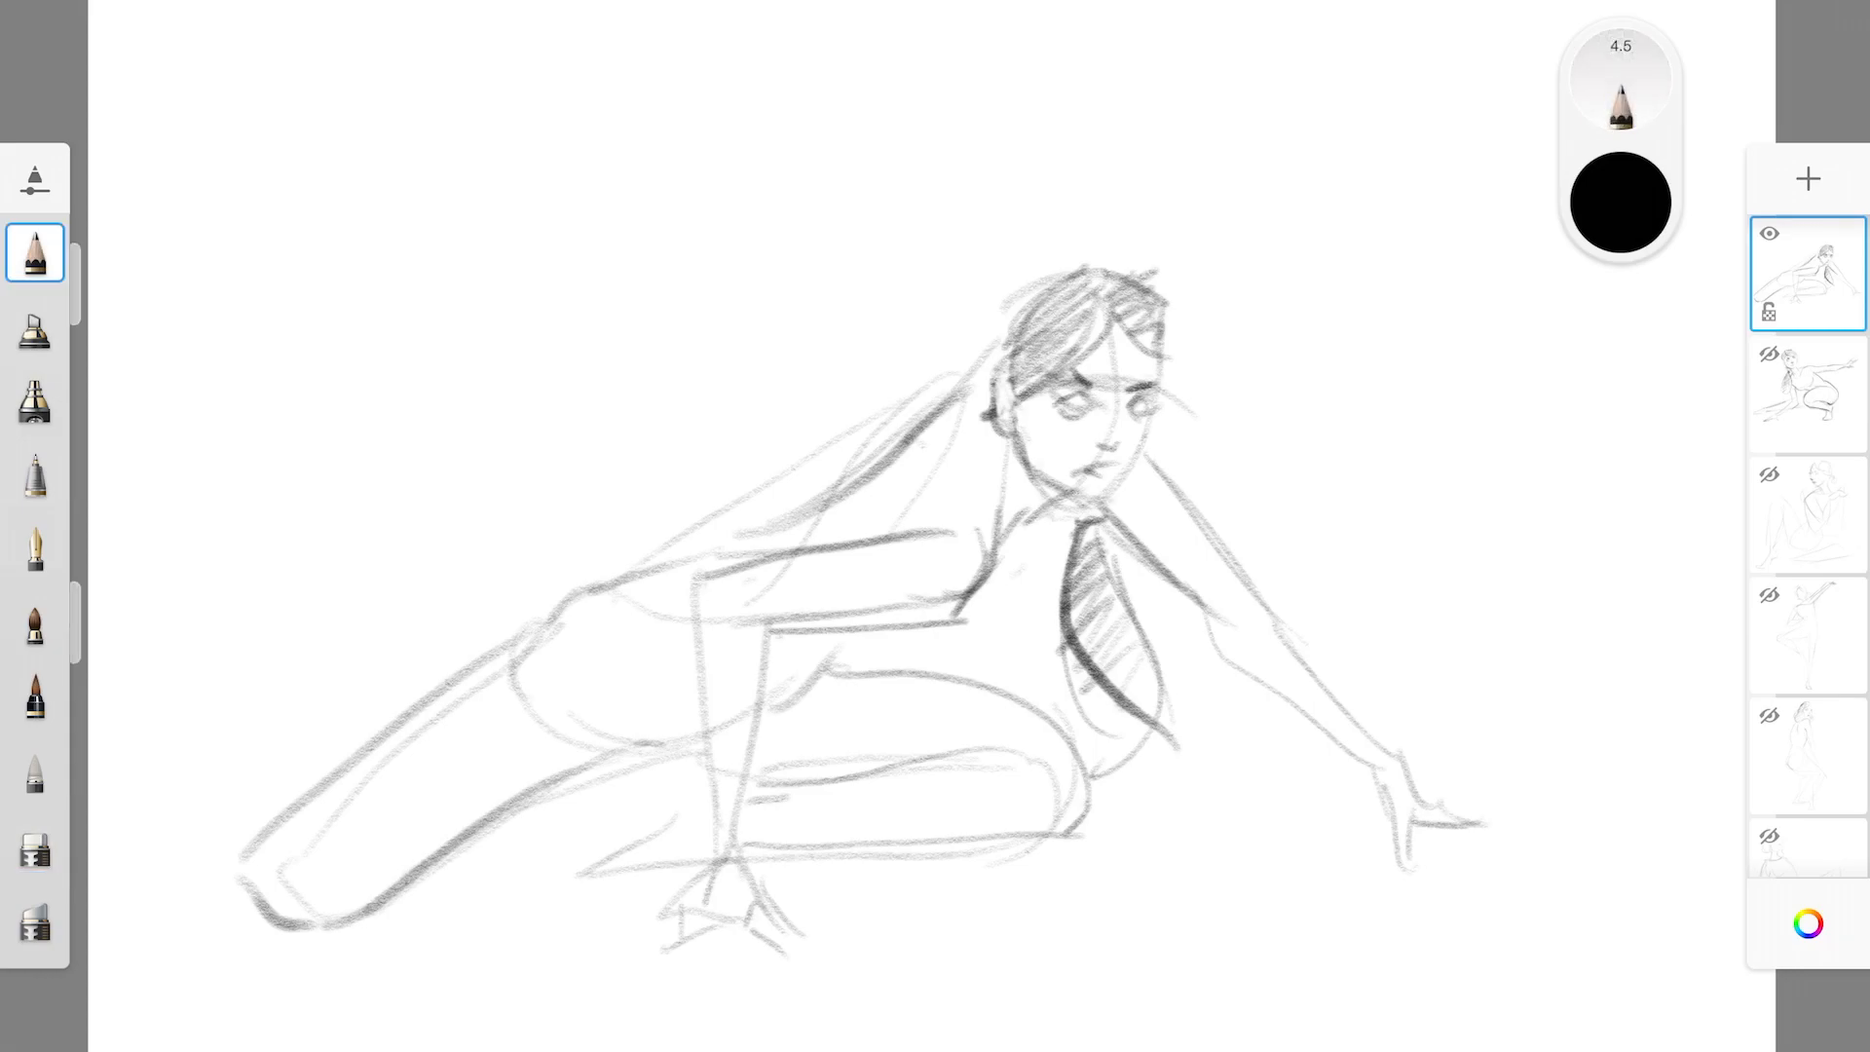
mouse_move(1000, 529)
mouse_down()
mouse_move(1066, 498)
mouse_move(1110, 508)
mouse_up()
mouse_move(1148, 443)
mouse_down()
mouse_move(1110, 501)
mouse_move(1148, 446)
mouse_up()
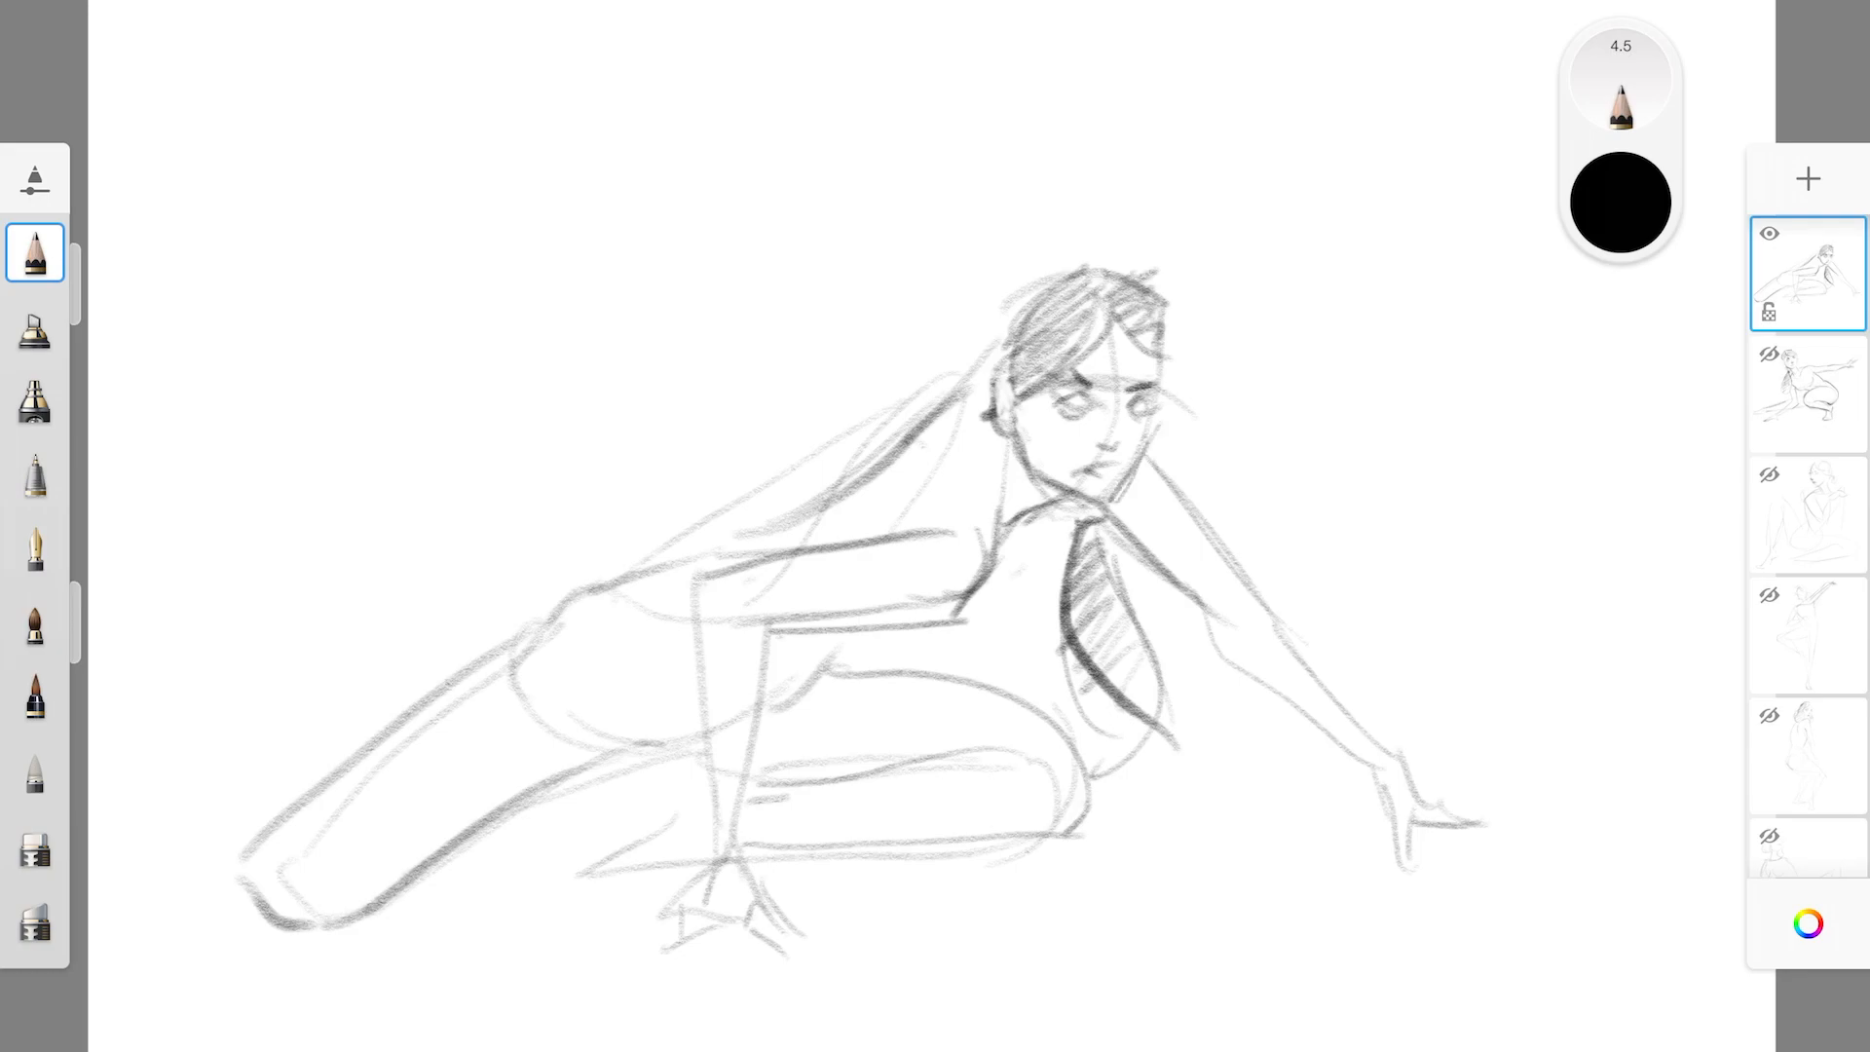
Erase the hanging ponytail and redraw it with hatching and a dark edge, starting closer to the neck
click(35, 844)
mouse_move(1091, 537)
mouse_down()
mouse_move(1112, 577)
mouse_move(1083, 524)
mouse_move(1069, 596)
mouse_move(1095, 687)
mouse_move(1130, 711)
mouse_up()
mouse_move(1101, 570)
mouse_down()
mouse_move(1159, 736)
mouse_move(1164, 700)
mouse_up()
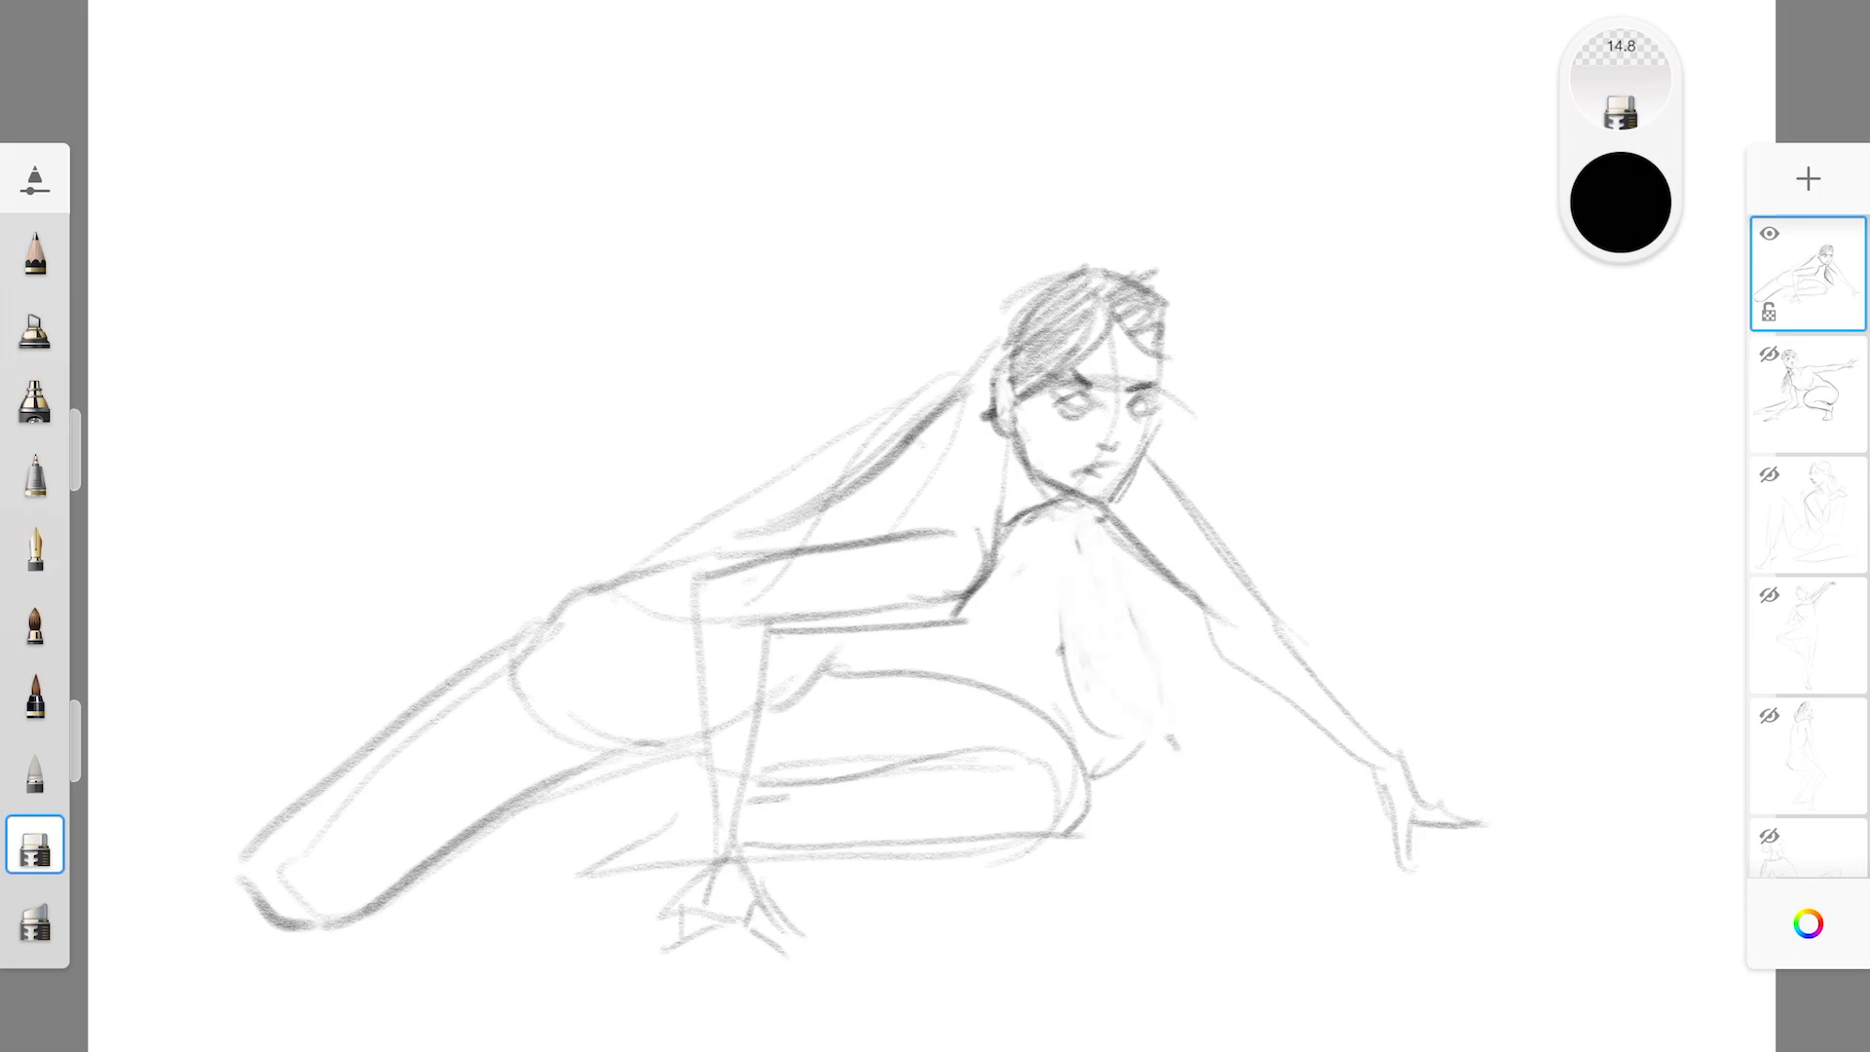
click(35, 252)
mouse_move(1032, 515)
mouse_down()
mouse_move(1096, 709)
mouse_move(1164, 690)
mouse_move(1130, 736)
mouse_up()
drag(1060, 662, 1101, 723)
mouse_move(1029, 521)
mouse_down()
mouse_move(1082, 643)
mouse_move(1153, 709)
mouse_up()
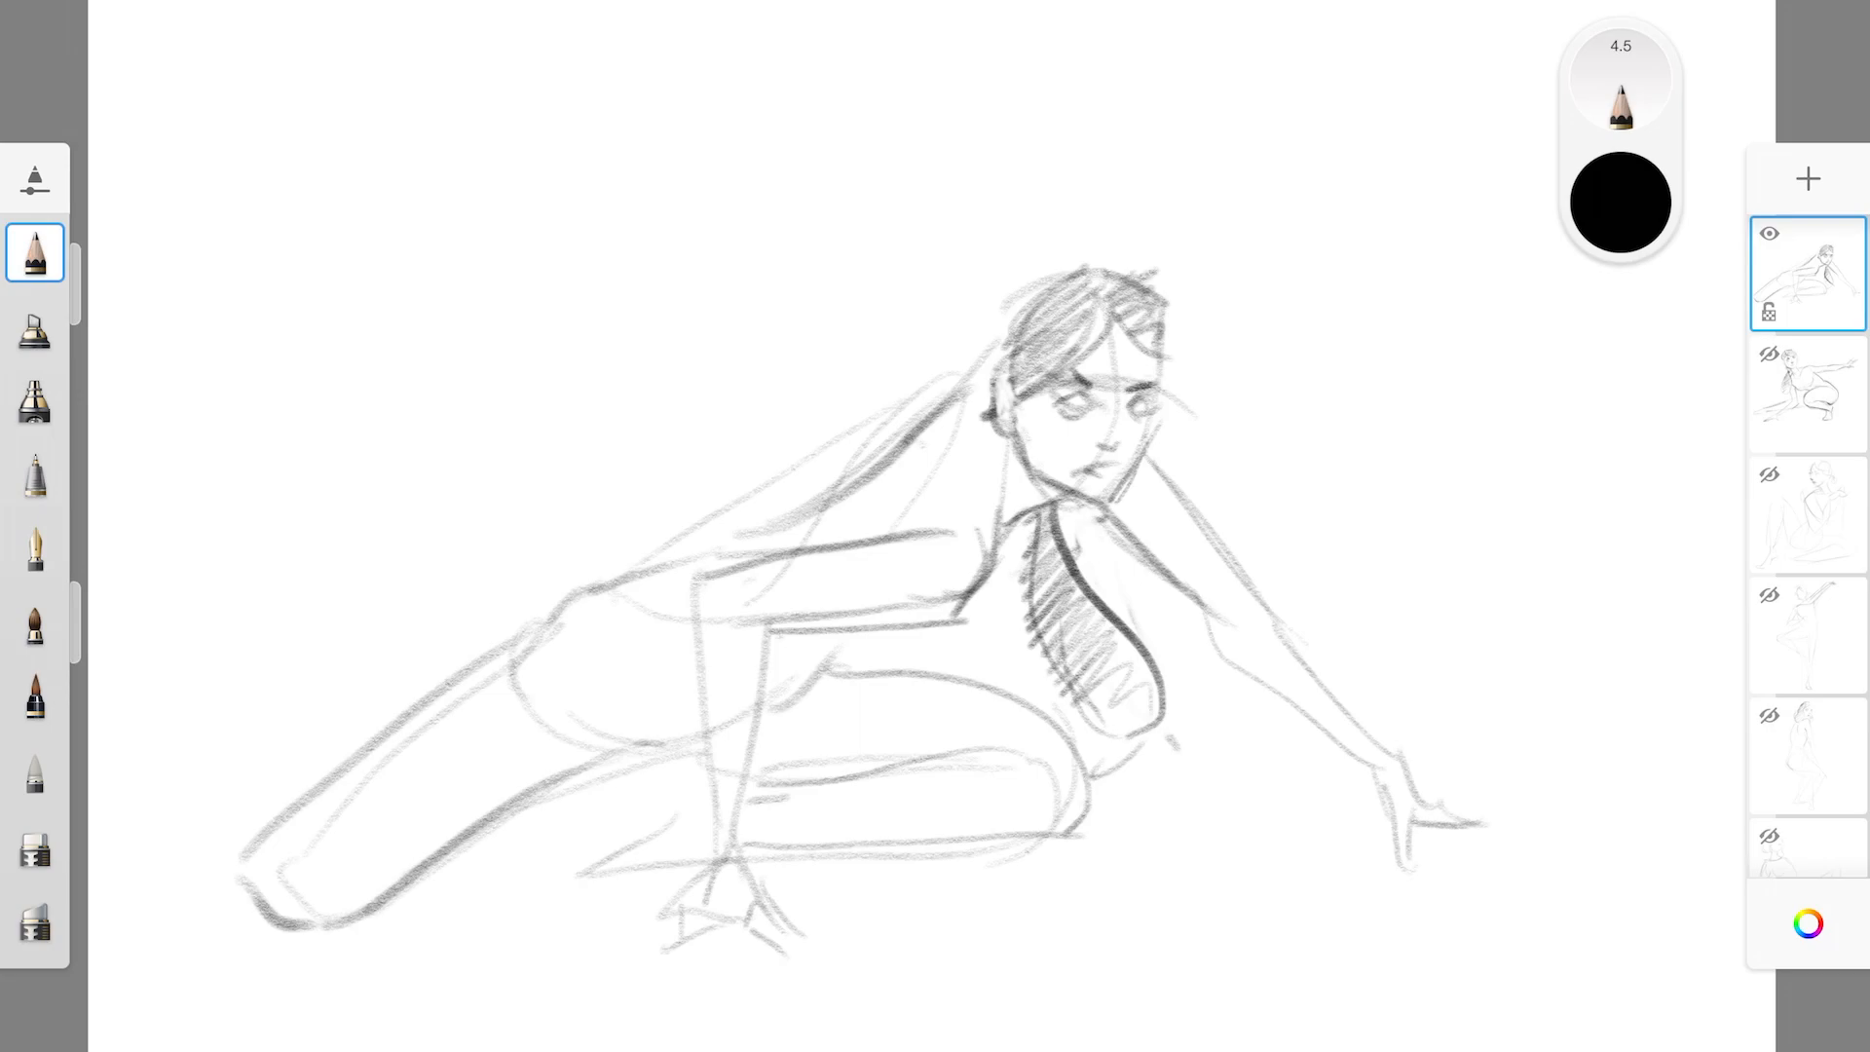
drag(989, 398, 1014, 439)
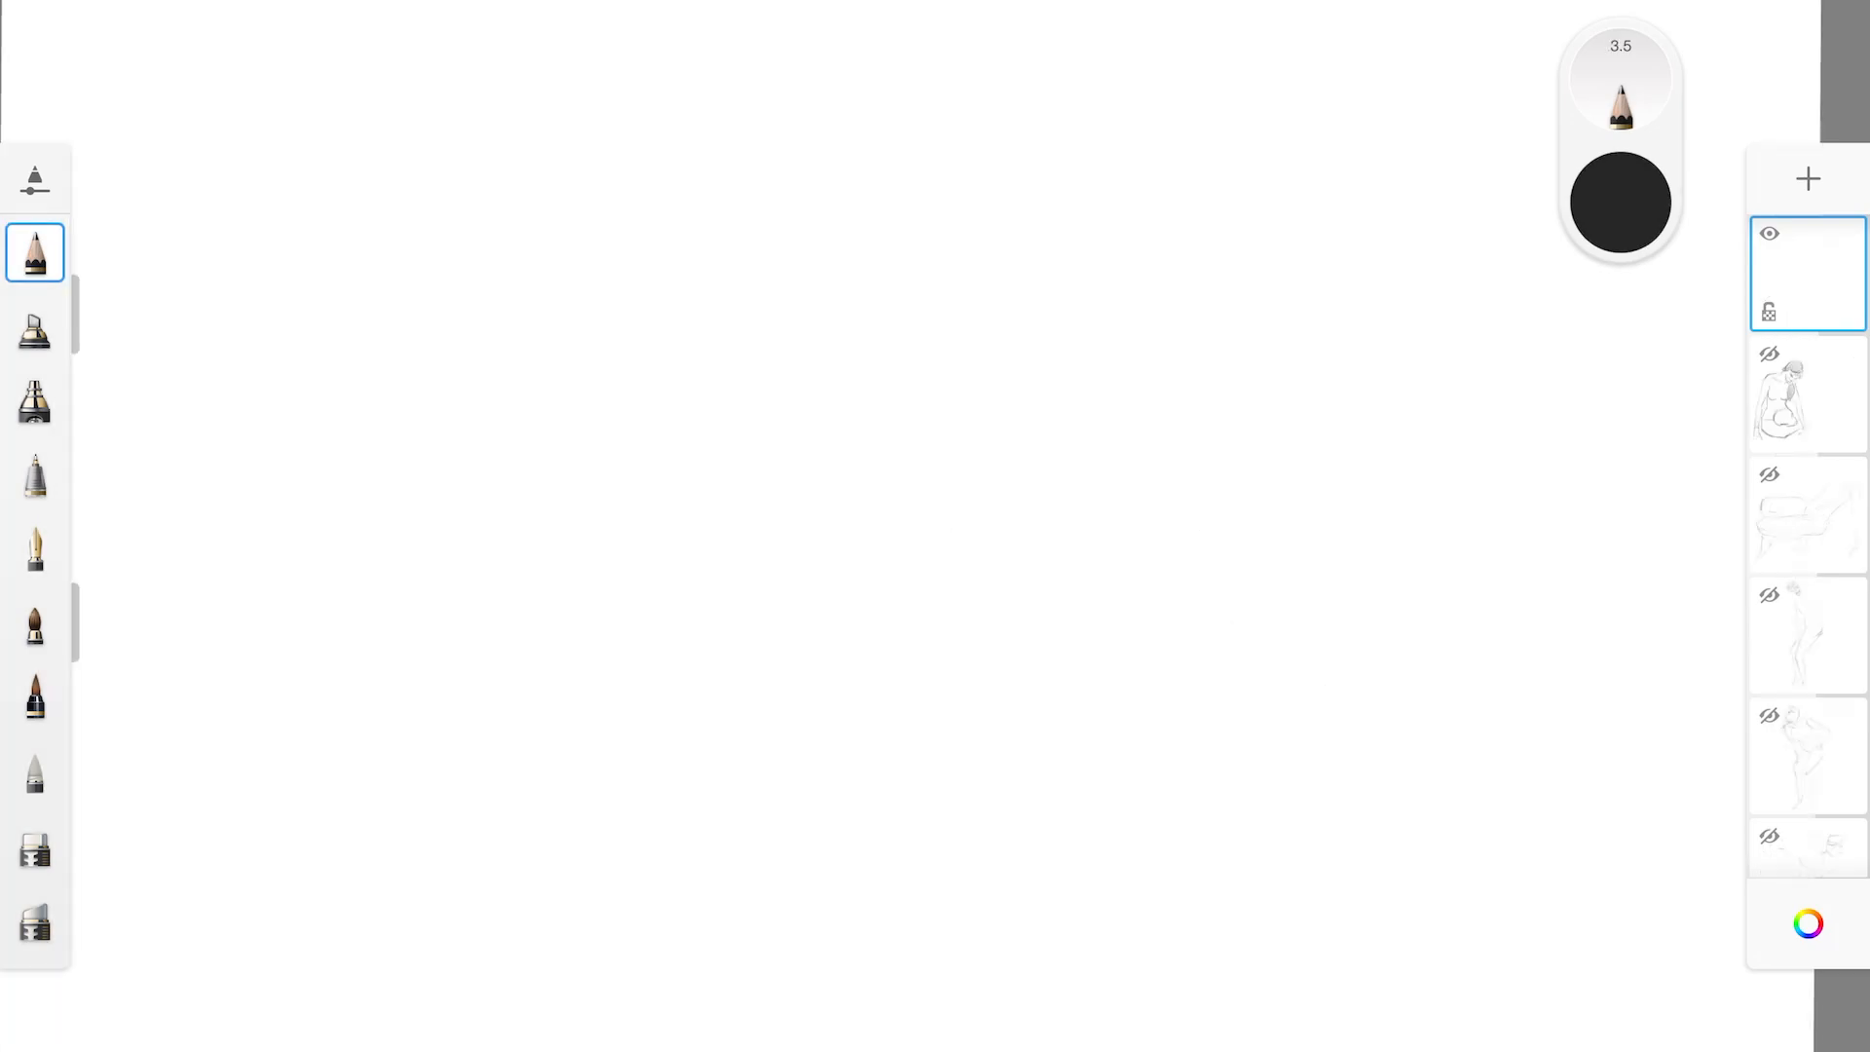
Rough in another crouching figure's rounded torso, shoulder and tilted head with face guidelines on an empty layer
mouse_move(538, 414)
mouse_down()
mouse_move(982, 283)
mouse_move(533, 438)
mouse_move(996, 562)
mouse_up()
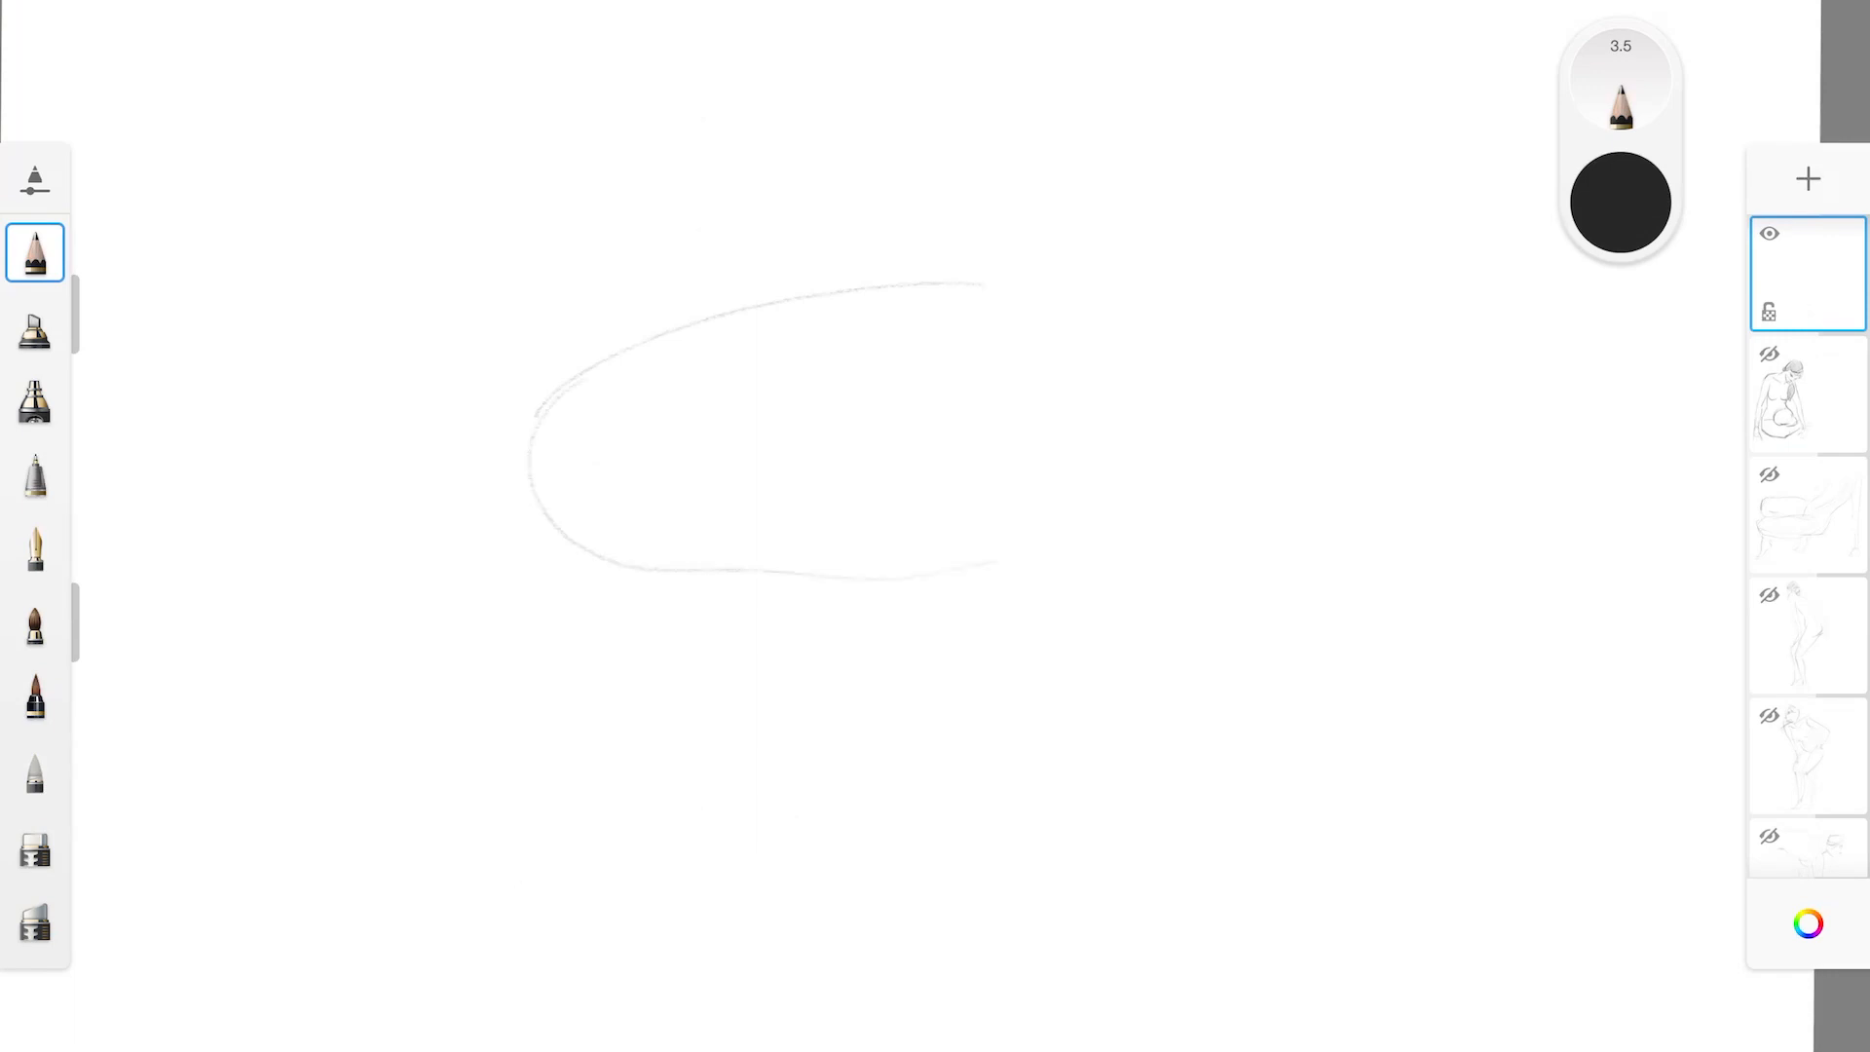
mouse_move(972, 316)
mouse_down()
mouse_move(1018, 331)
mouse_move(1067, 276)
mouse_up()
mouse_move(1086, 283)
mouse_down()
mouse_move(1169, 226)
mouse_move(1233, 351)
mouse_move(1194, 446)
mouse_up()
mouse_move(1201, 312)
mouse_down()
mouse_move(1244, 216)
mouse_move(1108, 268)
mouse_up()
mouse_move(1244, 361)
mouse_down()
mouse_move(1184, 446)
mouse_move(1074, 385)
mouse_up()
drag(1108, 308, 1265, 394)
Define the downward-looking face with its eyes, nose and mouth, and add the hairline and ear
mouse_move(1134, 392)
mouse_down()
mouse_move(1226, 410)
mouse_move(1156, 404)
mouse_move(1195, 454)
mouse_move(1171, 460)
mouse_up()
mouse_move(1108, 345)
mouse_down()
mouse_move(1178, 354)
mouse_move(1219, 329)
mouse_up()
drag(1097, 310, 1236, 338)
mouse_move(1072, 366)
mouse_down()
mouse_move(1072, 303)
mouse_move(1087, 337)
mouse_up()
drag(1251, 398, 1220, 411)
drag(1271, 349, 1246, 410)
Draw the neck and chest line, and the near arm bent at the elbow with its forearm and hand on the ground
mouse_move(1077, 370)
mouse_down()
mouse_move(1094, 440)
mouse_move(1141, 480)
mouse_move(1060, 494)
mouse_move(962, 628)
mouse_up()
drag(949, 521, 811, 763)
drag(1001, 606, 891, 730)
mouse_move(924, 516)
mouse_down()
mouse_move(783, 724)
mouse_move(1049, 743)
mouse_up()
mouse_move(785, 768)
mouse_down()
mouse_move(1078, 802)
mouse_move(1083, 781)
mouse_move(1220, 814)
mouse_up()
mouse_move(1105, 834)
mouse_down()
mouse_move(1284, 807)
mouse_move(1230, 859)
mouse_move(1252, 855)
mouse_up()
drag(1184, 769, 1249, 785)
drag(1055, 494, 1093, 451)
Draw the far arm bent across the front with its forearm and hand, adding bracelet lines at the wrist
drag(1210, 474, 1243, 571)
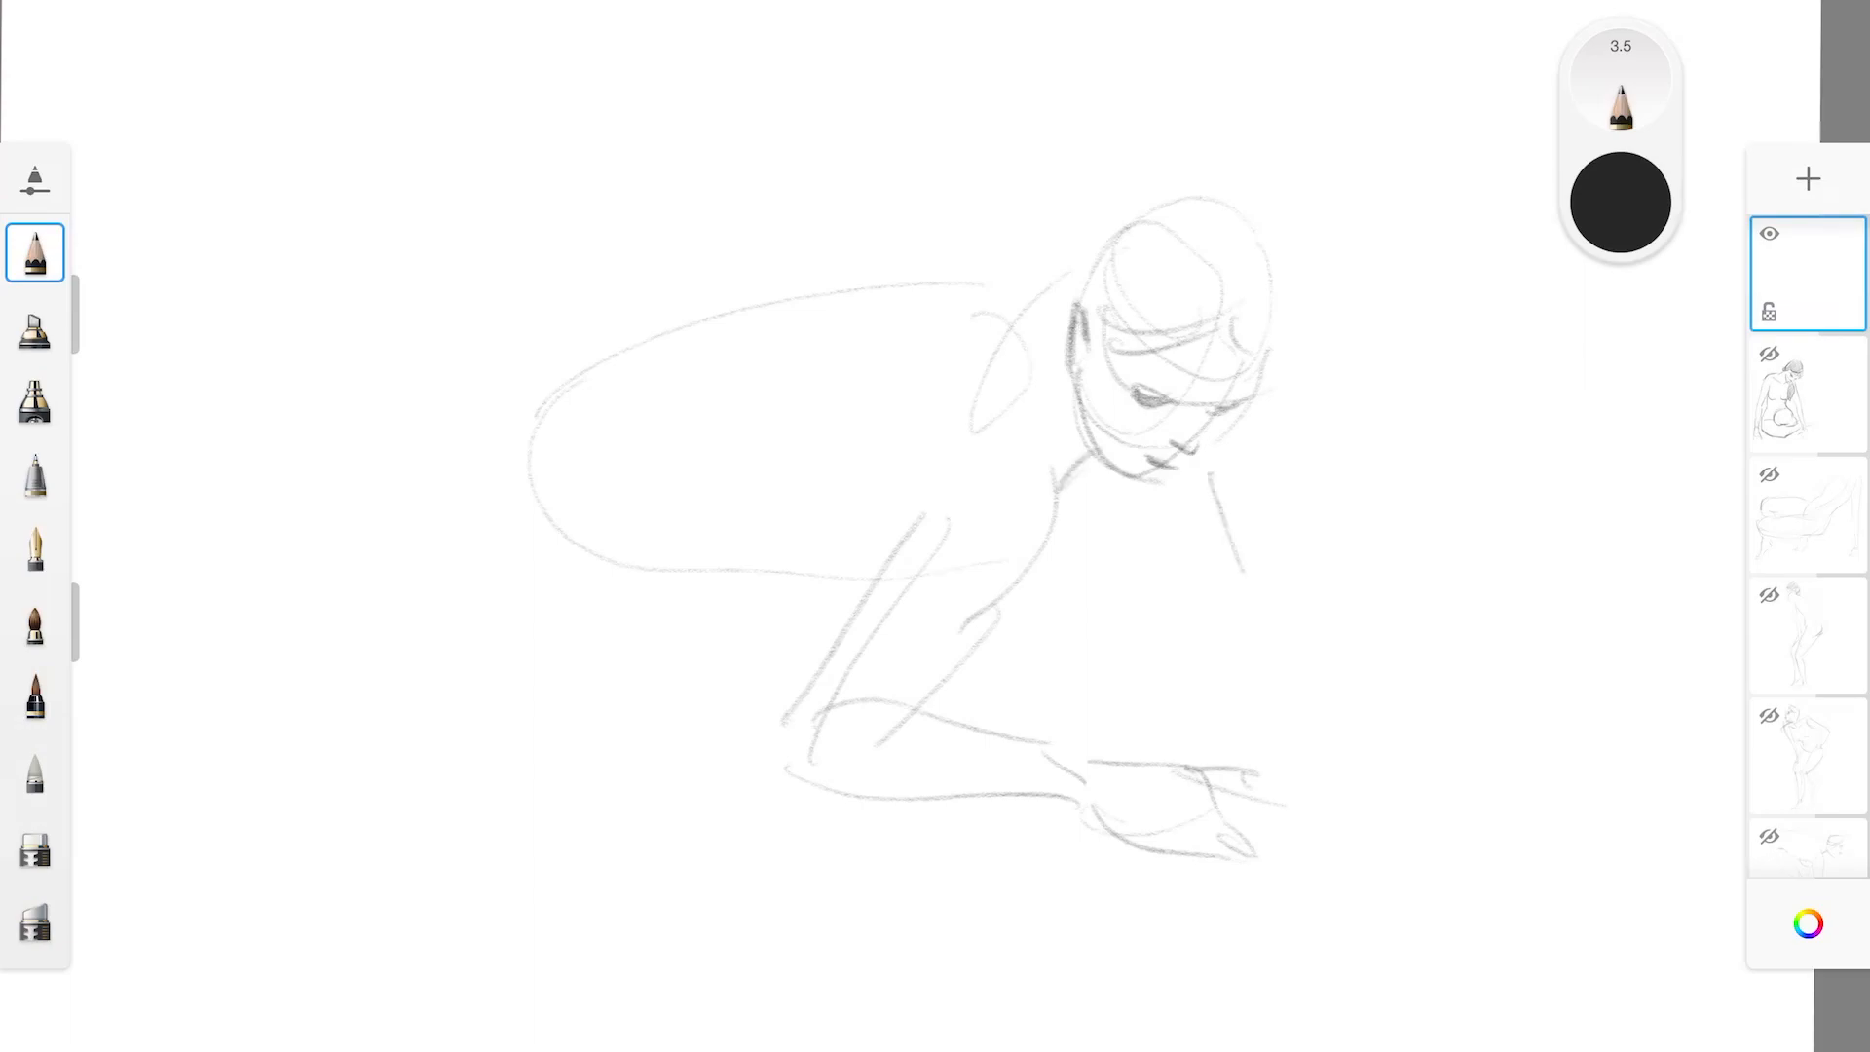
mouse_move(1256, 428)
mouse_down()
mouse_move(1297, 588)
mouse_move(1070, 667)
mouse_move(1330, 658)
mouse_up()
drag(1299, 581, 1303, 649)
mouse_move(1077, 663)
mouse_down()
mouse_move(1046, 664)
mouse_move(987, 719)
mouse_move(1104, 680)
mouse_move(1078, 698)
mouse_up()
drag(1088, 653, 1086, 700)
drag(1098, 659, 1097, 697)
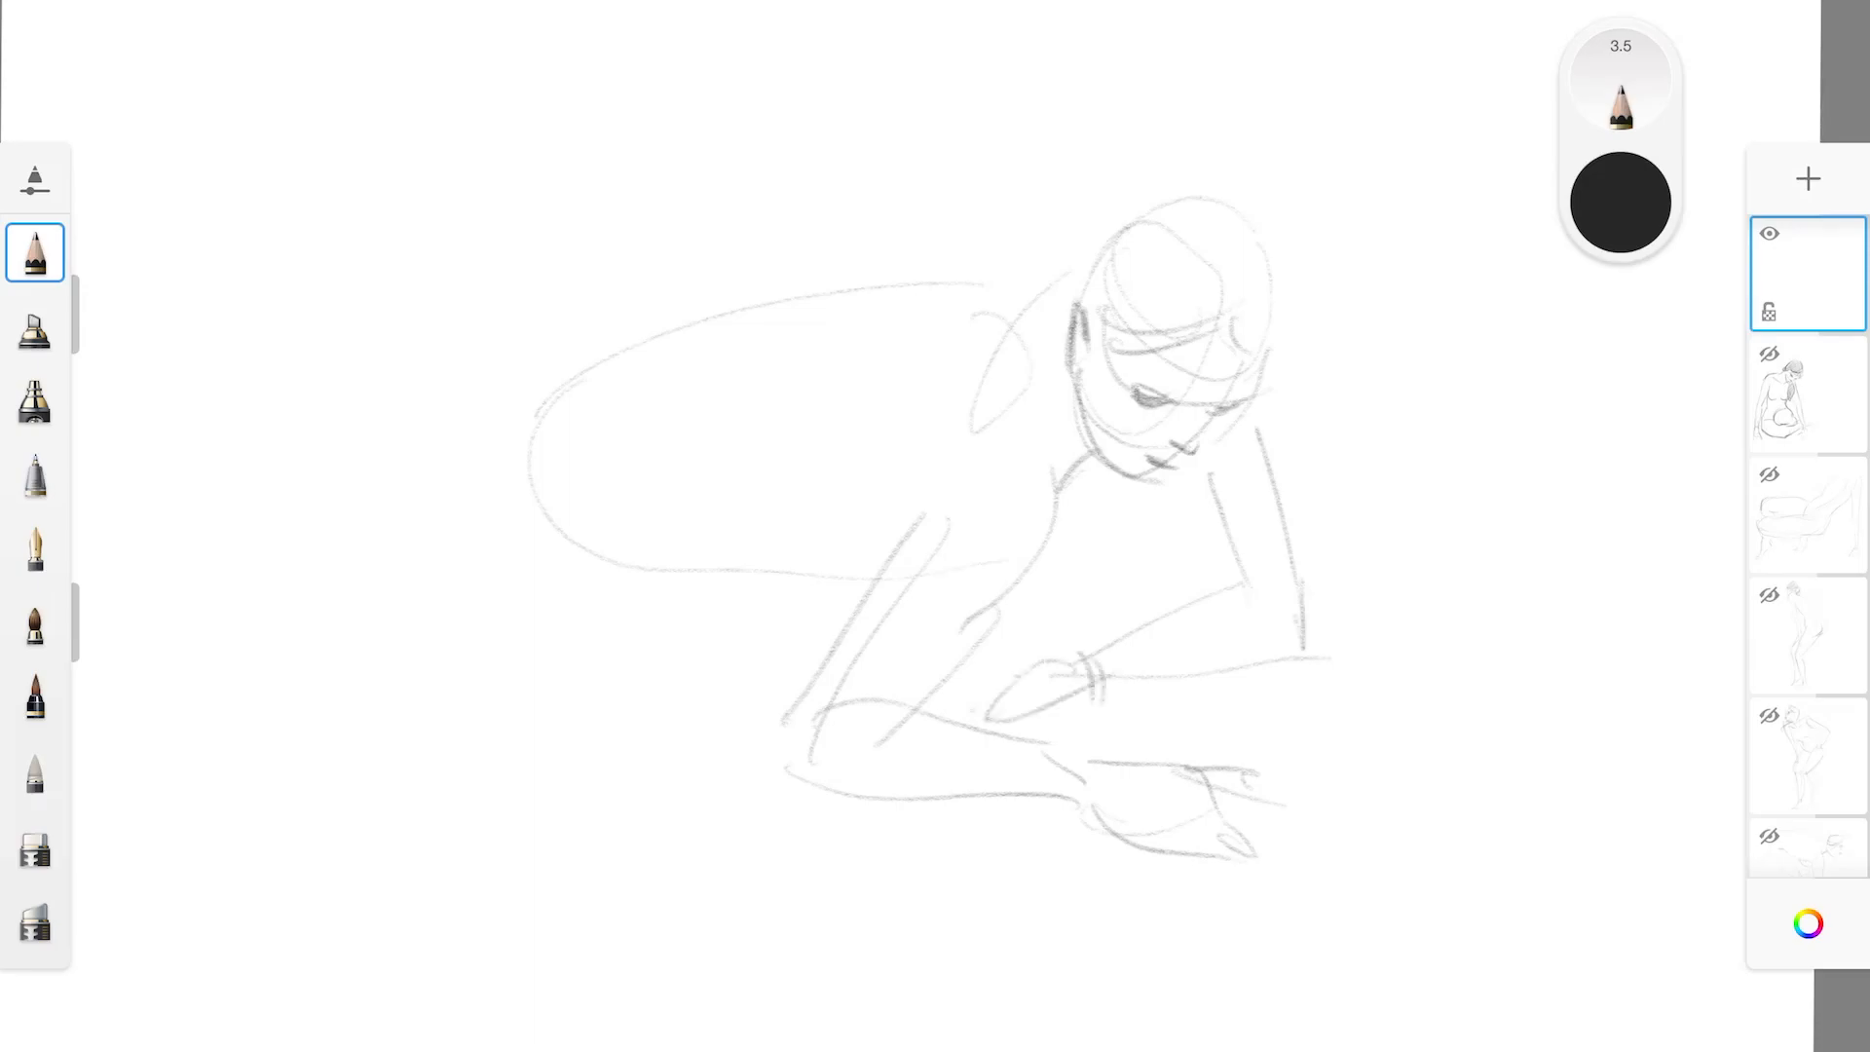
Draw the folded thigh beneath the torso and the breast contour between the arms
mouse_move(534, 491)
mouse_down()
mouse_move(629, 646)
mouse_move(769, 642)
mouse_up()
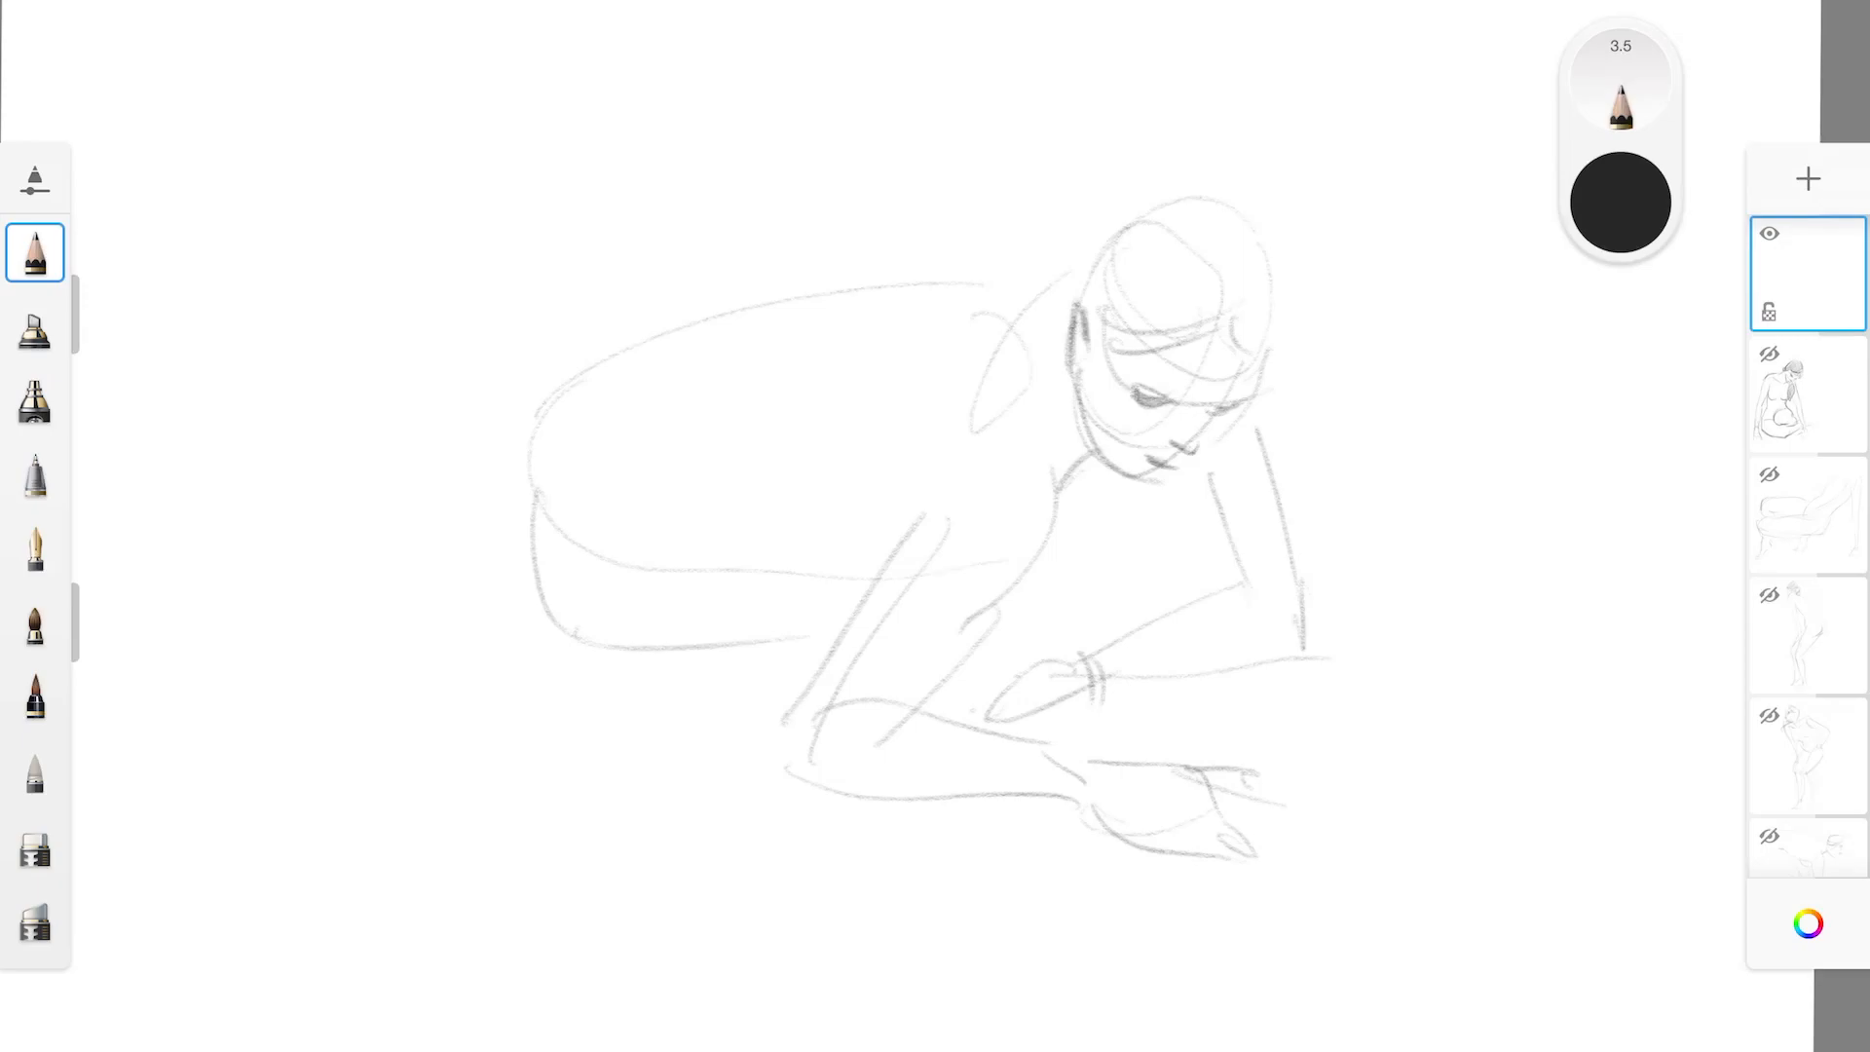
drag(1093, 548, 1065, 621)
drag(990, 633, 1064, 621)
drag(1069, 531, 1097, 590)
Darken the top of the hair and draw a long ponytail falling over the near shoulder
mouse_move(1119, 220)
mouse_down()
mouse_move(1236, 202)
mouse_move(1269, 325)
mouse_move(1083, 273)
mouse_up()
drag(1047, 333, 1019, 551)
mouse_move(1062, 379)
mouse_down()
mouse_move(1048, 434)
mouse_move(1089, 582)
mouse_up()
drag(1039, 481, 1028, 588)
drag(1059, 317, 1028, 354)
mouse_move(1075, 280)
mouse_down()
mouse_move(1019, 353)
mouse_move(1018, 536)
mouse_up()
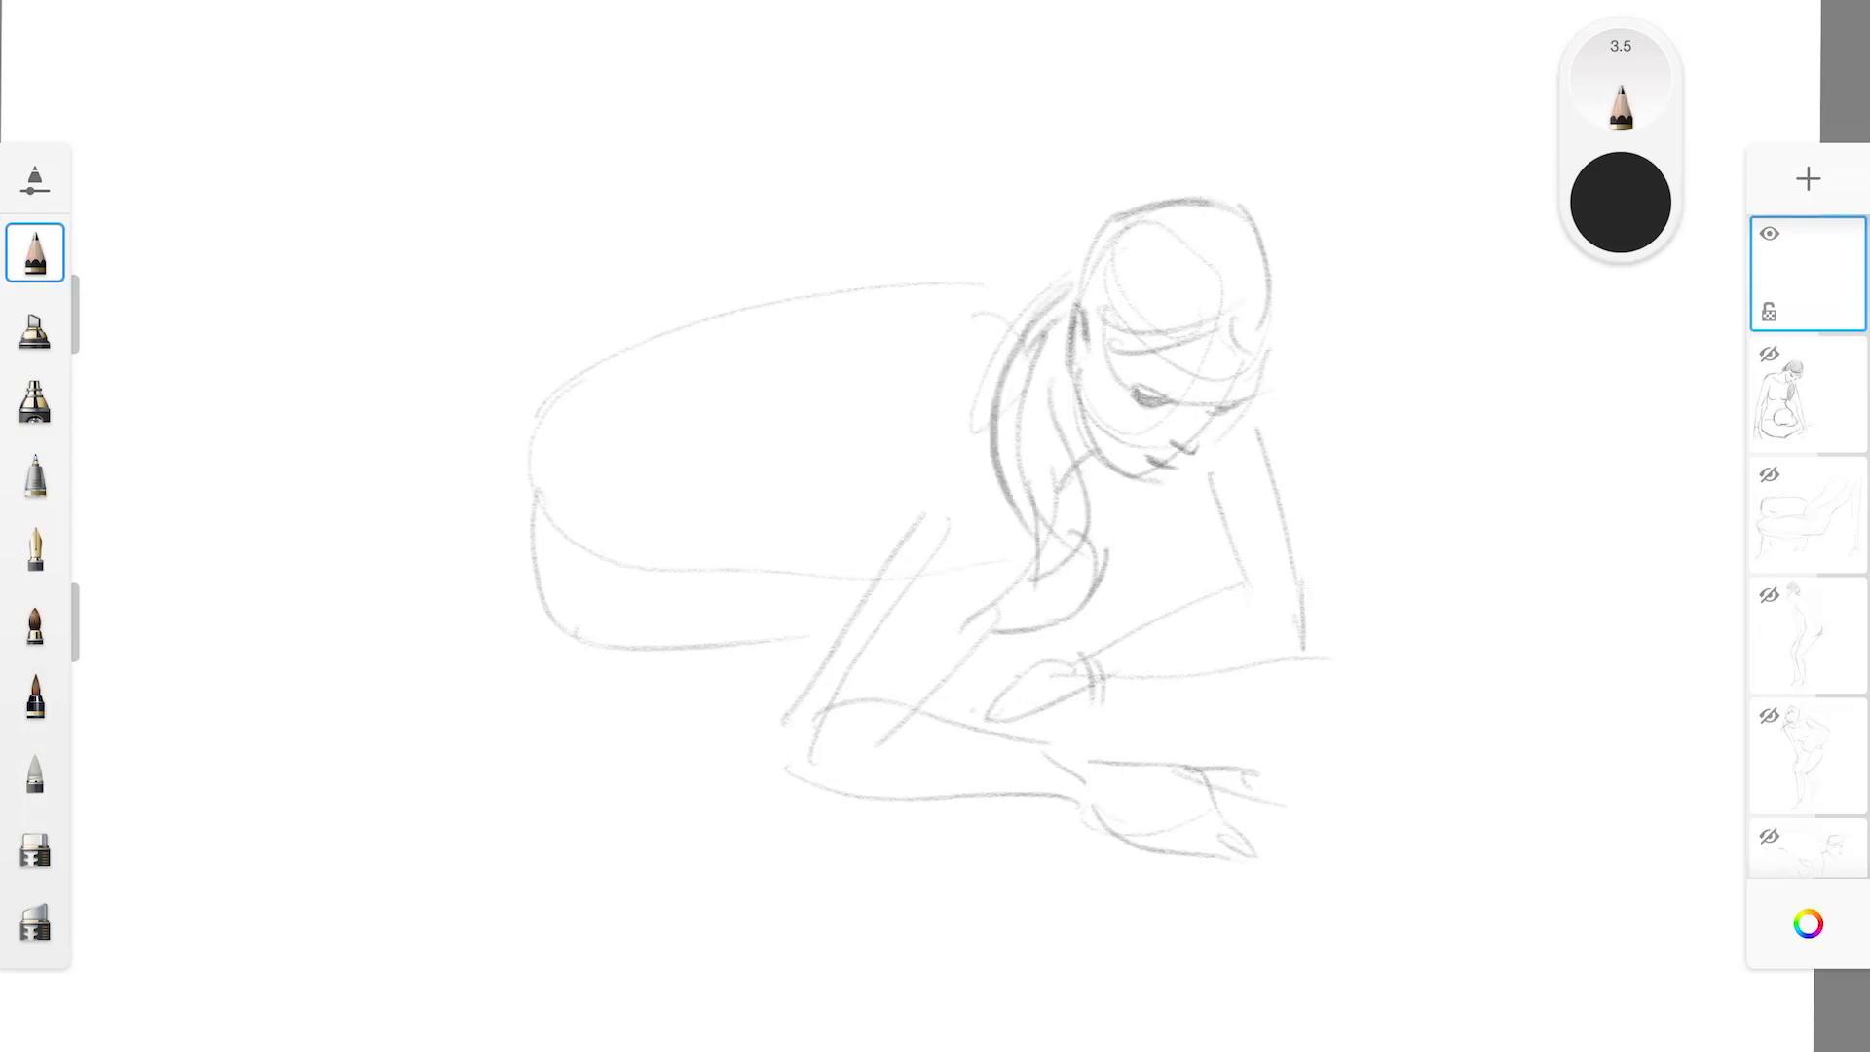
Darken the outline of the back, hips and underside of the torso, and the upper arm and forearm edges of the near arm
mouse_move(566, 304)
mouse_down()
mouse_move(502, 646)
mouse_move(618, 281)
mouse_move(731, 314)
mouse_move(1020, 261)
mouse_move(1090, 284)
mouse_up()
mouse_move(479, 443)
mouse_down()
mouse_move(485, 617)
mouse_move(507, 633)
mouse_move(792, 649)
mouse_up()
mouse_move(617, 573)
mouse_down()
mouse_move(776, 552)
mouse_move(865, 565)
mouse_move(881, 595)
mouse_move(786, 805)
mouse_up()
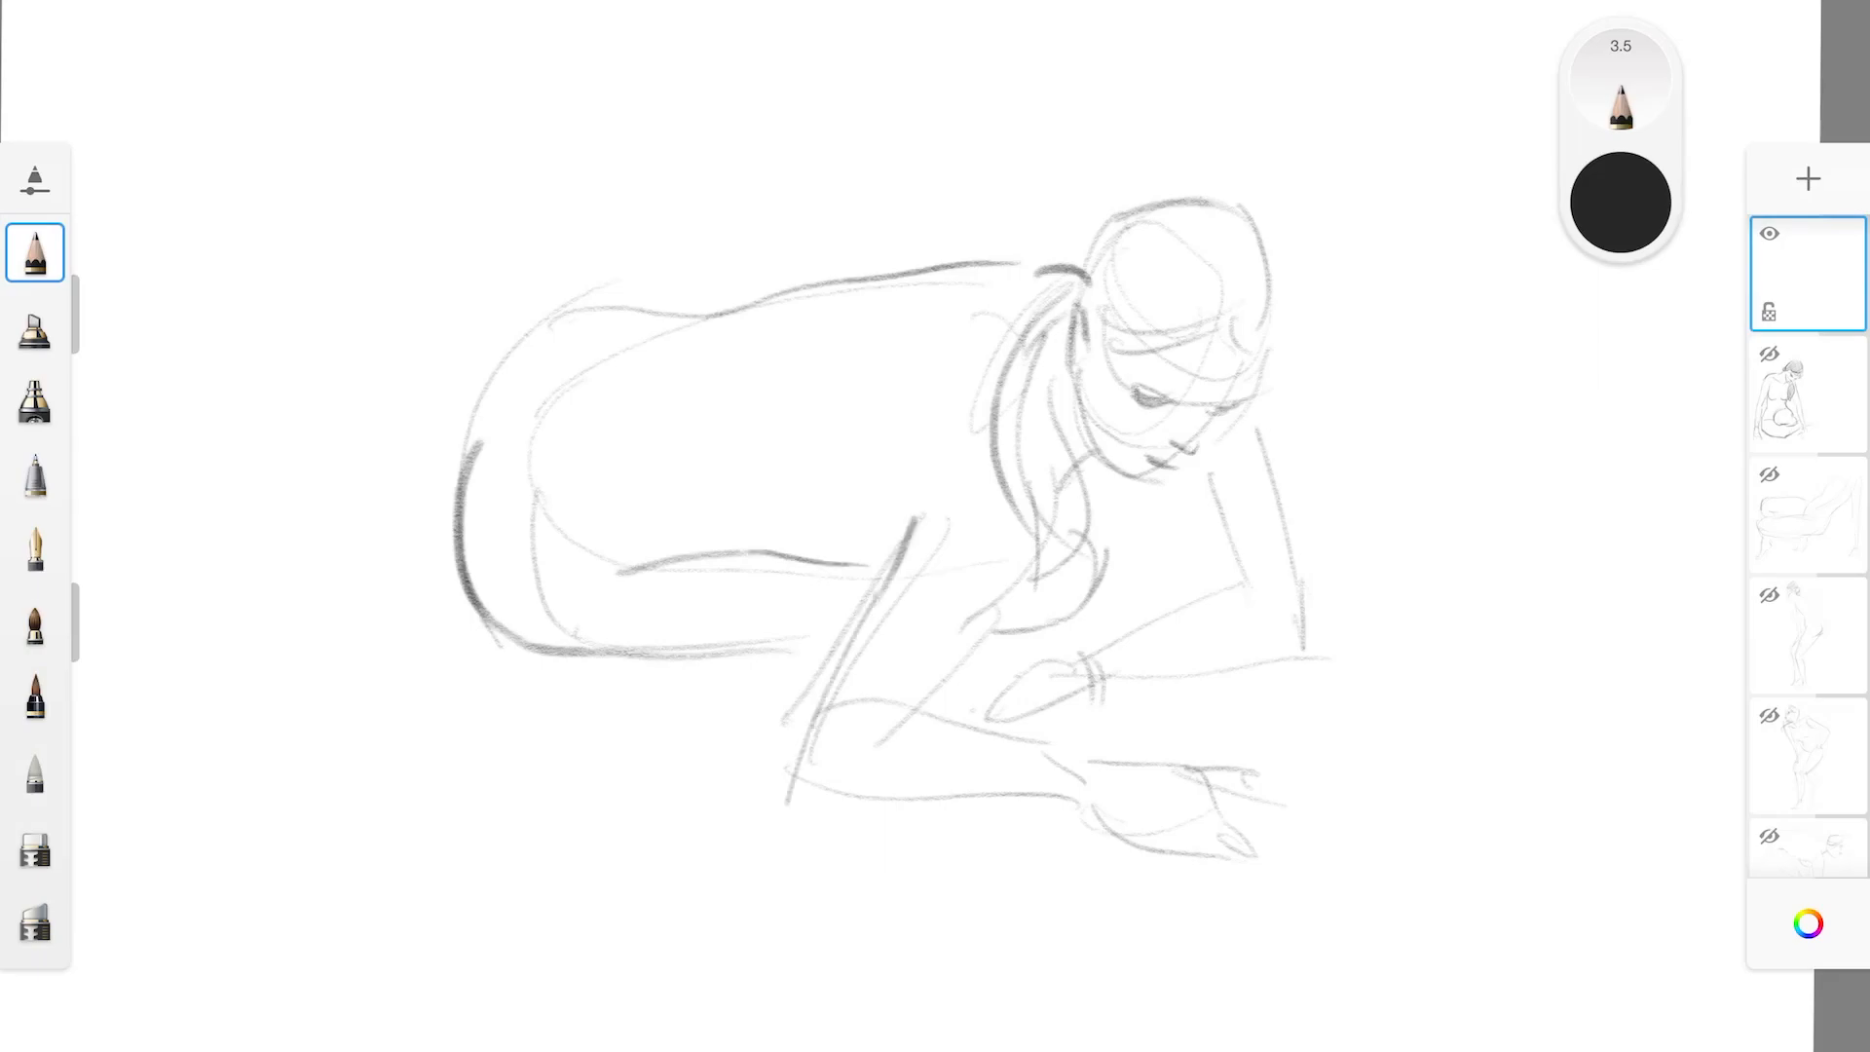
mouse_move(862, 619)
mouse_down()
mouse_move(789, 807)
mouse_move(1081, 785)
mouse_up()
mouse_move(974, 638)
mouse_down()
mouse_move(926, 715)
mouse_move(1019, 578)
mouse_up()
Shade the hair on top of the head with diagonal hatching and darken the hairline across the forehead
drag(1145, 216, 1089, 266)
drag(1217, 204, 1098, 270)
mouse_move(1237, 207)
mouse_down()
mouse_move(1084, 295)
mouse_move(1093, 307)
mouse_up()
drag(1242, 246, 1101, 335)
mouse_move(1265, 279)
mouse_down()
mouse_move(1124, 344)
mouse_move(1160, 343)
mouse_up()
drag(1265, 307, 1217, 329)
mouse_move(1089, 333)
mouse_down()
mouse_move(1217, 321)
mouse_move(1259, 378)
mouse_up()
drag(1095, 336, 1198, 358)
Fill the ponytail with short diagonal hatching strokes down to its tip
drag(1070, 322, 1017, 351)
mouse_move(1077, 343)
mouse_down()
mouse_move(999, 386)
mouse_move(994, 414)
mouse_up()
drag(1067, 399, 993, 458)
mouse_move(1060, 440)
mouse_down()
mouse_move(1003, 475)
mouse_move(1014, 487)
mouse_up()
drag(1072, 477, 1028, 514)
drag(1089, 502, 1036, 538)
drag(1083, 526, 1039, 565)
Darken both contours of the far upper arm and its forearm from the elbow to the bracelet
drag(1197, 478, 1240, 596)
drag(1256, 420, 1310, 638)
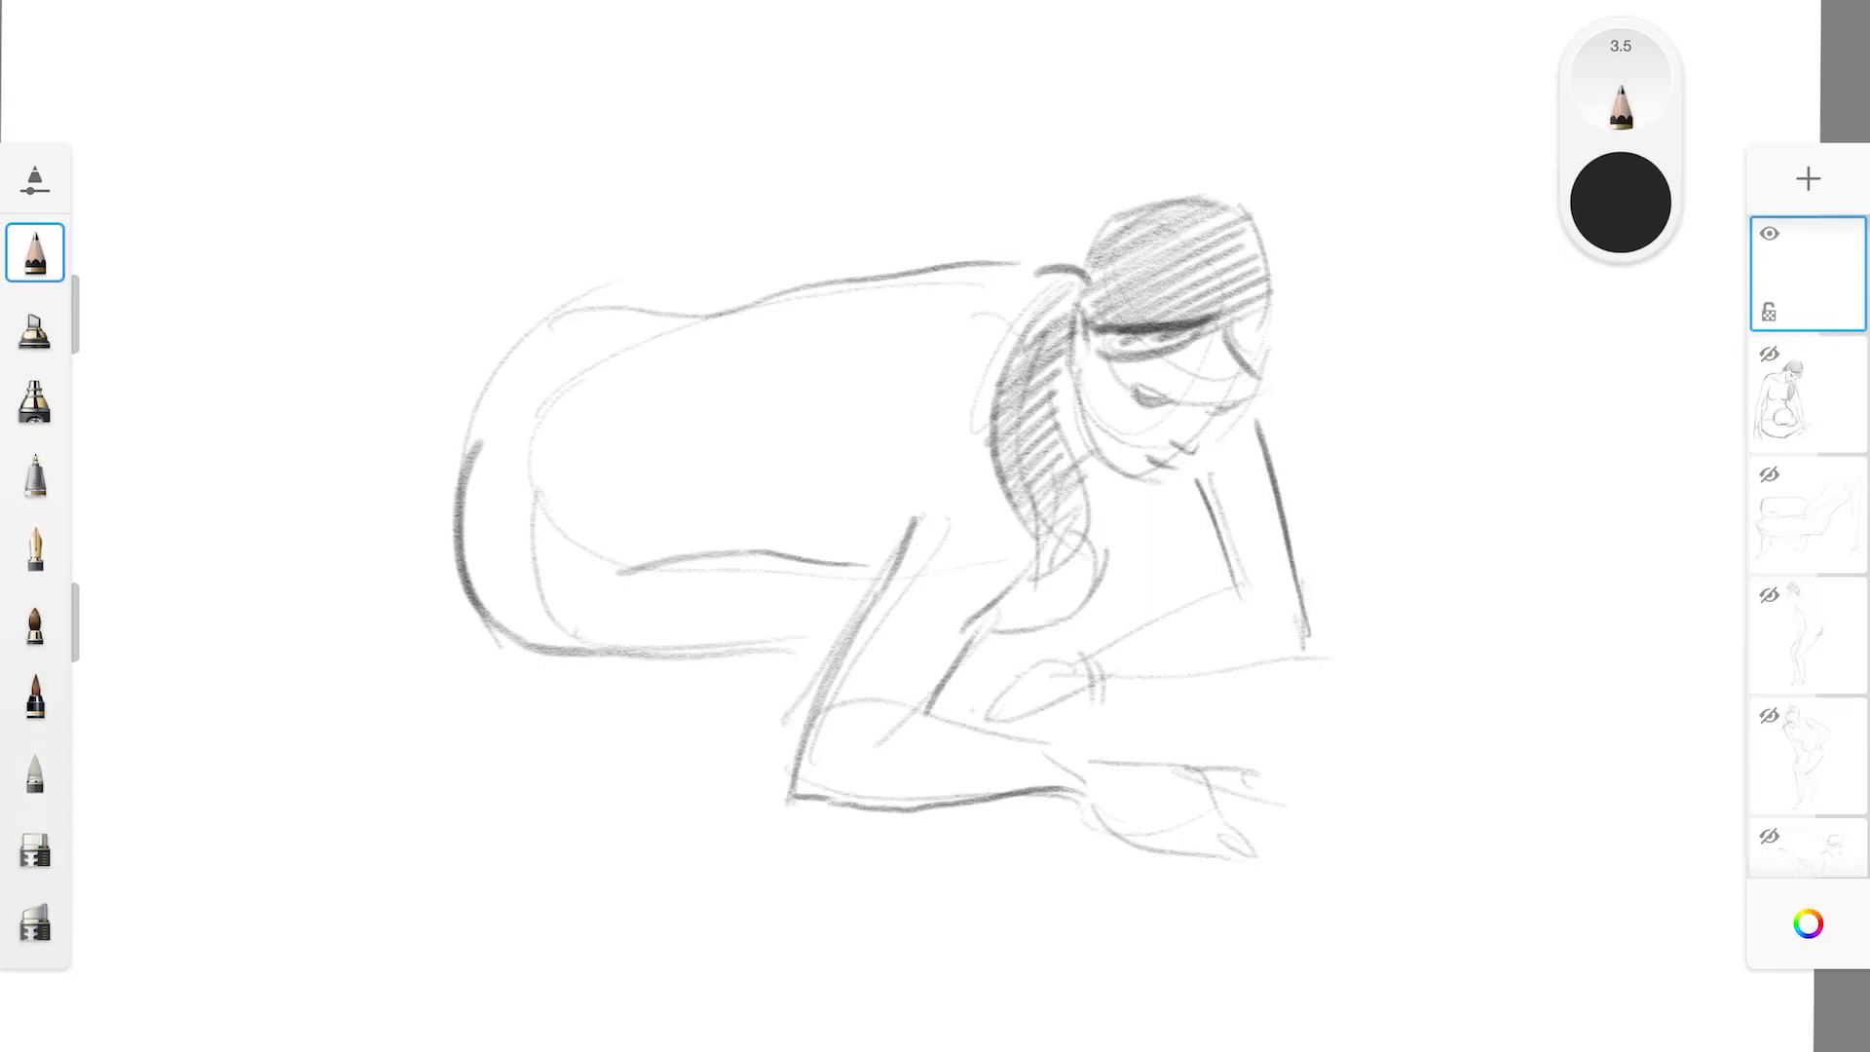
drag(1078, 661, 1225, 589)
drag(1089, 694, 1310, 641)
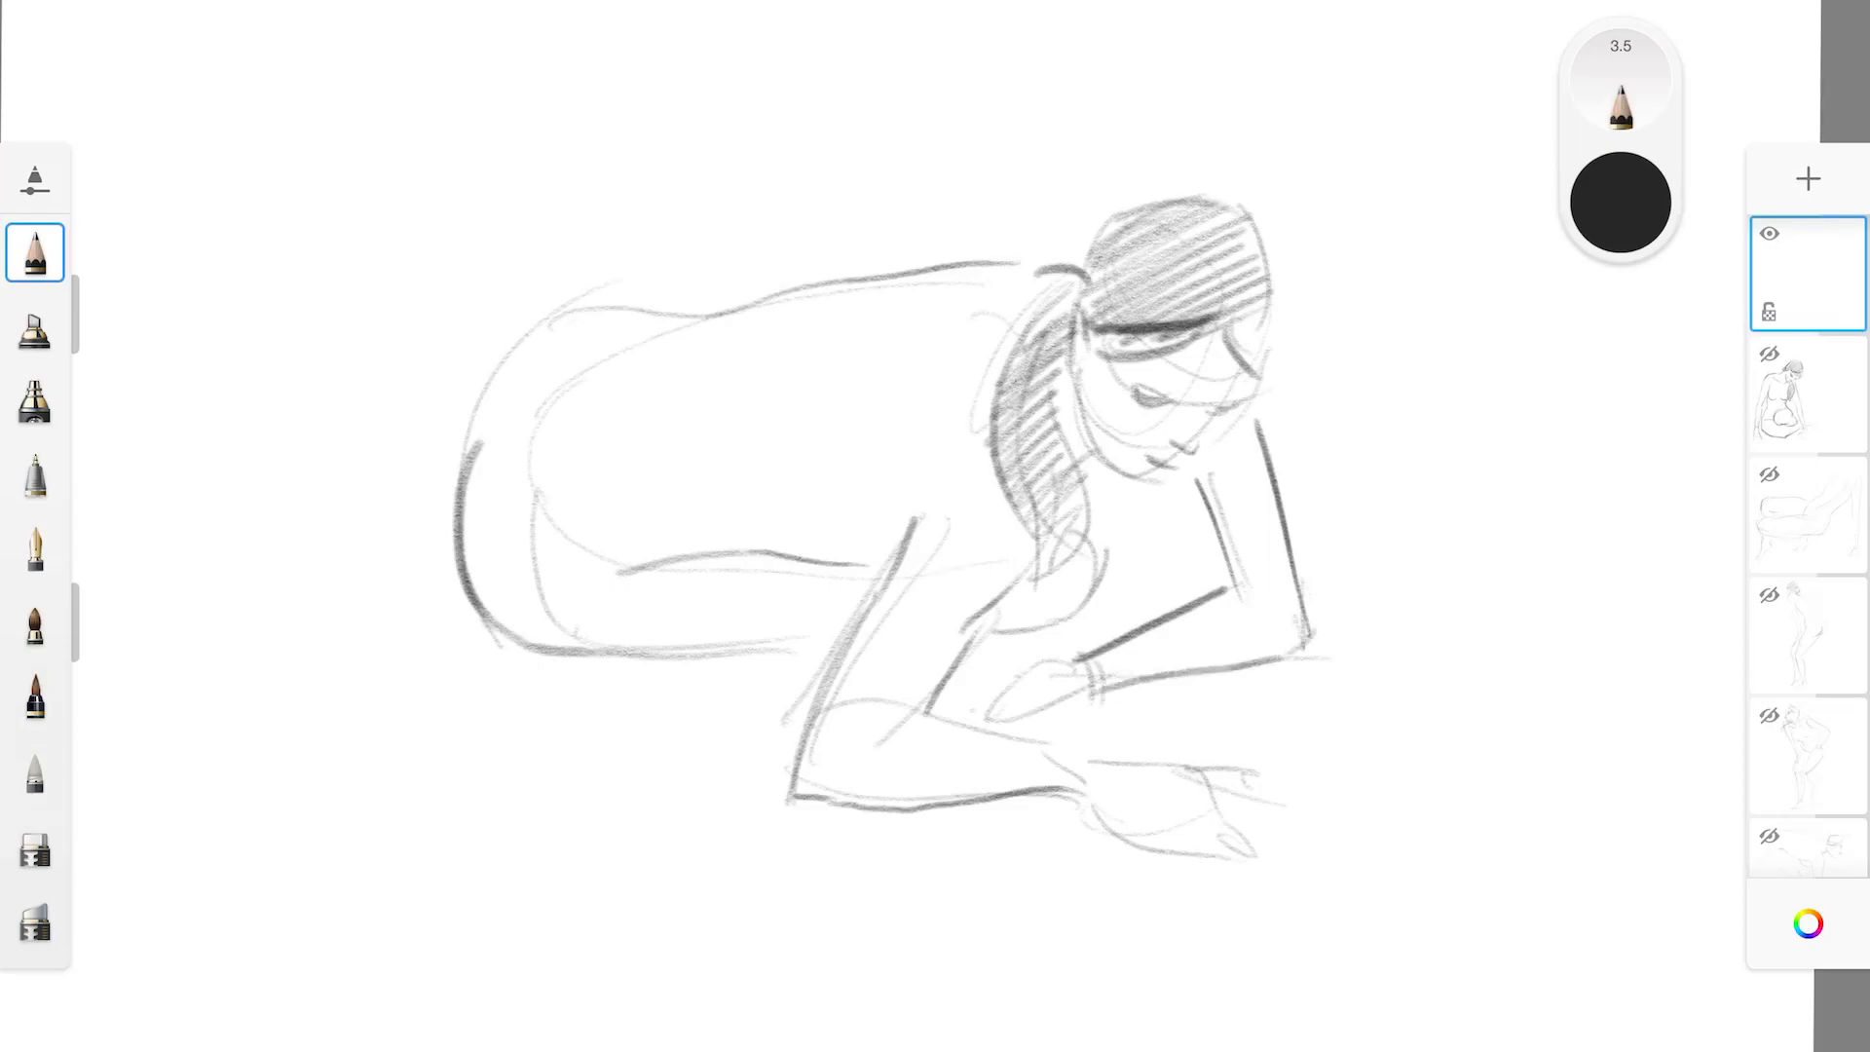
Reinforce the upper hip curve, the thigh's lower edge behind the near arm, and the crease between thigh and belly
mouse_move(460, 475)
mouse_down()
mouse_move(490, 362)
mouse_move(524, 336)
mouse_up()
drag(795, 653, 830, 648)
drag(643, 568, 616, 590)
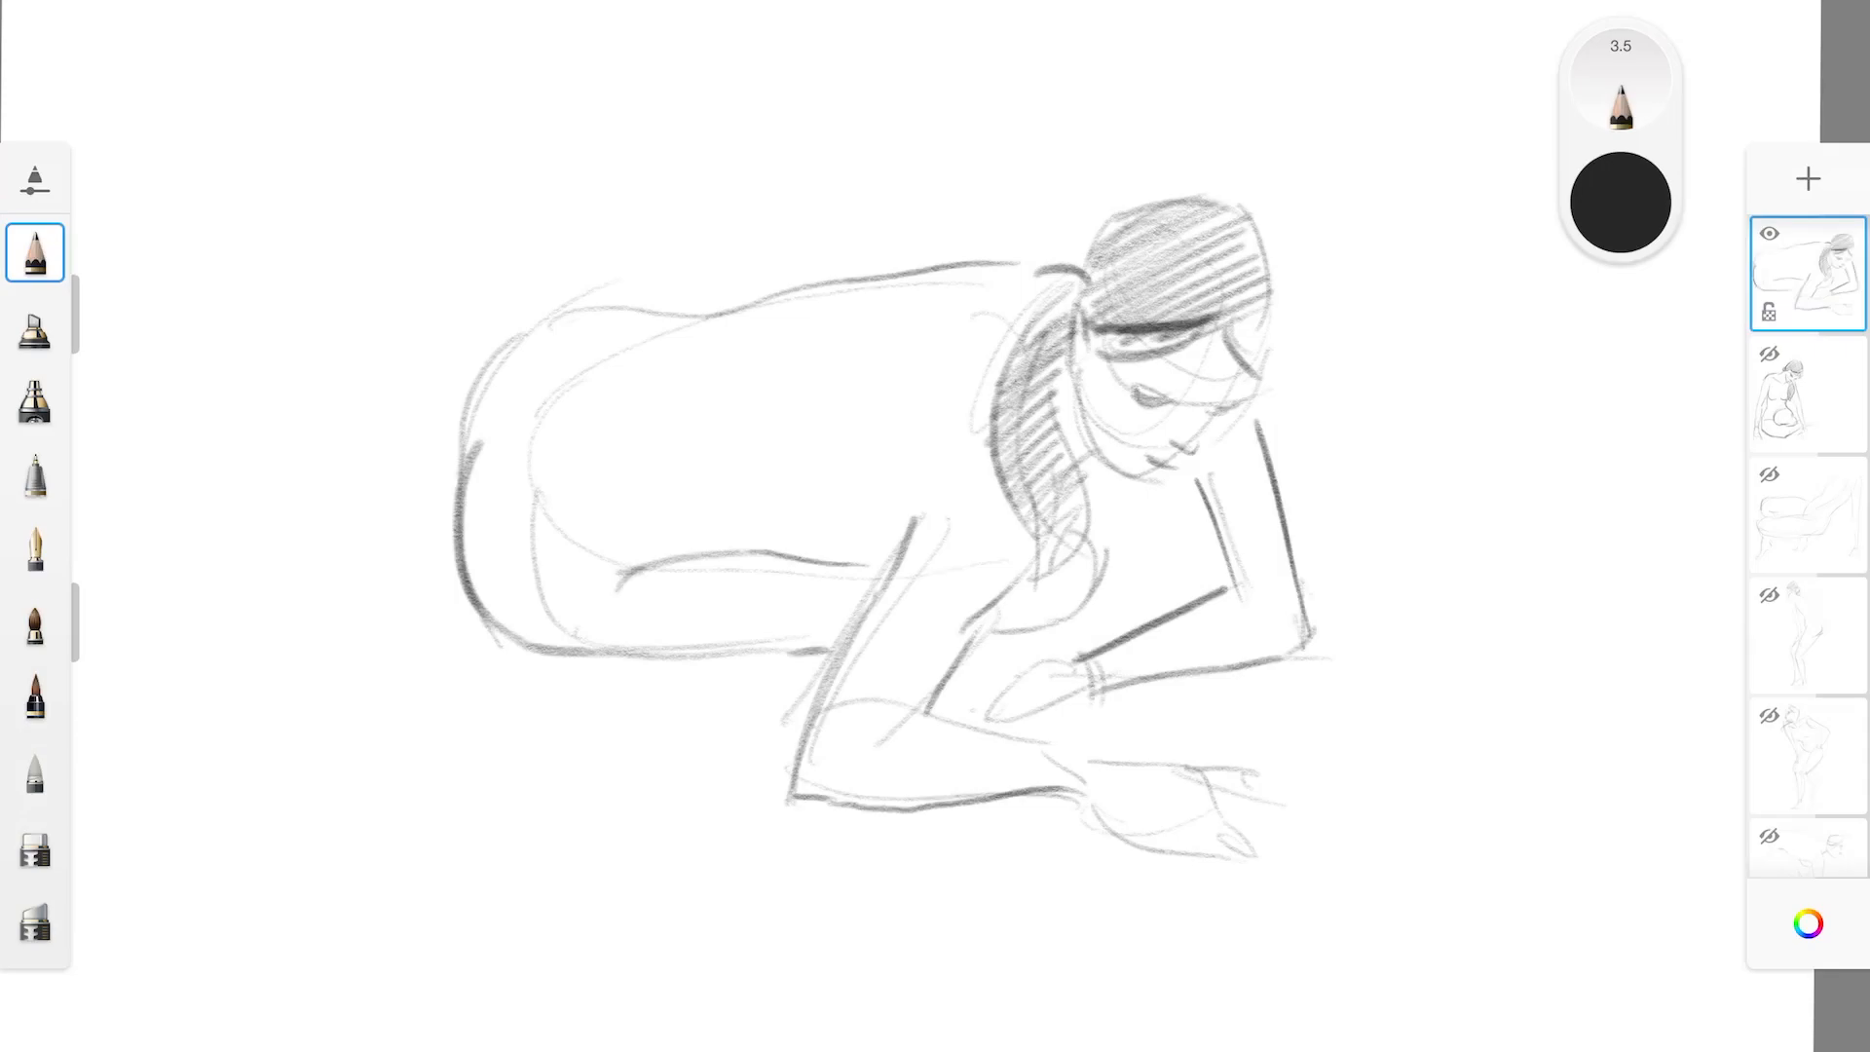
Darken the breast contour between the arms and strengthen the lines around the ponytail's edge, neck and jaw
drag(978, 650, 1060, 609)
drag(1005, 467, 1039, 566)
drag(1082, 392, 1138, 476)
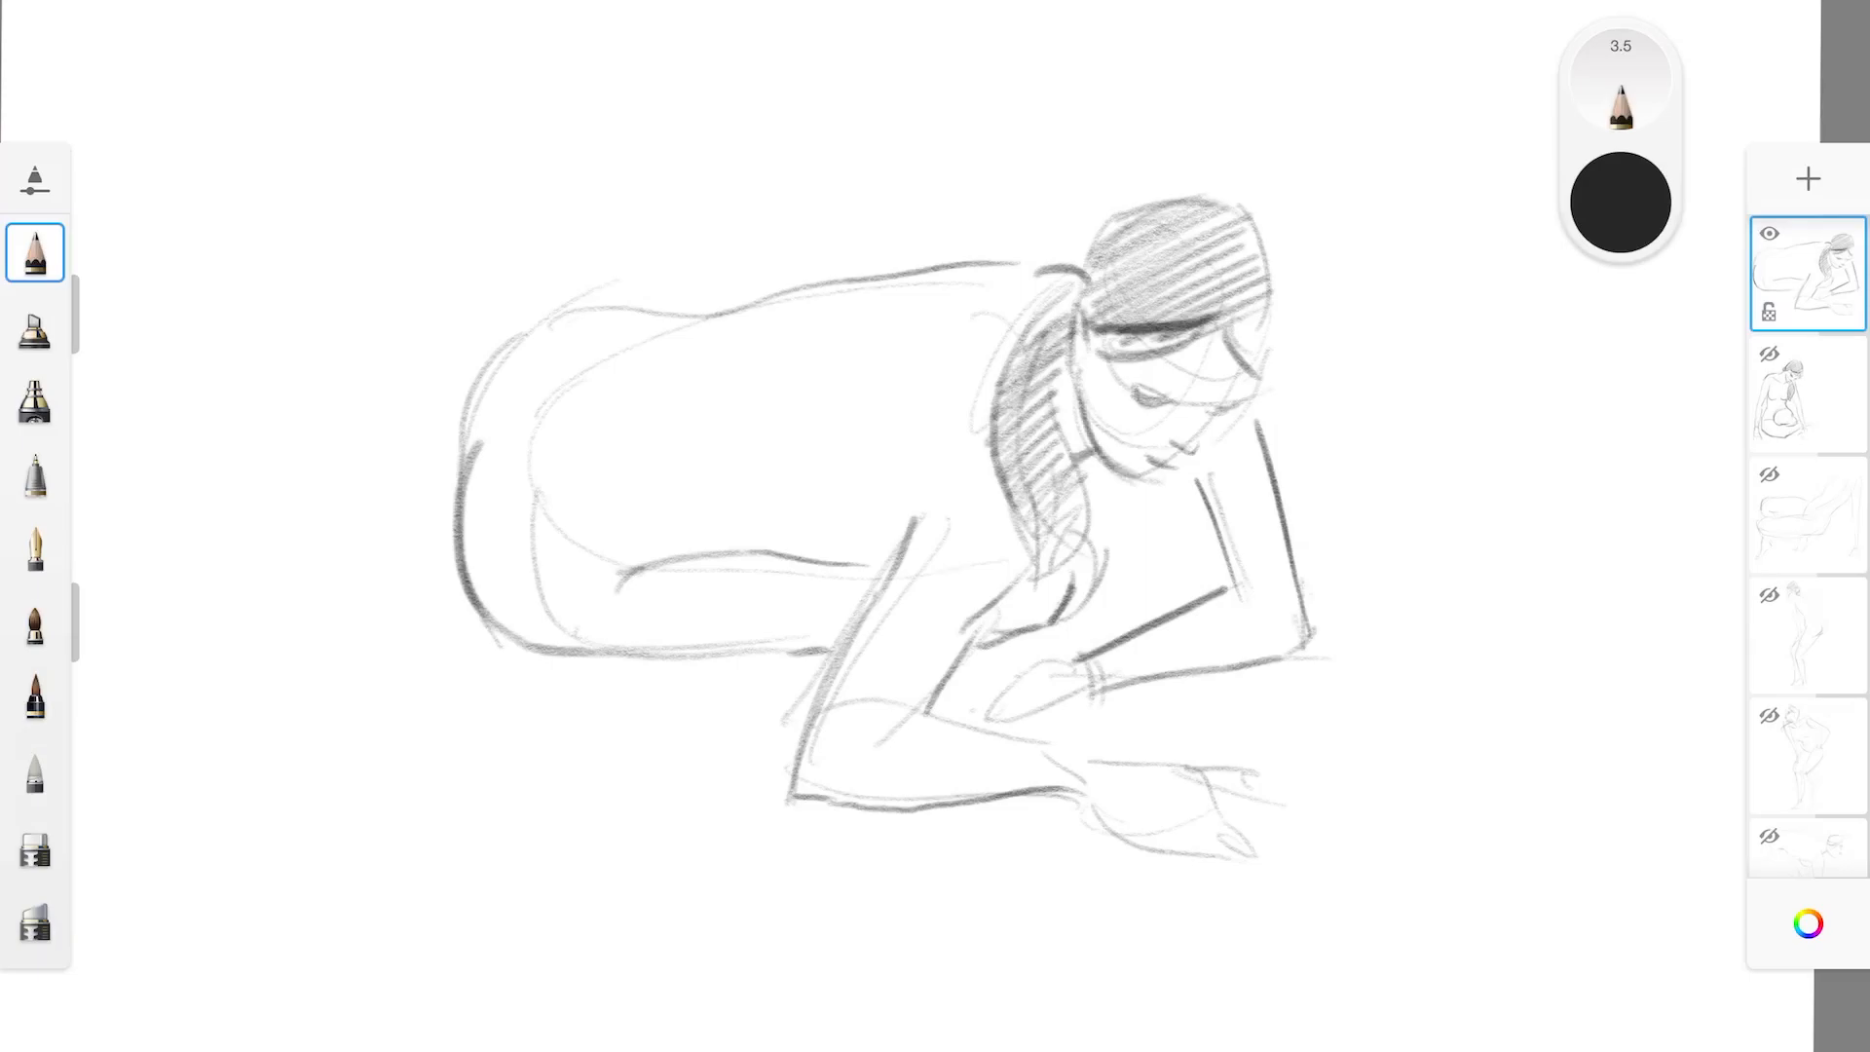